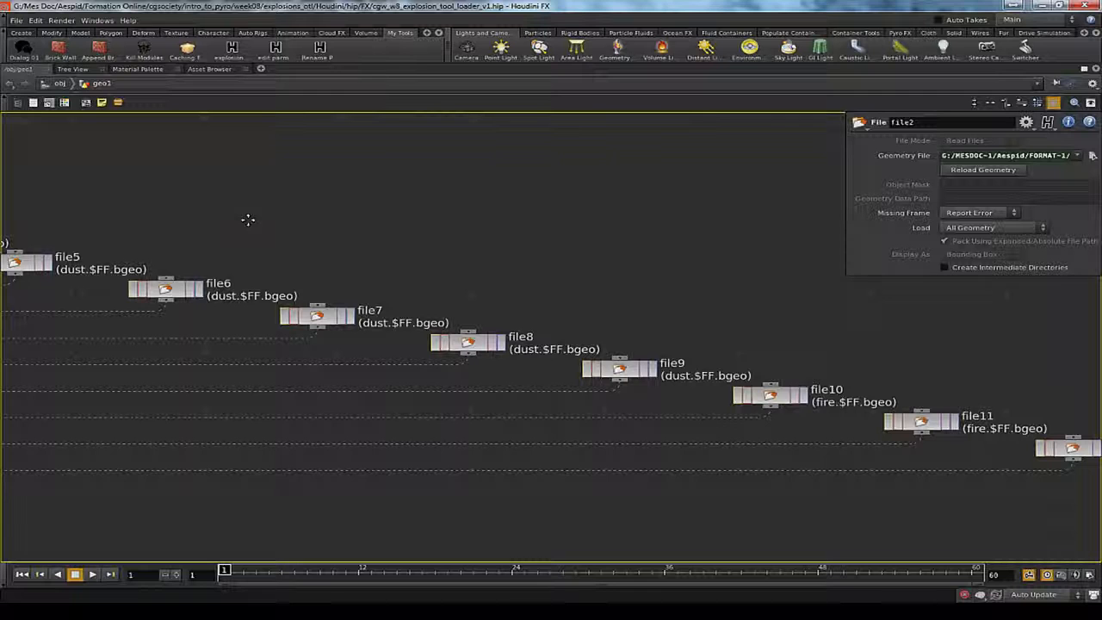
# Step: Select the switch node, go to frame 3 in the scene view and preview the cache at Select Input 2
pyautogui.scroll(-5, 258, 228)
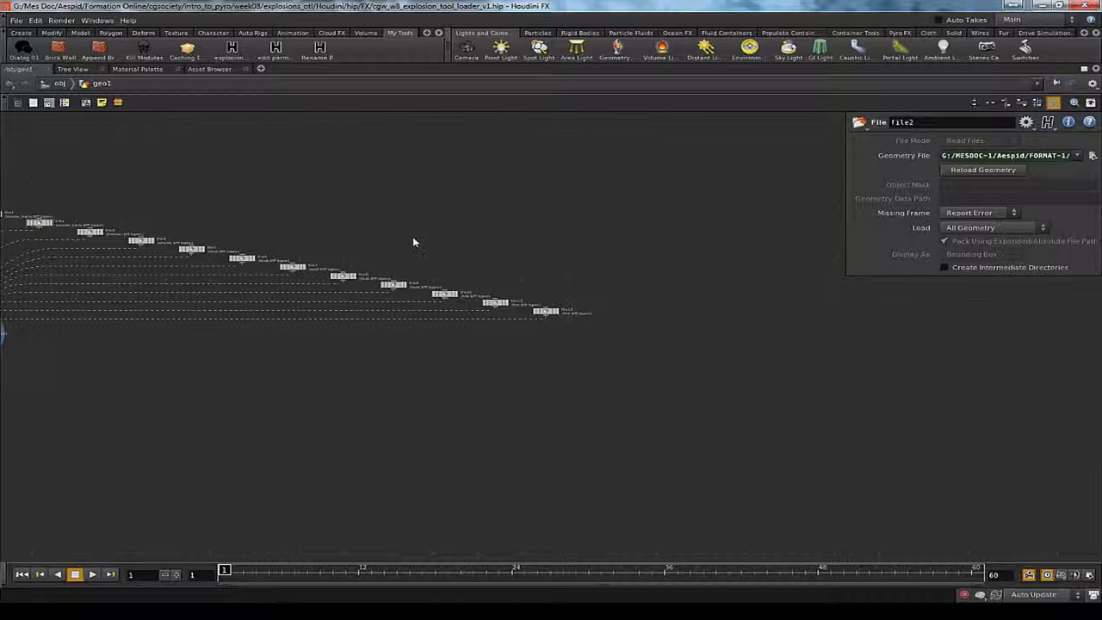
pyautogui.click(399, 306)
pyautogui.hotkey('ctrl', 'b')
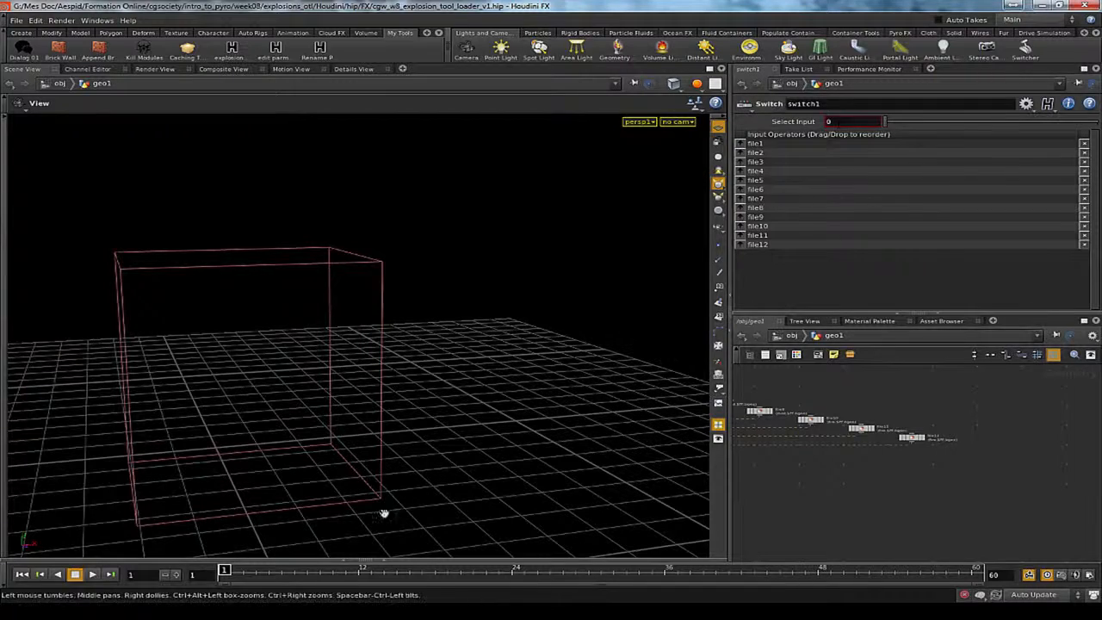
pyautogui.moveTo(344, 571); pyautogui.dragTo(244, 571)
pyautogui.moveTo(330, 398); pyautogui.dragTo(254, 394)
pyautogui.click(831, 122)
pyautogui.press('BackSpace')
pyautogui.write('2')
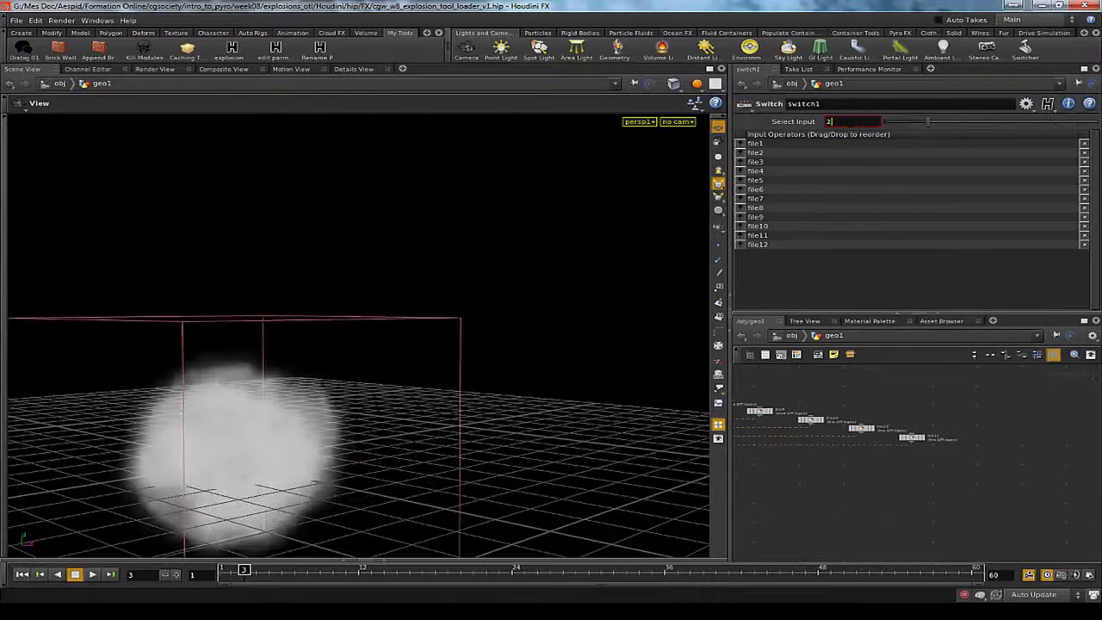
# Step: Step the switch's Select Input through 4, 6, 8 and on up to 12 to preview the cached simulations at frame 3
pyautogui.press('BackSpace')
pyautogui.write('4')
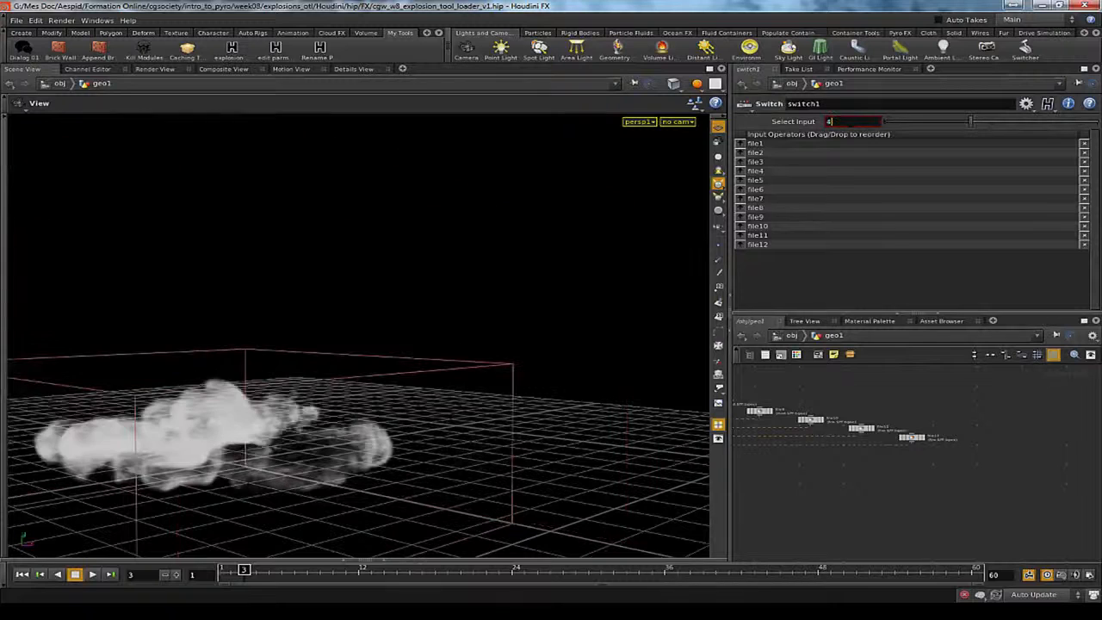
pyautogui.press('BackSpace')
pyautogui.write('6')
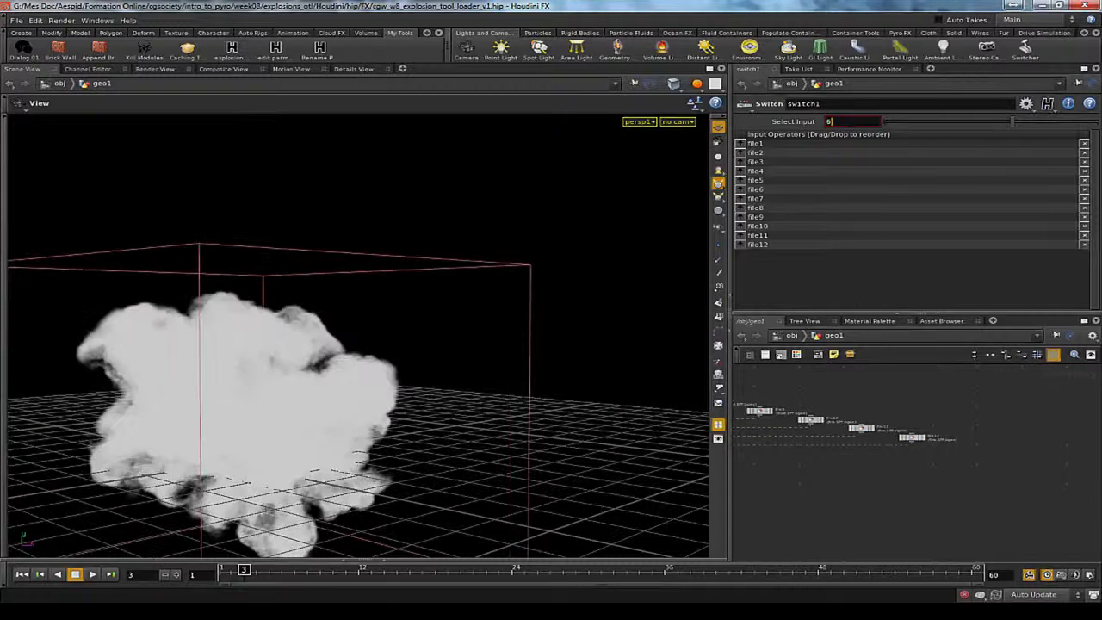
pyautogui.press('BackSpace')
pyautogui.write('7')
pyautogui.press('BackSpace')
pyautogui.write('8')
pyautogui.press('BackSpace')
pyautogui.write('9')
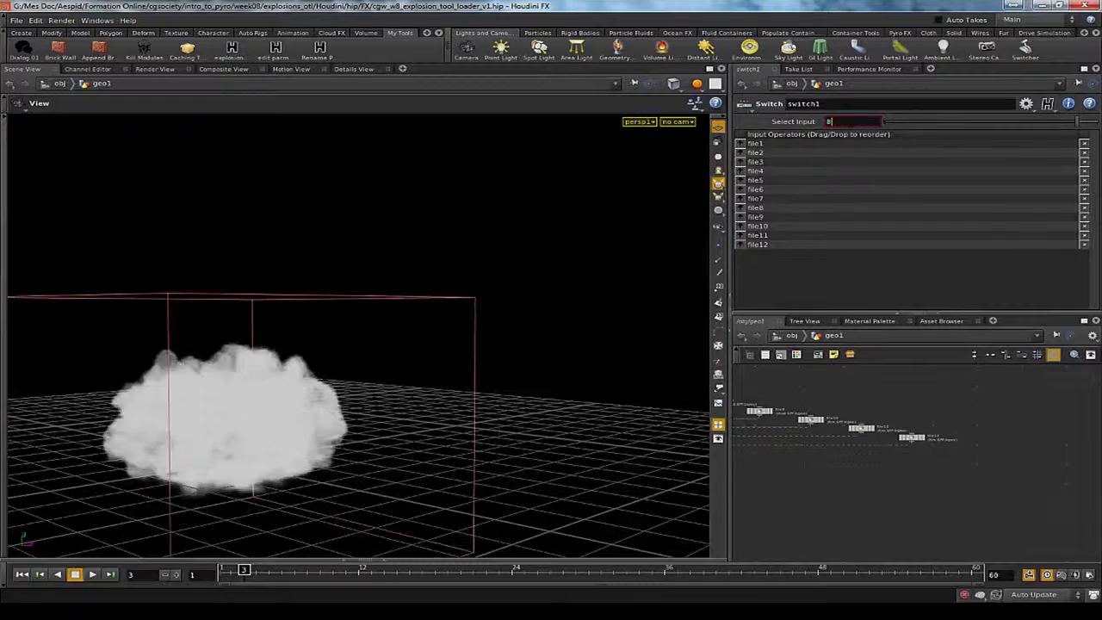
pyautogui.press('BackSpace')
pyautogui.write('10')
pyautogui.press('BackSpace')
pyautogui.write('2')
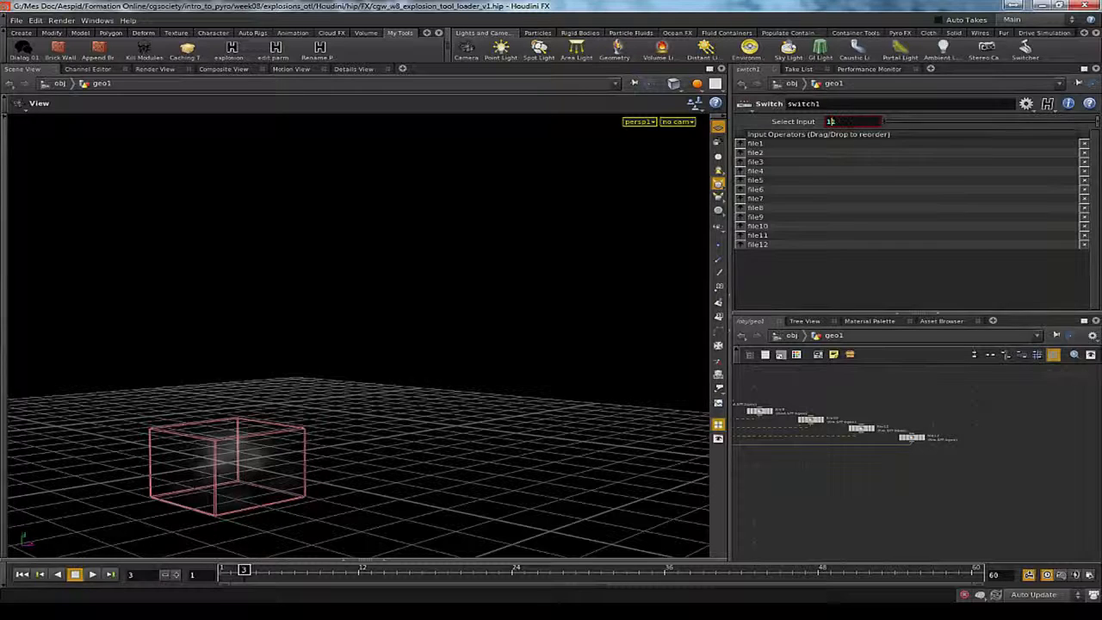
# Step: Compare the fire caches on the last switch inputs at frame 18, ending with Select Input at 9
pyautogui.press('Down')
pyautogui.press('Down')
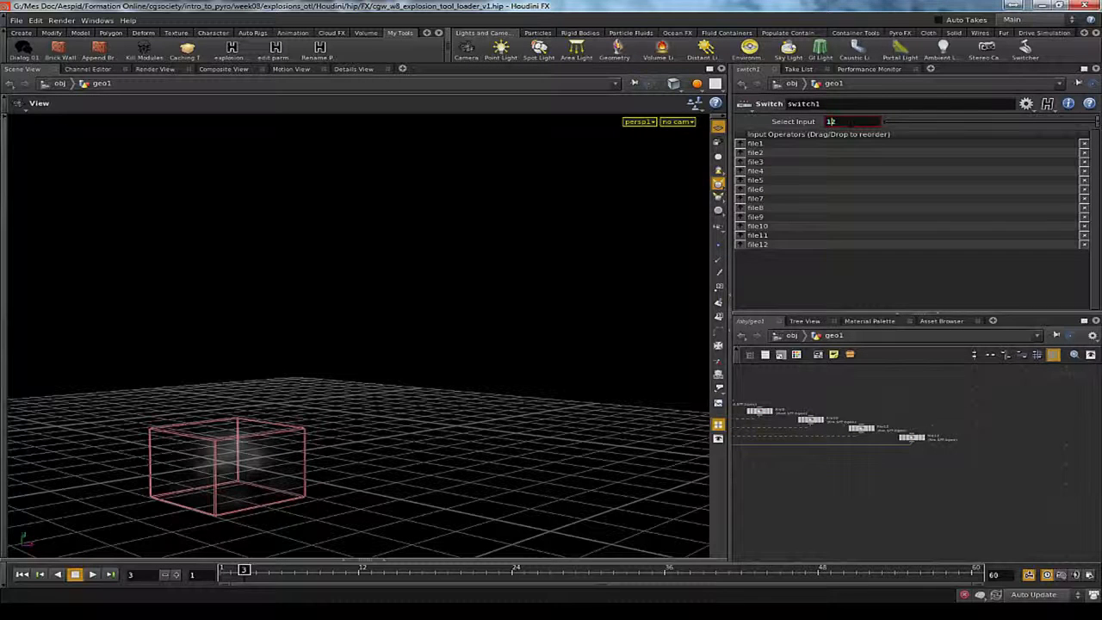
pyautogui.moveTo(385, 579); pyautogui.dragTo(439, 579)
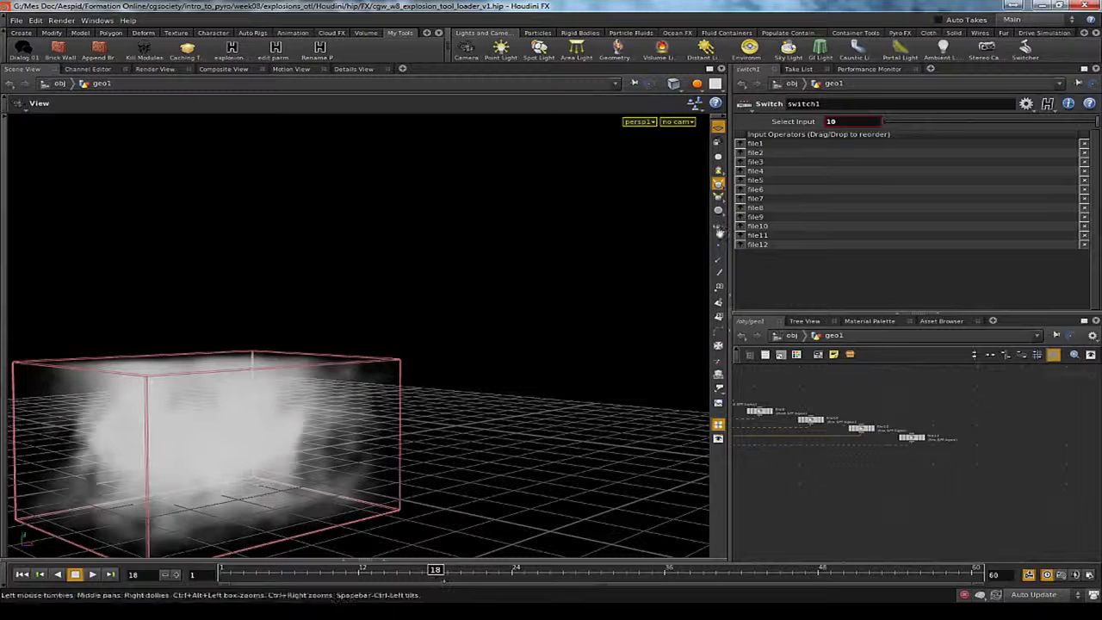
pyautogui.press('Down')
pyautogui.press('Down')
pyautogui.press('Up')
pyautogui.press('Up')
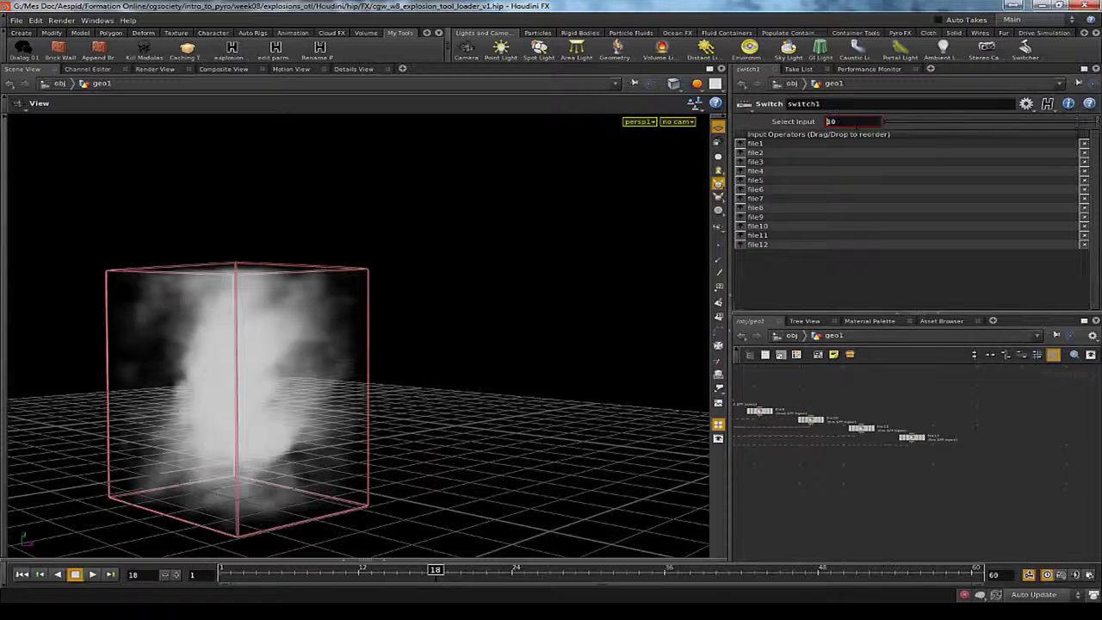
pyautogui.press('Up')
pyautogui.press('Down')
pyautogui.press('Down')
# Step: Disconnect the file10 node from the switch and move it to empty space away from the other file nodes
pyautogui.moveTo(927, 479); pyautogui.dragTo(996, 444, button='middle')
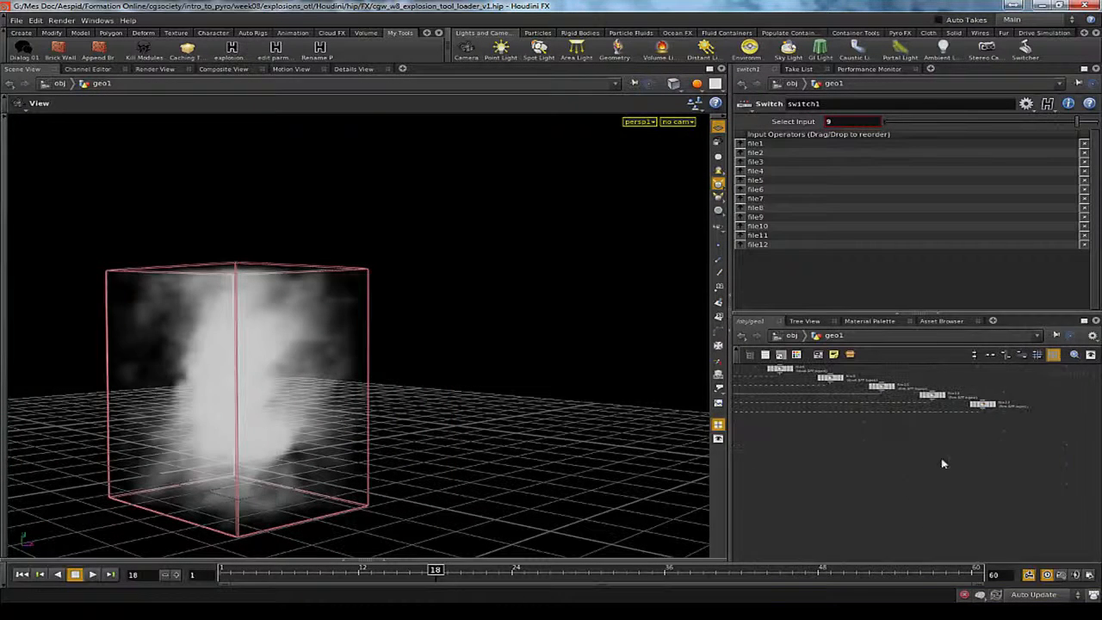
pyautogui.scroll(3, 877, 405)
pyautogui.moveTo(899, 394); pyautogui.dragTo(902, 460, button='middle')
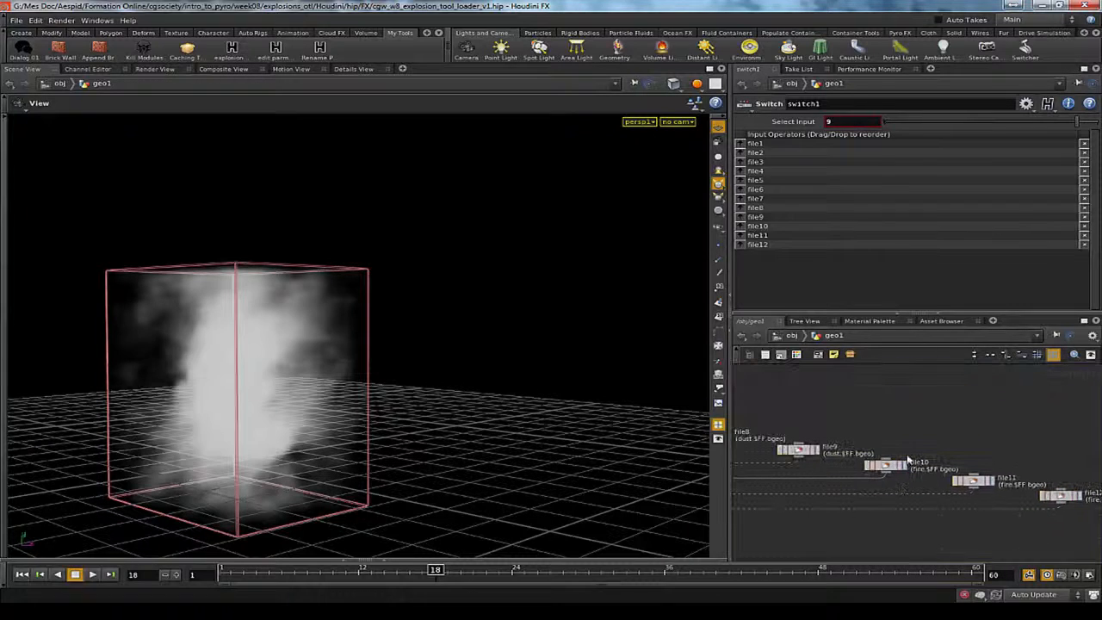
pyautogui.click(886, 465)
pyautogui.hotkey('ctrl', 'b')
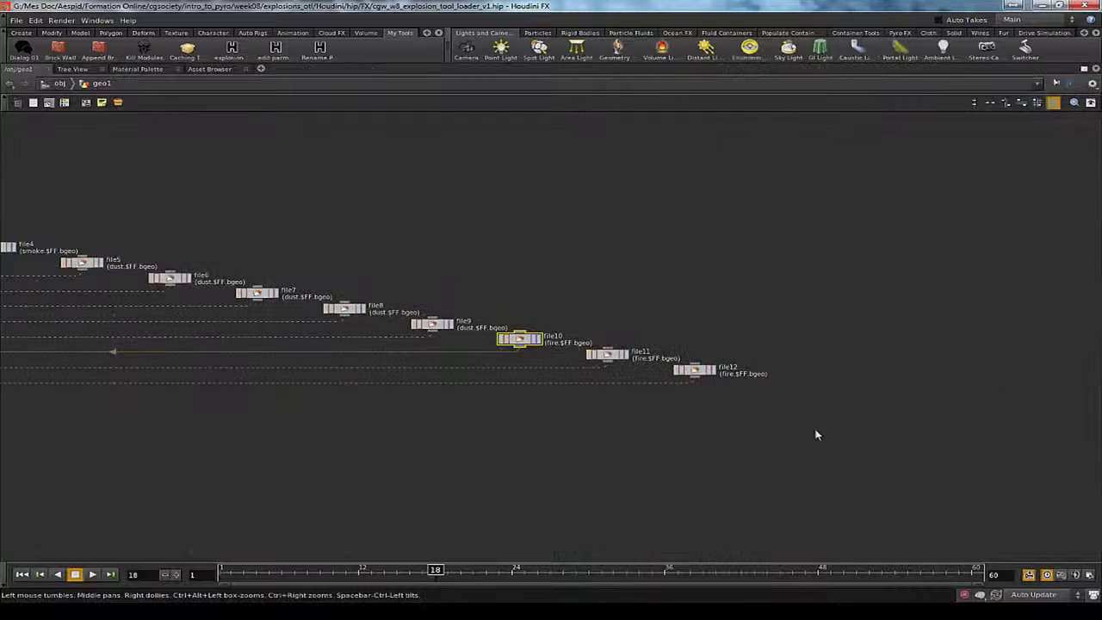
pyautogui.moveTo(613, 381); pyautogui.dragTo(857, 489, button='middle')
pyautogui.scroll(-4, 857, 489)
pyautogui.scroll(1, 811, 472)
pyautogui.moveTo(810, 473); pyautogui.dragTo(124, 277)
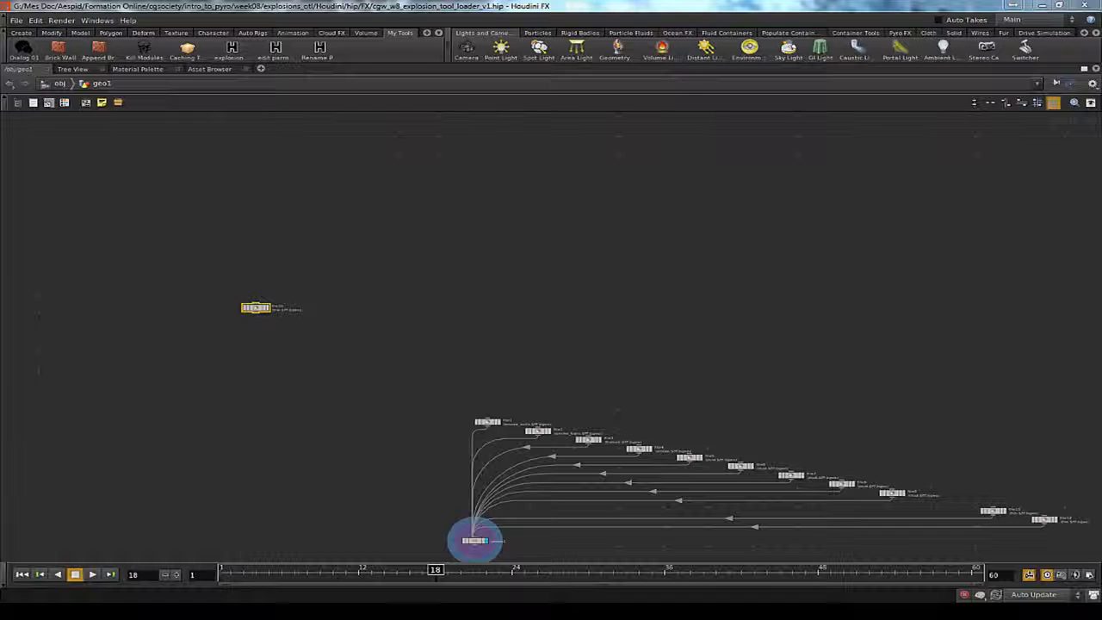
# Step: Collapse the isolated file10 node into a subnetwork
pyautogui.moveTo(202, 277); pyautogui.dragTo(298, 339)
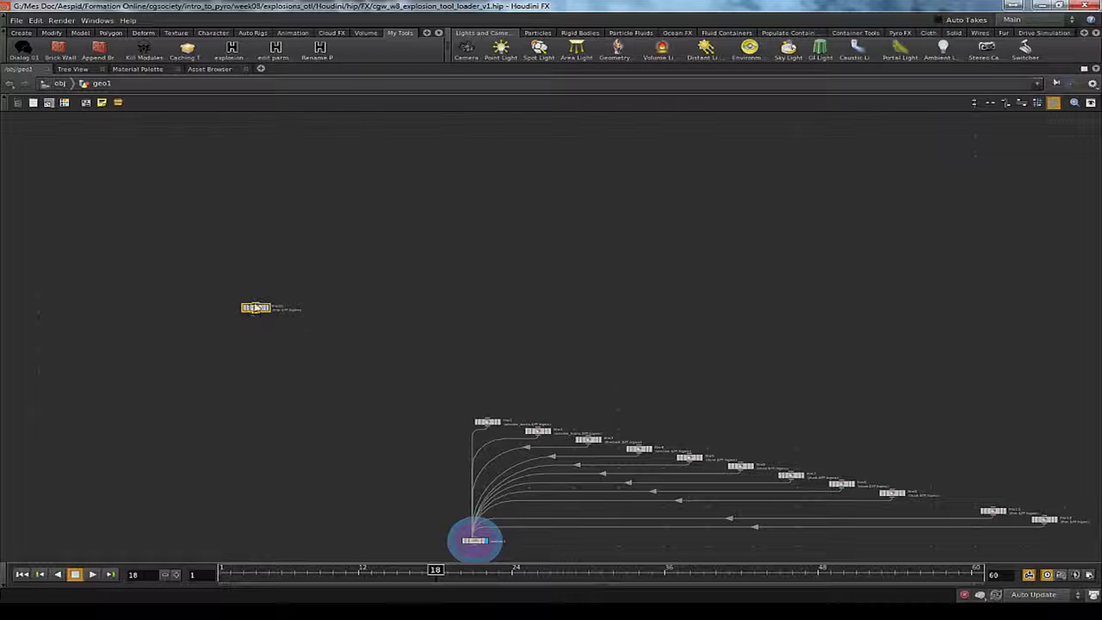
pyautogui.moveTo(255, 310); pyautogui.dragTo(215, 299)
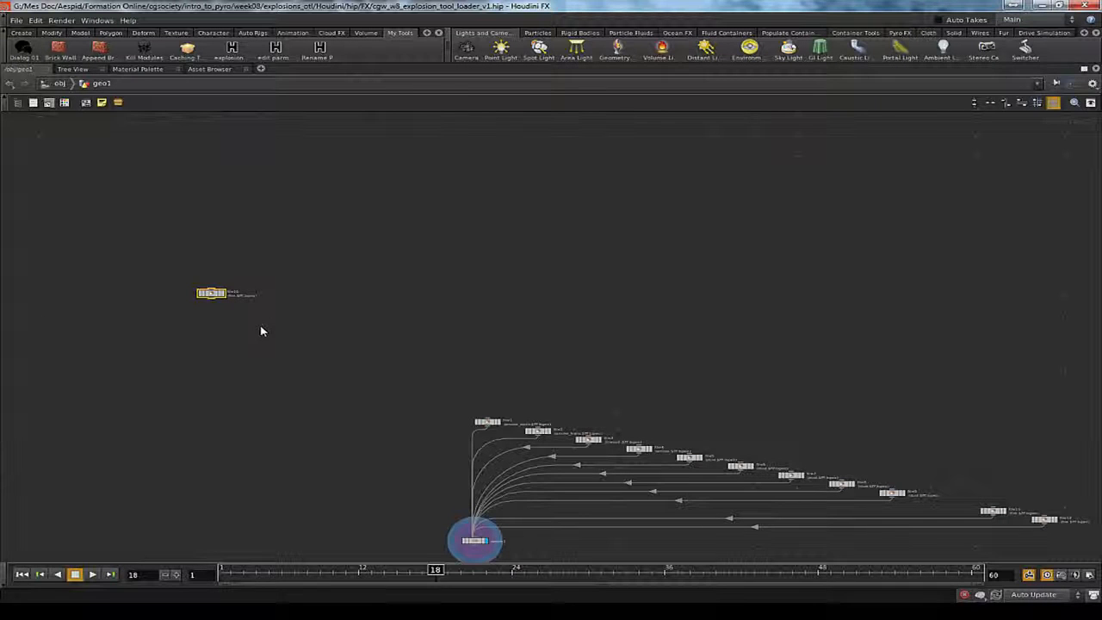
pyautogui.hotkey('ctrl', 'z')
pyautogui.moveTo(275, 316); pyautogui.dragTo(416, 321, button='middle')
pyautogui.scroll(2, 339, 308)
pyautogui.scroll(6, 374, 319)
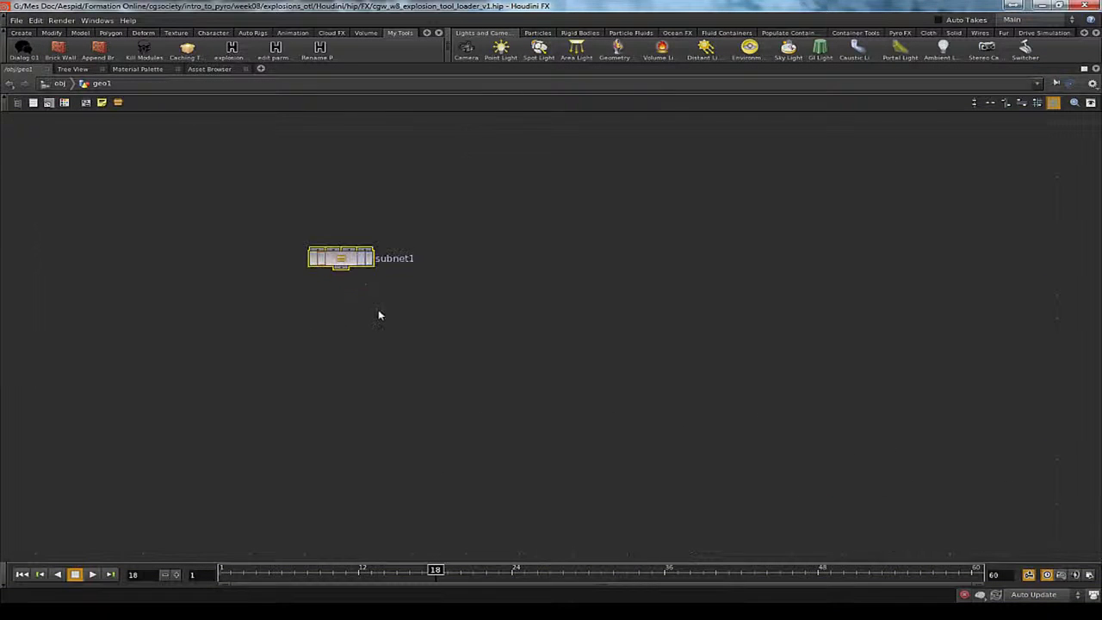
# Step: Rename the new subnetwork fire_0
pyautogui.doubleClick(399, 243)
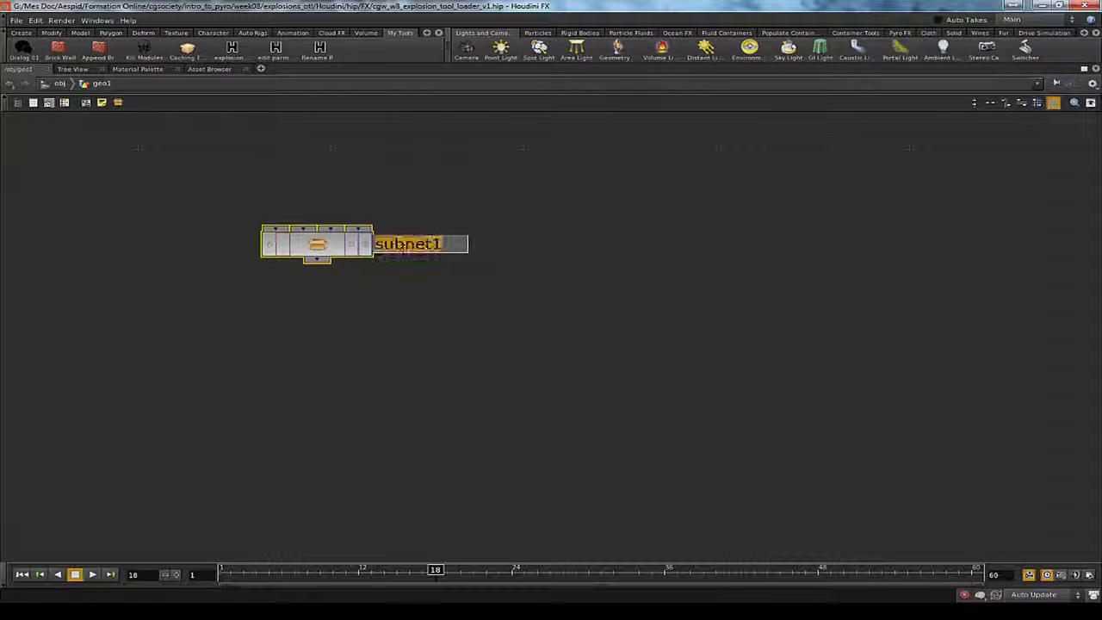
pyautogui.write('fire')
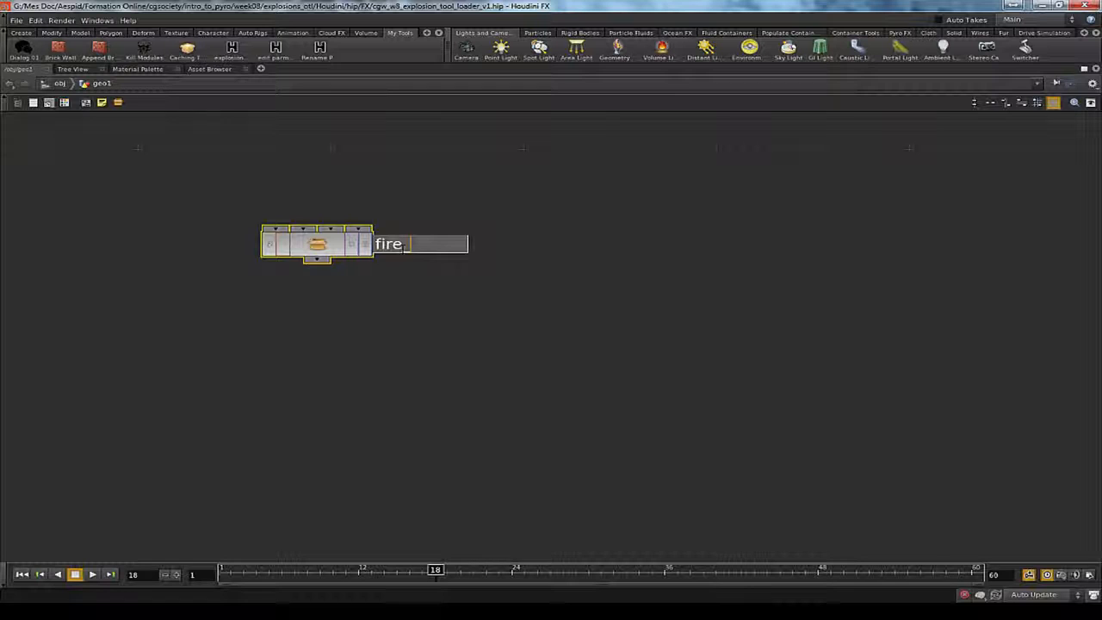
pyautogui.write('_0')
pyautogui.press('Return')
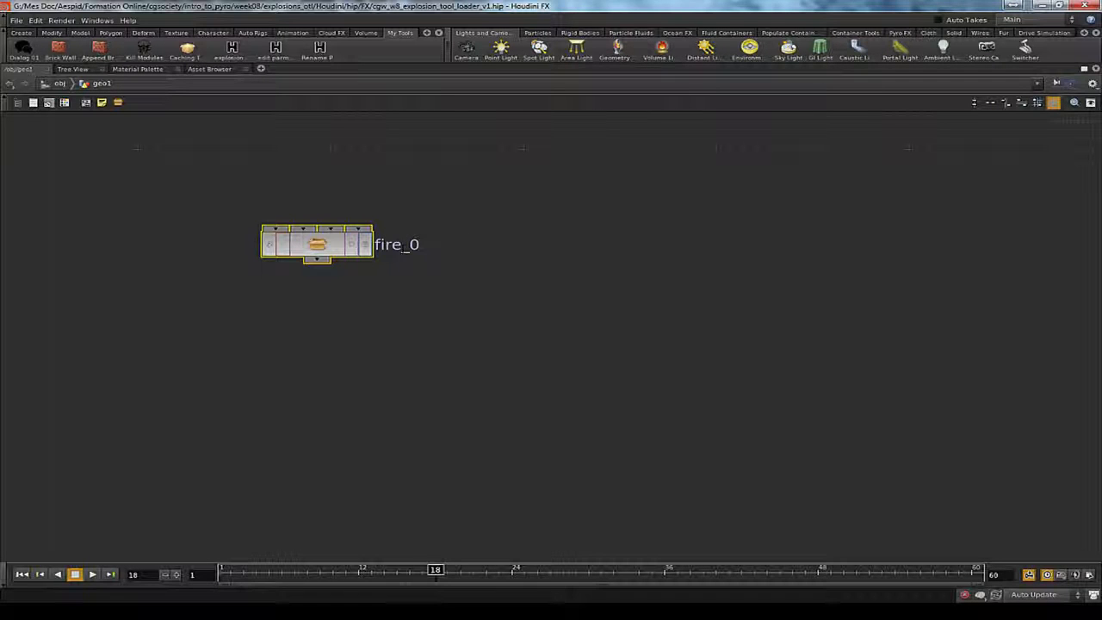
# Step: Enter the fire_0 subnetwork, show file10's parameters in full and remove the expression from its Geometry File path
pyautogui.doubleClick(312, 250)
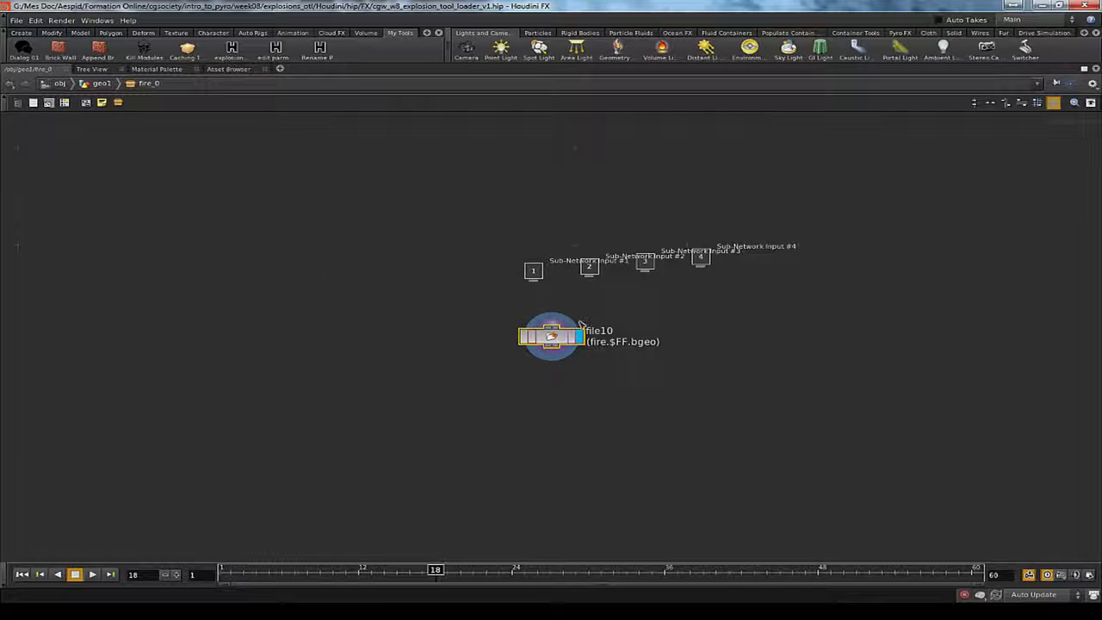
pyautogui.moveTo(497, 323); pyautogui.dragTo(491, 373, button='middle')
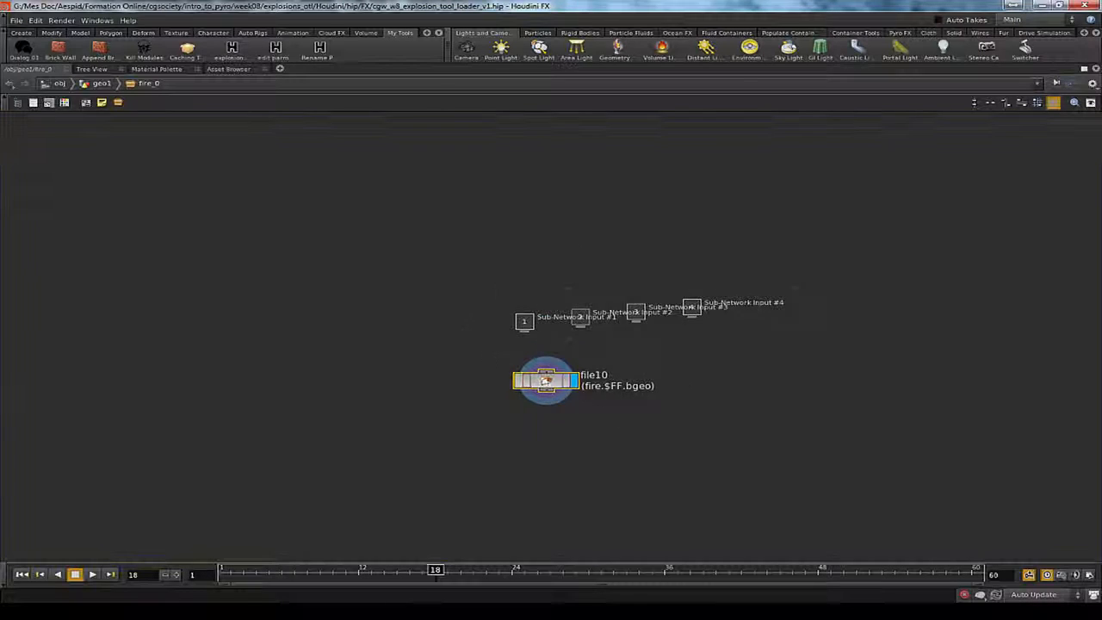
pyautogui.scroll(3, 547, 384)
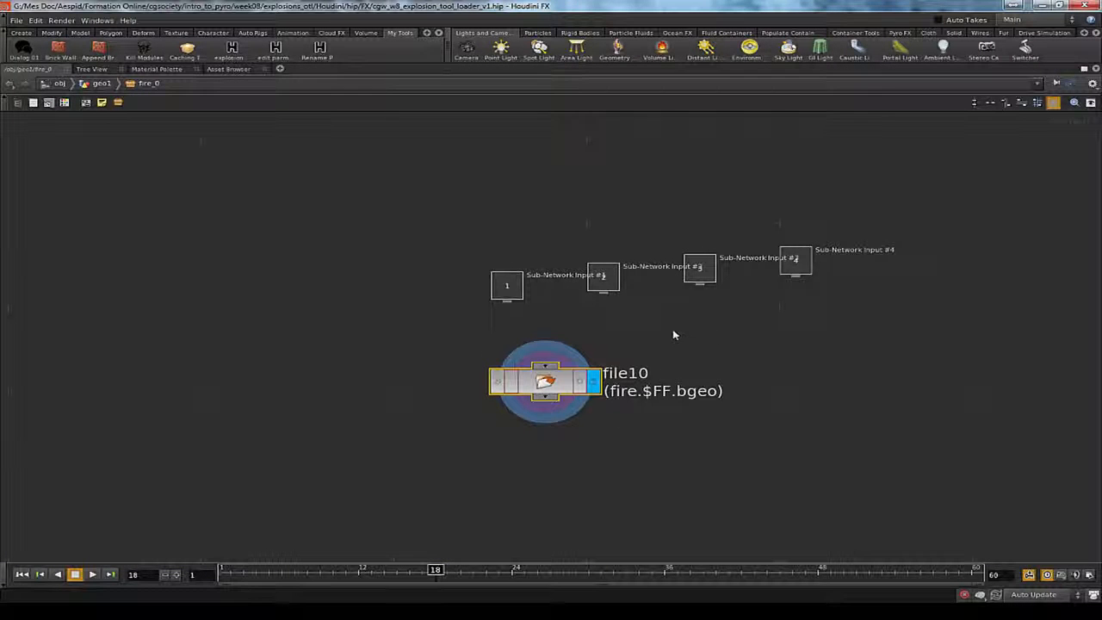
pyautogui.press('p')
pyautogui.moveTo(848, 165); pyautogui.dragTo(316, 212)
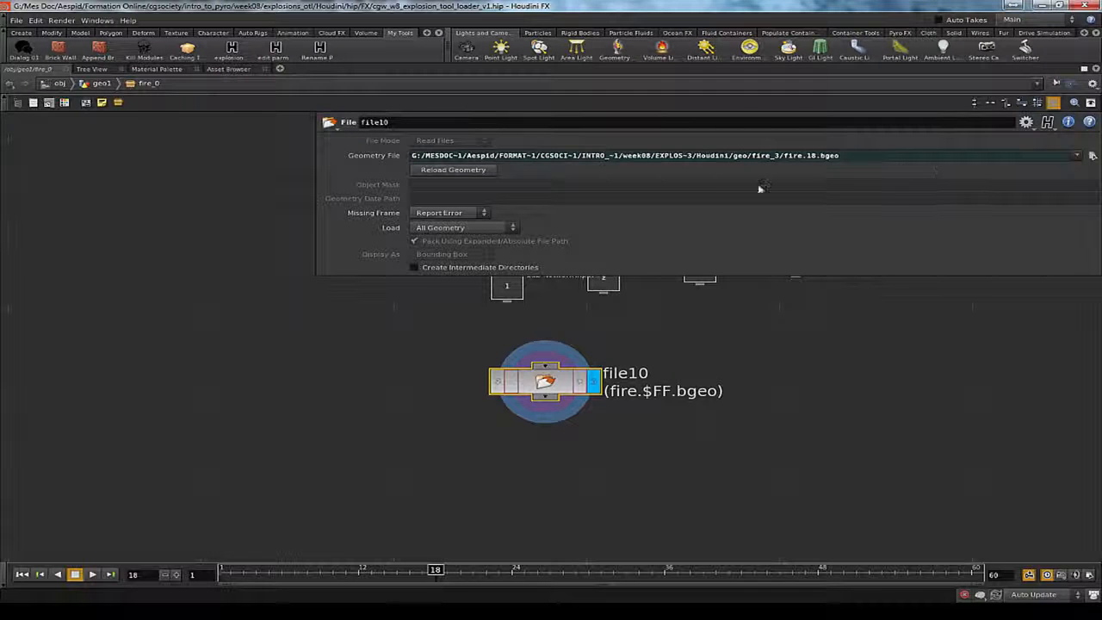
pyautogui.moveTo(450, 369); pyautogui.dragTo(260, 399, button='middle')
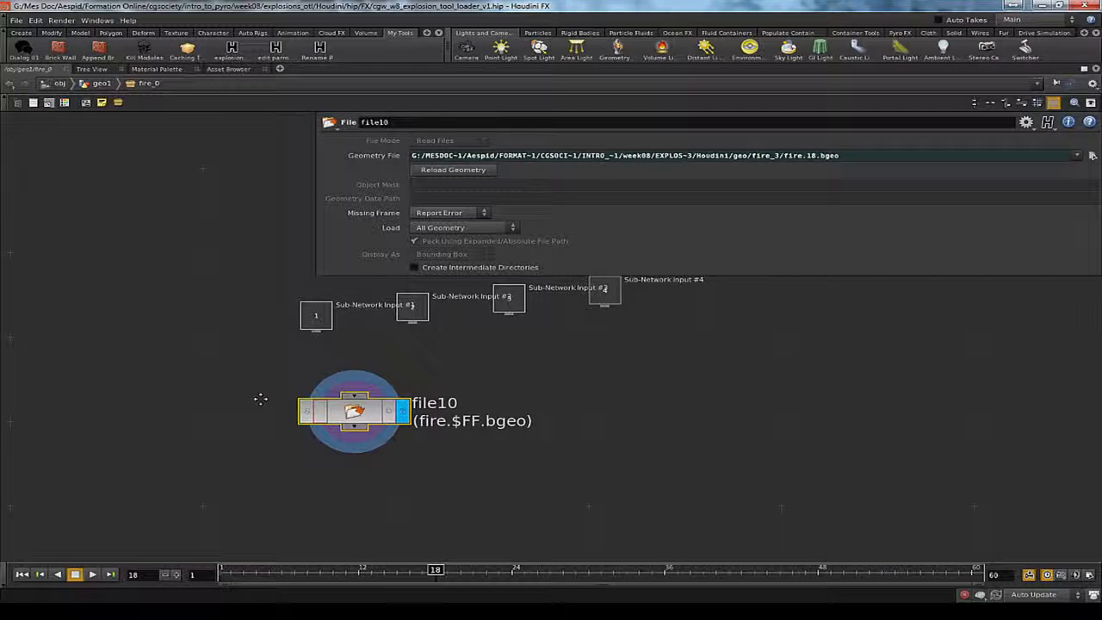
pyautogui.keyDown('ctrl'); pyautogui.keyDown('shift'); pyautogui.click(362, 162); pyautogui.keyUp('shift'); pyautogui.keyUp('ctrl')
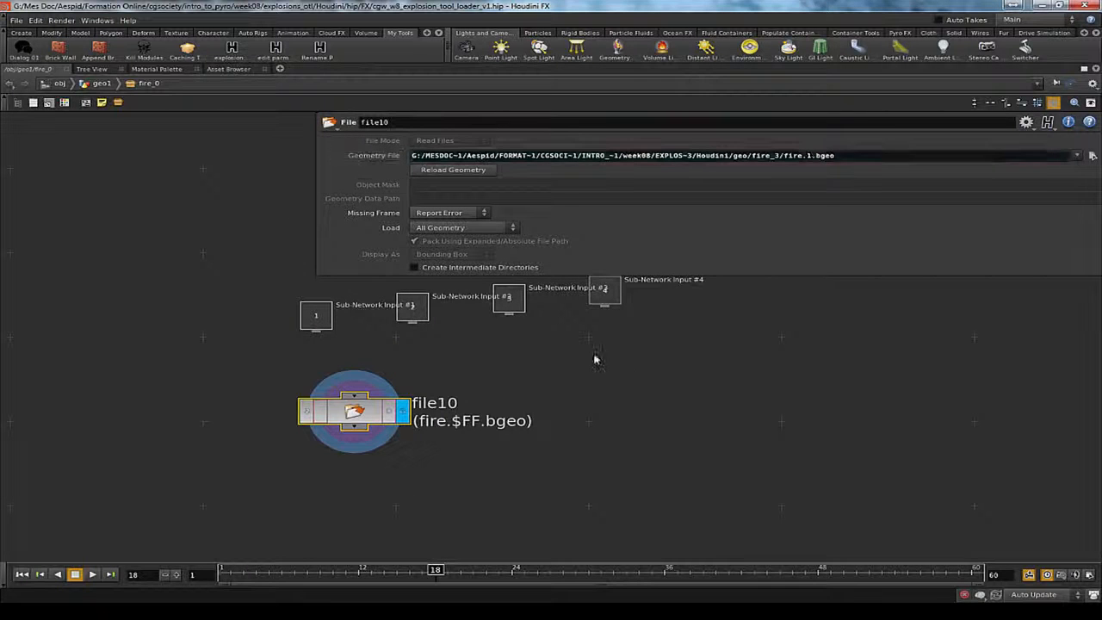
# Step: Load fire.1.5.bgeo from the fire_1 folder as file10's geometry, with sequences listed as individual files
pyautogui.click(1090, 155)
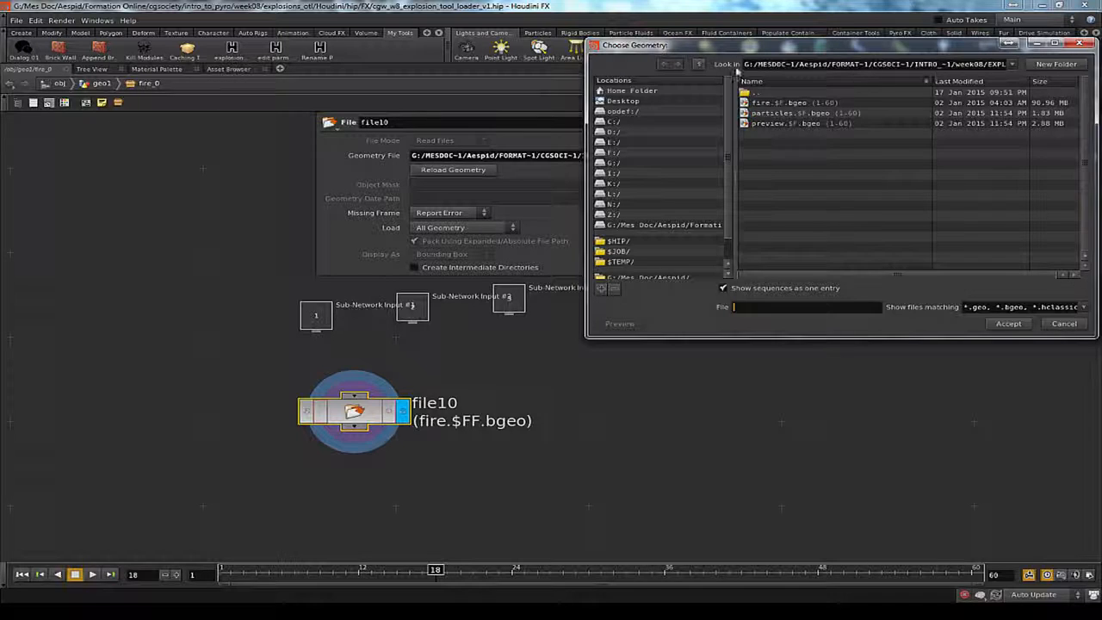
pyautogui.click(699, 66)
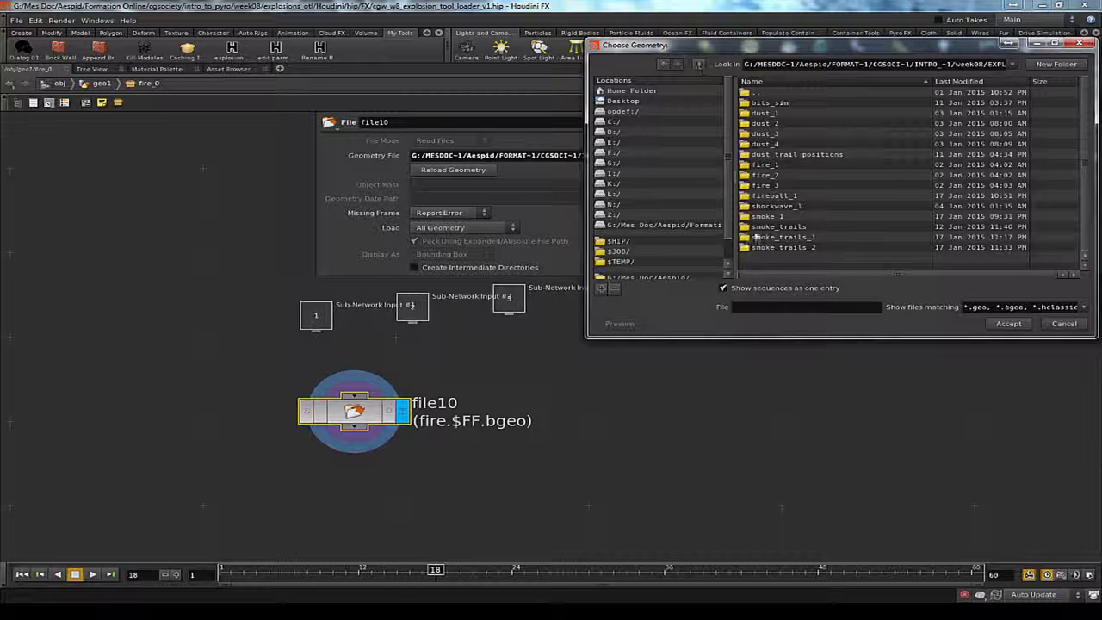
pyautogui.doubleClick(761, 164)
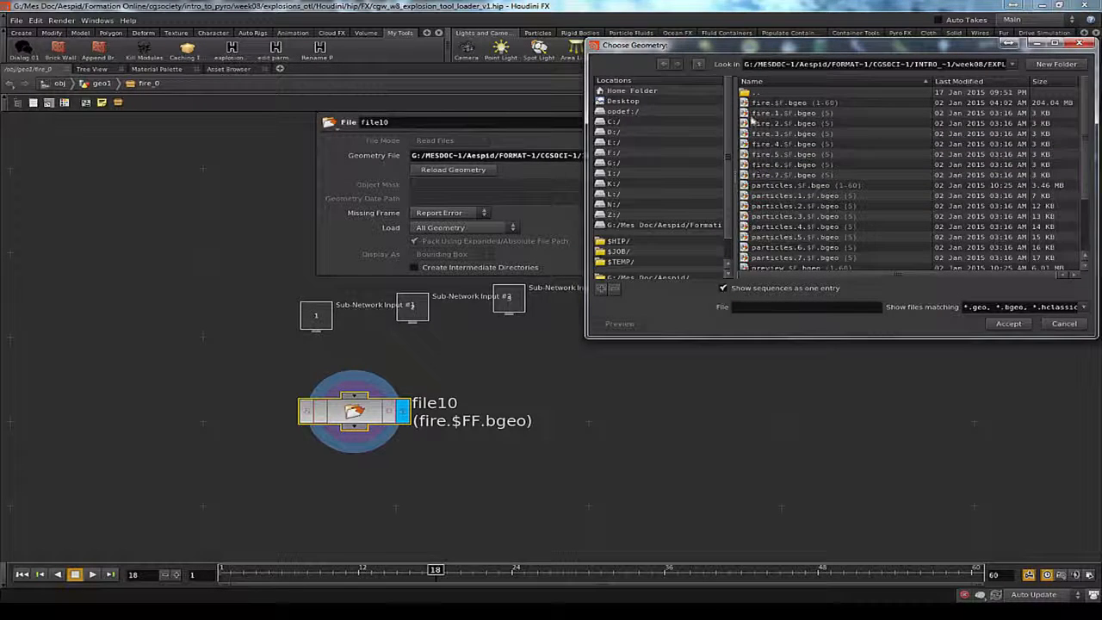
pyautogui.click(790, 290)
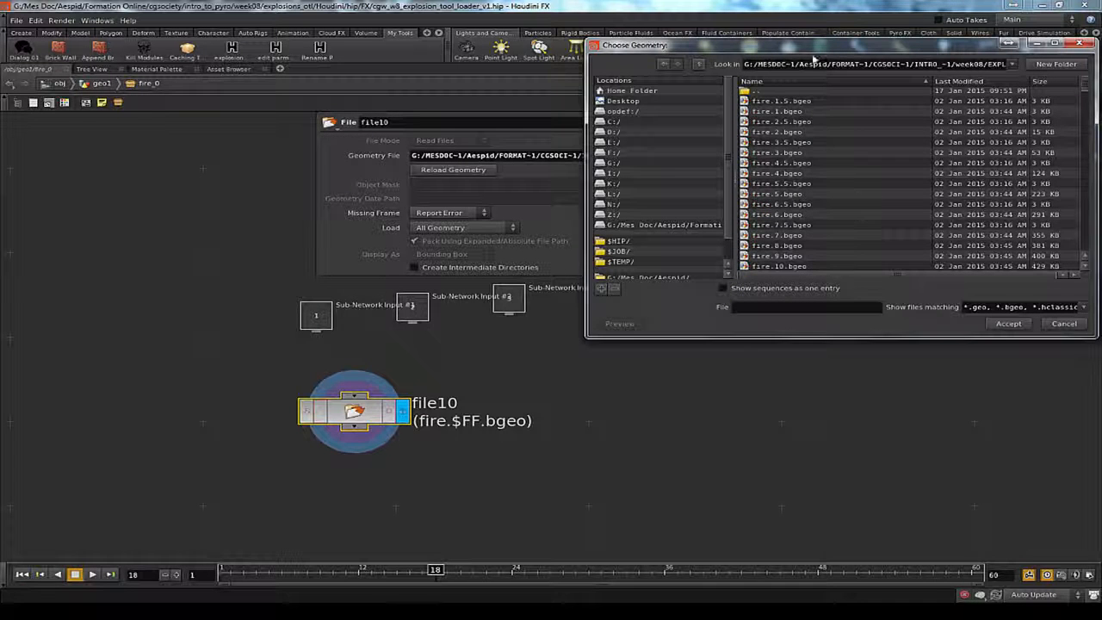
pyautogui.click(775, 290)
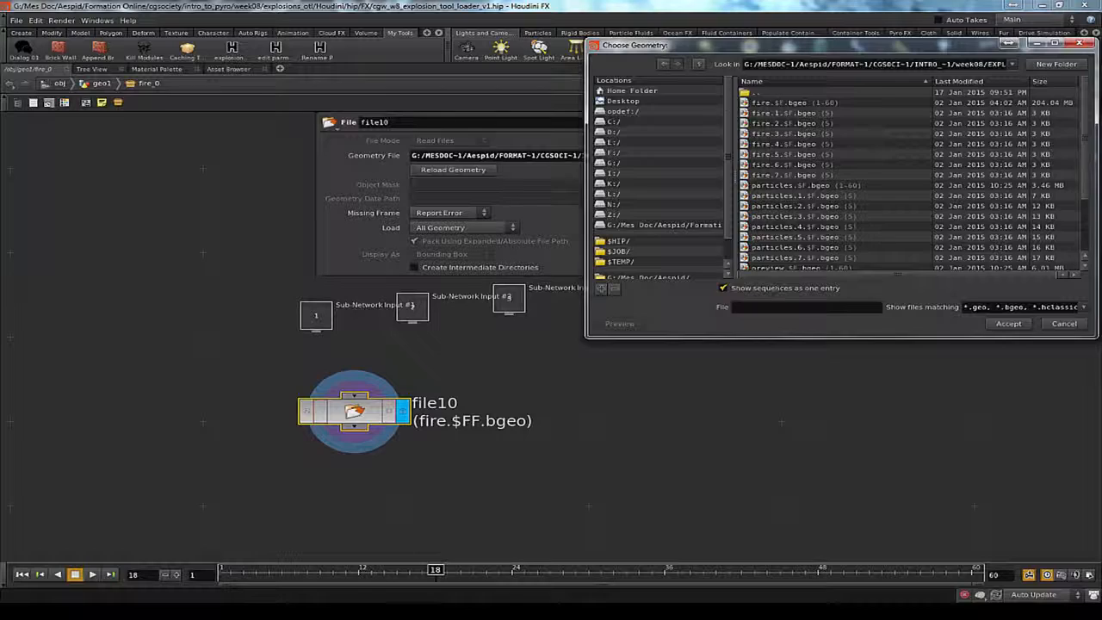
pyautogui.moveTo(793, 50); pyautogui.dragTo(715, 171)
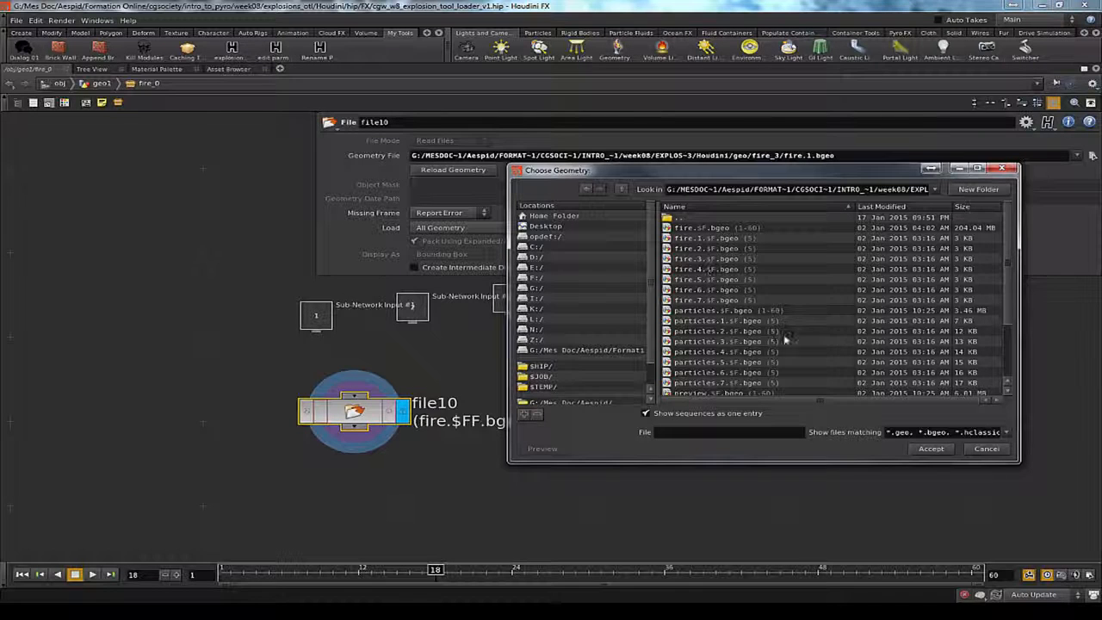
pyautogui.click(688, 417)
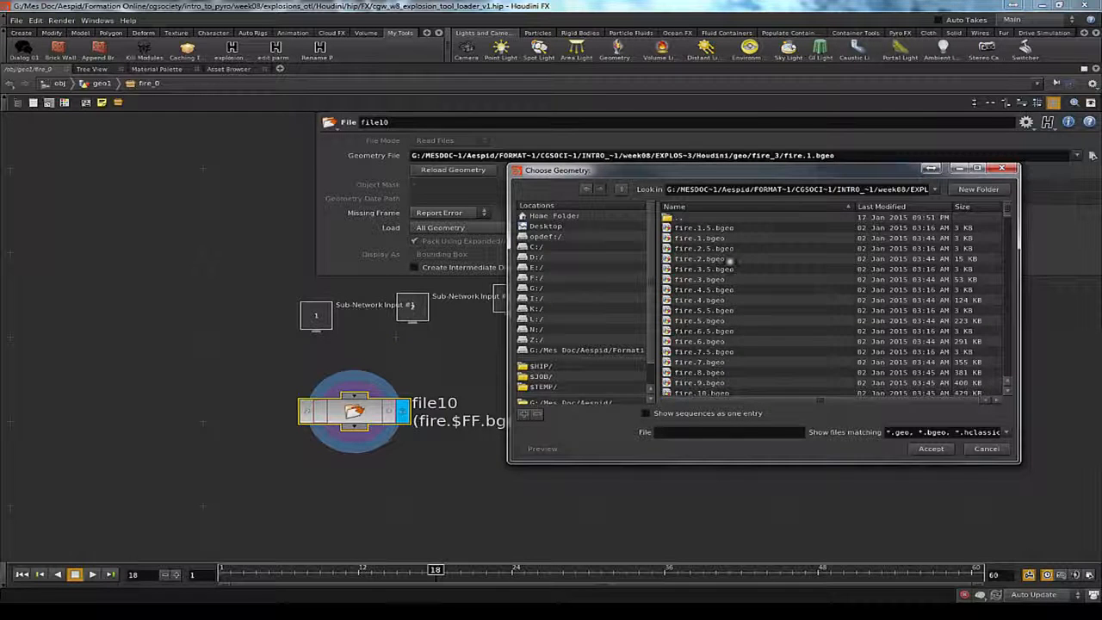
pyautogui.click(693, 228)
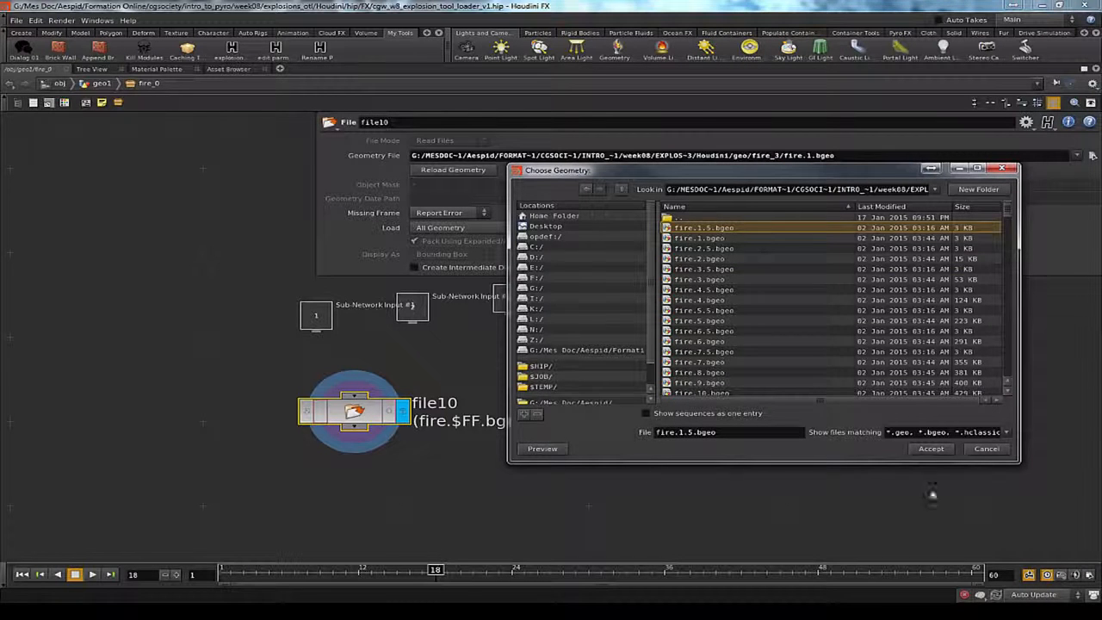
pyautogui.click(930, 449)
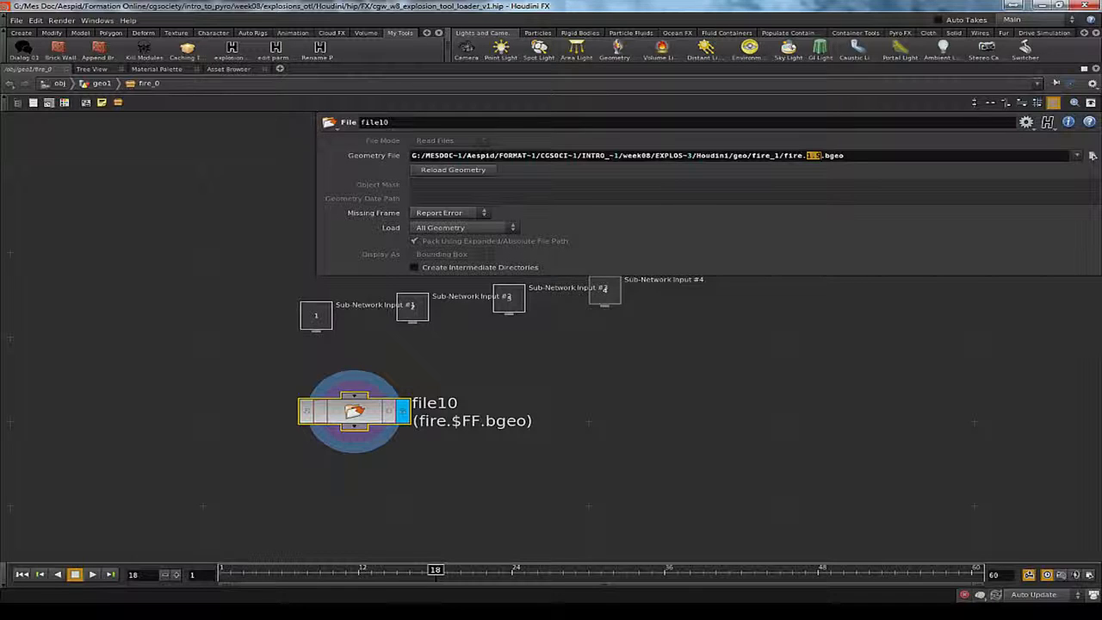
# Step: Replace the frame number in file10's Geometry File path with $FF so it reads fire.$FF.bgeo
pyautogui.write('$FF')
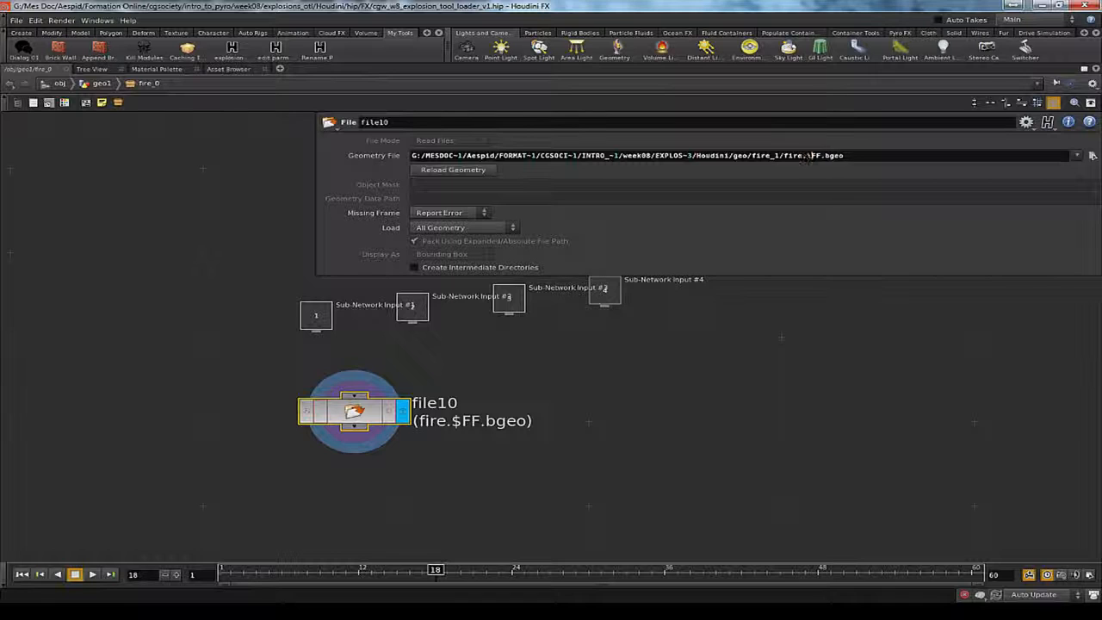
pyautogui.press('BackSpace')
pyautogui.write('$')
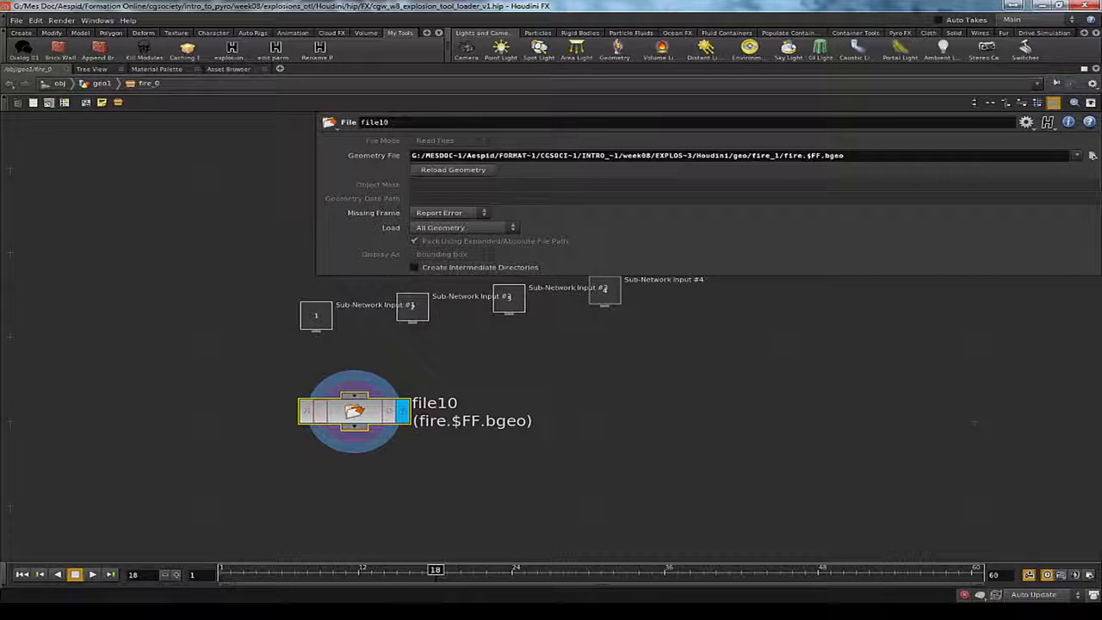
# Step: Restore the full pane layout, step the fire cache a few frames back and return to frame 18, and inspect the volume in the viewport
pyautogui.middleClick(359, 411)
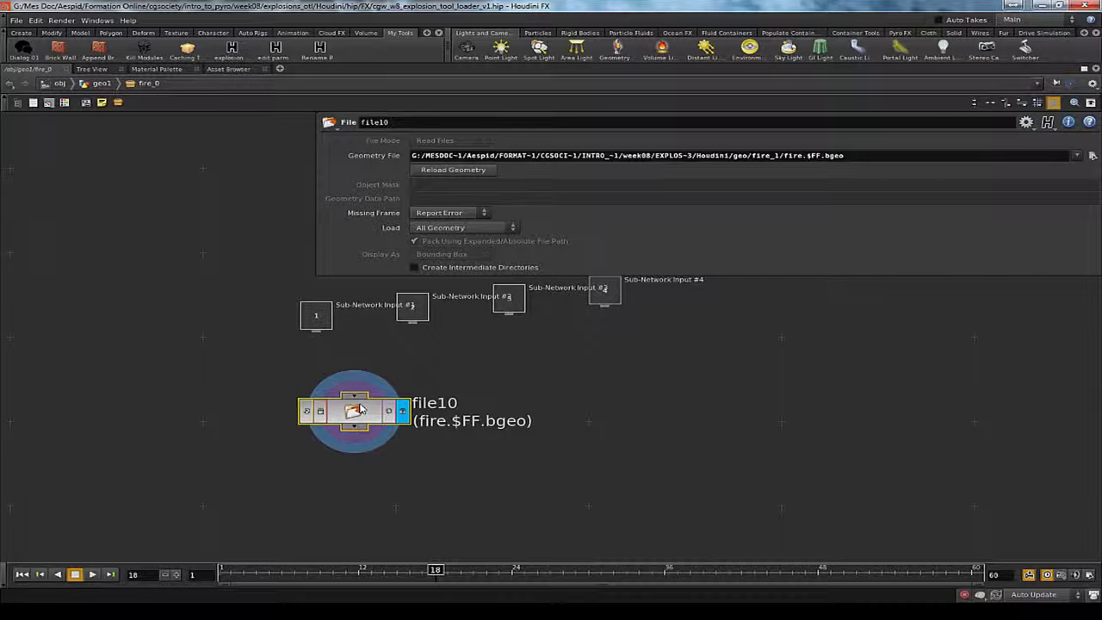
pyautogui.press('p')
pyautogui.hotkey('ctrl', 'b')
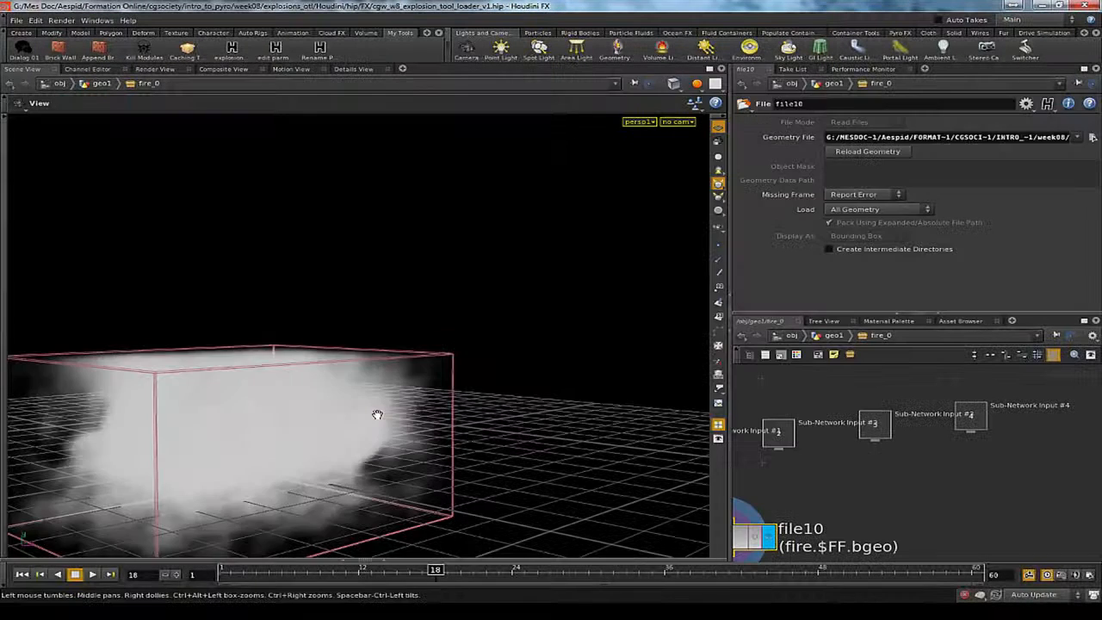
pyautogui.press('Left')
pyautogui.press('Left')
pyautogui.press('Left')
pyautogui.press('Left')
pyautogui.press('Left')
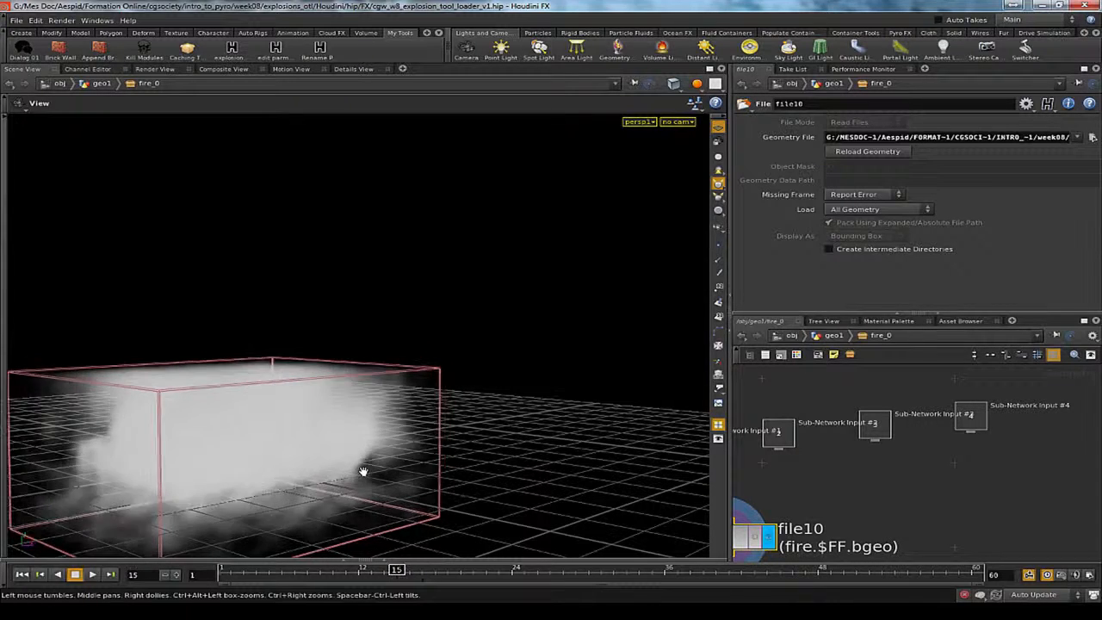
pyautogui.press('Right')
pyautogui.press('Right')
pyautogui.press('Right')
pyautogui.press('Right')
pyautogui.press('Right')
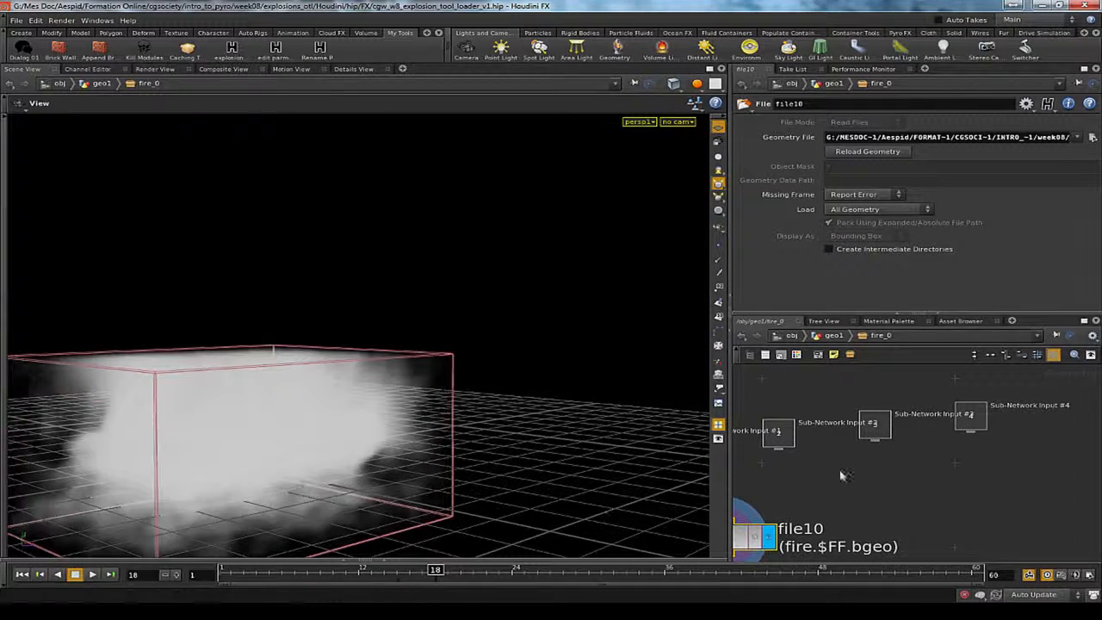
pyautogui.moveTo(322, 460); pyautogui.dragTo(590, 465)
# Step: Add a Volume Visualization node below file10, feed it from file10 and make it the displayed node
pyautogui.moveTo(892, 470); pyautogui.dragTo(959, 417, button='middle')
pyautogui.scroll(-5, 921, 469)
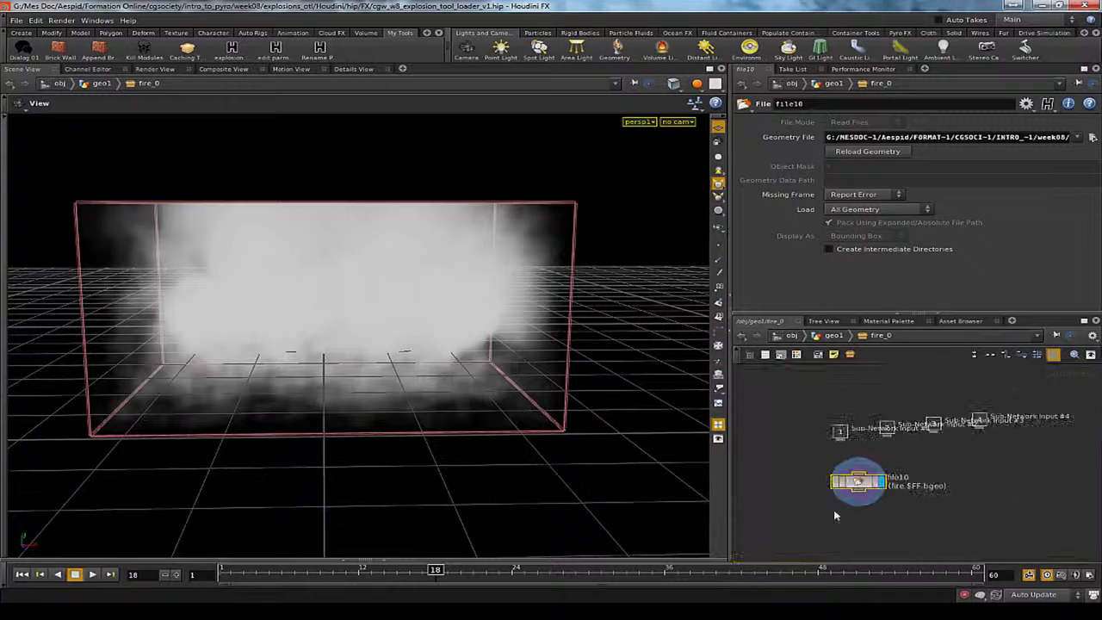
pyautogui.scroll(2, 859, 541)
pyautogui.press('Tab')
pyautogui.write('vis')
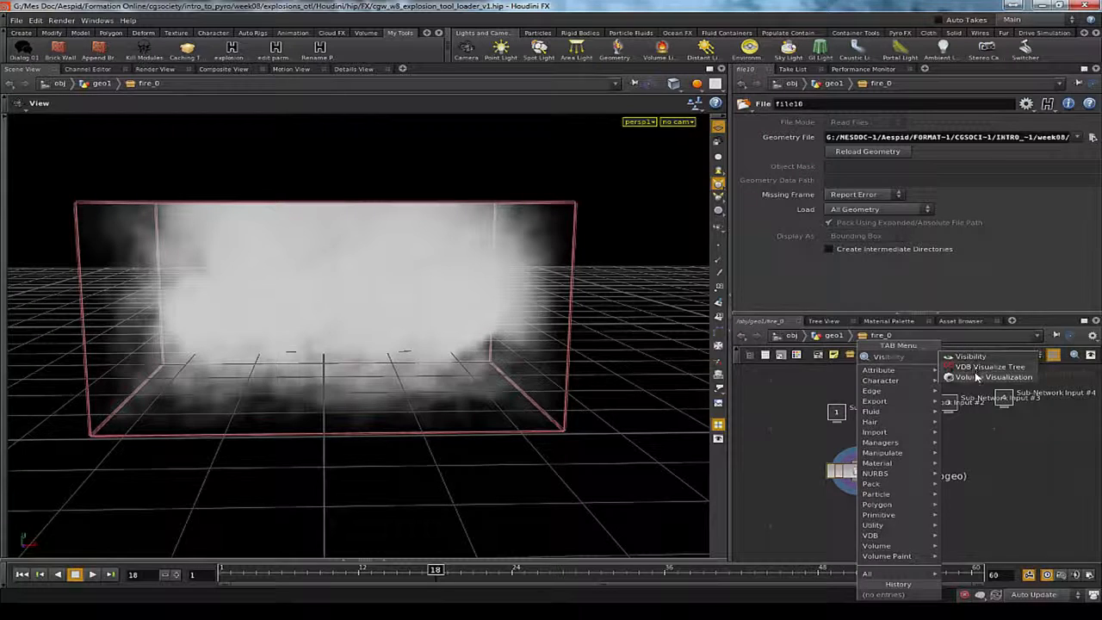
pyautogui.click(977, 376)
pyautogui.click(867, 529)
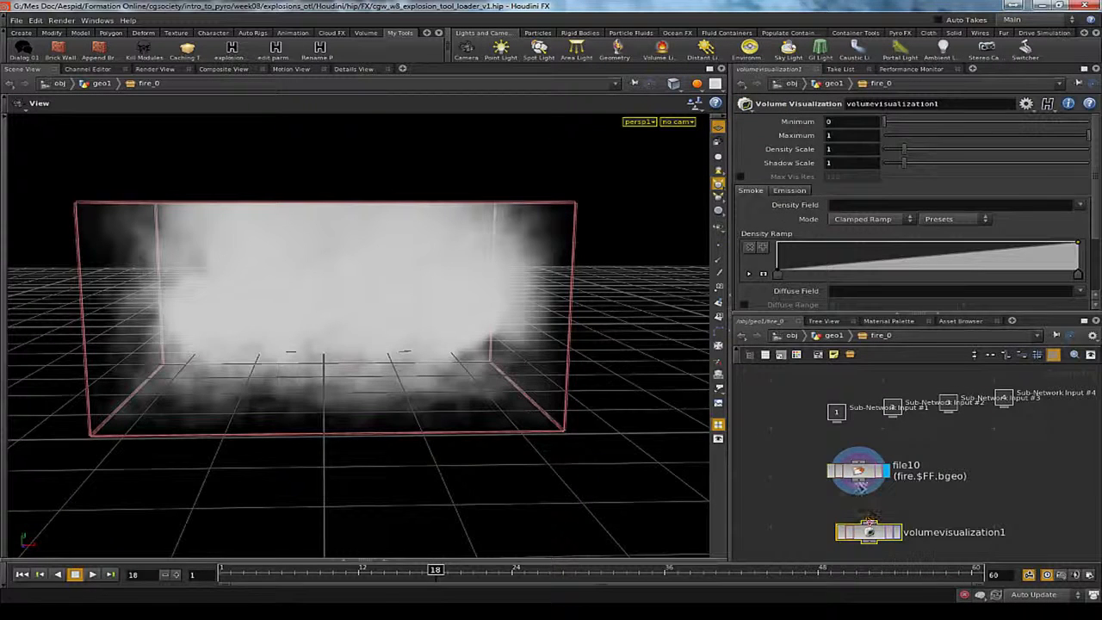
pyautogui.click(895, 531)
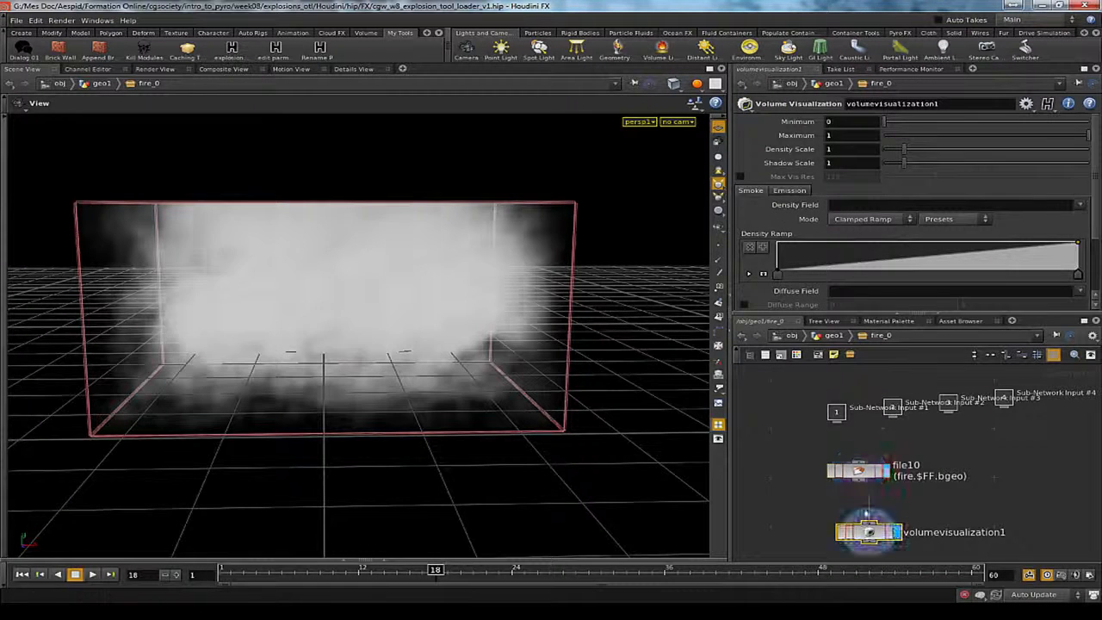
# Step: Examine file10's primitive attributes in the geometry spreadsheet to identify its volume fields, and return to the scene view
pyautogui.middleClick(860, 470)
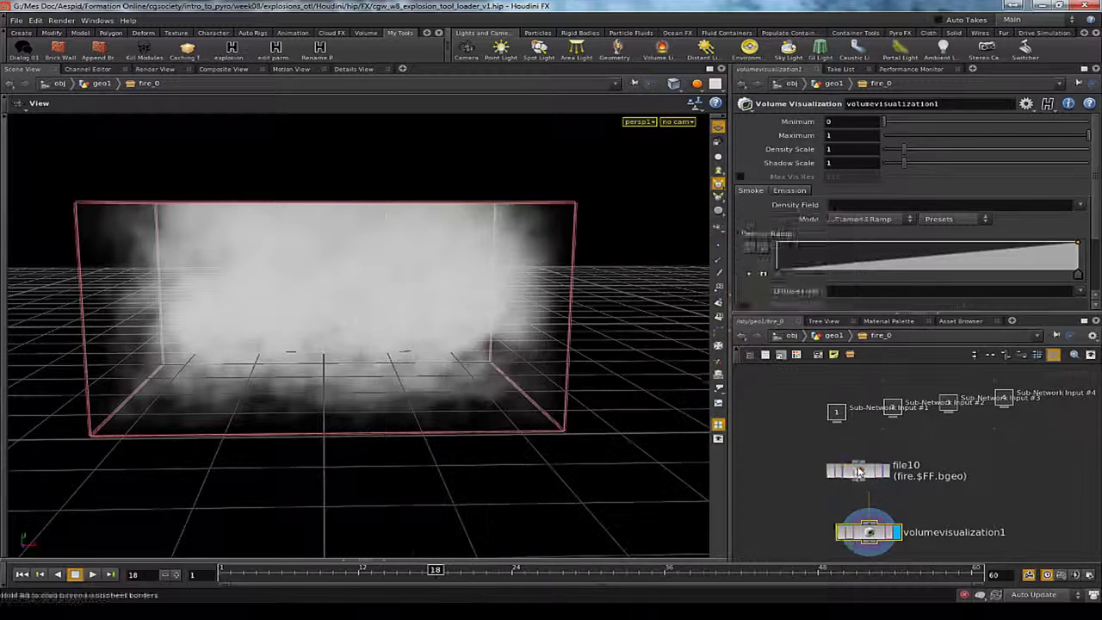
pyautogui.click(871, 471)
pyautogui.click(349, 69)
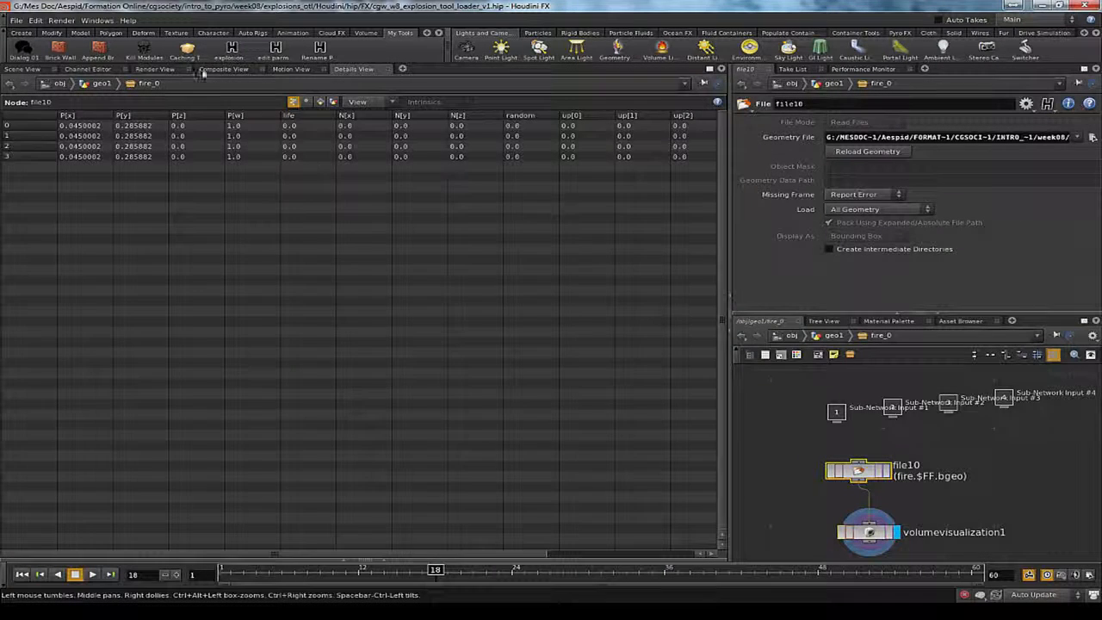
pyautogui.click(319, 101)
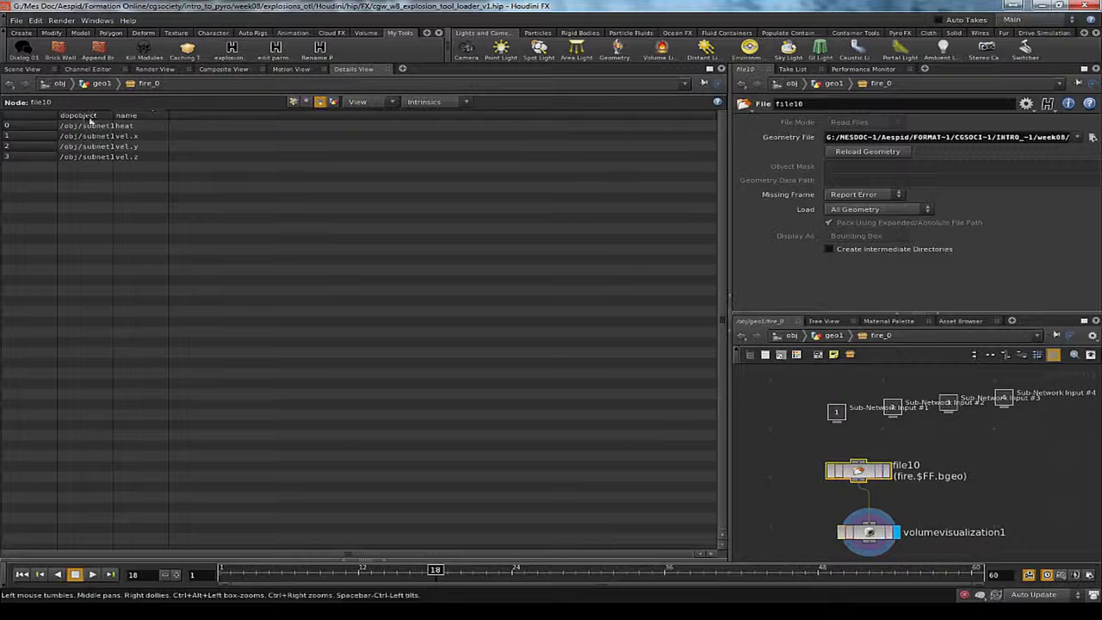
pyautogui.click(23, 68)
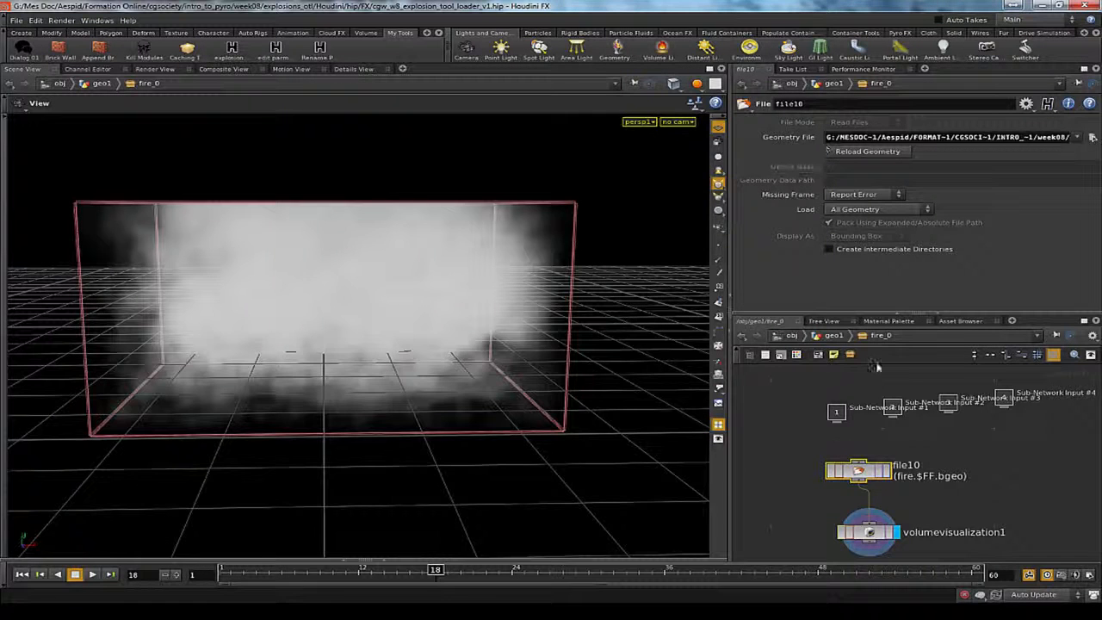
# Step: Set both the Density Field and the Diffuse Field of volumevisualization1 to heat
pyautogui.click(866, 531)
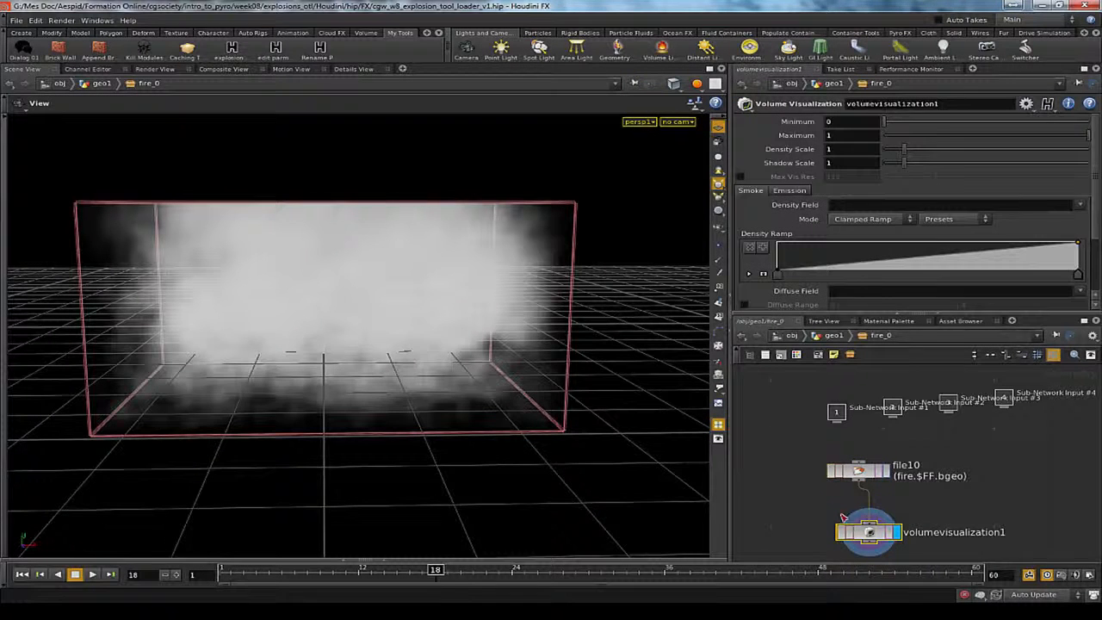
pyautogui.click(1081, 204)
pyautogui.click(1071, 231)
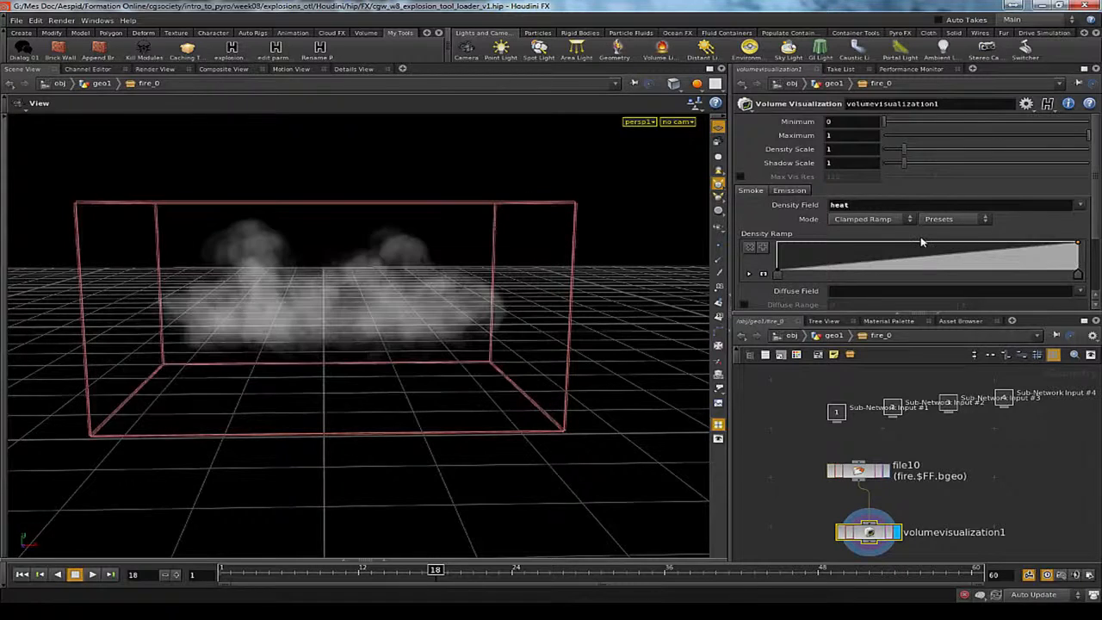
pyautogui.scroll(-3, 925, 245)
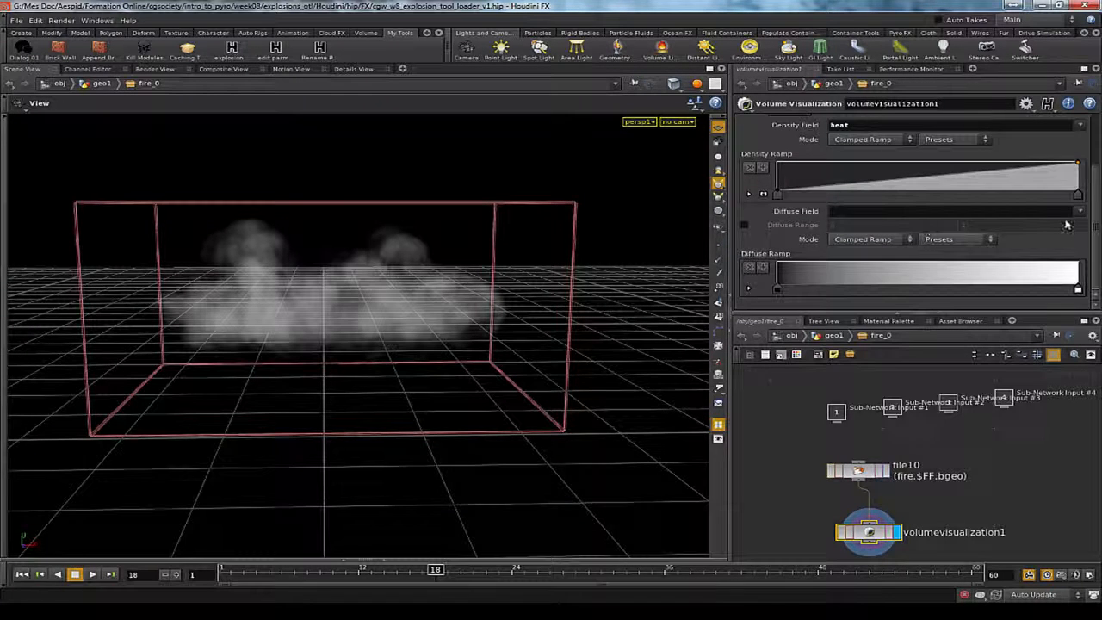
pyautogui.click(1080, 213)
pyautogui.click(1067, 239)
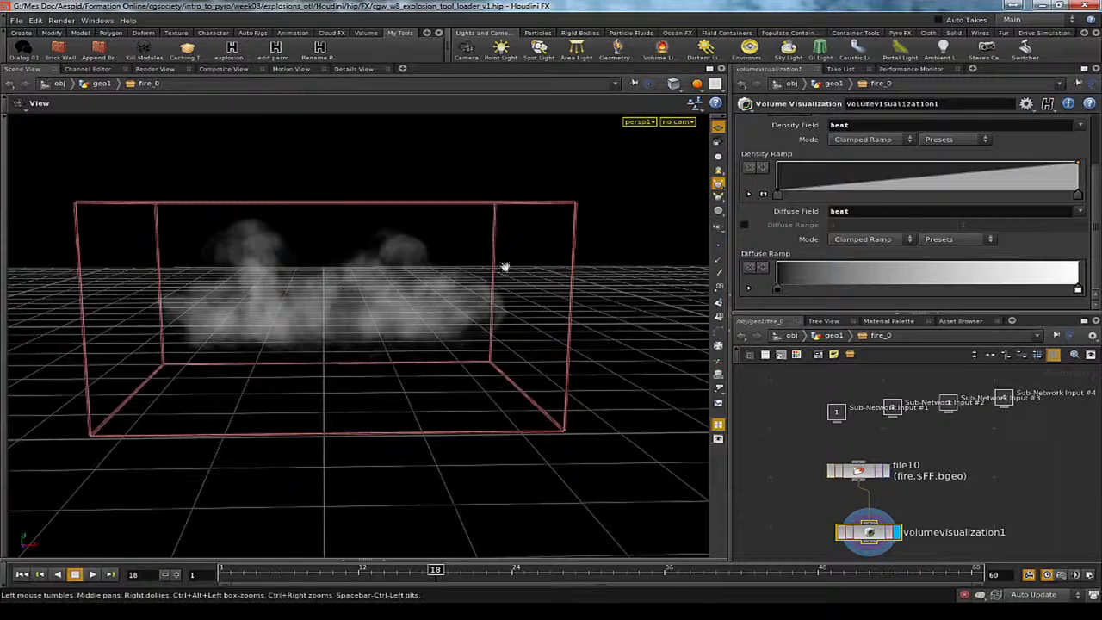
# Step: Inspect the heat volume at frame 26, and delete the Volume Visualization node
pyautogui.moveTo(330, 333); pyautogui.dragTo(308, 404)
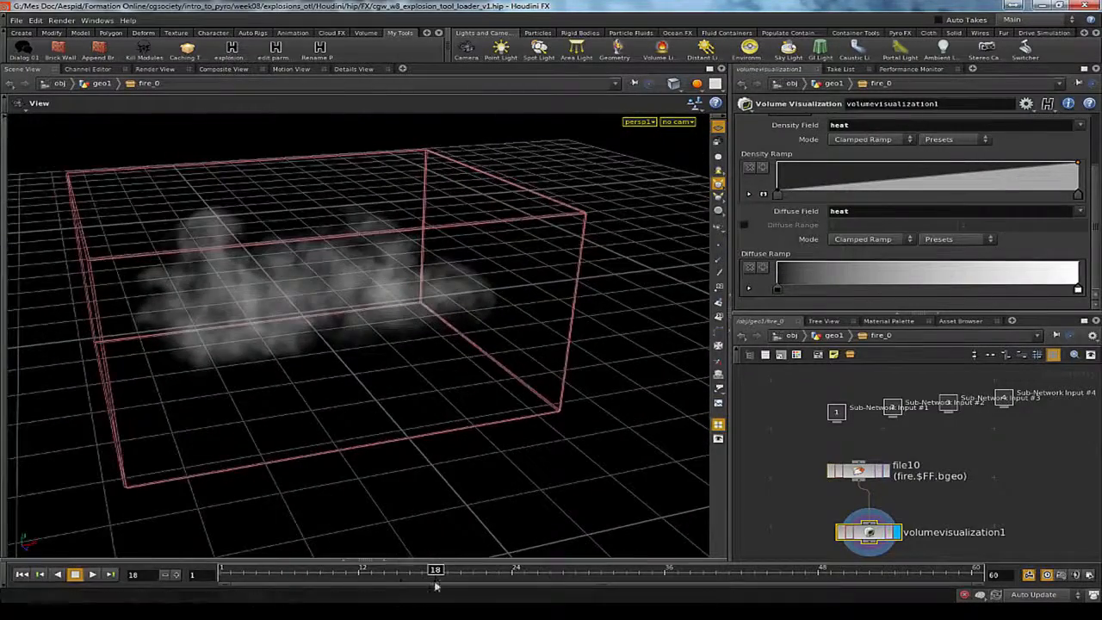
pyautogui.moveTo(516, 582)
pyautogui.mouseDown()
pyautogui.moveTo(625, 572)
pyautogui.moveTo(535, 571)
pyautogui.mouseUp()
pyautogui.moveTo(322, 333); pyautogui.dragTo(370, 327)
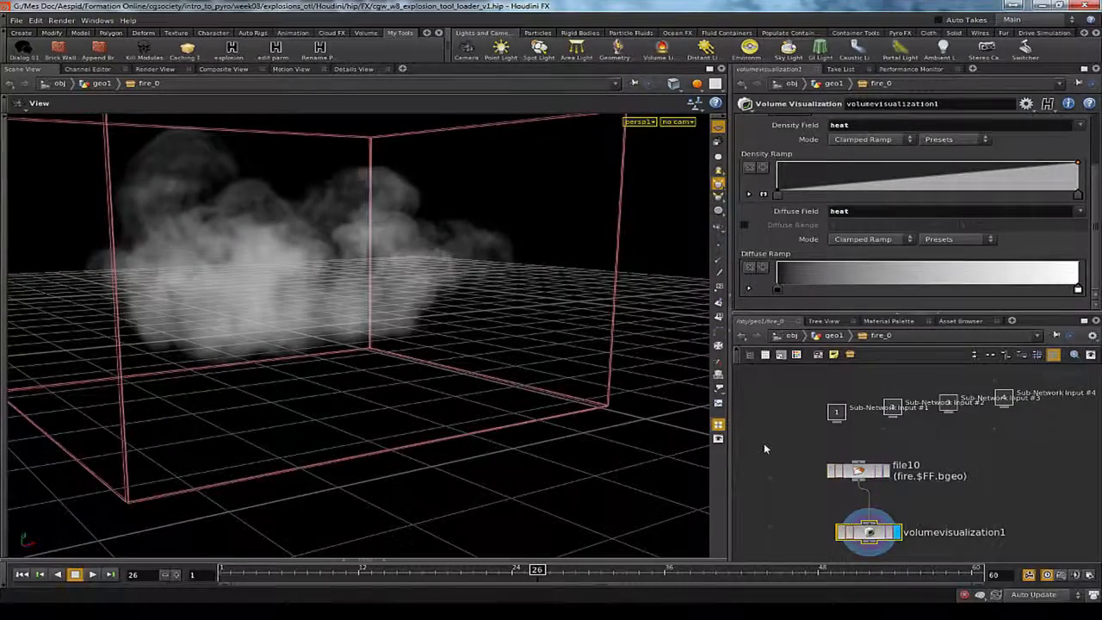
pyautogui.press('Delete')
pyautogui.press('h')
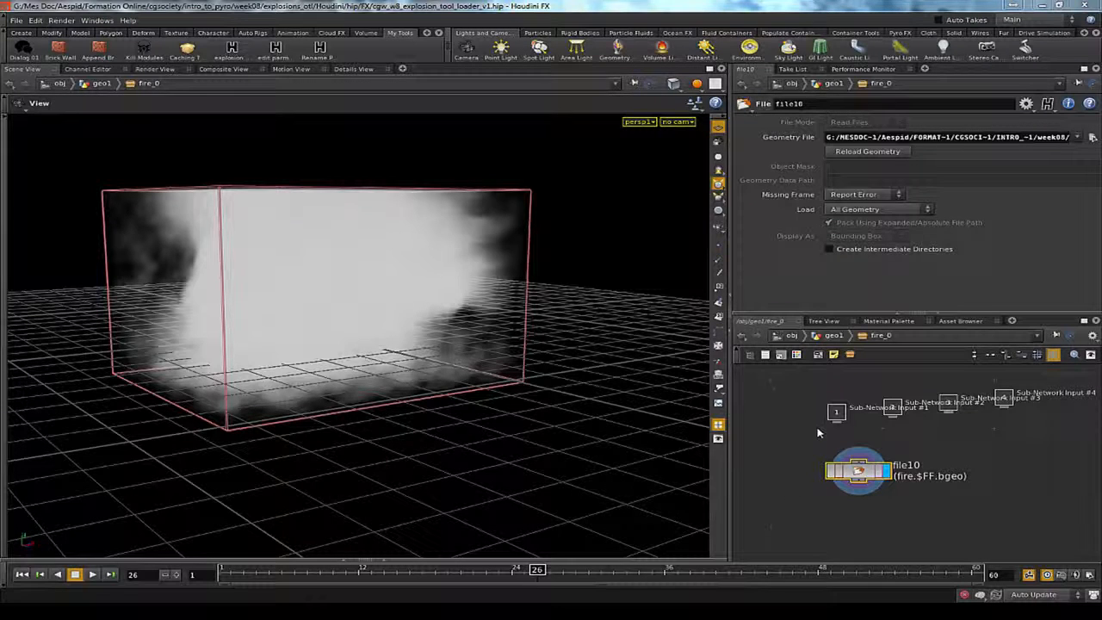
# Step: Reposition file10 beneath the subnetwork inputs and make two copies of it
pyautogui.moveTo(848, 436); pyautogui.dragTo(876, 410, button='middle')
pyautogui.moveTo(866, 453); pyautogui.dragTo(828, 453)
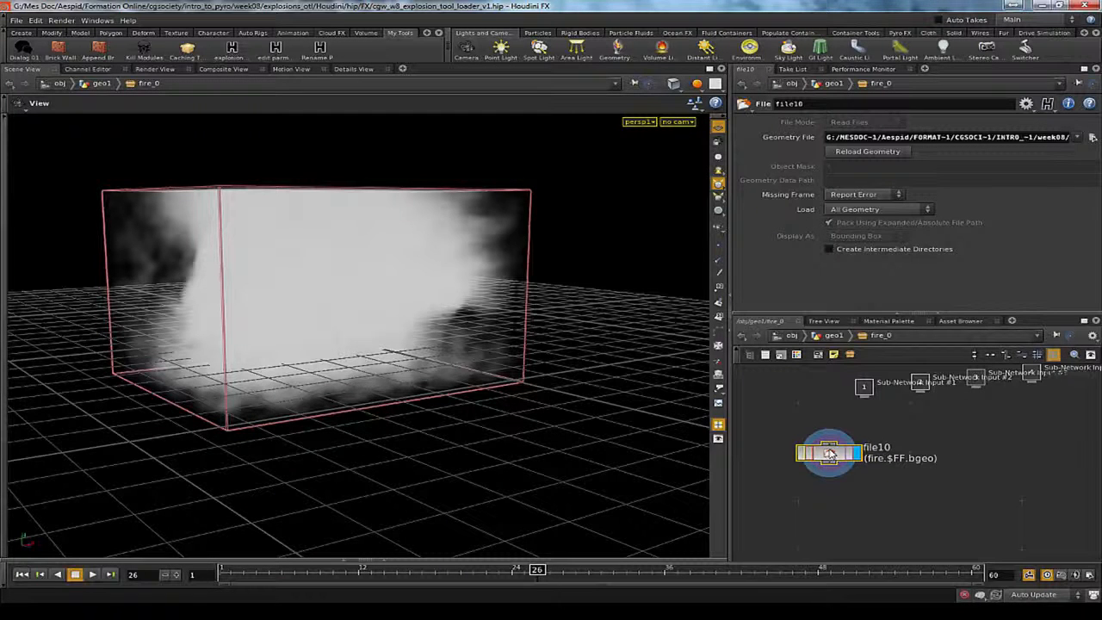
pyautogui.hotkey('ctrl', 'v')
pyautogui.hotkey('ctrl', 'v')
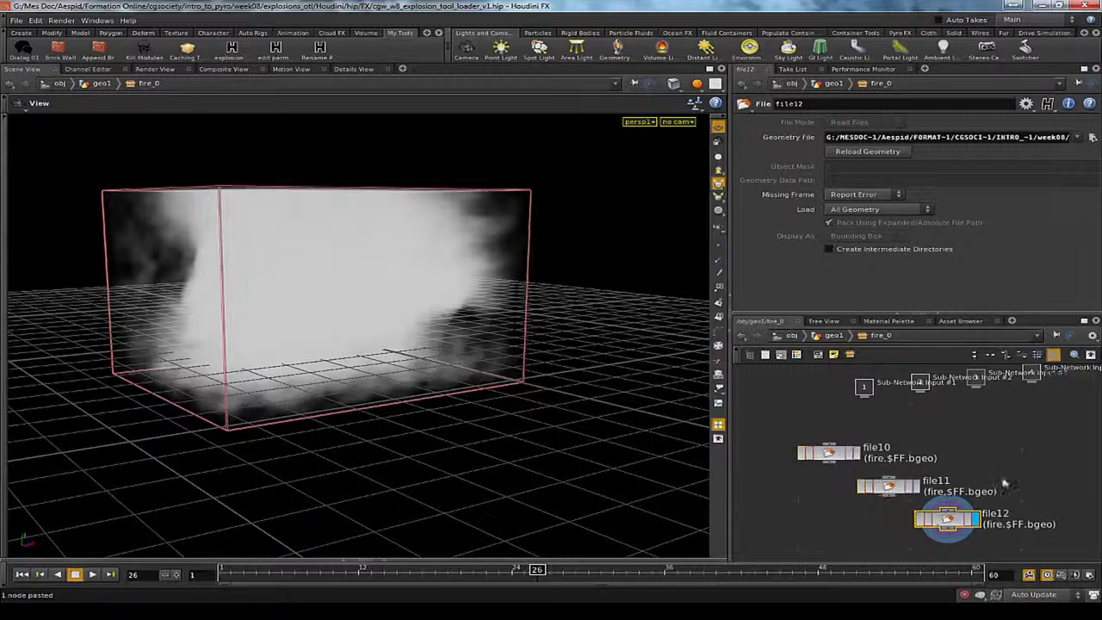
# Step: Move file10 down and away from its copies and rename it file_UPRES
pyautogui.moveTo(867, 458); pyautogui.dragTo(868, 437, button='middle')
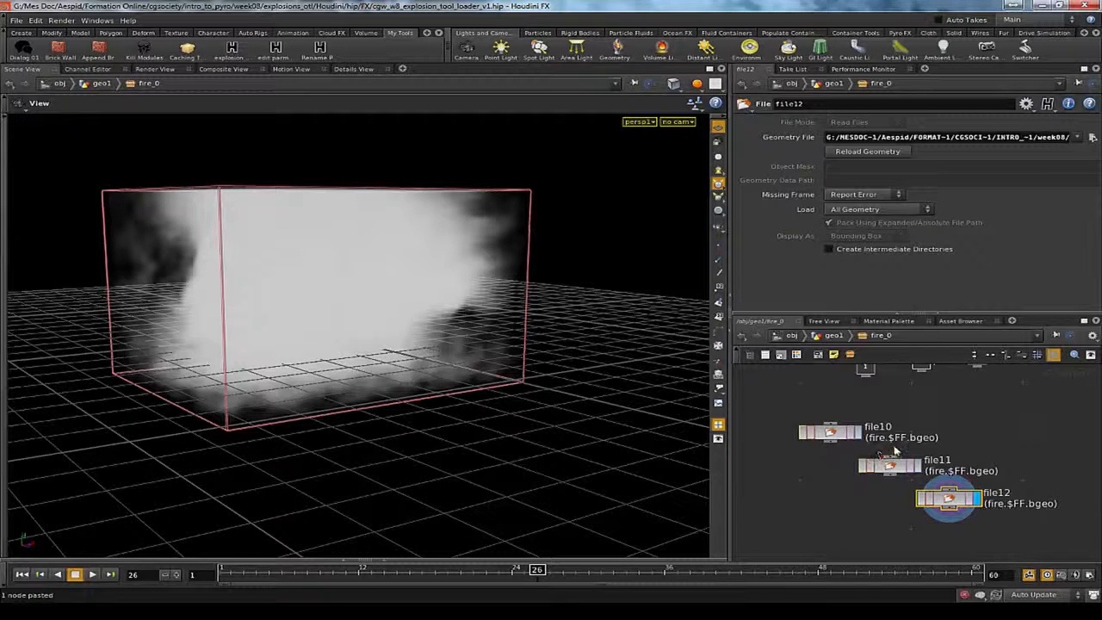
pyautogui.moveTo(846, 441); pyautogui.dragTo(761, 505)
pyautogui.moveTo(767, 520); pyautogui.dragTo(765, 519)
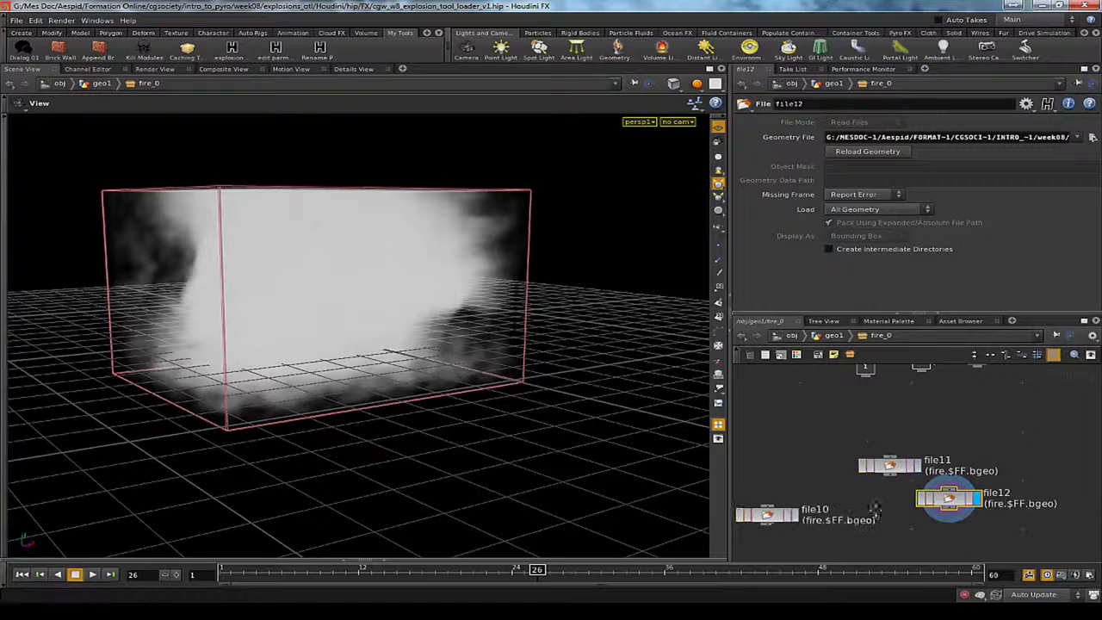
pyautogui.moveTo(870, 507); pyautogui.dragTo(909, 469, button='middle')
pyautogui.doubleClick(862, 470)
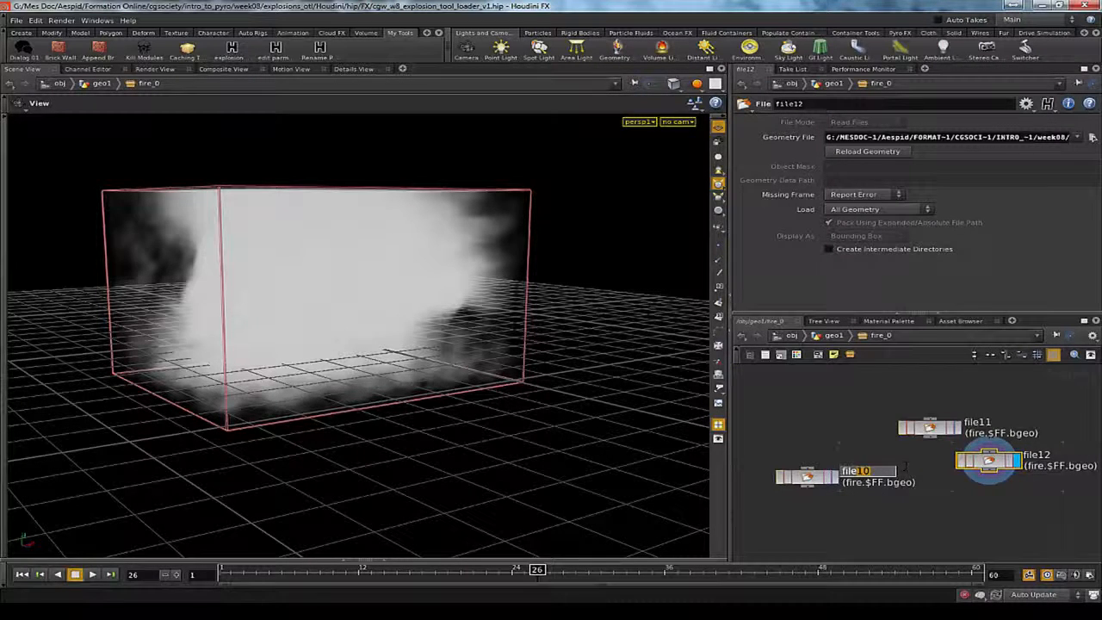
pyautogui.write('_UPRES')
pyautogui.press('Return')
# Step: Rename the file11 copy file_PREVIEW
pyautogui.doubleClick(982, 421)
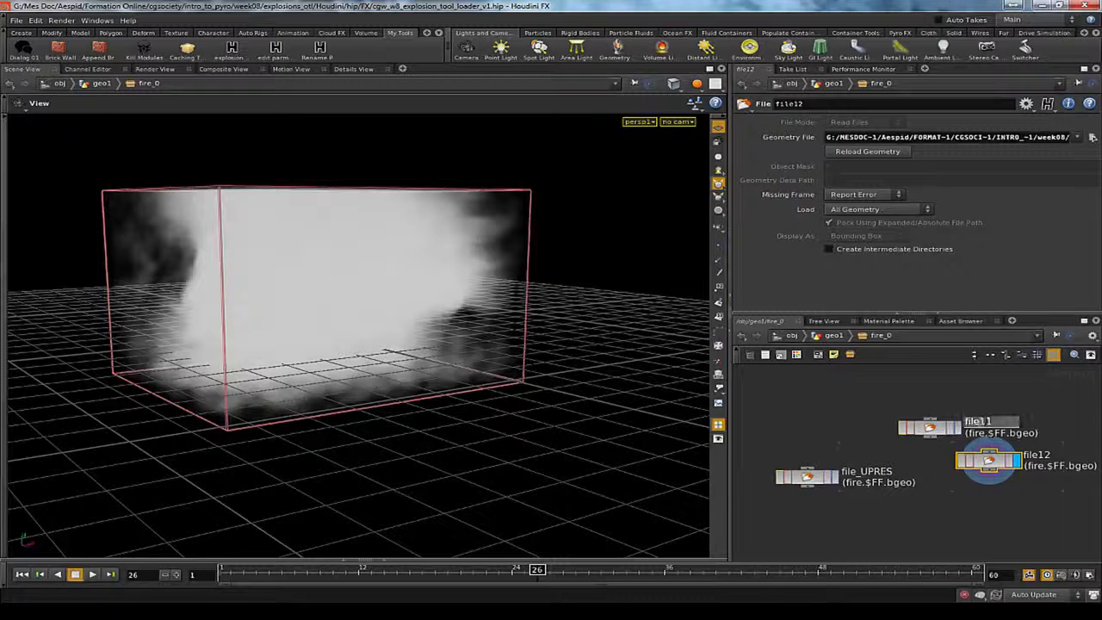
pyautogui.write('_PREVIEW')
pyautogui.press('Return')
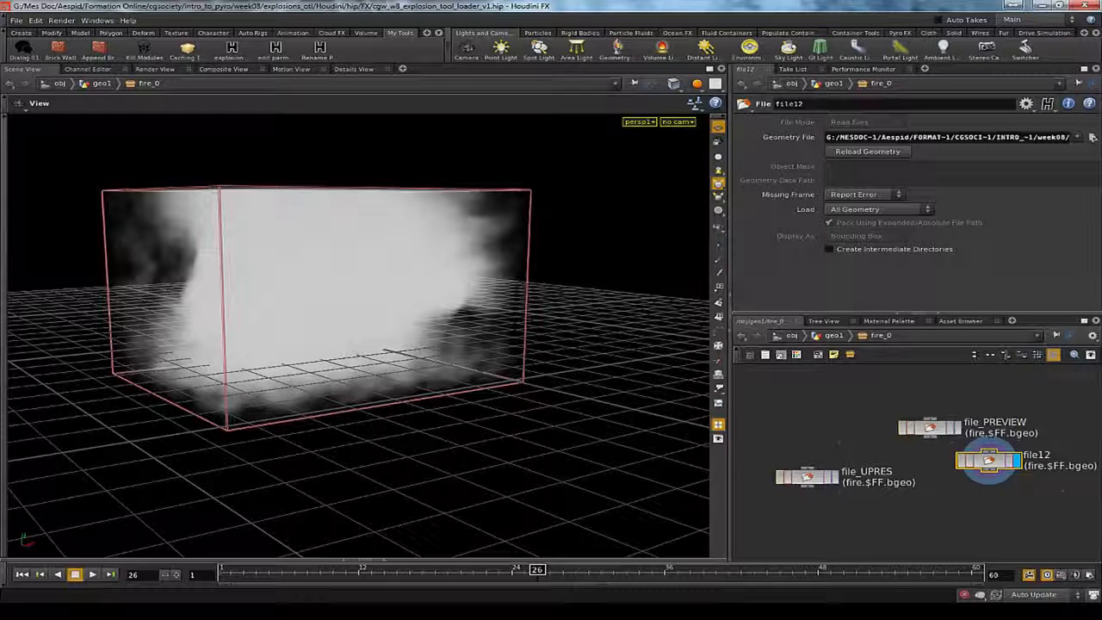
# Step: Move file12 to the right, away from file_PREVIEW, and rename it file_PARTICLES
pyautogui.moveTo(1098, 488); pyautogui.dragTo(992, 500, button='middle')
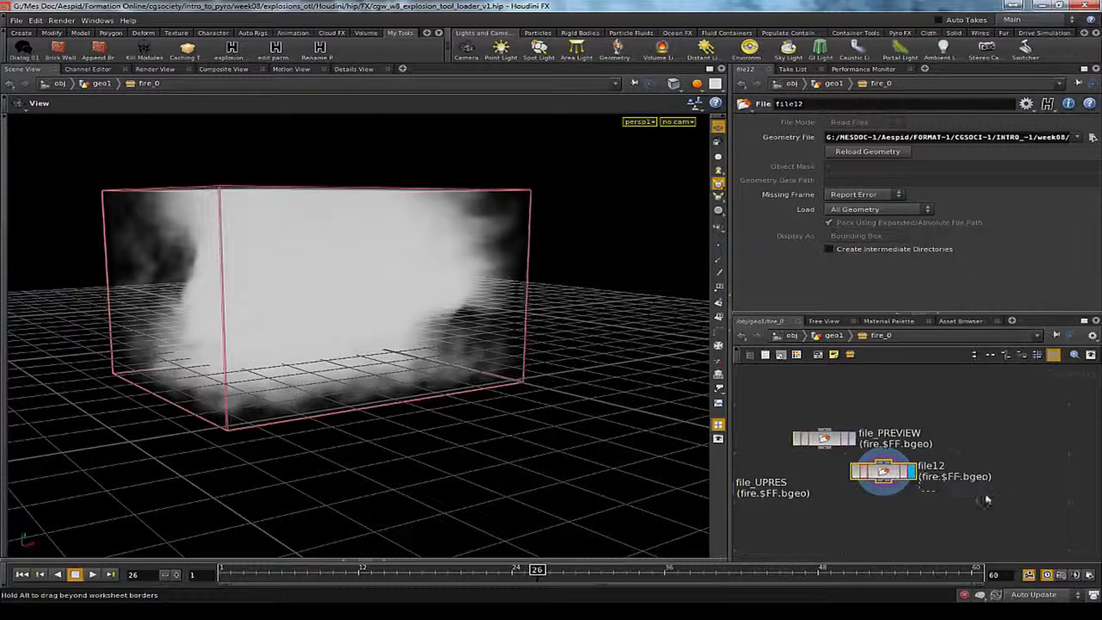
pyautogui.moveTo(894, 475); pyautogui.dragTo(988, 499)
pyautogui.doubleClick(1033, 488)
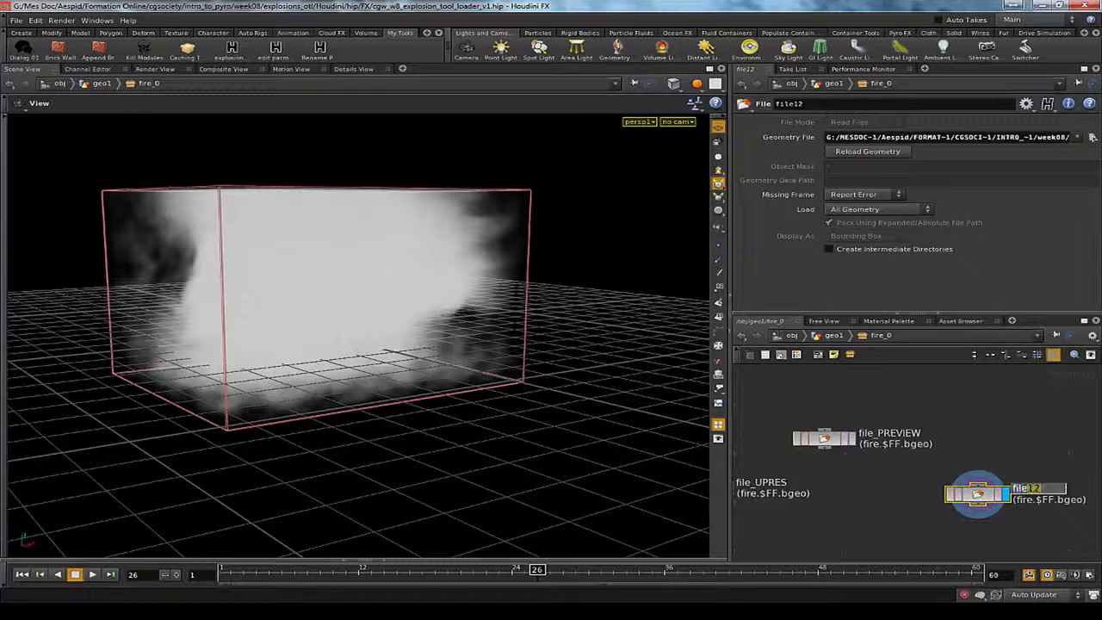
pyautogui.write('_PARTICLES')
pyautogui.press('Return')
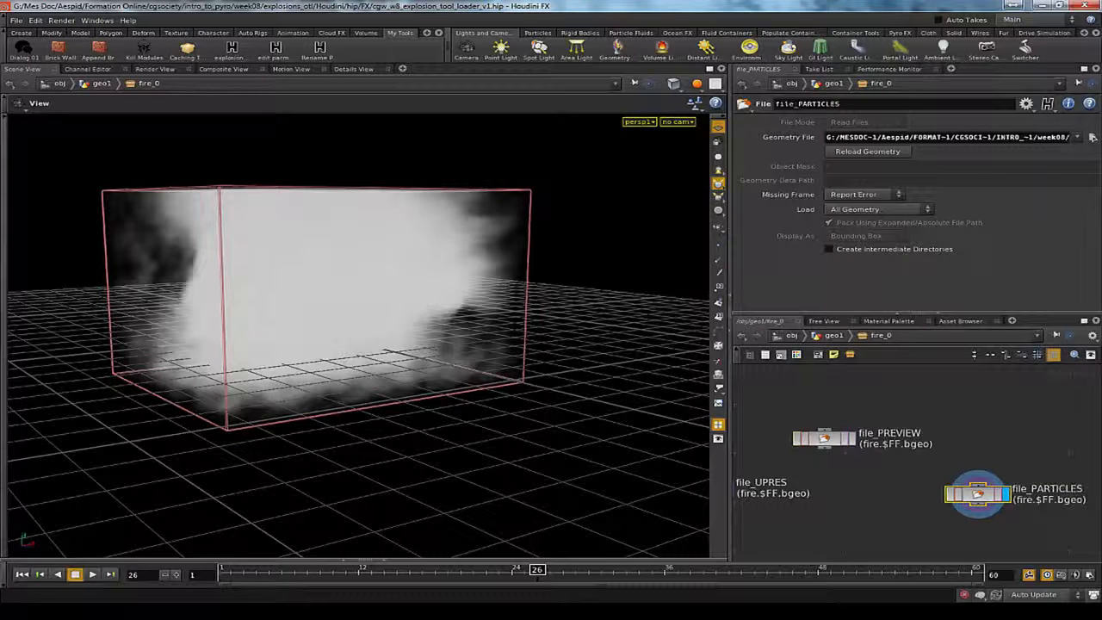
# Step: Move the file_UPRES node slightly farther down and left of file_PREVIEW
pyautogui.moveTo(848, 504); pyautogui.dragTo(913, 477, button='middle')
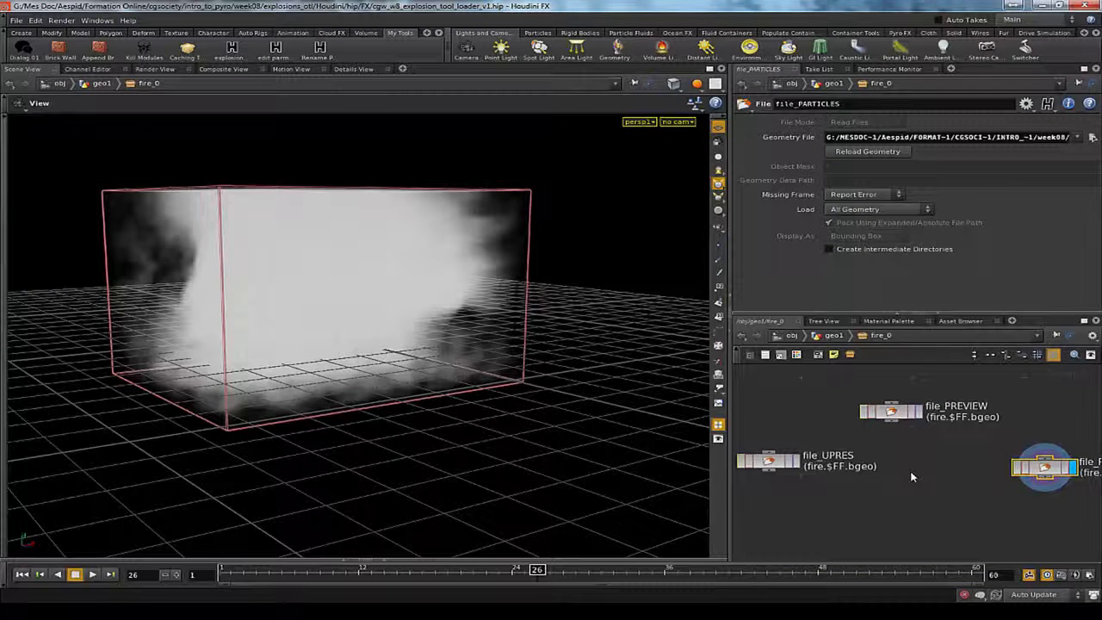
pyautogui.moveTo(923, 485); pyautogui.dragTo(956, 467, button='middle')
pyautogui.moveTo(800, 446); pyautogui.dragTo(760, 466)
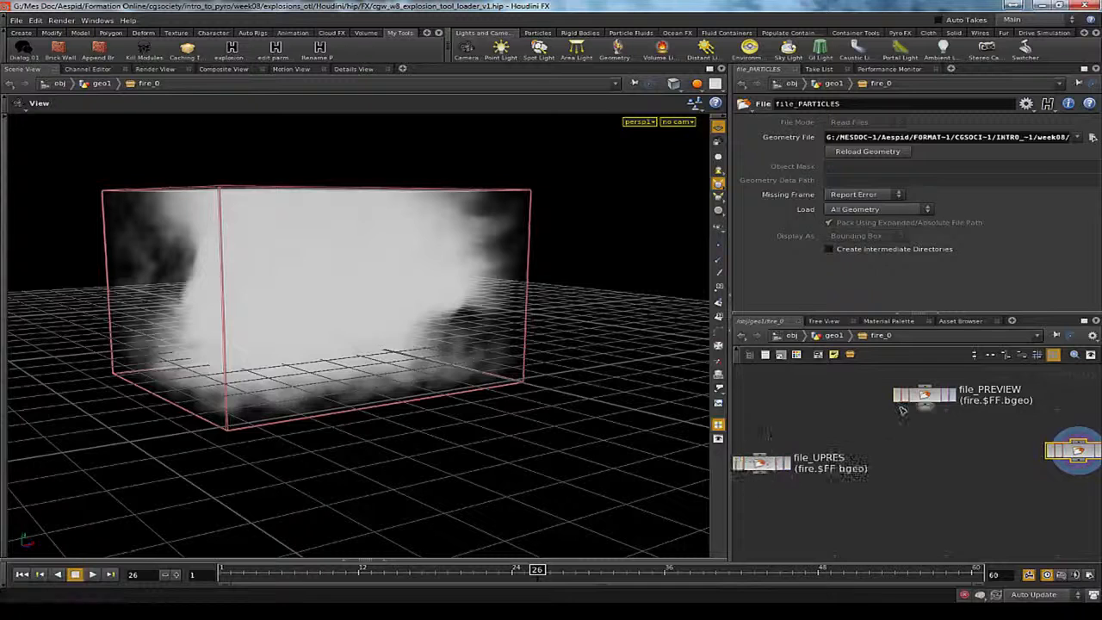
# Step: Maximize the network editor and colour the file_UPRES, file_PREVIEW and file_PARTICLES nodes dark purple
pyautogui.hotkey('ctrl', 'b')
pyautogui.moveTo(662, 419); pyautogui.dragTo(790, 465, button='middle')
pyautogui.moveTo(380, 310); pyautogui.dragTo(848, 401)
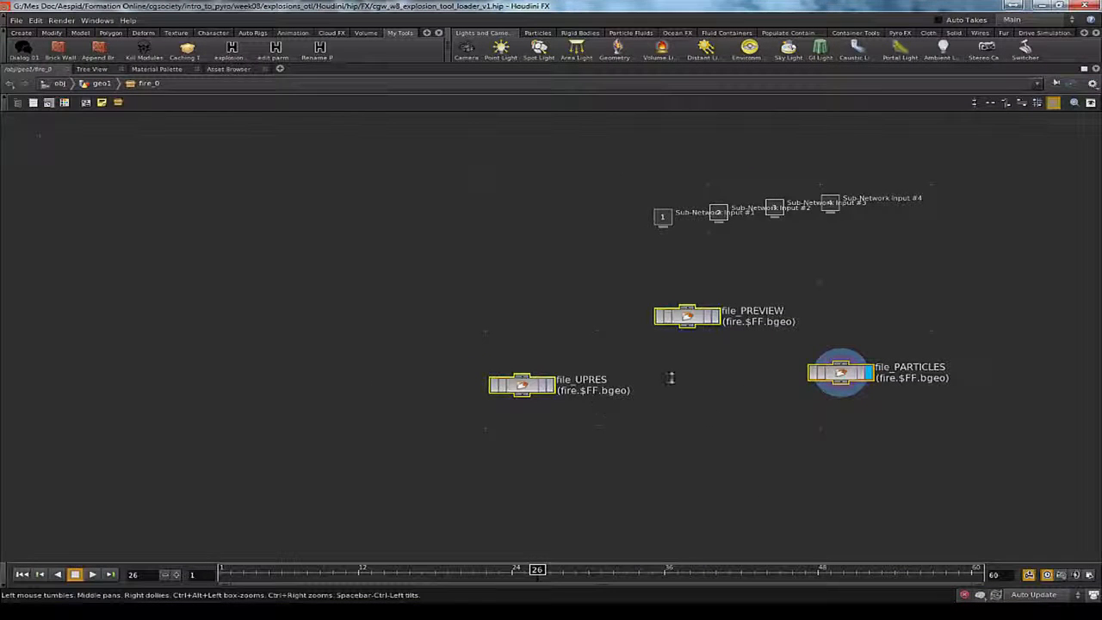
pyautogui.press('c')
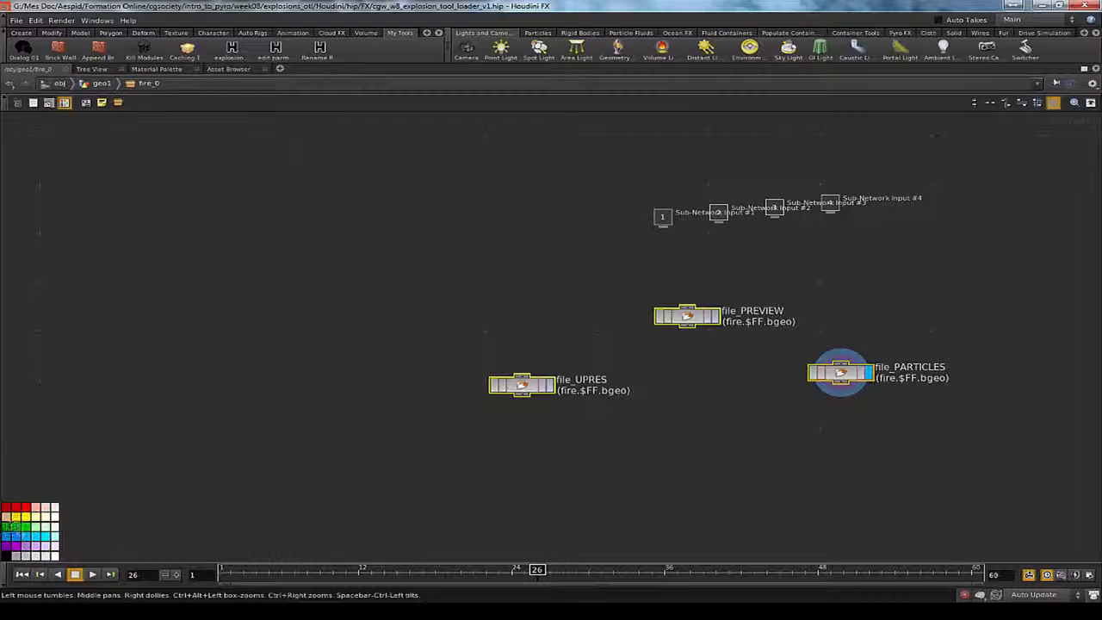
pyautogui.click(15, 525)
pyautogui.moveTo(348, 289); pyautogui.dragTo(785, 458)
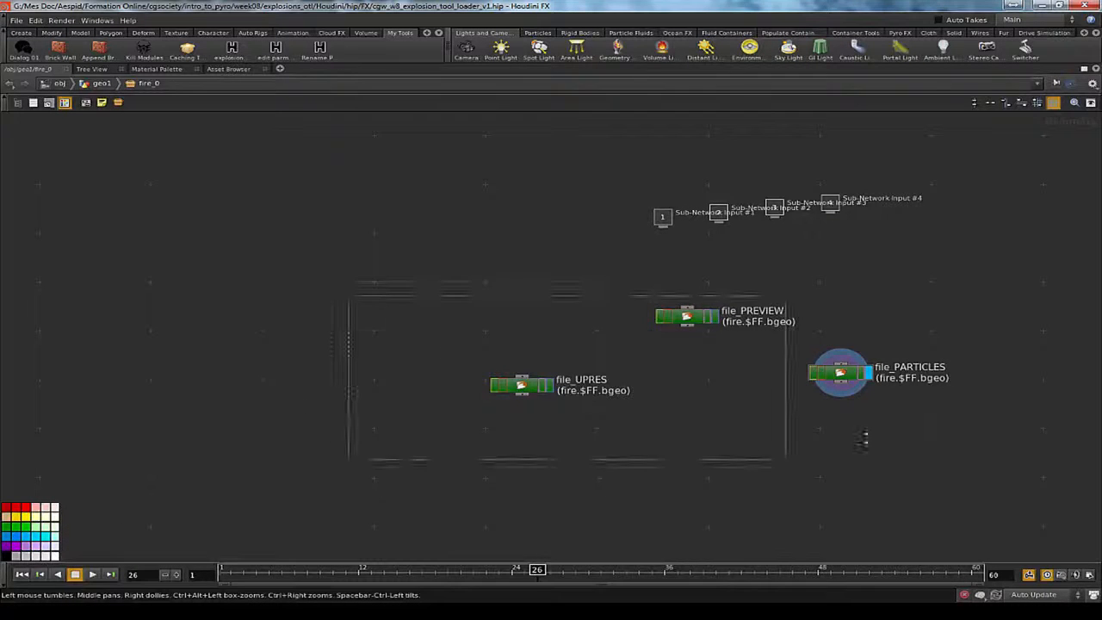
pyautogui.moveTo(381, 298); pyautogui.dragTo(998, 434)
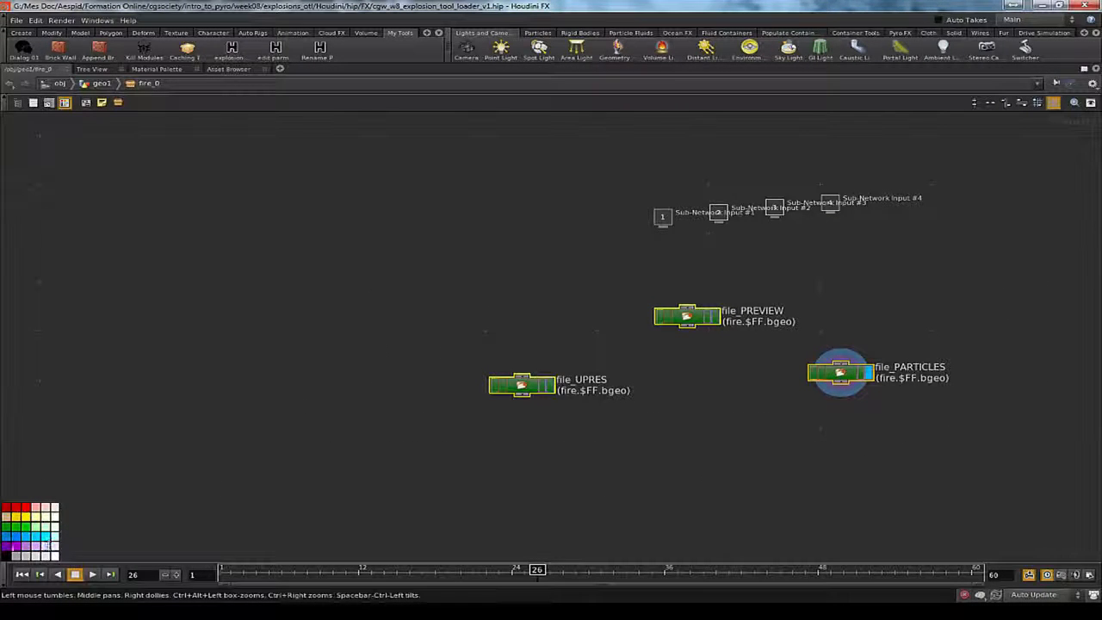
pyautogui.click(6, 545)
pyautogui.click(249, 465)
# Step: Add a Switch node below the file nodes and connect file_UPRES, file_PREVIEW and file_PARTICLES to its input
pyautogui.scroll(-4, 598, 415)
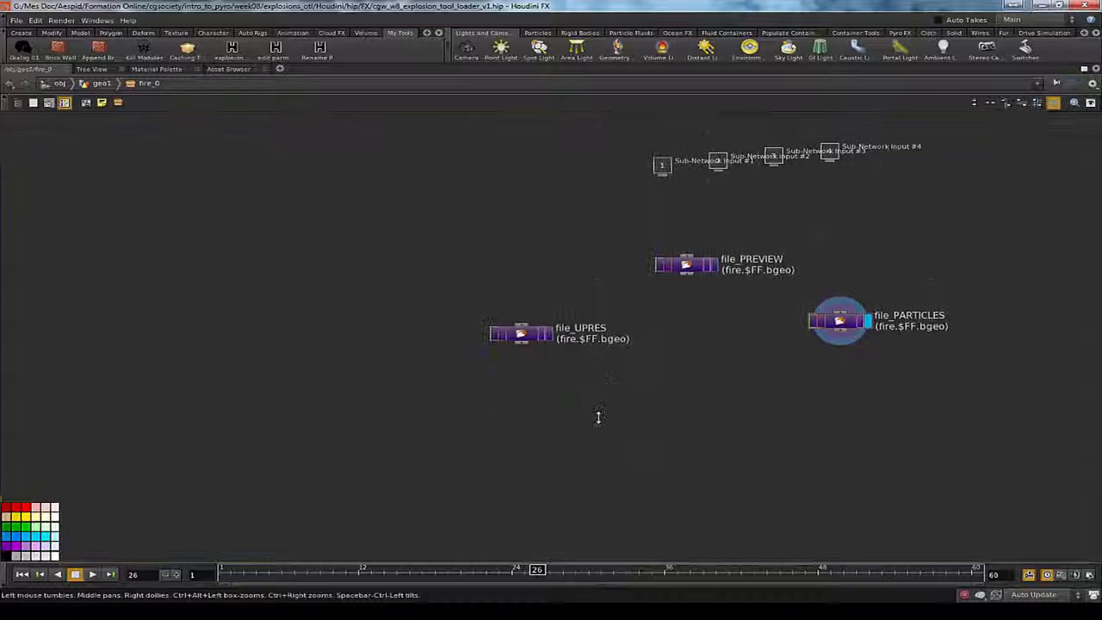
pyautogui.press('Tab')
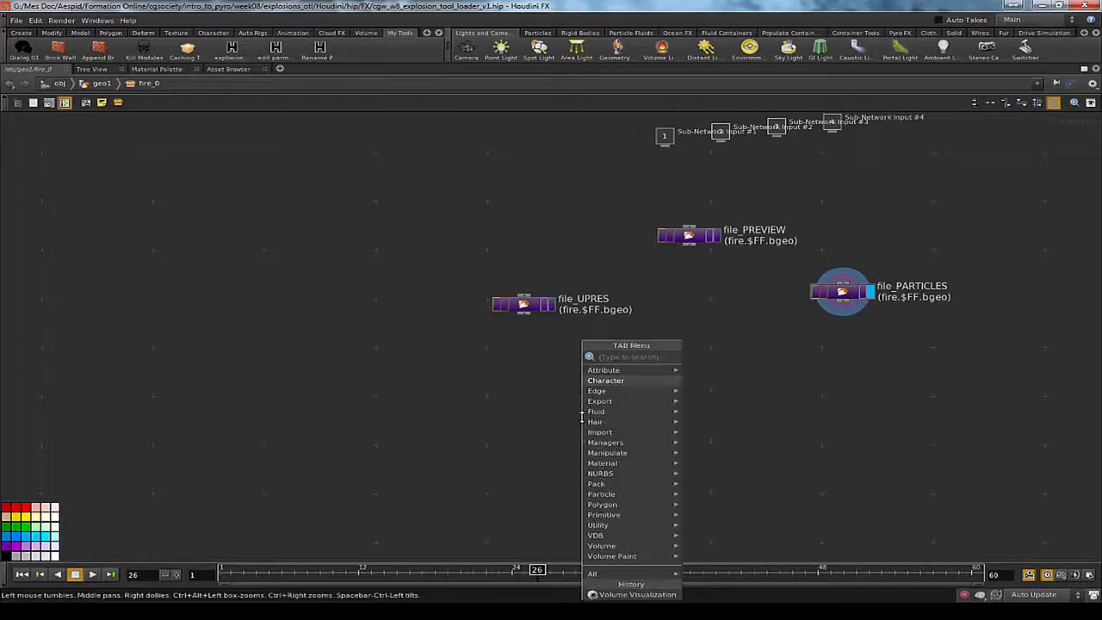
pyautogui.write('sw')
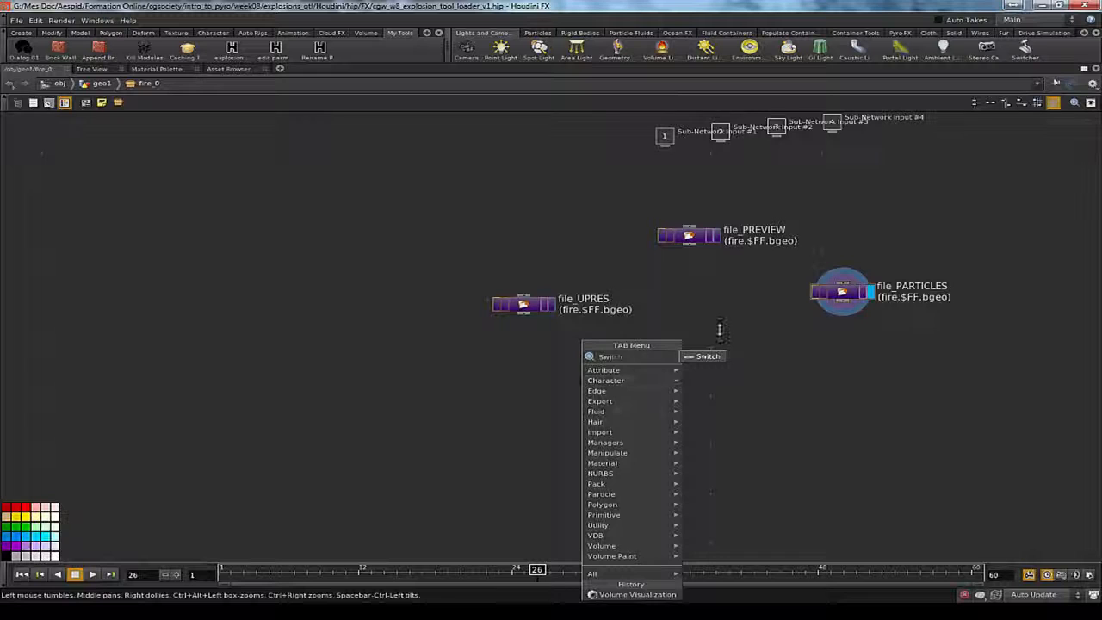
pyautogui.click(706, 355)
pyautogui.click(574, 446)
pyautogui.moveTo(457, 227); pyautogui.dragTo(938, 340)
pyautogui.moveTo(835, 301); pyautogui.dragTo(591, 454)
# Step: Rename the new switch node switch__VIEWPORT
pyautogui.click(663, 452)
pyautogui.moveTo(661, 453); pyautogui.dragTo(752, 461)
pyautogui.write('_VIEWPORT')
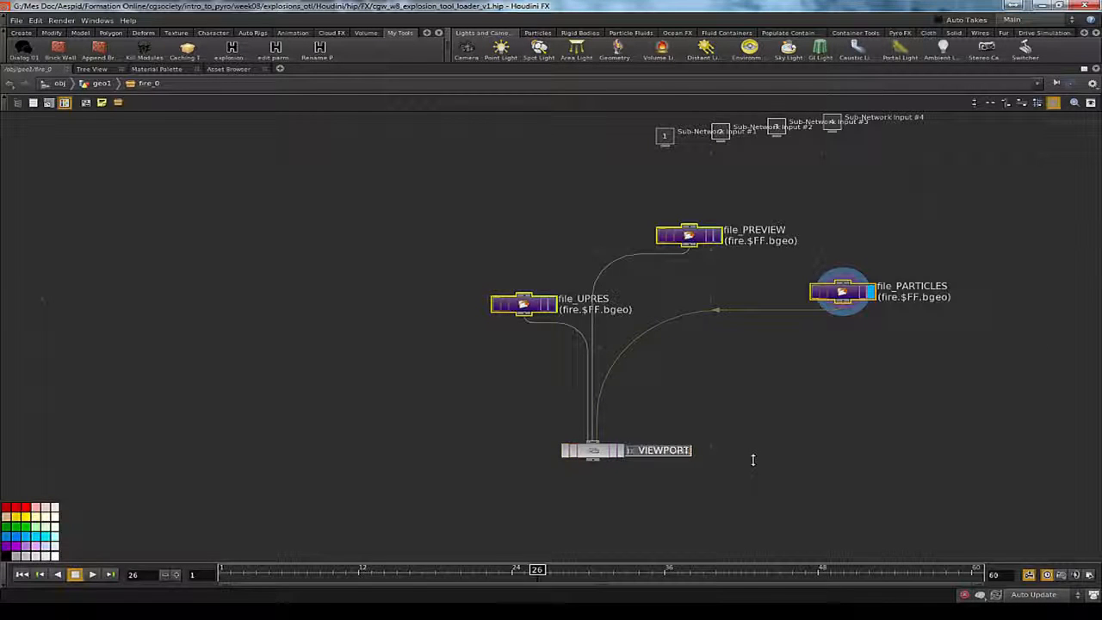
pyautogui.press('Return')
# Step: Duplicate switch__VIEWPORT with its three file connections and place the copy below and to the right of the original
pyautogui.click(592, 450)
pyautogui.hotkey('ctrl', 'c')
pyautogui.hotkey('ctrl', 'v')
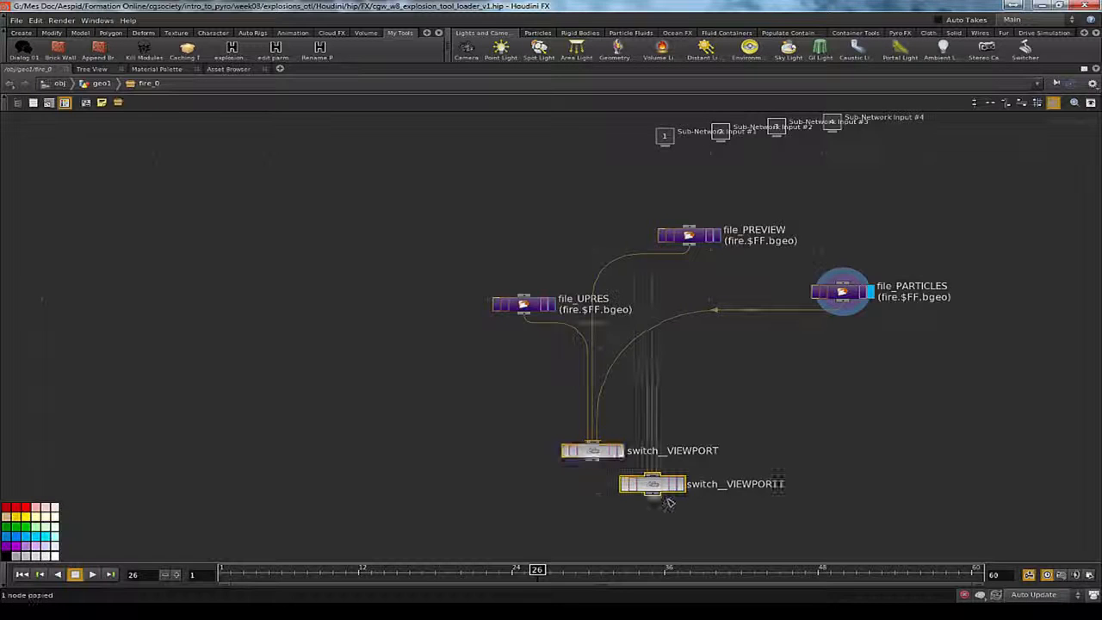
pyautogui.moveTo(667, 484); pyautogui.dragTo(842, 529)
# Step: Rename the duplicated switch switch__RENDER and give it the render flag
pyautogui.doubleClick(873, 529)
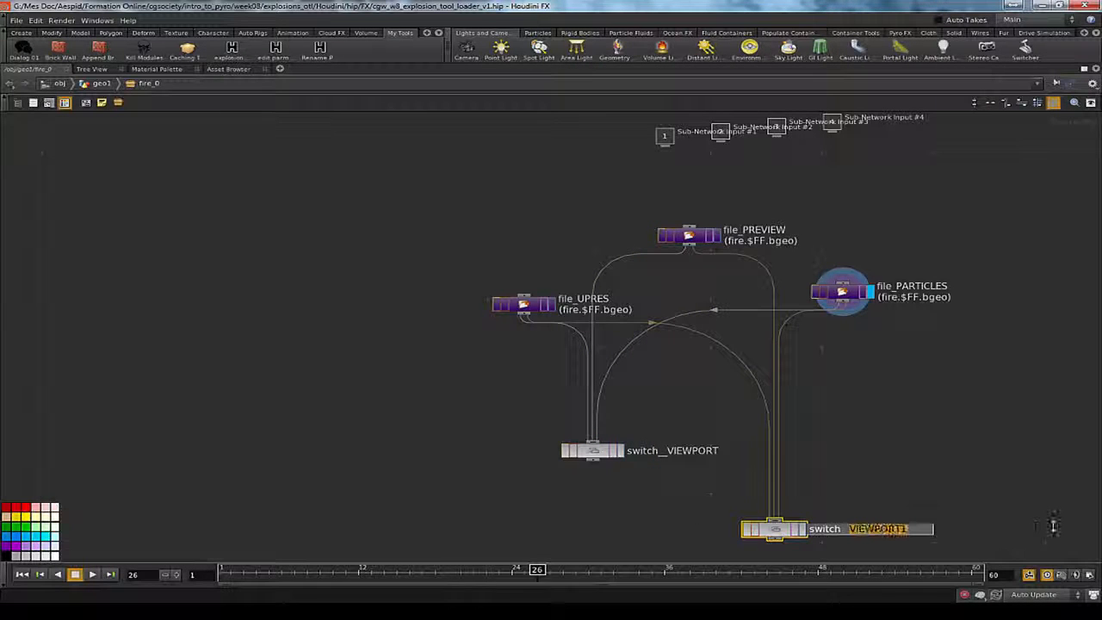
pyautogui.write('RENDER')
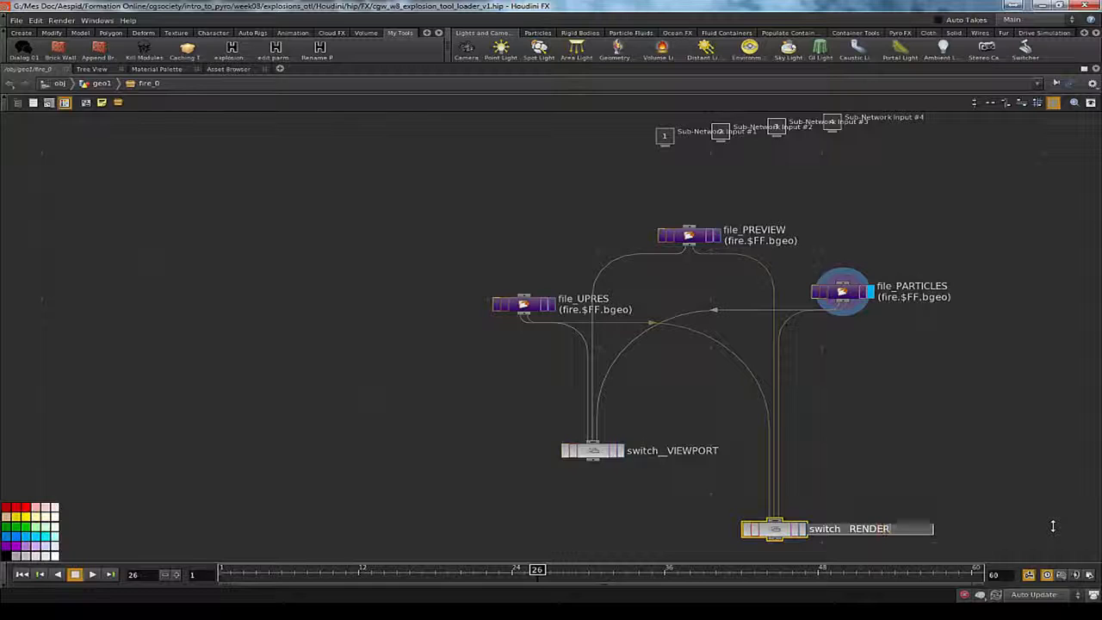
pyautogui.press('Return')
pyautogui.click(773, 529)
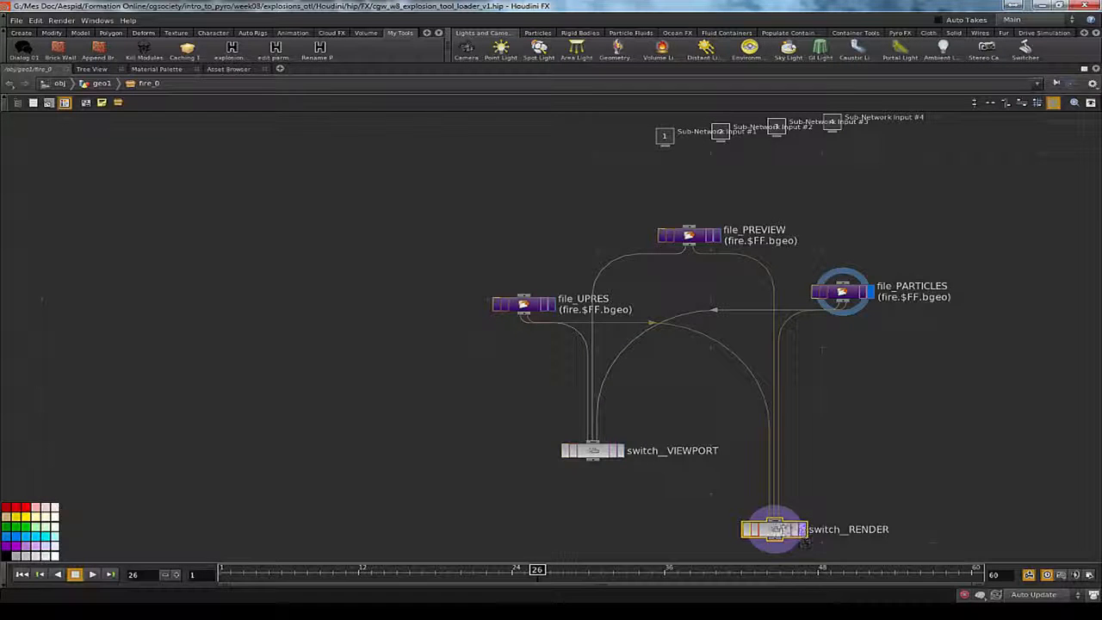
# Step: Add a Null node directly below switch__RENDER and connect it to the switch's output
pyautogui.moveTo(768, 551); pyautogui.dragTo(764, 455, button='middle')
pyautogui.click(728, 482)
pyautogui.press('Tab')
pyautogui.write('null')
pyautogui.press('Return')
pyautogui.click(775, 468)
pyautogui.moveTo(778, 459)
pyautogui.mouseDown()
pyautogui.moveTo(772, 441)
pyautogui.moveTo(771, 476)
pyautogui.mouseUp()
# Step: Rename the null under switch__RENDER to RENDER, give it the render flag and colour it black
pyautogui.click(824, 475)
pyautogui.write('RENDER')
pyautogui.press('Return')
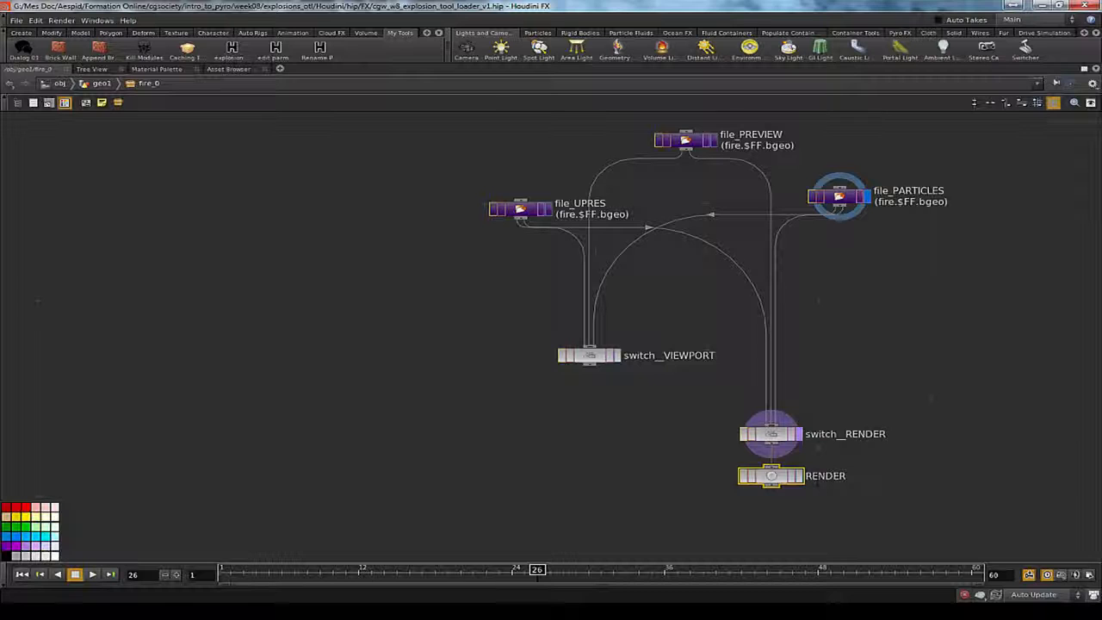
pyautogui.click(799, 475)
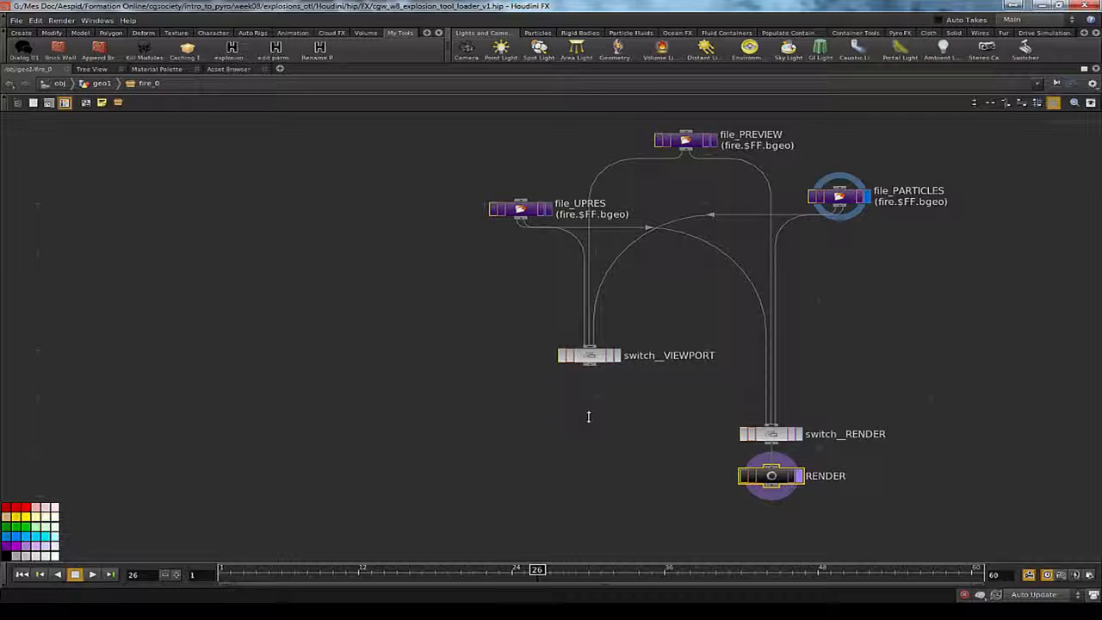
# Step: Add a Null node directly below switch__VIEWPORT and connect it to the switch's output
pyautogui.press('Tab')
pyautogui.write('n')
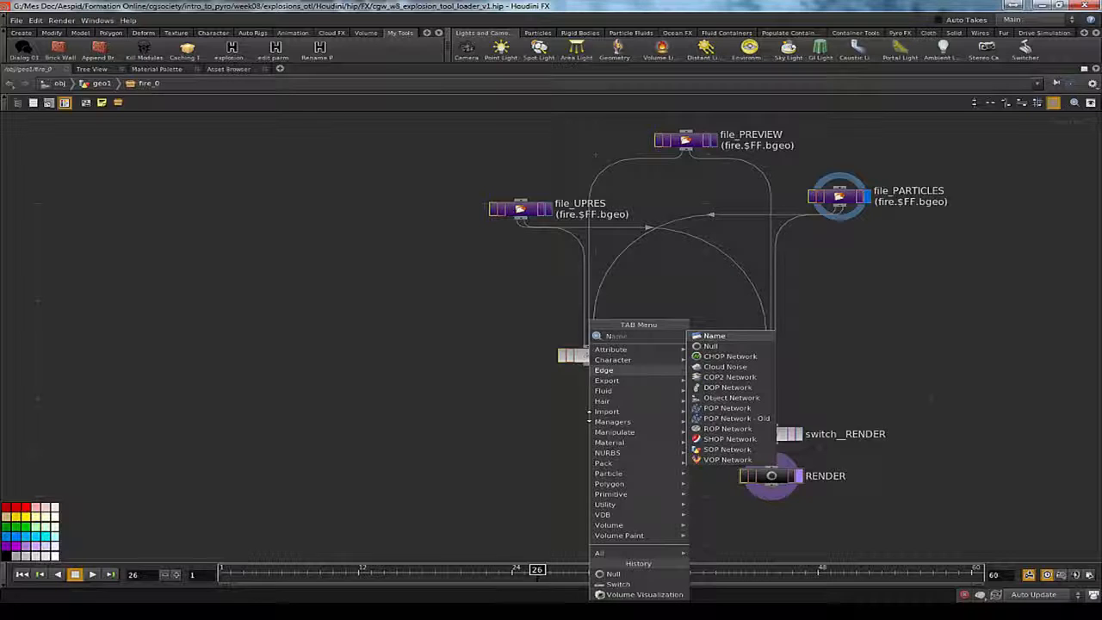
pyautogui.press('Down')
pyautogui.press('Return')
pyautogui.click(588, 414)
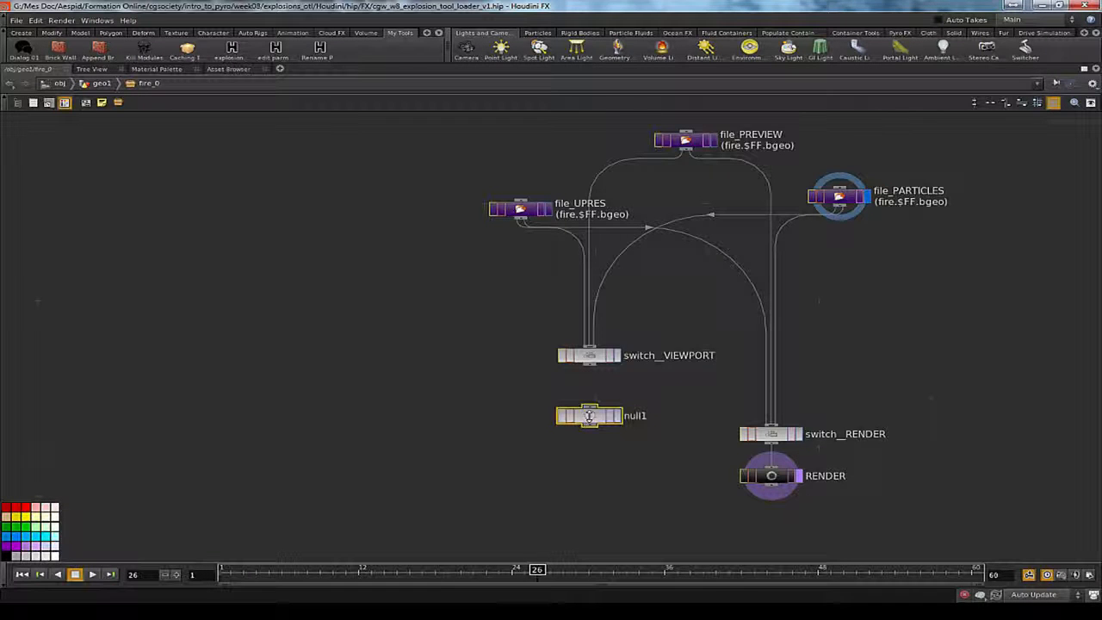
pyautogui.moveTo(590, 408); pyautogui.dragTo(589, 363)
# Step: Rename the null under switch__VIEWPORT to VIEWPORT and give it the display flag
pyautogui.doubleClick(635, 415)
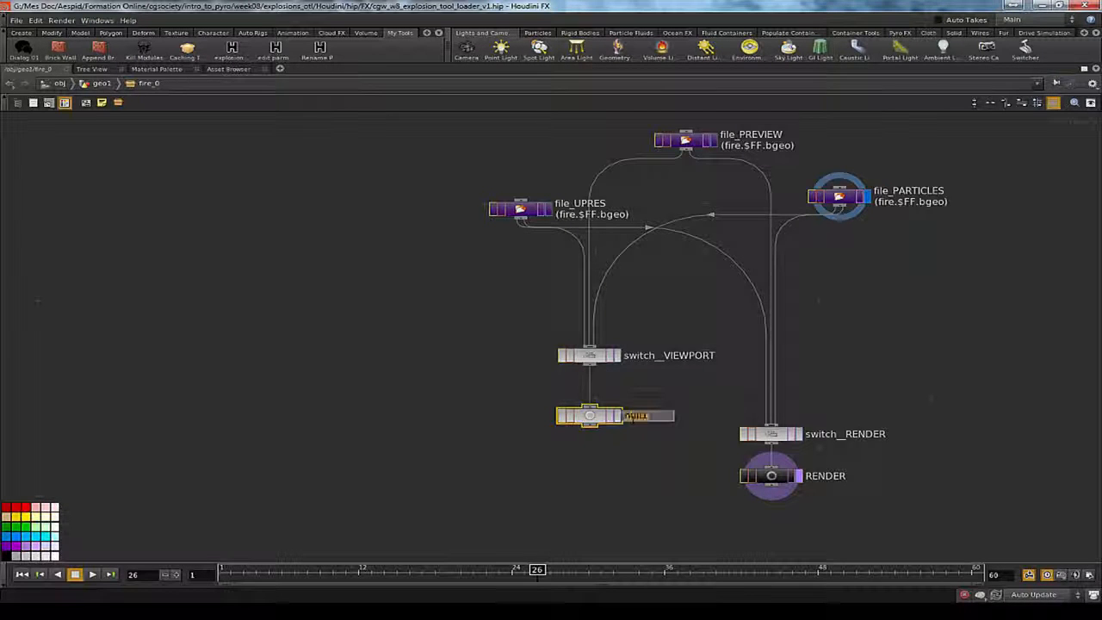
pyautogui.write('VIEWPORT')
pyautogui.press('Return')
pyautogui.click(617, 416)
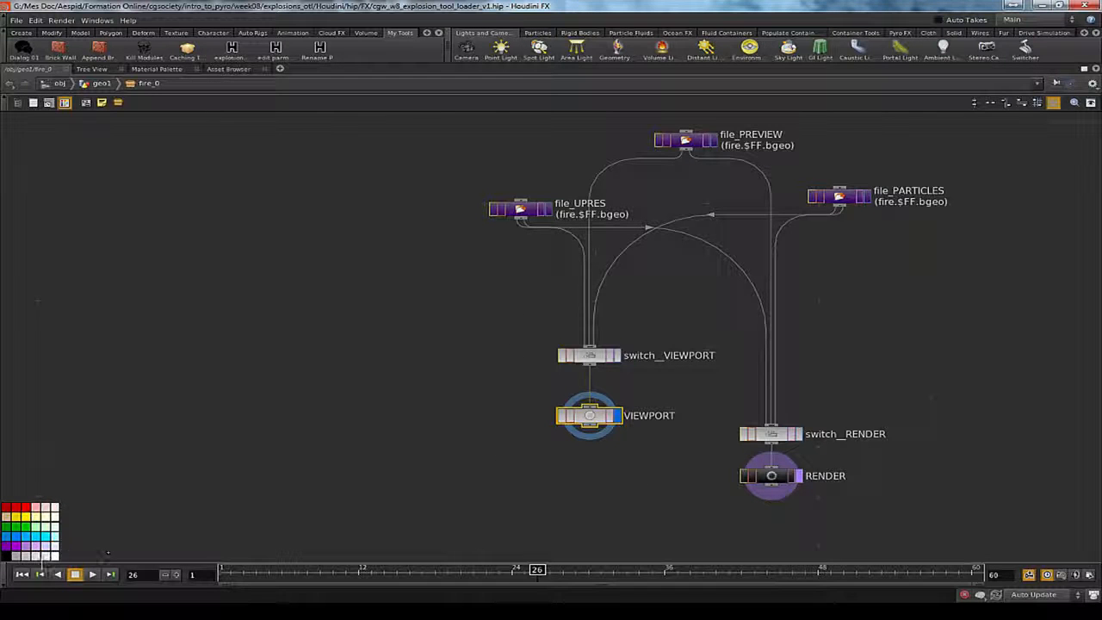
# Step: Colour the VIEWPORT null black and save the scene file
pyautogui.click(6, 557)
pyautogui.click(170, 469)
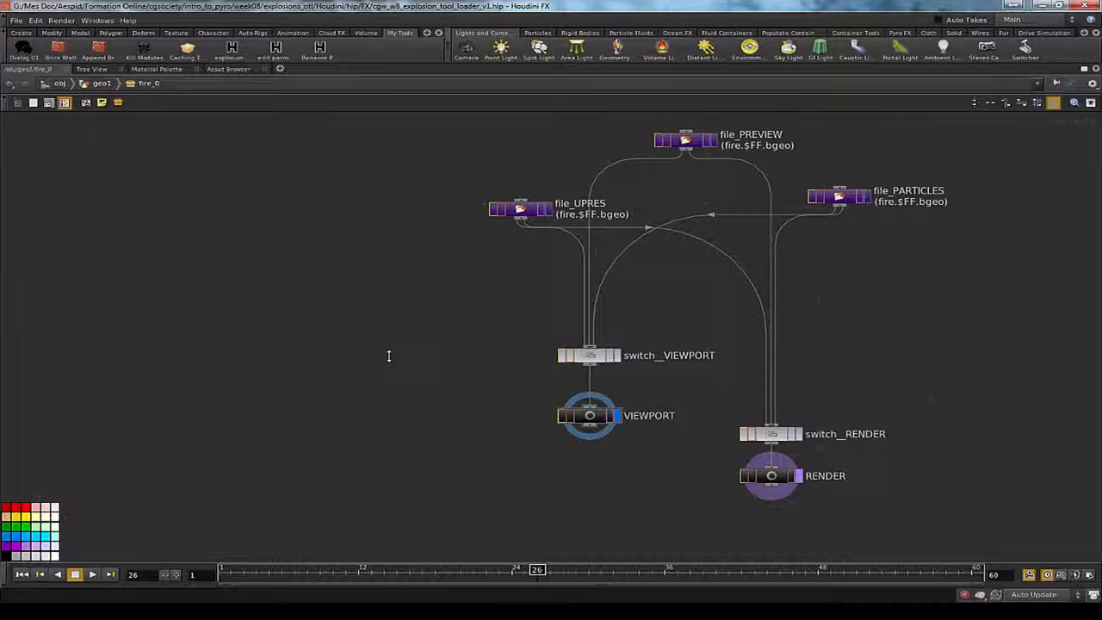
pyautogui.hotkey('ctrl', 's')
# Step: Go up to the object level and delete the subnet1 node above geo1
pyautogui.press('h')
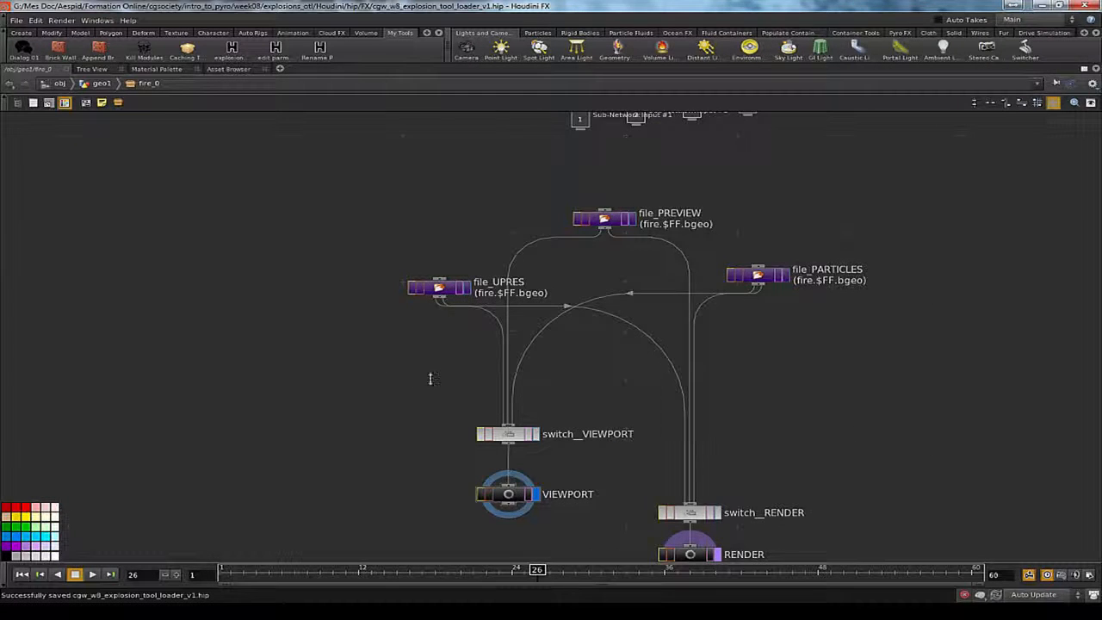
pyautogui.press('u')
pyautogui.press('u')
pyautogui.moveTo(341, 303); pyautogui.dragTo(477, 359)
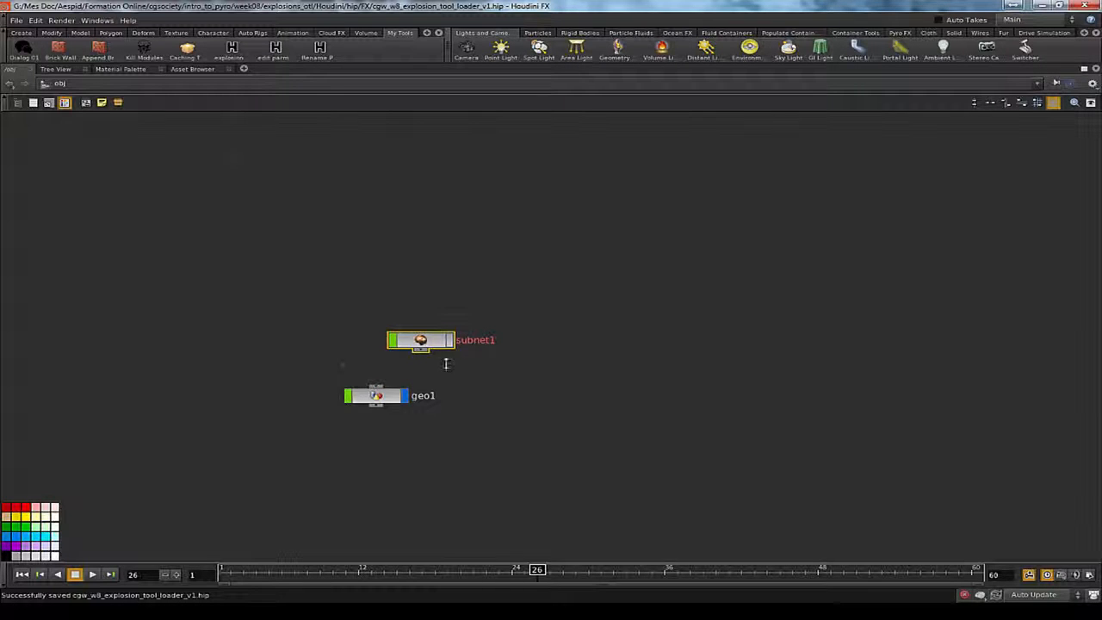
# Step: Review the geo1 network and the file and switch nodes inside fire_0, ending at the geo1 level
pyautogui.doubleClick(376, 396)
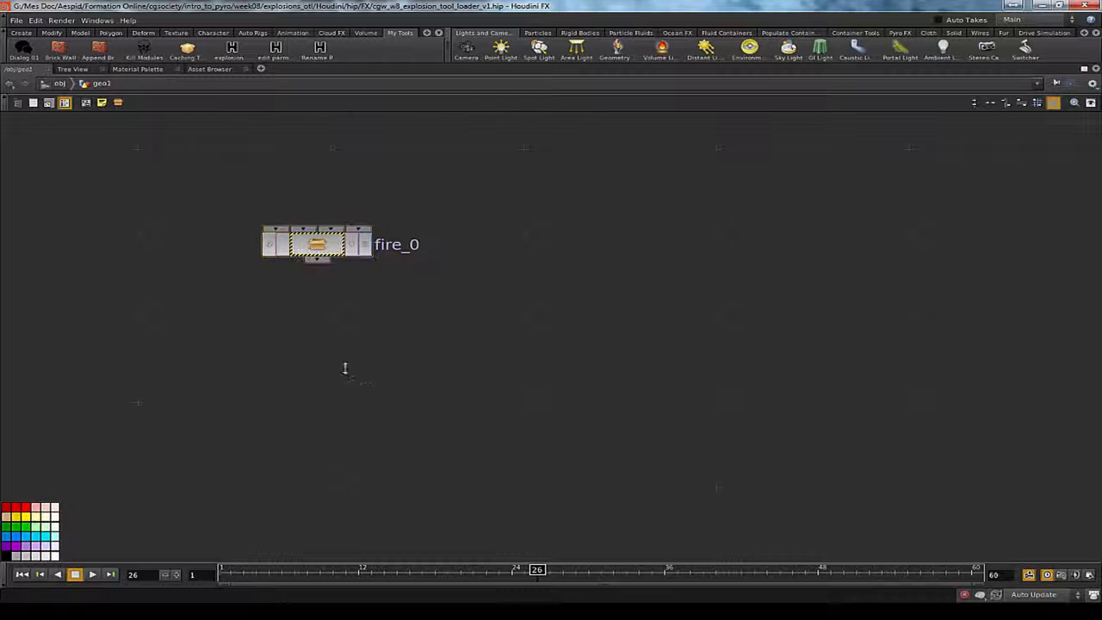
pyautogui.scroll(-5, 413, 400)
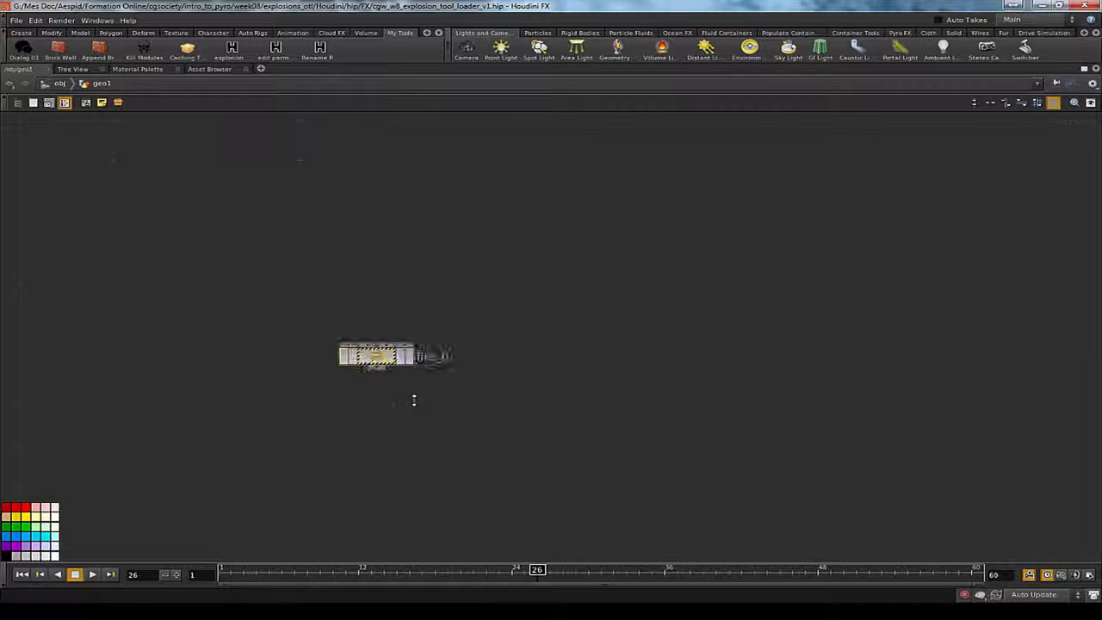
pyautogui.press('u')
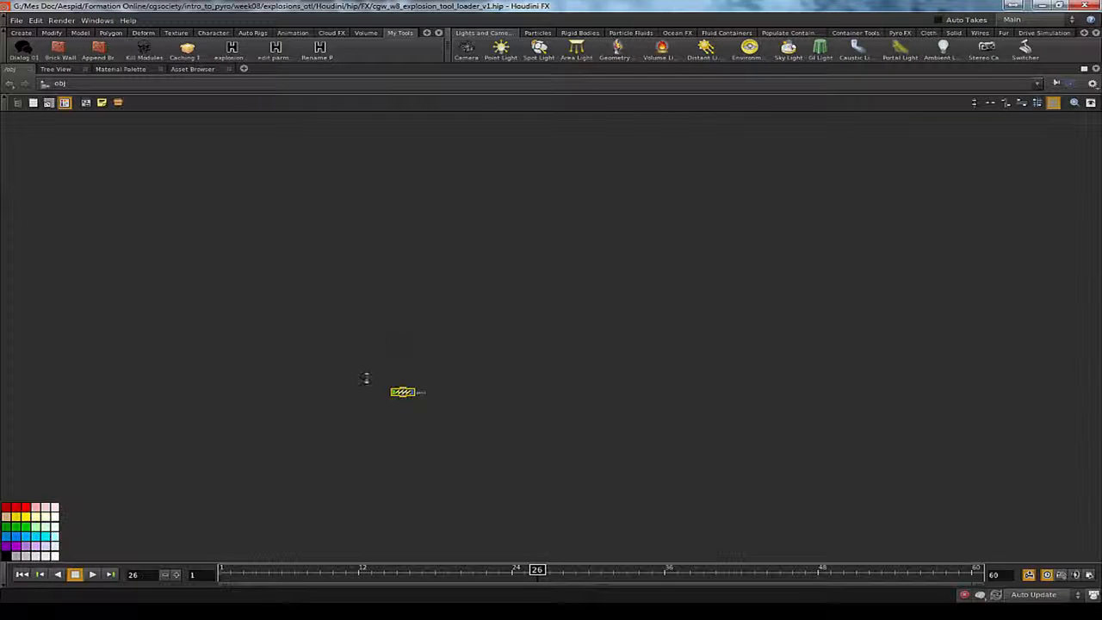
pyautogui.scroll(4, 413, 404)
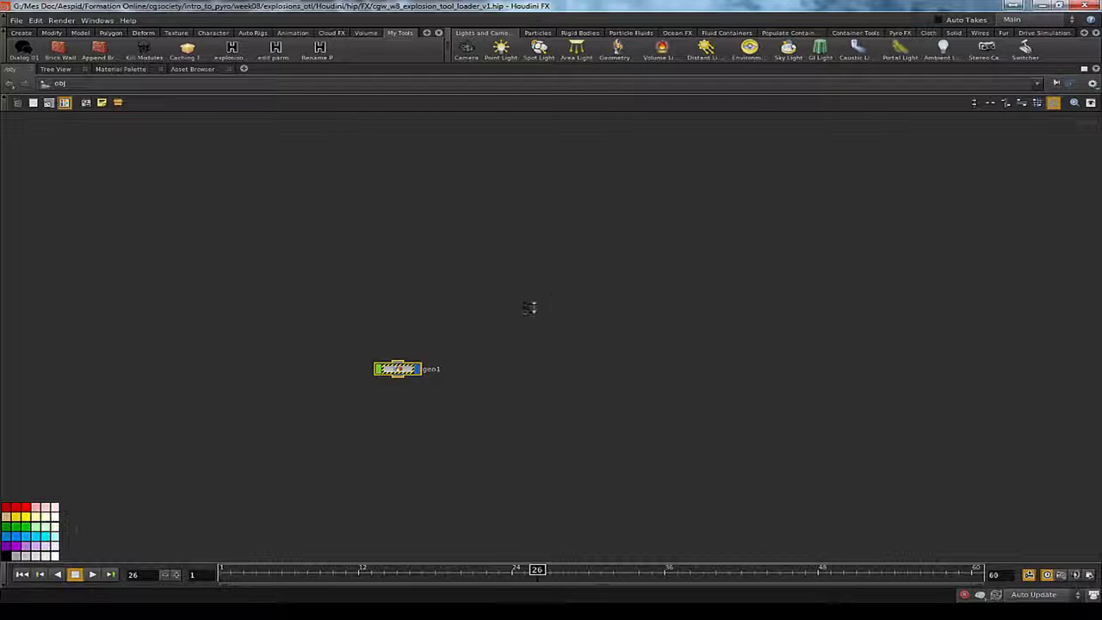
pyautogui.moveTo(531, 381); pyautogui.dragTo(583, 369, button='middle')
pyautogui.moveTo(476, 360); pyautogui.dragTo(415, 350, button='right')
pyautogui.doubleClick(413, 350)
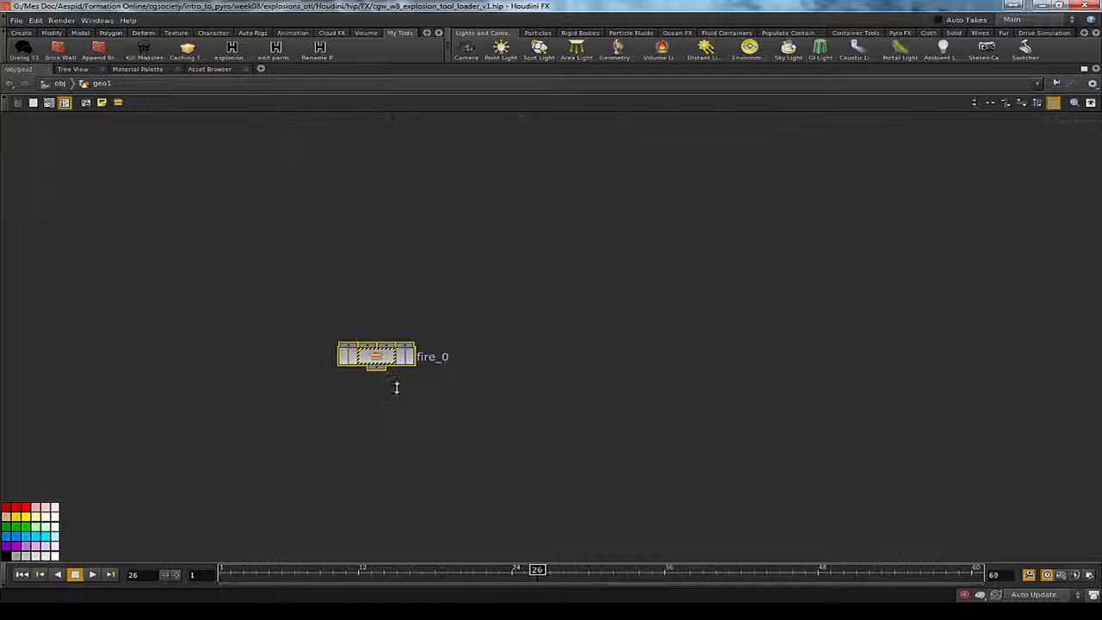
pyautogui.moveTo(377, 359); pyautogui.dragTo(388, 364)
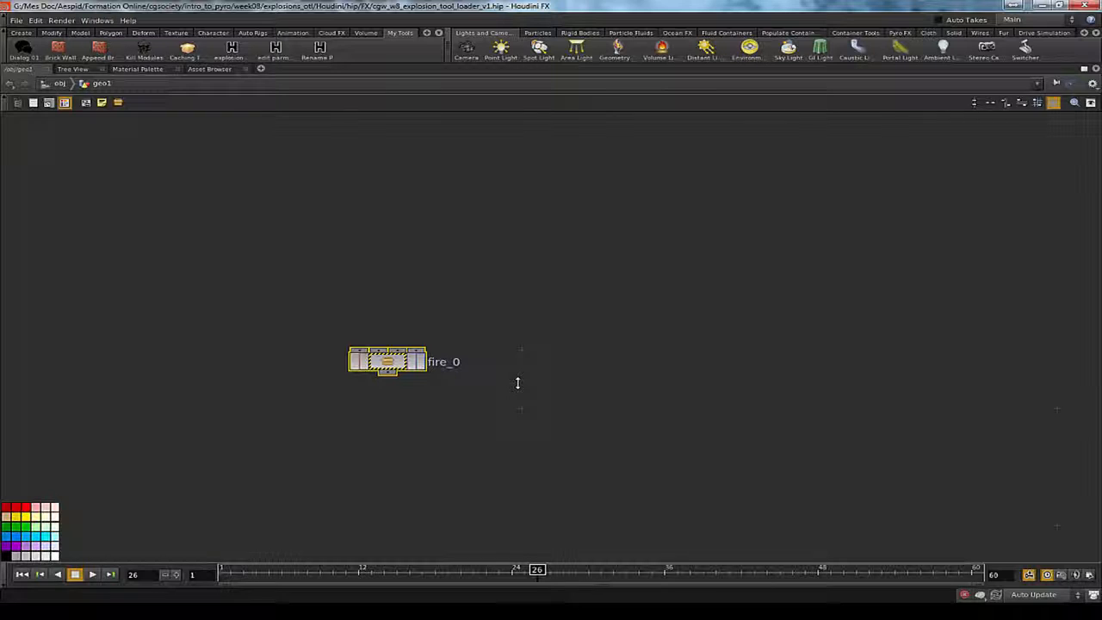
pyautogui.doubleClick(387, 361)
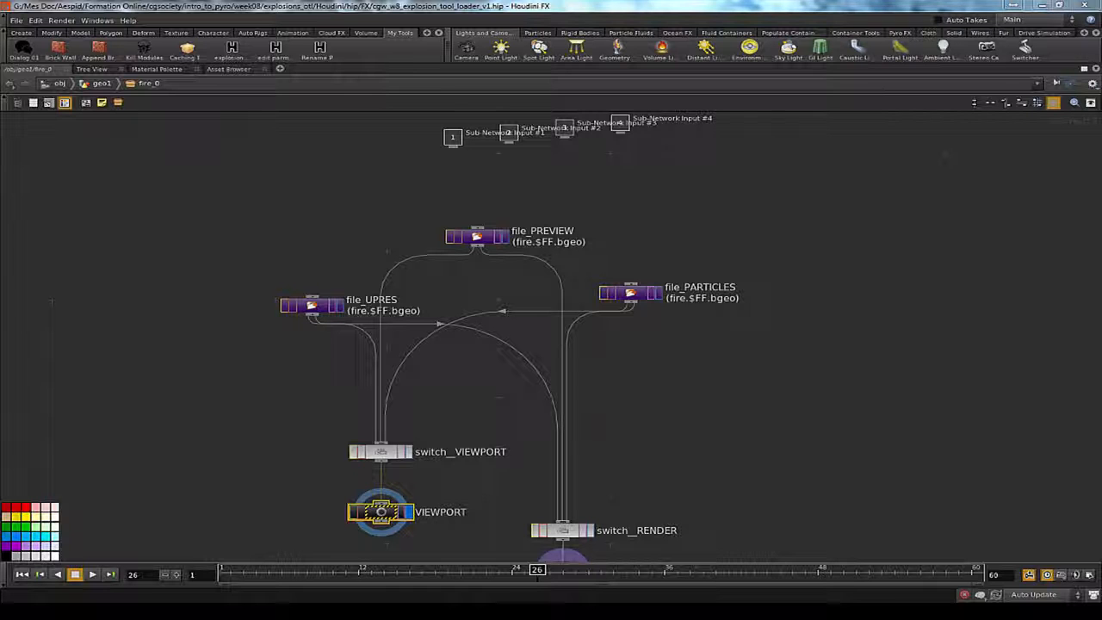
pyautogui.click(629, 292)
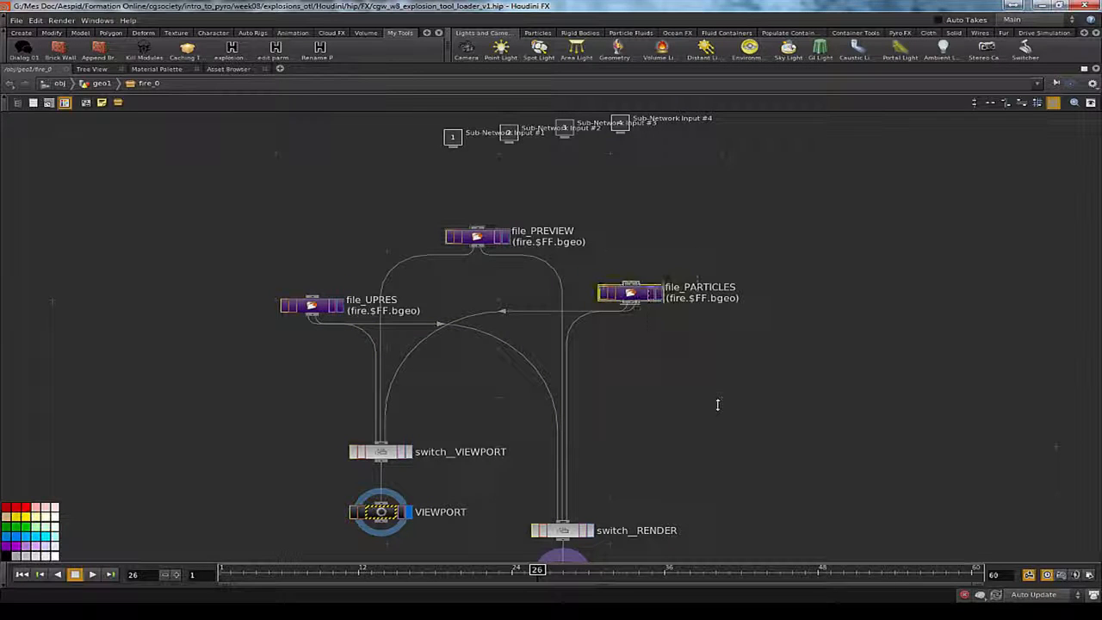
pyautogui.press('u')
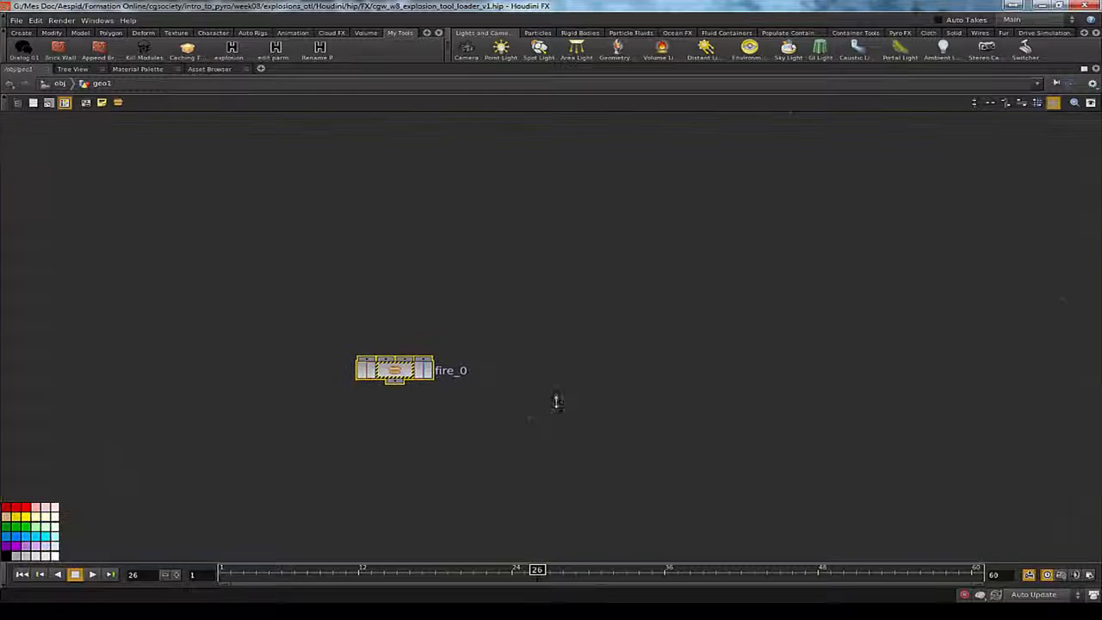
# Step: Open fire_0's parameter interface for editing and make its four input label parameters invisible
pyautogui.press('p')
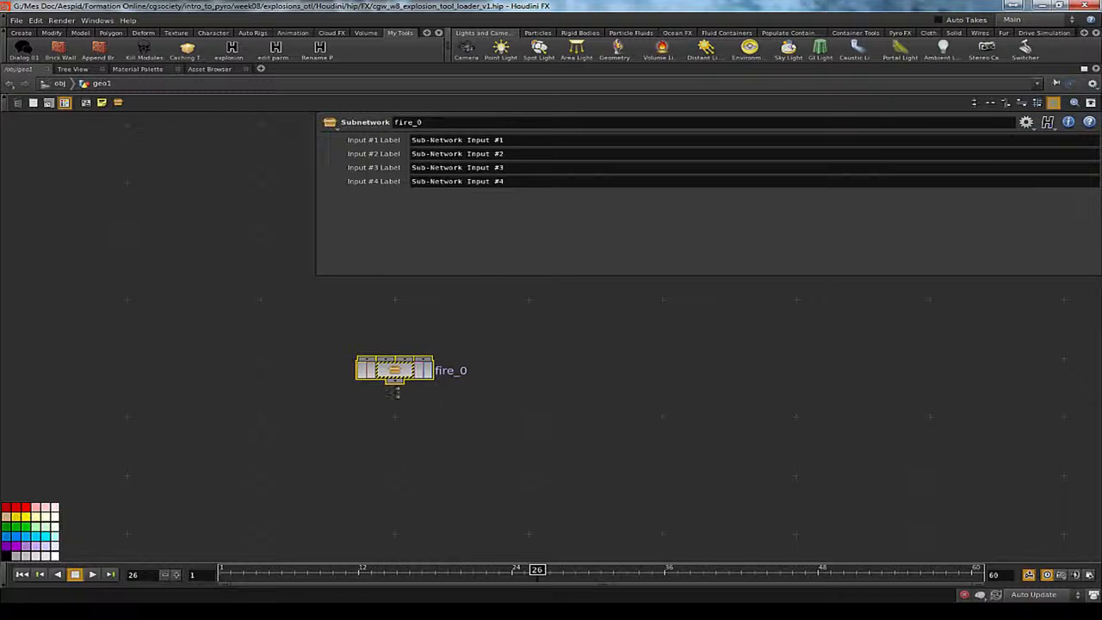
pyautogui.click(1026, 121)
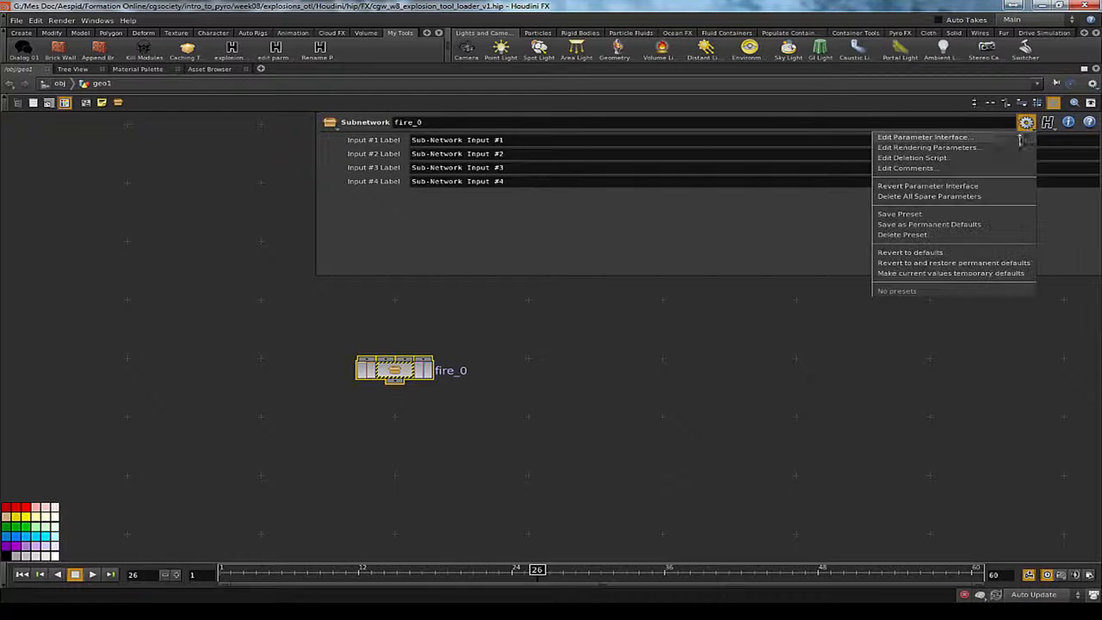
pyautogui.click(889, 247)
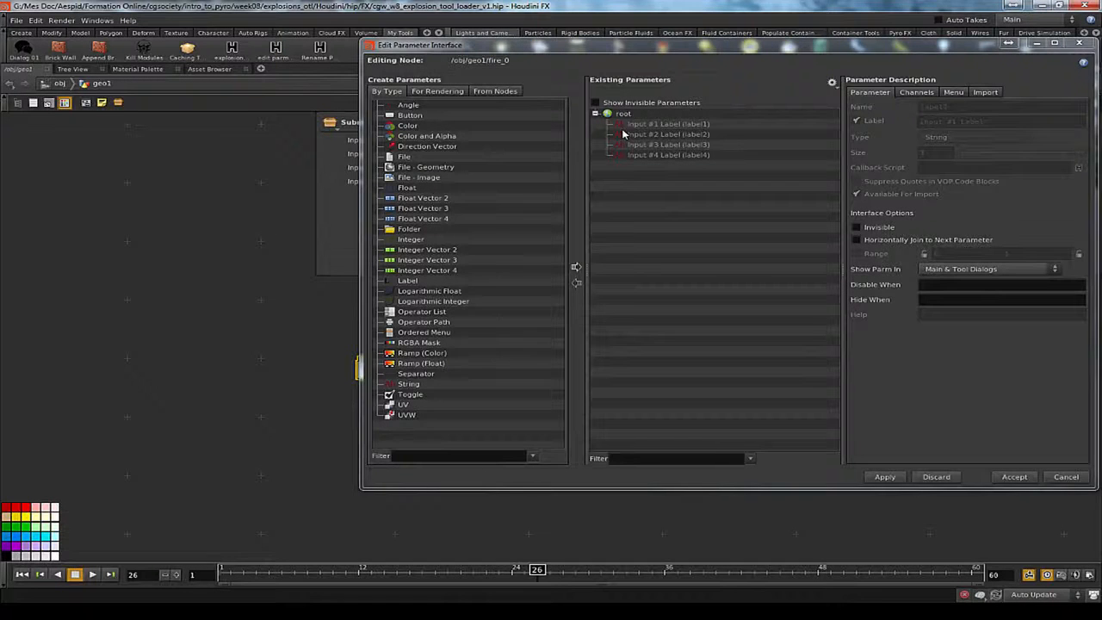
pyautogui.click(623, 124)
pyautogui.keyDown('shift'); pyautogui.click(630, 156); pyautogui.keyUp('shift')
pyautogui.click(858, 227)
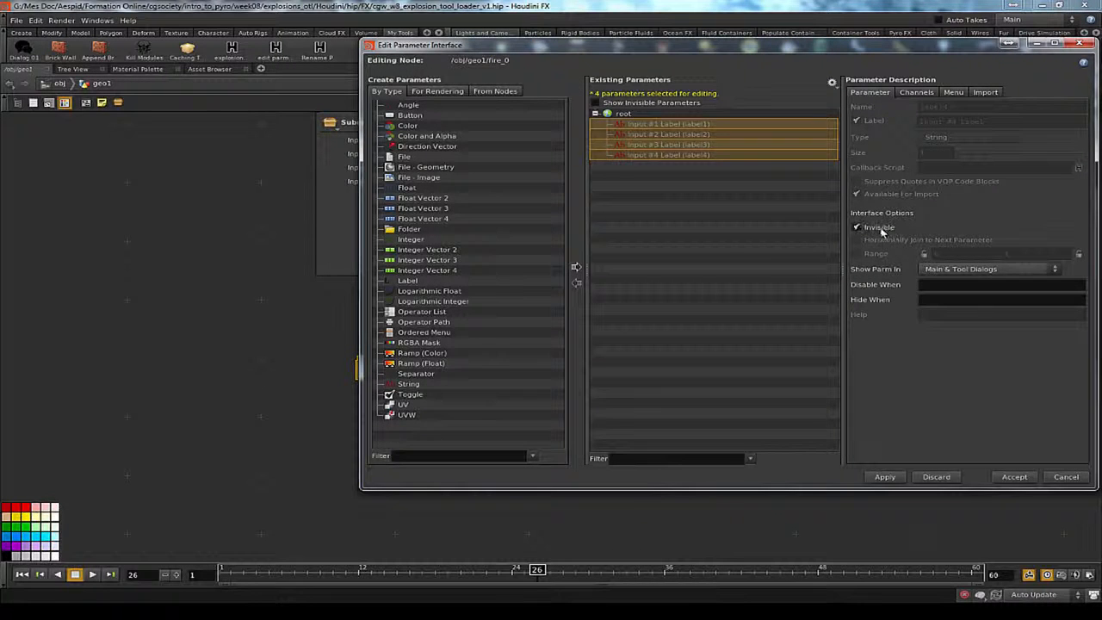
pyautogui.moveTo(610, 51); pyautogui.dragTo(535, 191)
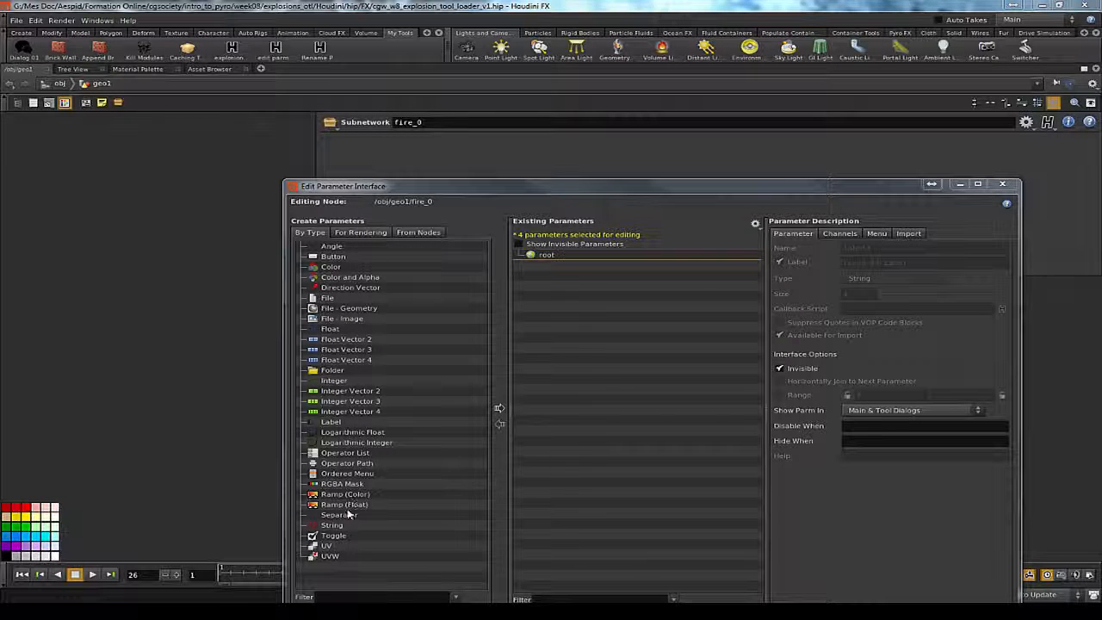
# Step: Add two string parameters to fire_0's interface and give the first one the name path and the label Path
pyautogui.moveTo(329, 526); pyautogui.dragTo(591, 346)
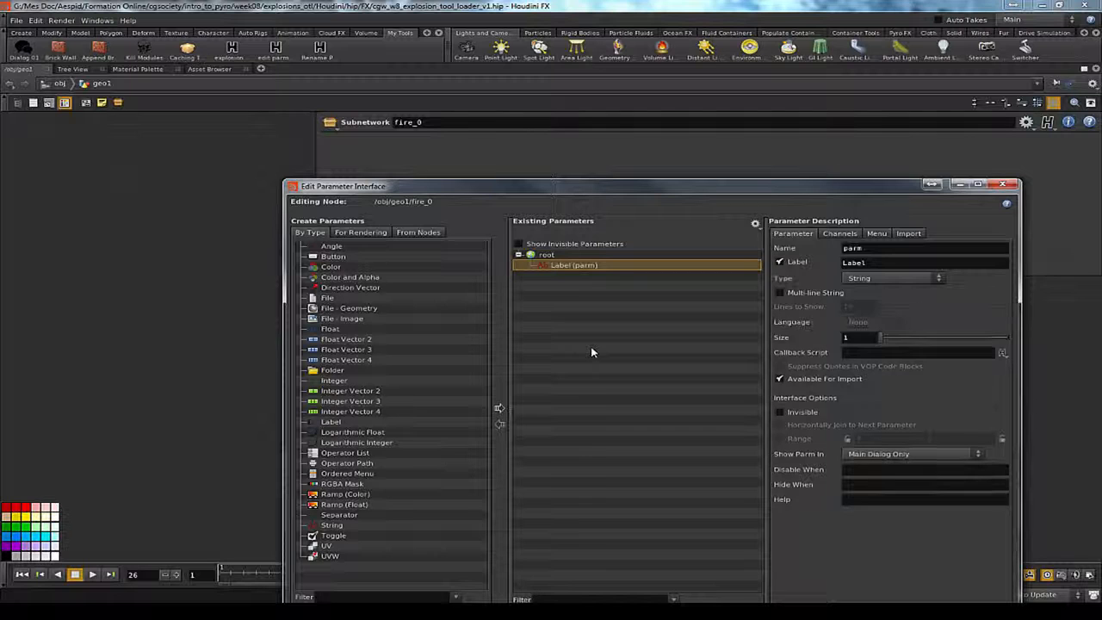
pyautogui.moveTo(322, 526); pyautogui.dragTo(582, 379)
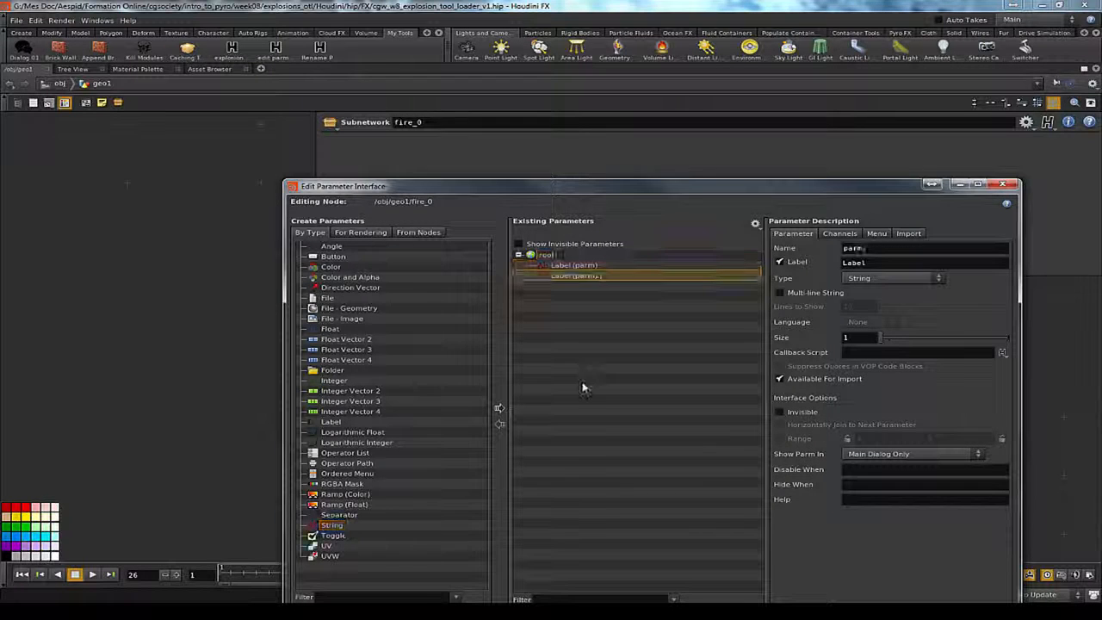
pyautogui.click(574, 265)
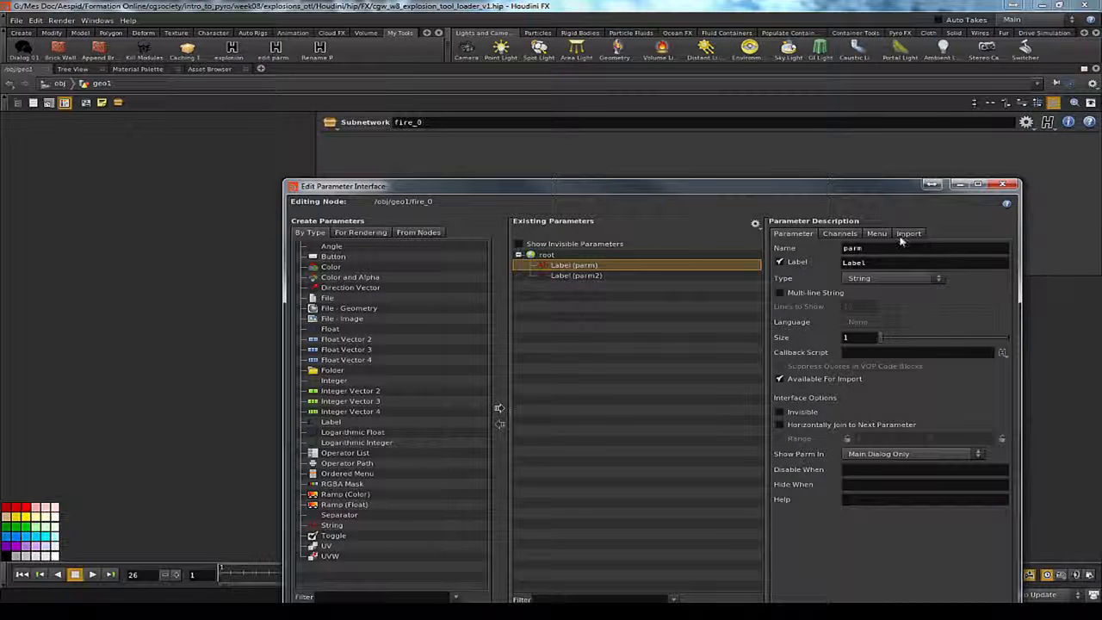
pyautogui.doubleClick(891, 251)
pyautogui.write('path')
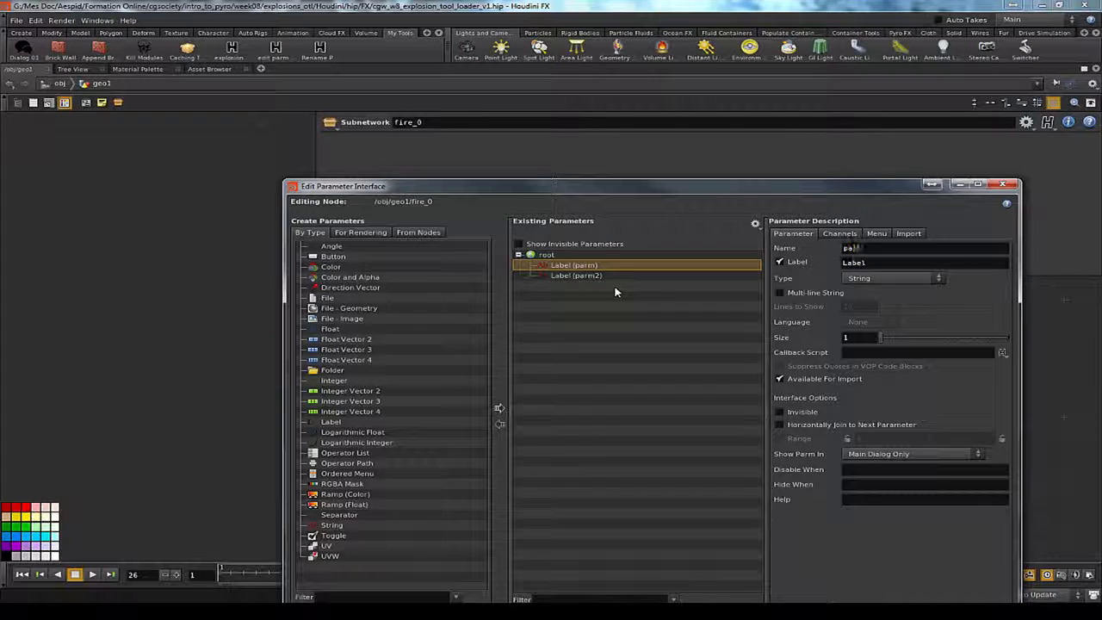
pyautogui.press('Tab')
pyautogui.write('P')
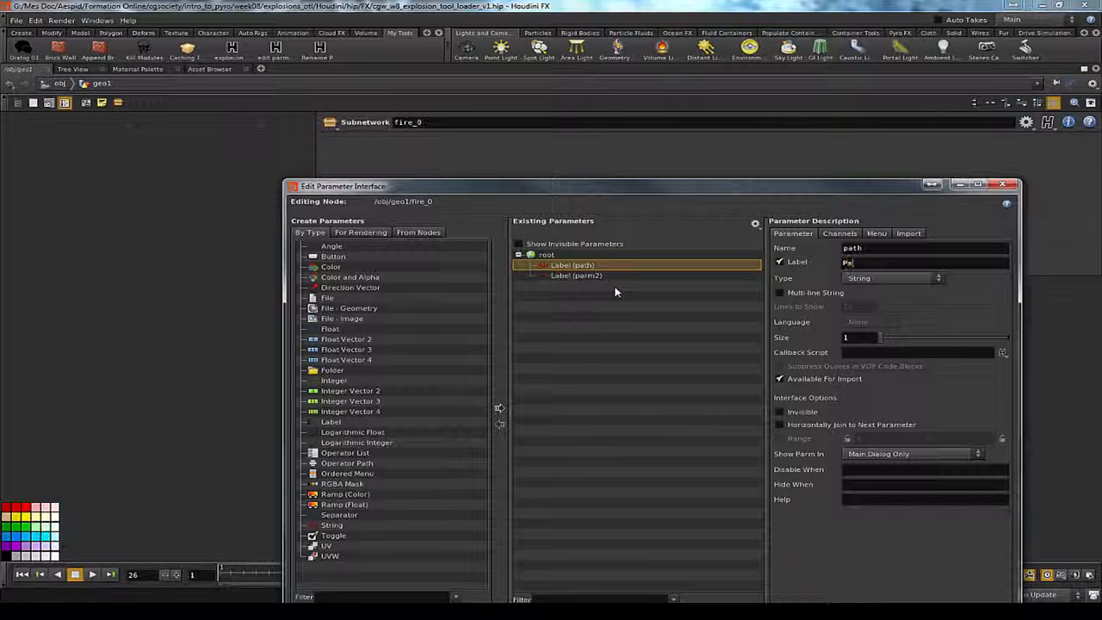
pyautogui.write('ath')
pyautogui.press('Tab')
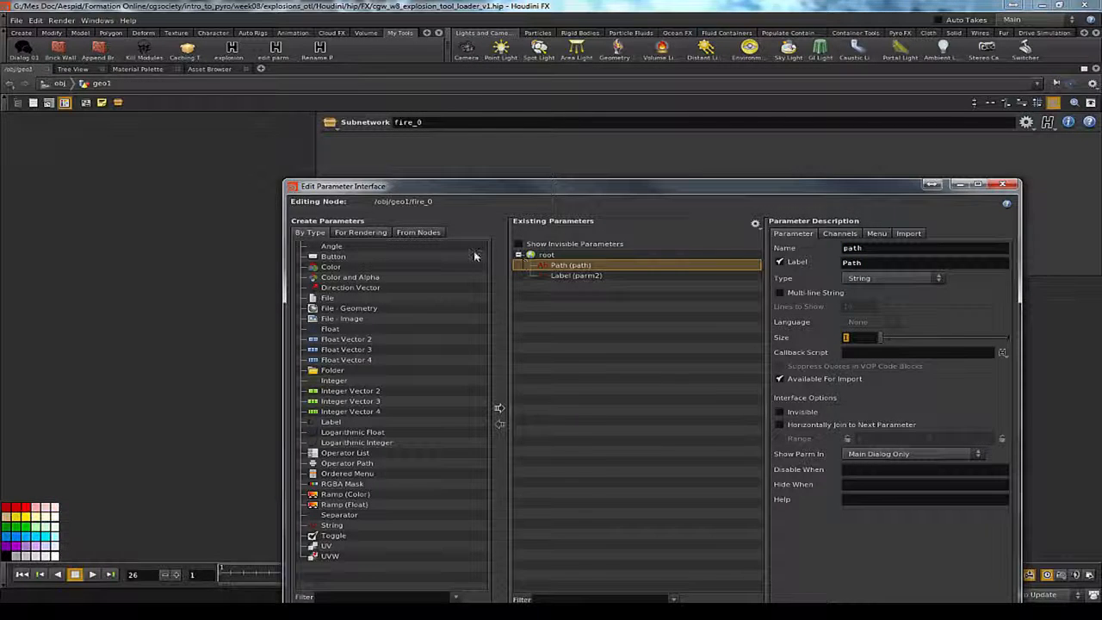
# Step: Give the second string parameter the name cache and the label Cache Name, and accept the interface changes
pyautogui.click(545, 275)
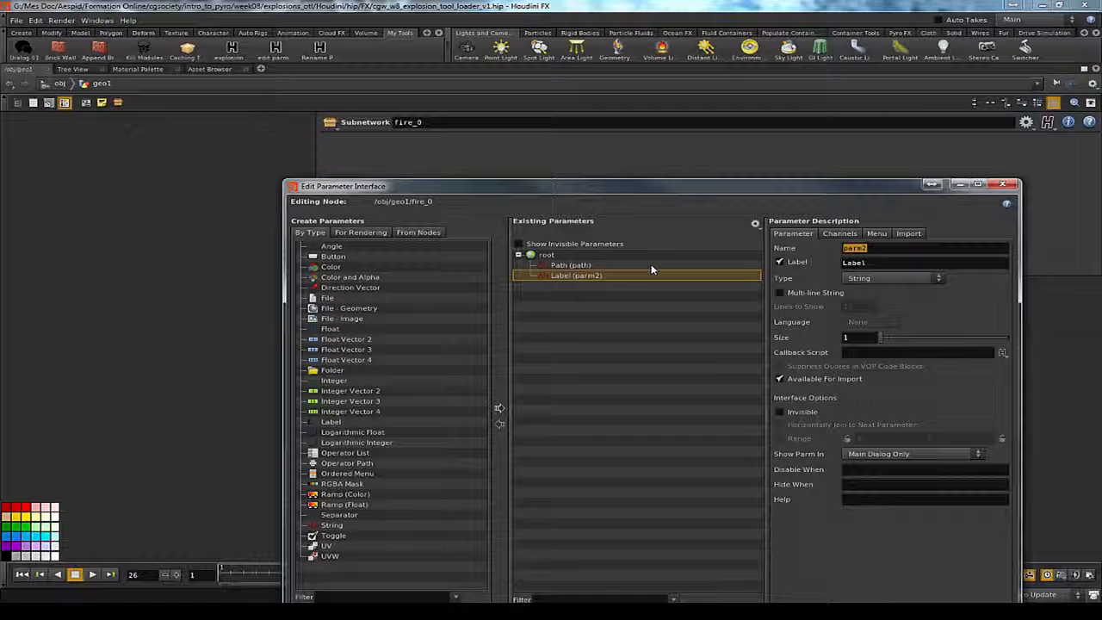
pyautogui.write('cahe')
pyautogui.press('Return')
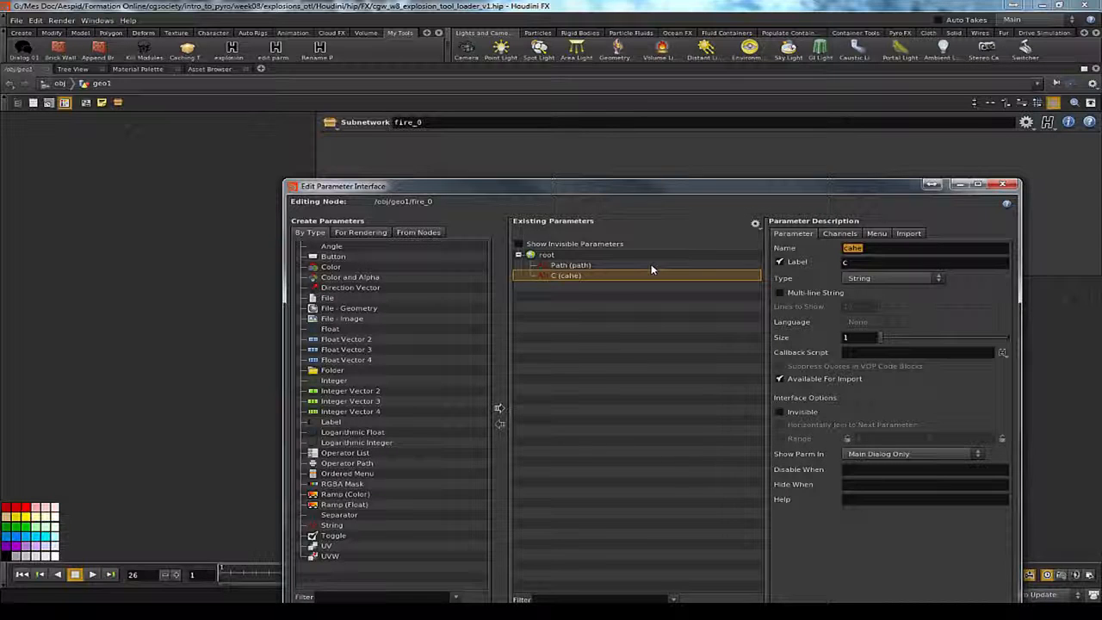
pyautogui.write('cache')
pyautogui.press('Tab')
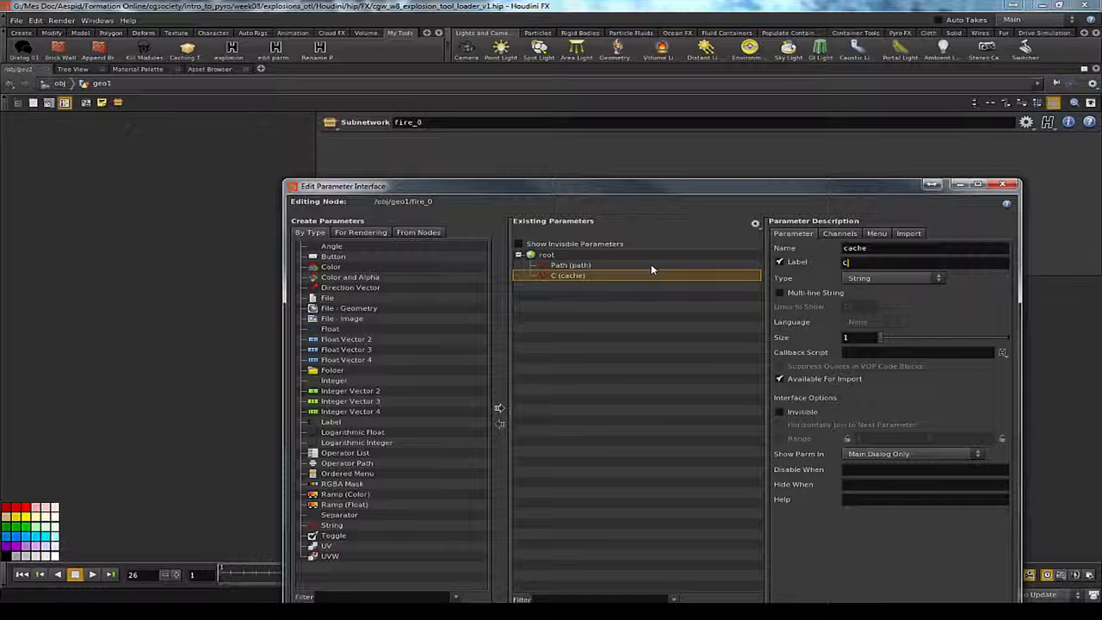
pyautogui.write('Cache Name')
pyautogui.press('Return')
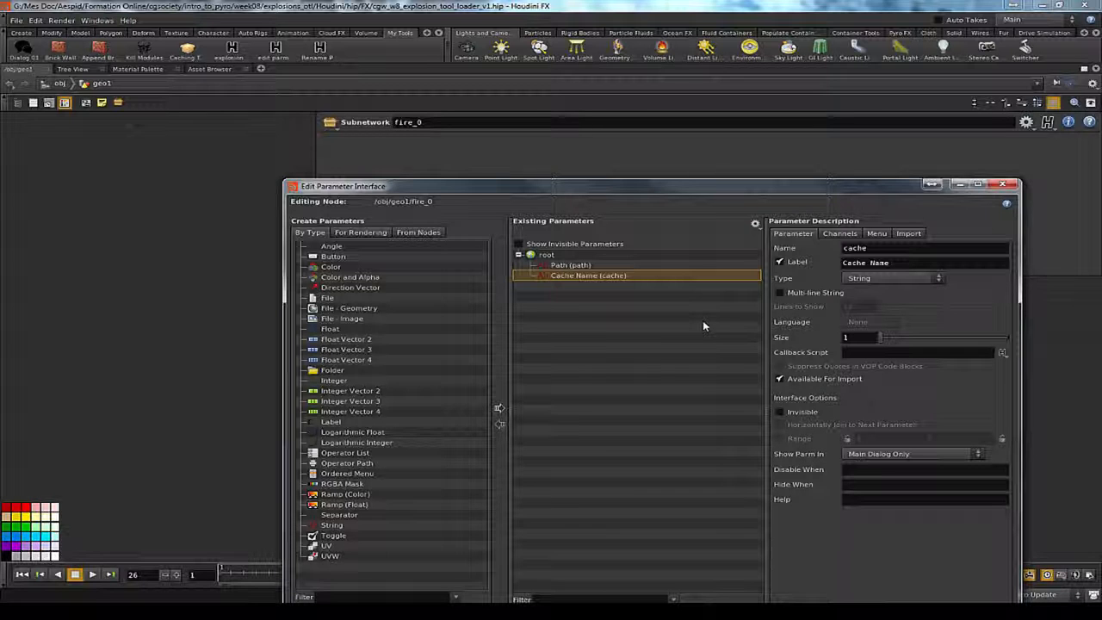
pyautogui.moveTo(679, 186); pyautogui.dragTo(439, 107)
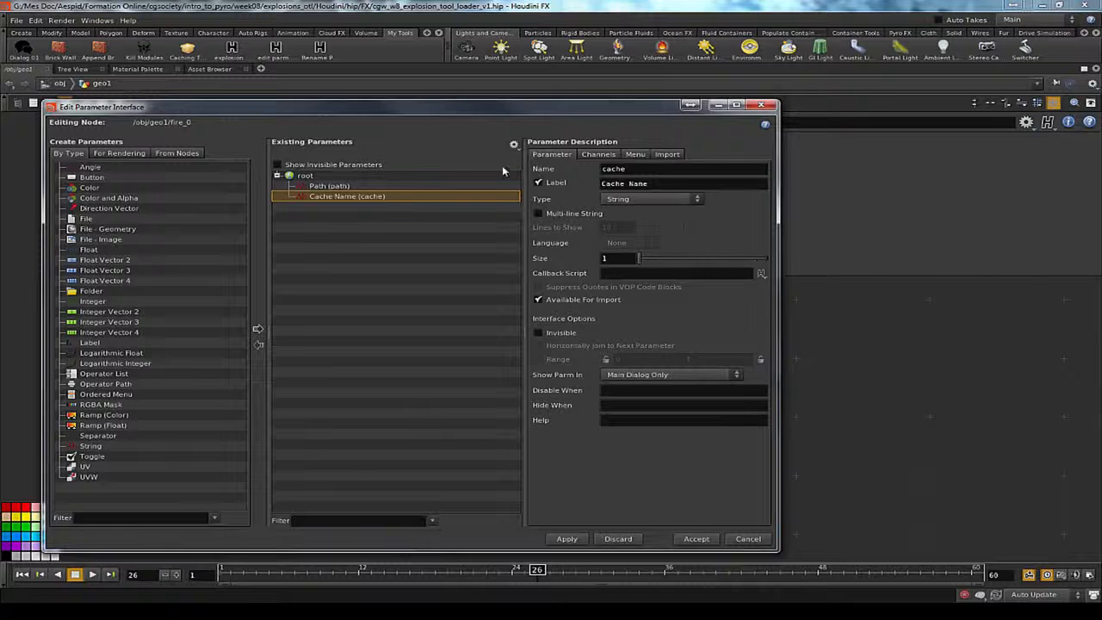
pyautogui.moveTo(514, 107); pyautogui.dragTo(430, 99)
pyautogui.click(620, 511)
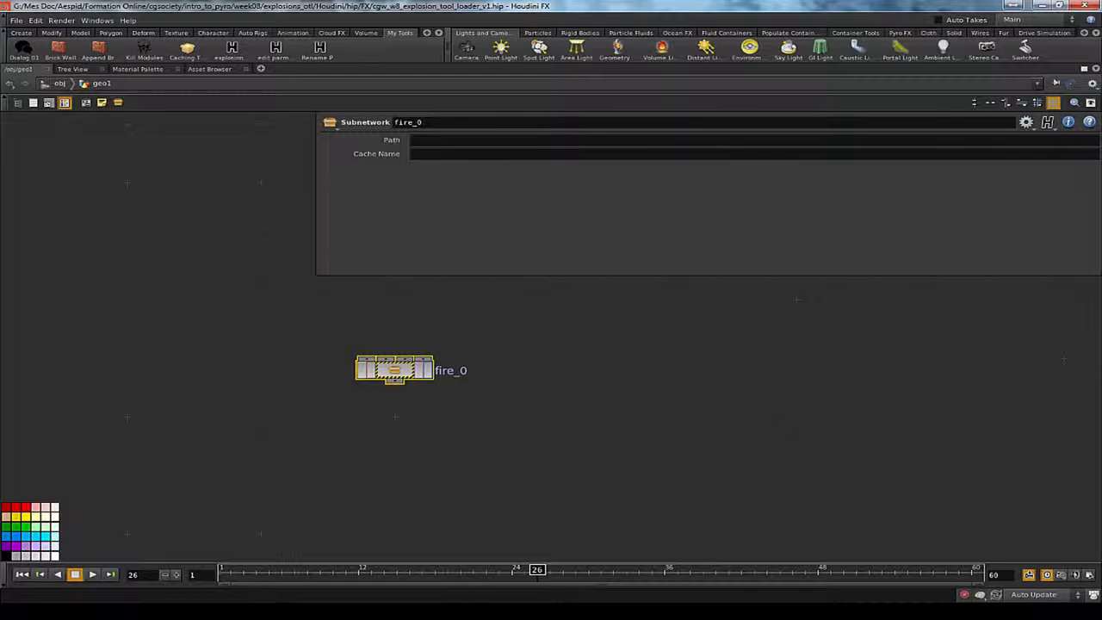
# Step: Inside fire_0, copy the folder portion of file_PREVIEW's geometry path, up to Houdini/geo
pyautogui.doubleClick(394, 369)
pyautogui.moveTo(266, 302); pyautogui.dragTo(160, 481, button='middle')
pyautogui.click(392, 353)
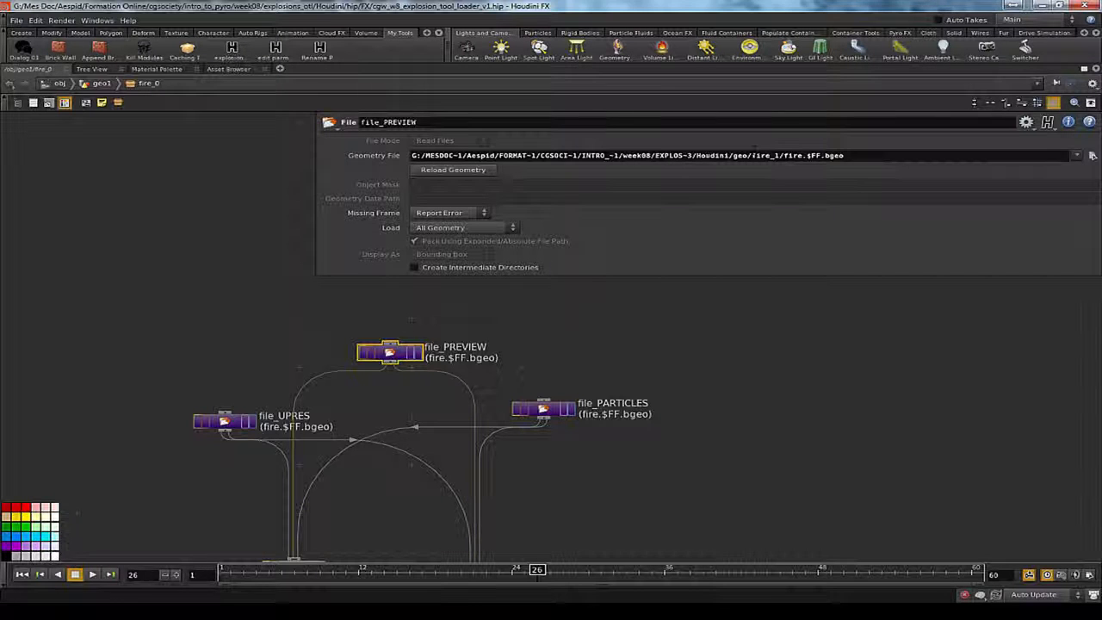
pyautogui.moveTo(749, 155); pyautogui.dragTo(411, 156)
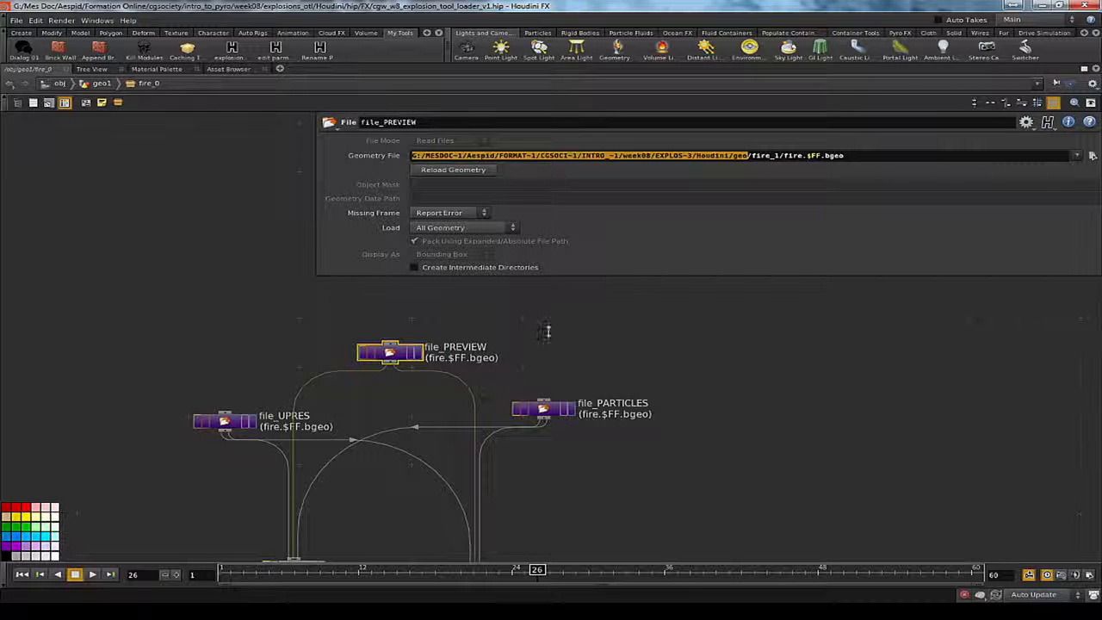
pyautogui.moveTo(633, 296); pyautogui.dragTo(645, 311, button='middle')
pyautogui.moveTo(752, 156); pyautogui.dragTo(339, 156)
pyautogui.hotkey('ctrl', 'c')
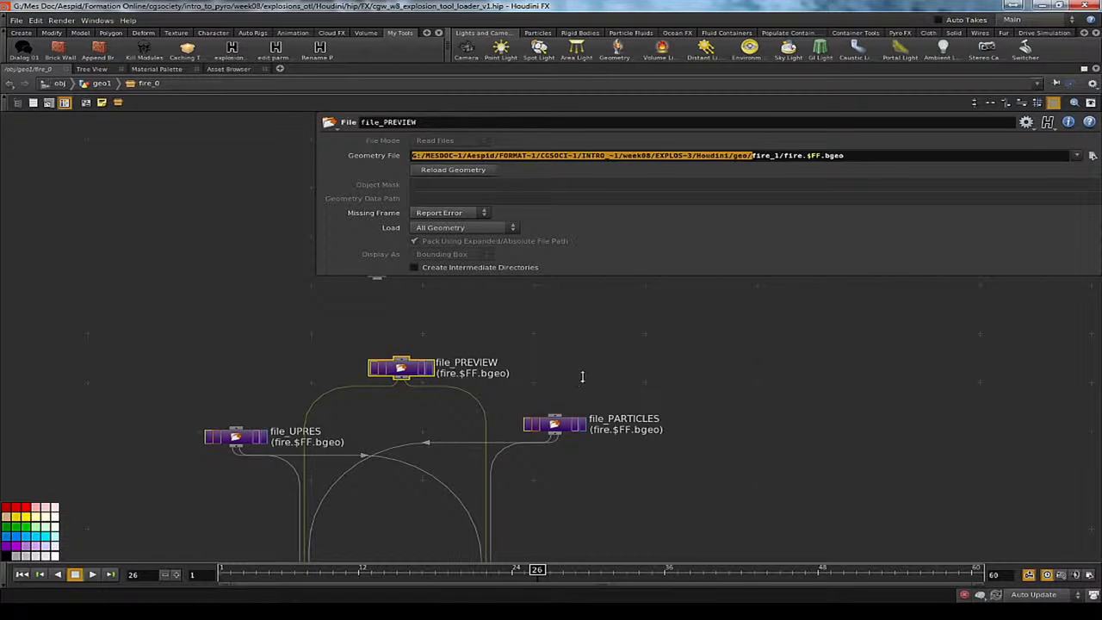
# Step: Paste the copied folder into fire_0's Path parameter and set Cache Name to $OS
pyautogui.press('u')
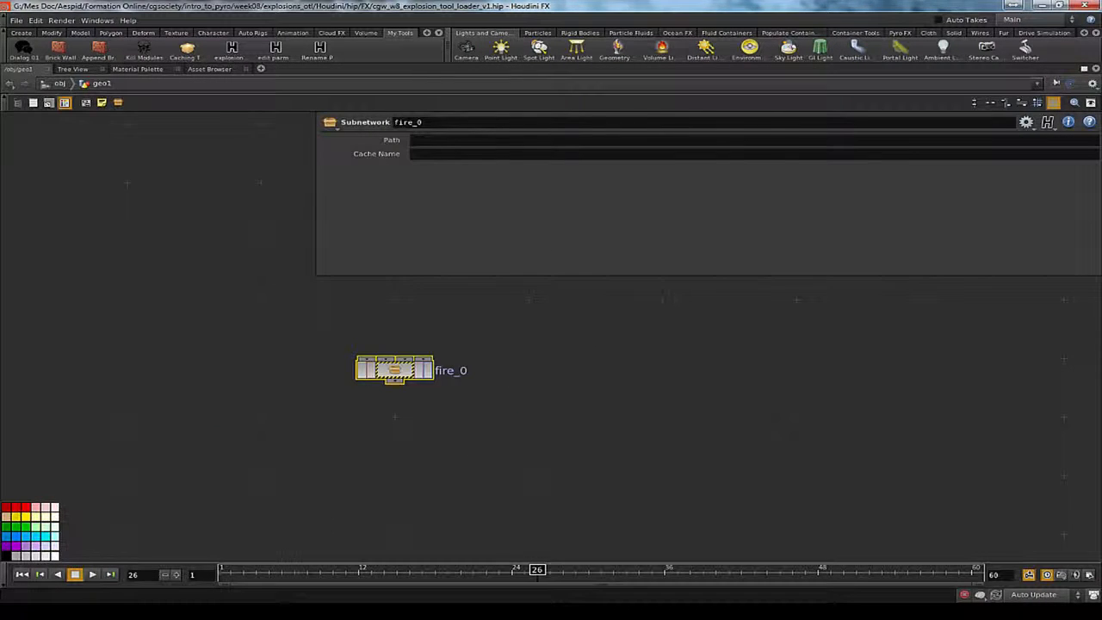
pyautogui.hotkey('ctrl', 'v')
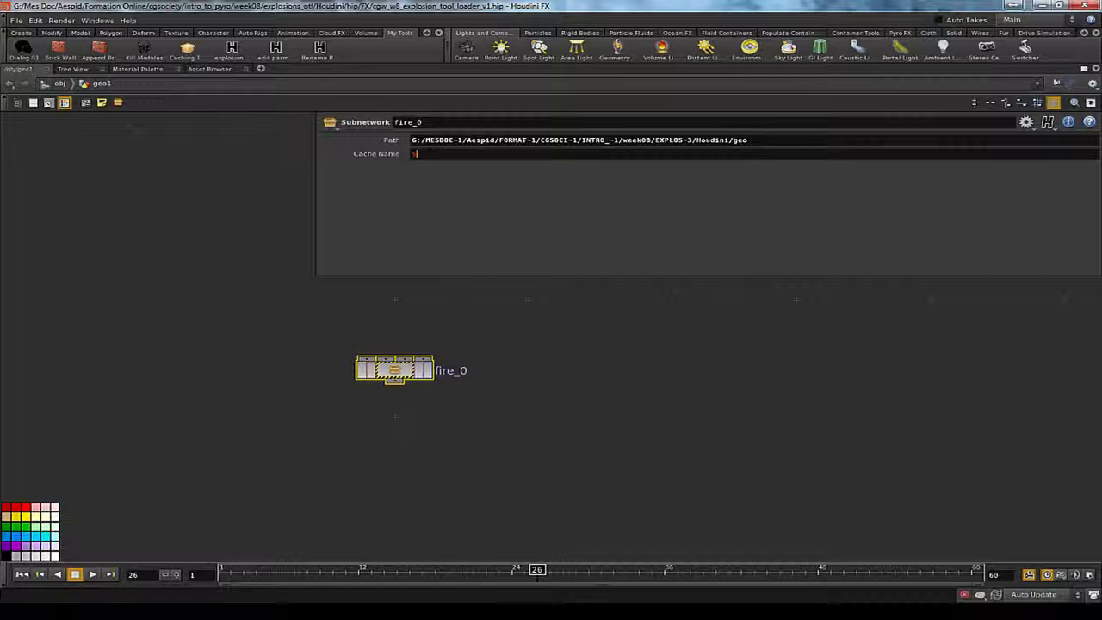
pyautogui.click(378, 155)
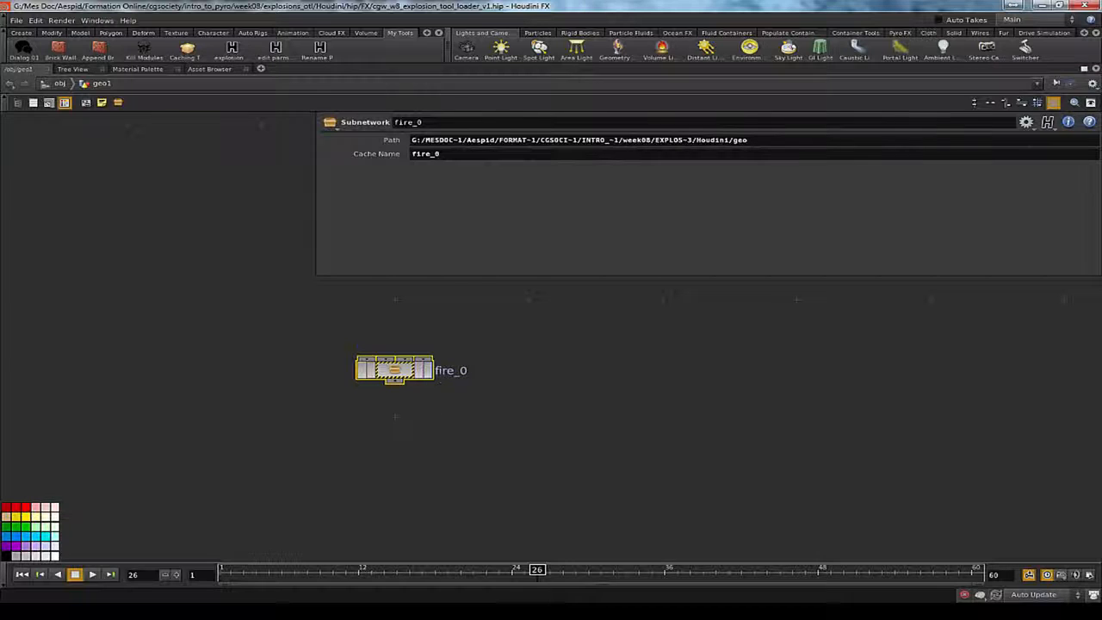
pyautogui.click(376, 153)
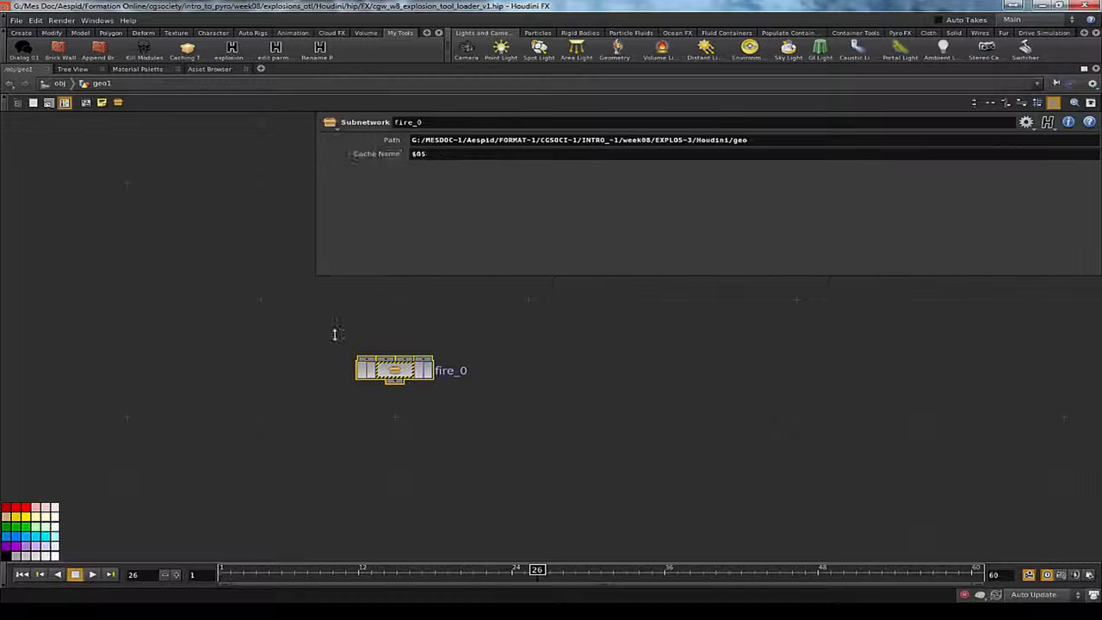
# Step: Replace the folder part before /fire.$FF.bgeo in file_PREVIEW's geometry path with the expression `chs("../path")`
pyautogui.doubleClick(398, 372)
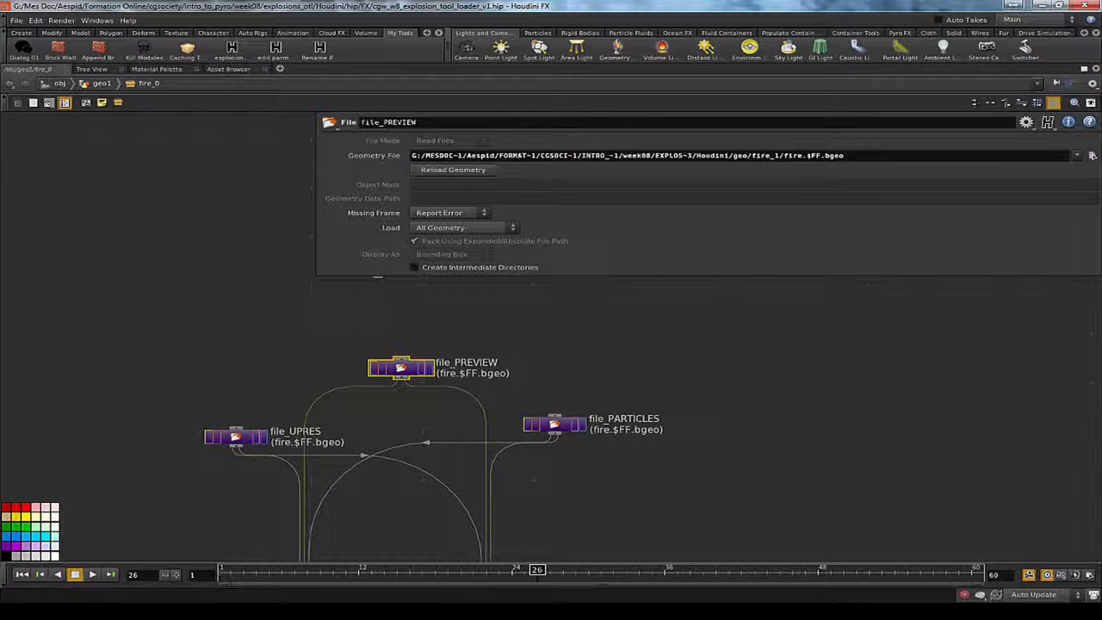
pyautogui.moveTo(780, 155); pyautogui.dragTo(410, 156)
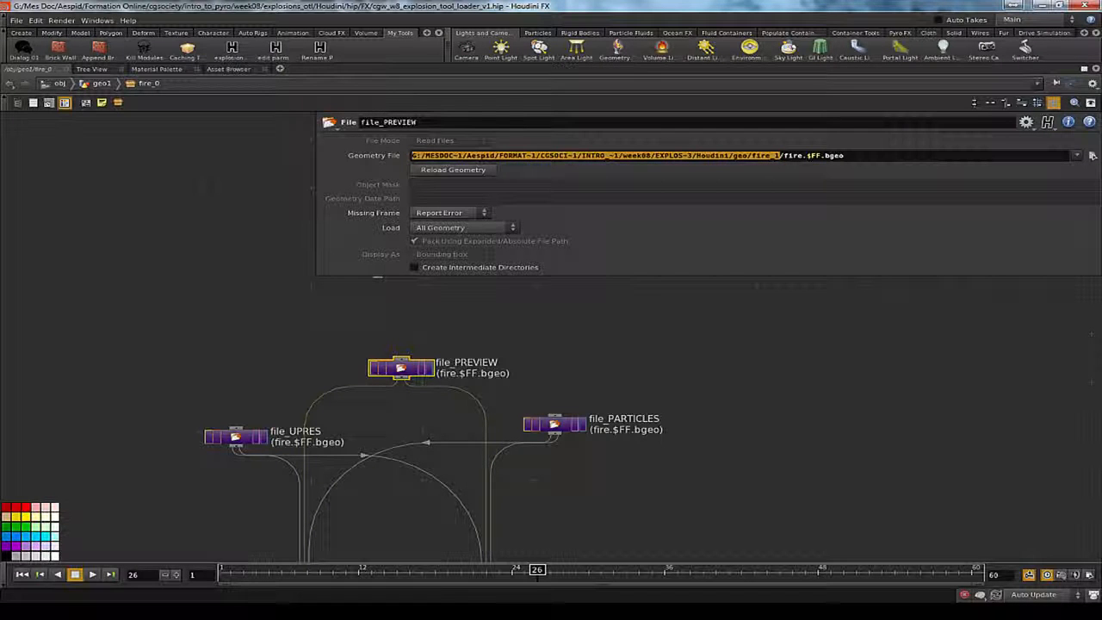
pyautogui.press('BackSpace')
pyautogui.write('`')
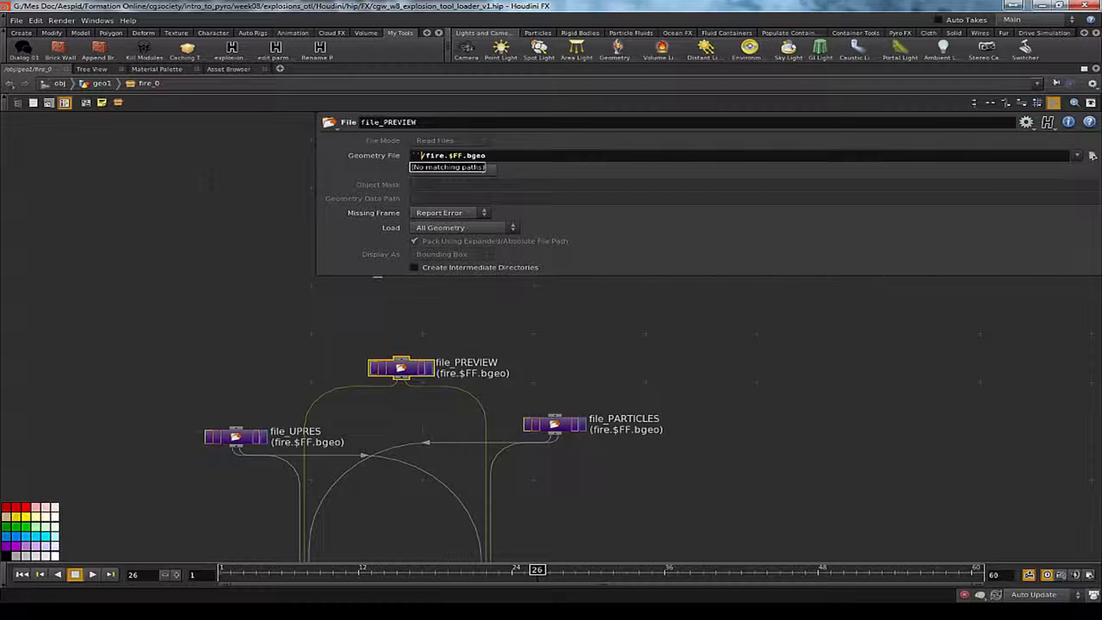
pyautogui.write('chs')
pyautogui.write('(')
pyautogui.write('"")`')
pyautogui.write('../')
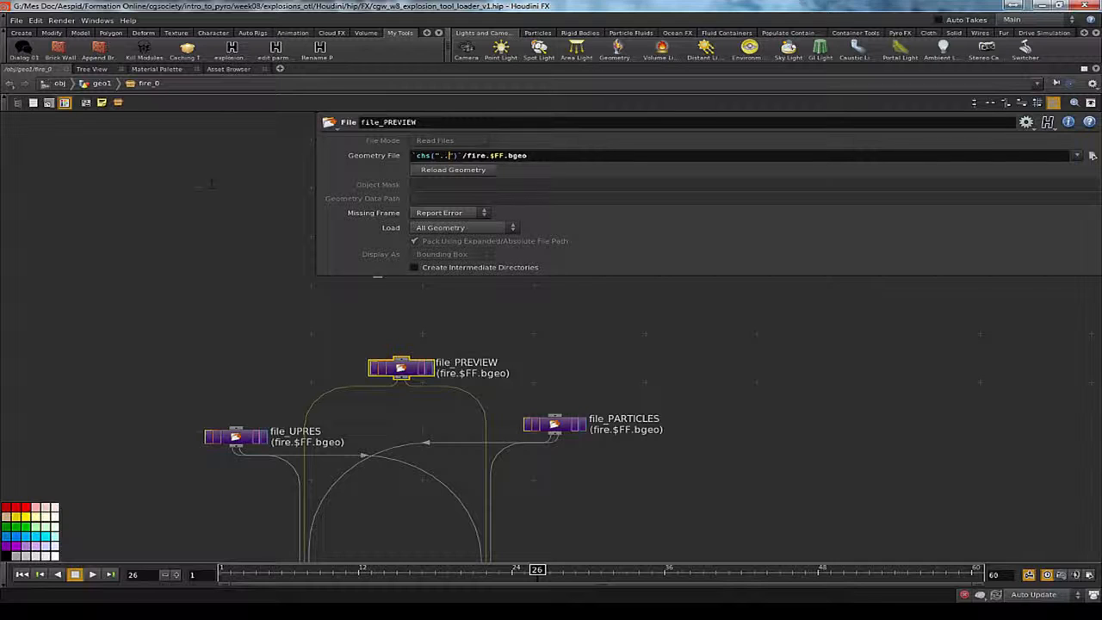
pyautogui.write('path')
# Step: Insert `chs("../cache")` as the subfolder between `chs("../path")` and fire.$FF.bgeo in file_PREVIEW's geometry path
pyautogui.write('/')
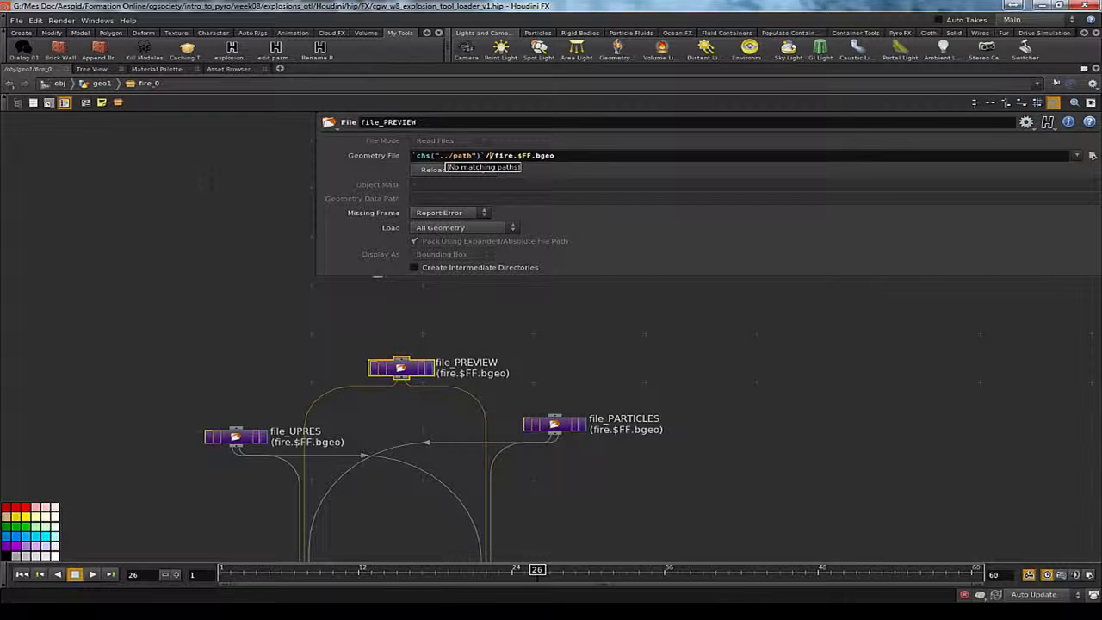
pyautogui.write('``')
pyautogui.write('chs()')
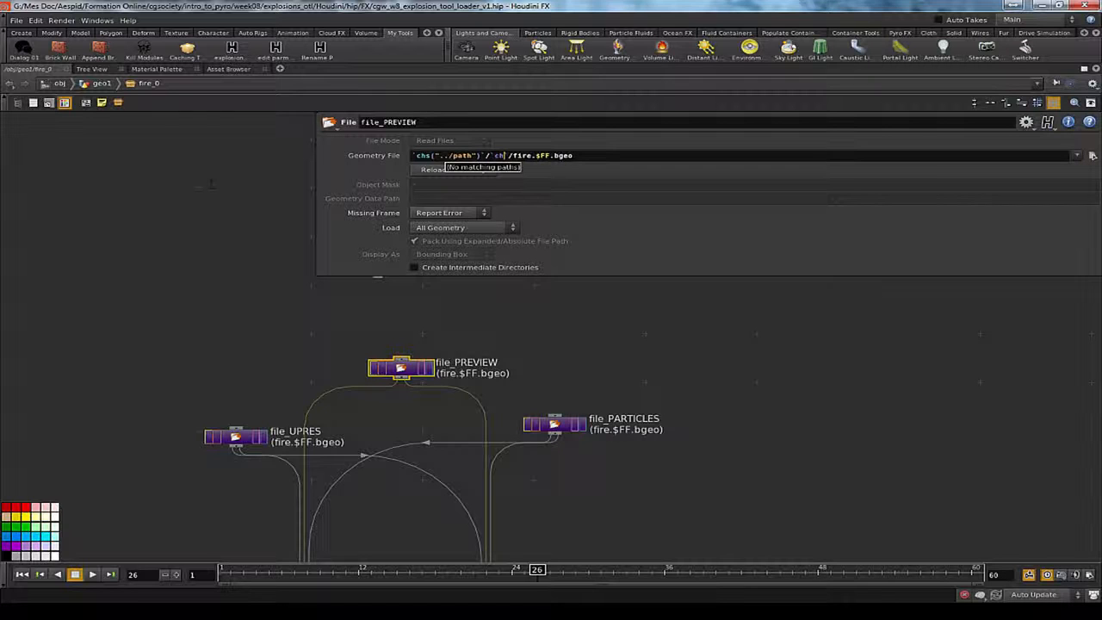
pyautogui.write('""')
pyautogui.press('Left')
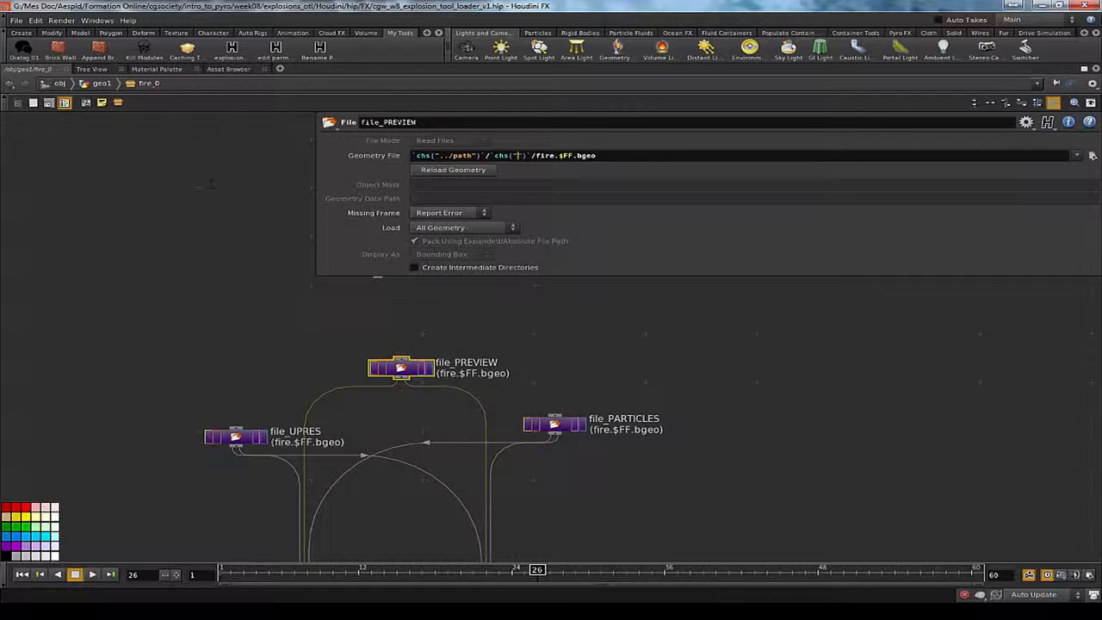
pyautogui.write('cache')
pyautogui.write('../')
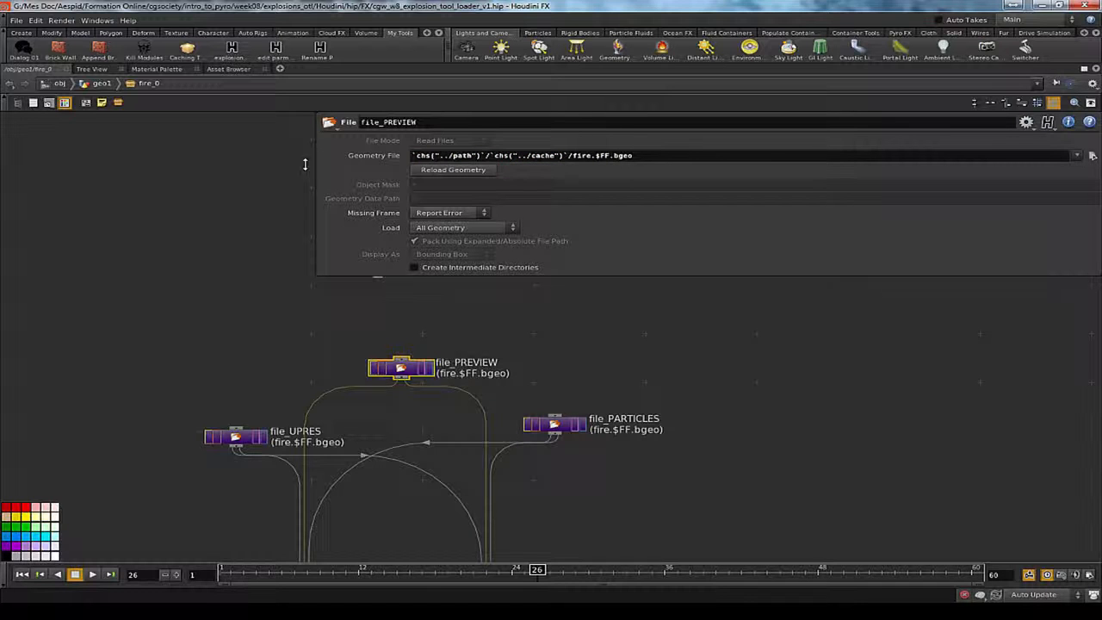
# Step: Check file_PREVIEW's evaluated geometry path against the cache files on disk
pyautogui.click(359, 157)
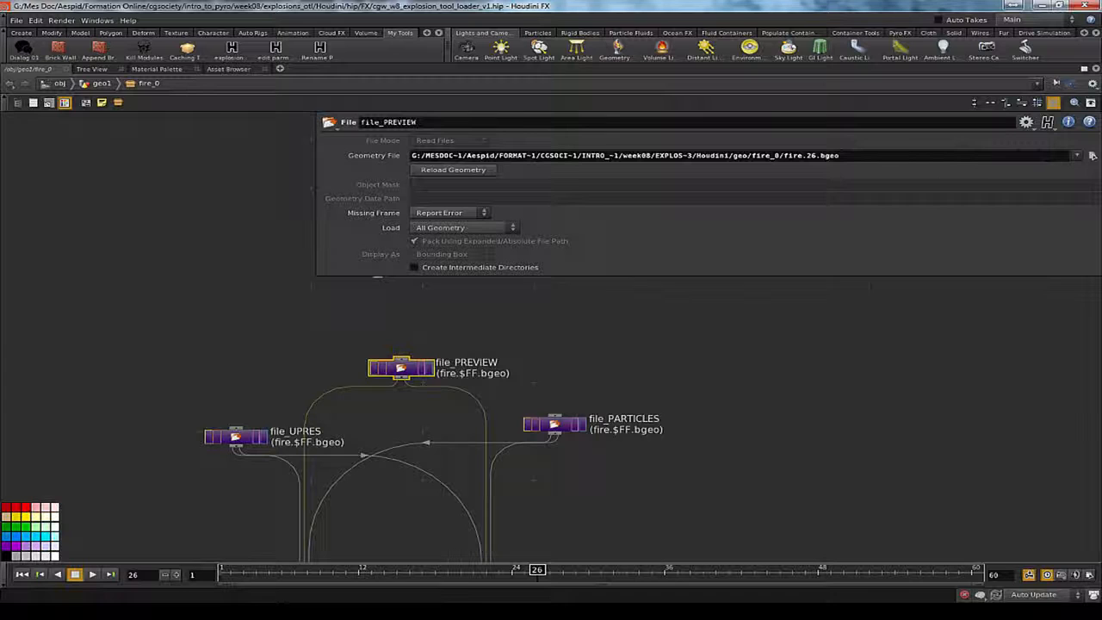
pyautogui.click(1091, 156)
pyautogui.click(548, 424)
pyautogui.click(400, 371)
# Step: Rename the fire_0 subnetwork to fire_1 and check the node information of file_PREVIEW inside it
pyautogui.press('u')
pyautogui.click(458, 370)
pyautogui.moveTo(459, 370); pyautogui.dragTo(659, 356)
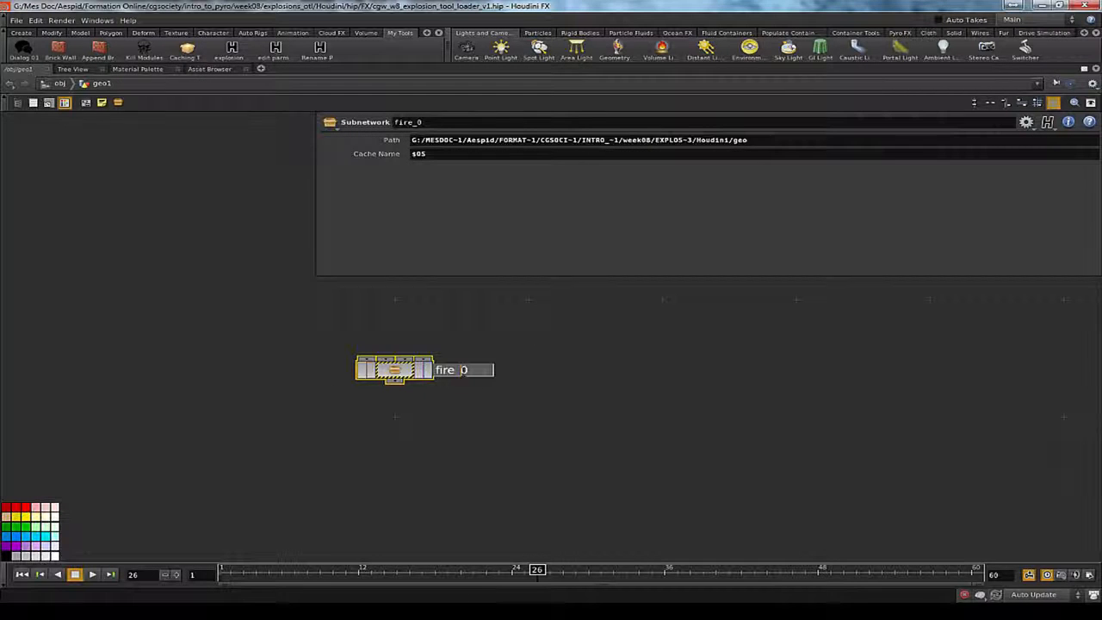
pyautogui.write('1')
pyautogui.press('Return')
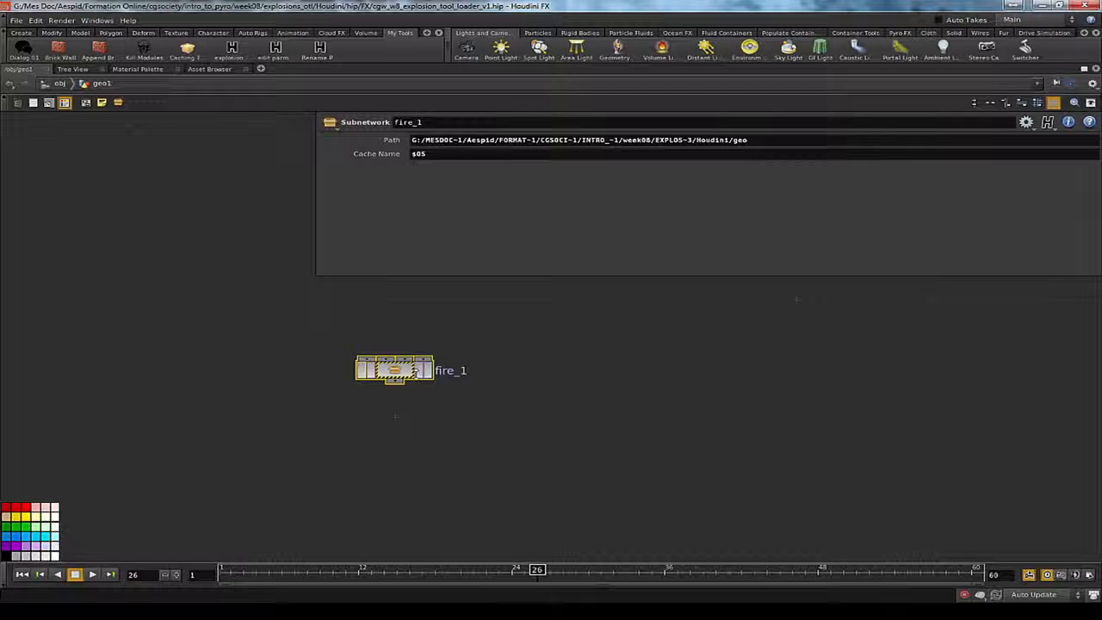
pyautogui.doubleClick(395, 370)
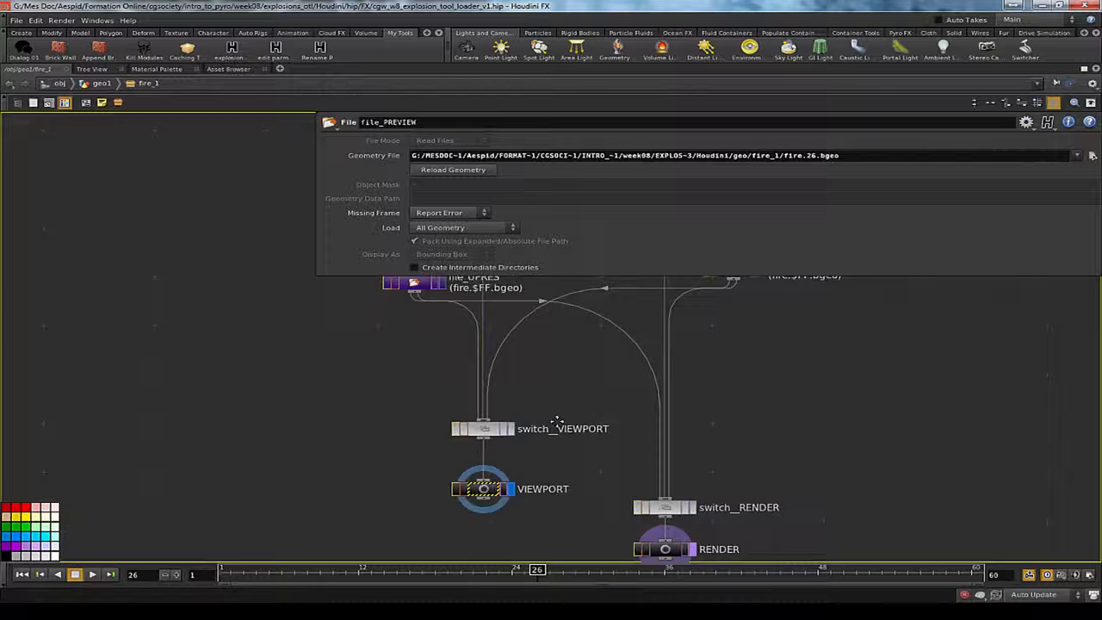
pyautogui.middleClick(572, 383)
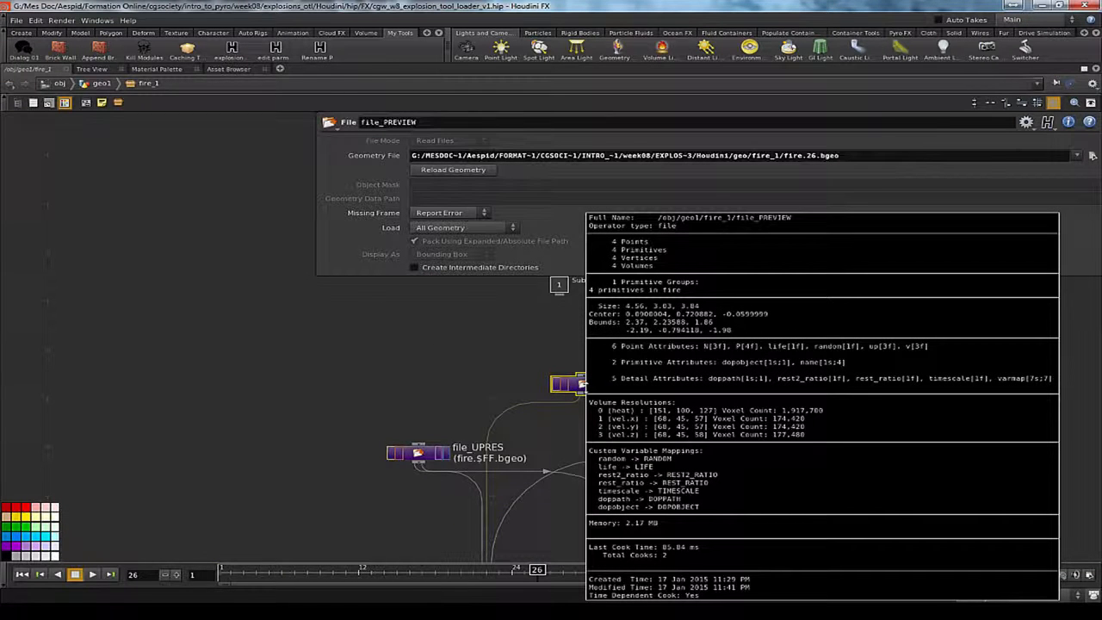
# Step: Browse the cache folder from file_UPRES's geometry file to examine the cache file names, leaving its path unchanged
pyautogui.click(420, 452)
pyautogui.click(1092, 156)
pyautogui.scroll(-3, 737, 301)
pyautogui.scroll(-10, 737, 301)
pyautogui.scroll(-6, 740, 299)
pyautogui.moveTo(1006, 296); pyautogui.dragTo(1012, 337)
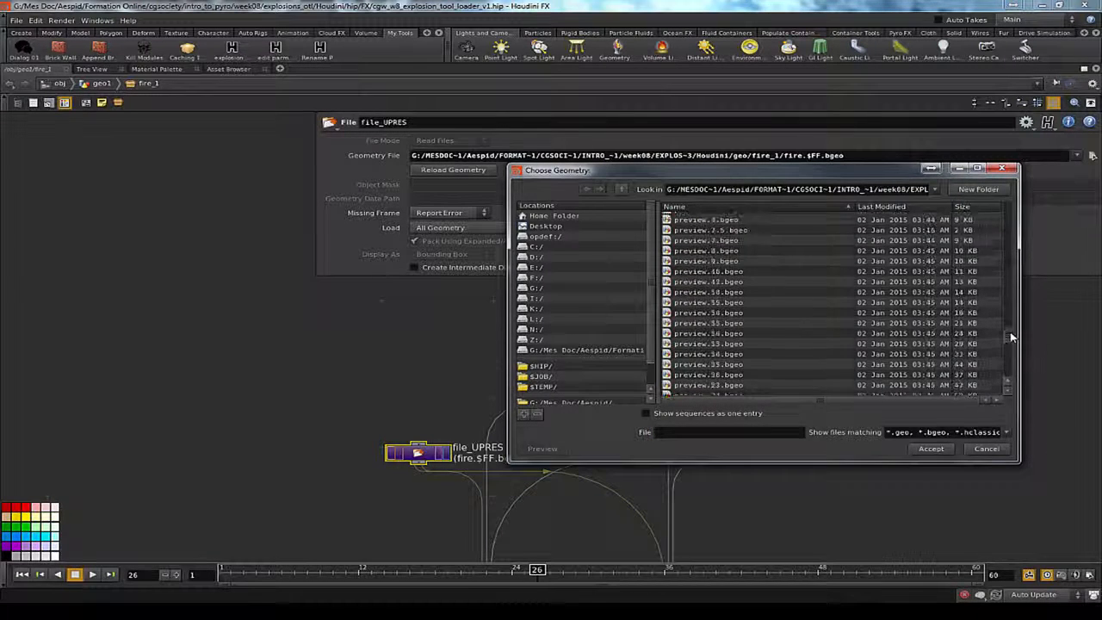
pyautogui.click(990, 448)
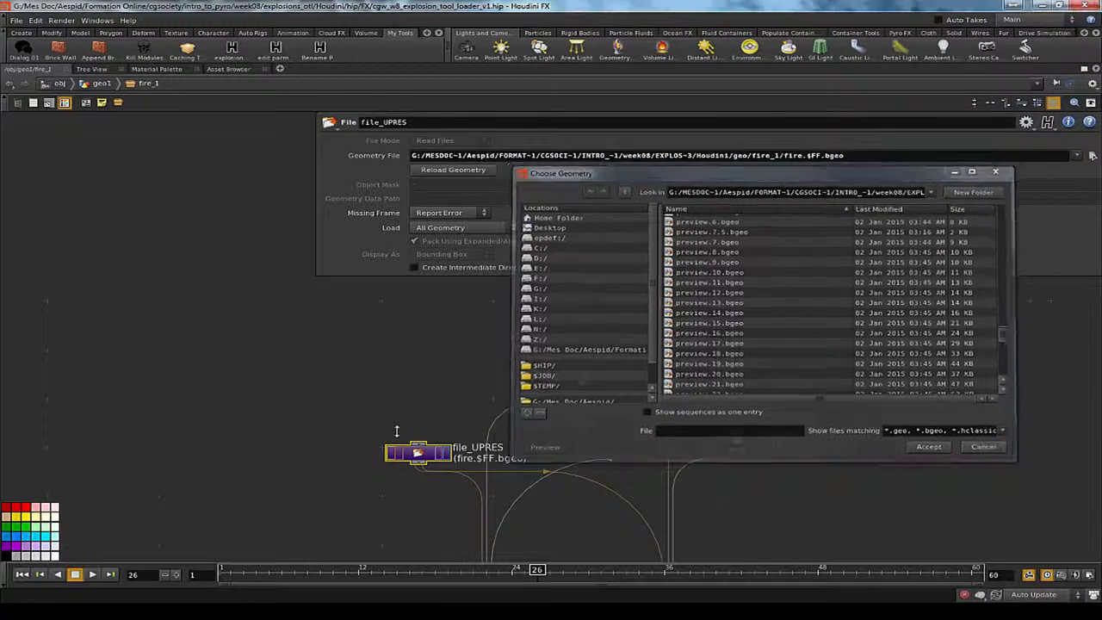
# Step: Copy file_PREVIEW's geometry path expression `chs("../path")`/`chs("../cache")`/fire.$FF.bgeo into both file_UPRES and file_PARTICLES
pyautogui.click(582, 383)
pyautogui.moveTo(840, 156); pyautogui.dragTo(443, 156)
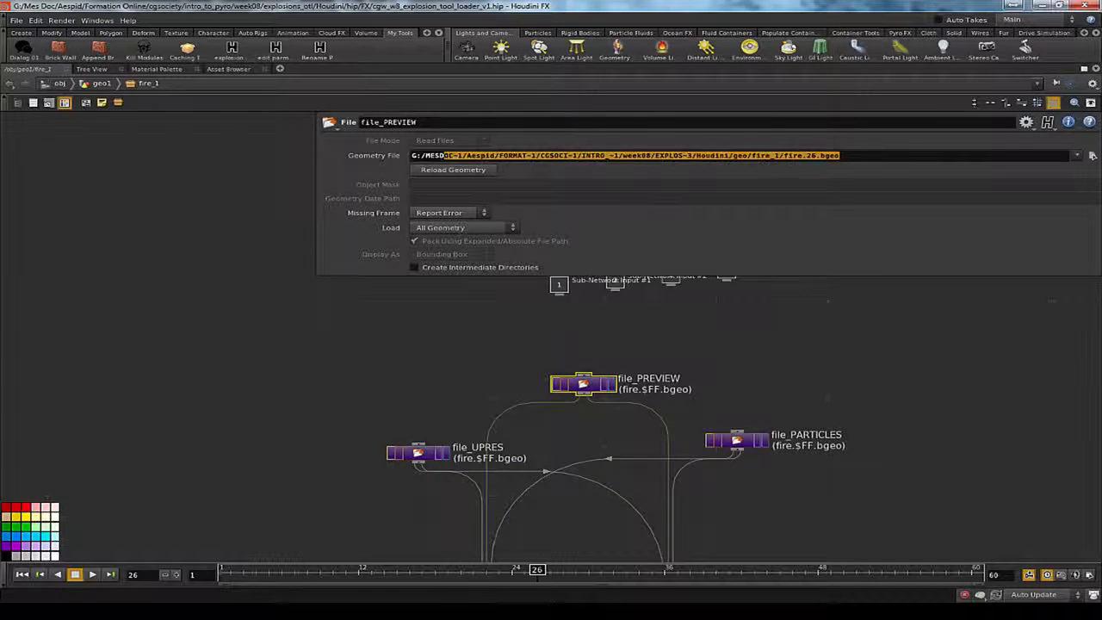
pyautogui.click(395, 350)
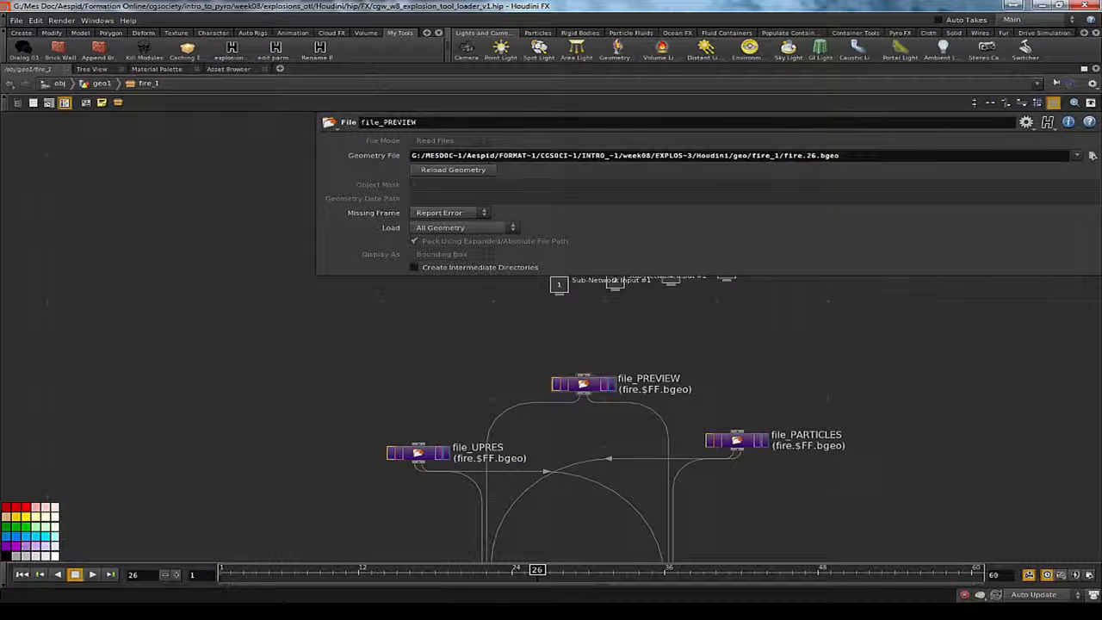
pyautogui.click(384, 155)
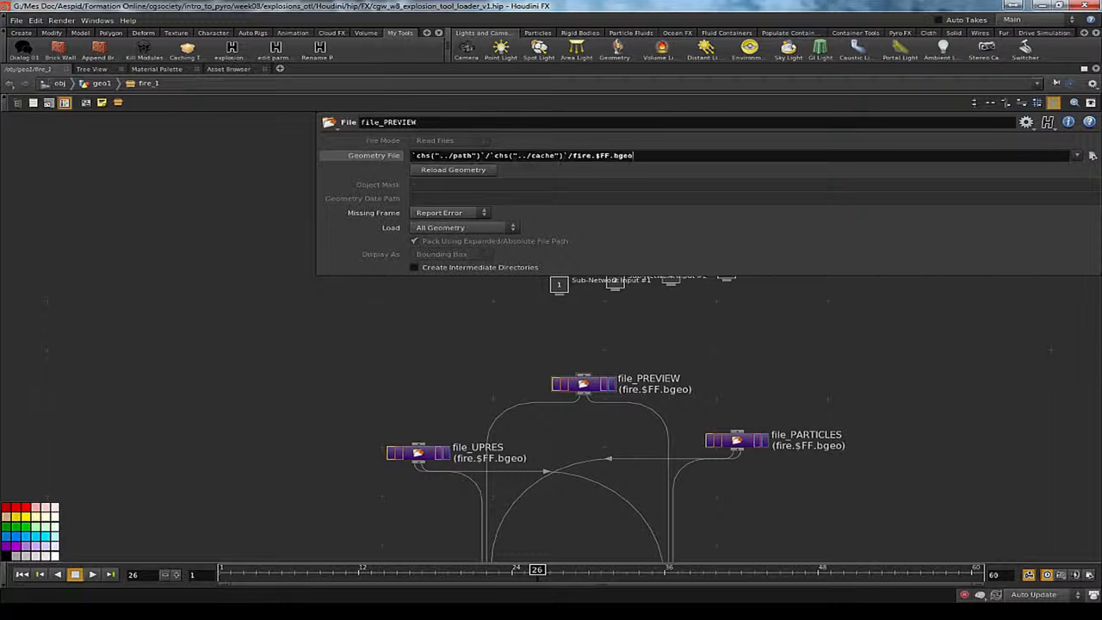
pyautogui.hotkey('ctrl', 'a')
pyautogui.hotkey('ctrl', 'c')
pyautogui.click(411, 452)
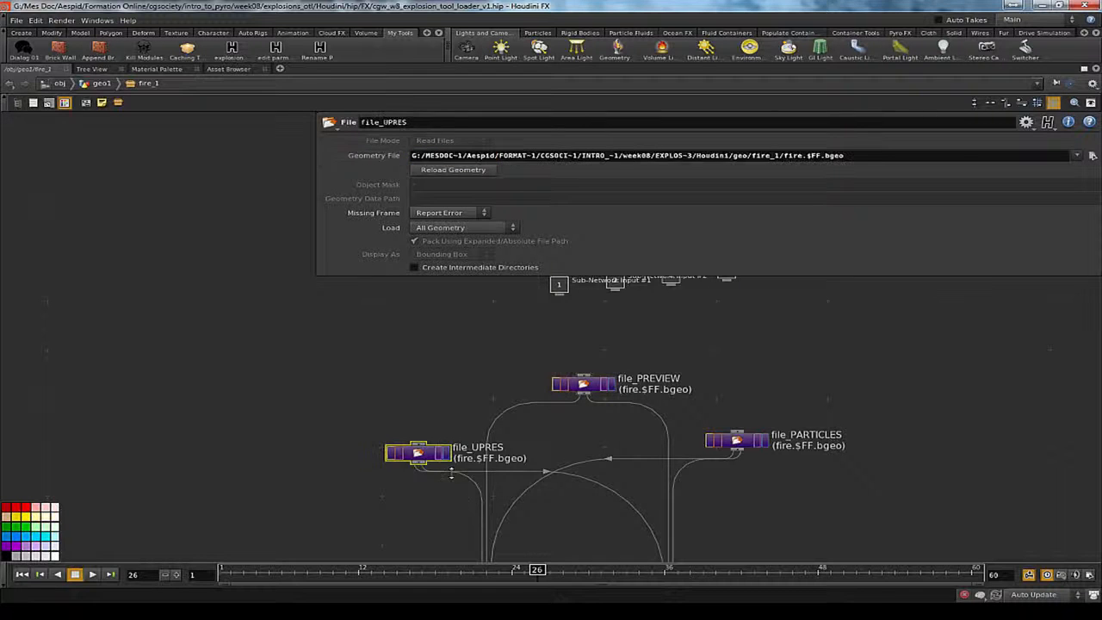
pyautogui.keyDown('shift'); pyautogui.click(735, 440); pyautogui.keyUp('shift')
pyautogui.moveTo(860, 156); pyautogui.dragTo(157, 184)
pyautogui.hotkey('ctrl', 'v')
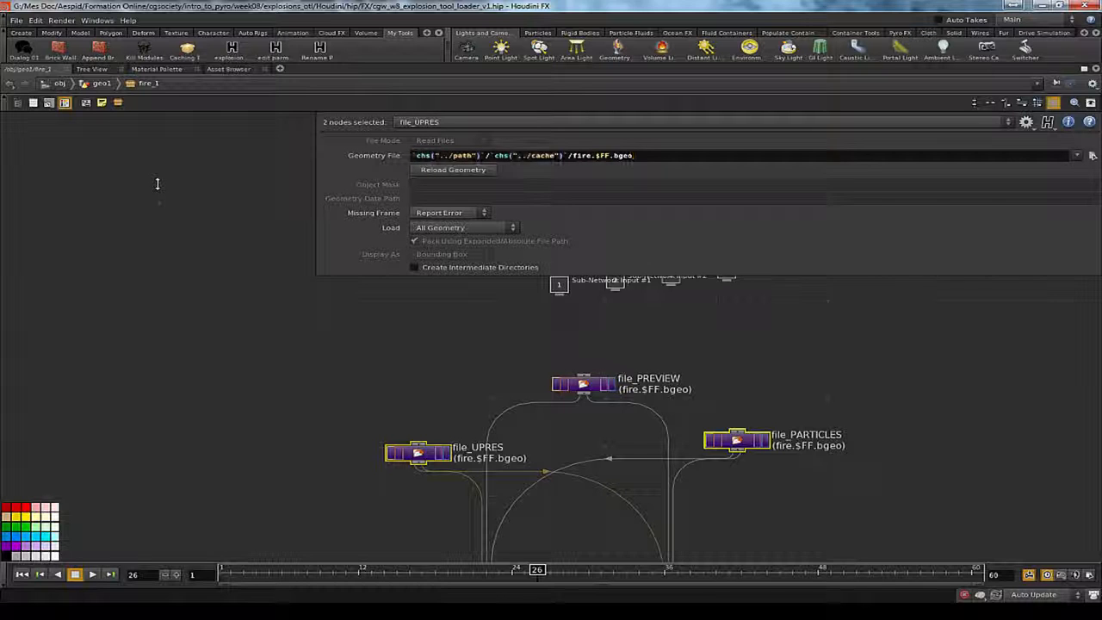
# Step: Change the cache file prefix in file_UPRES's geometry path to upres
pyautogui.moveTo(333, 388); pyautogui.dragTo(427, 493)
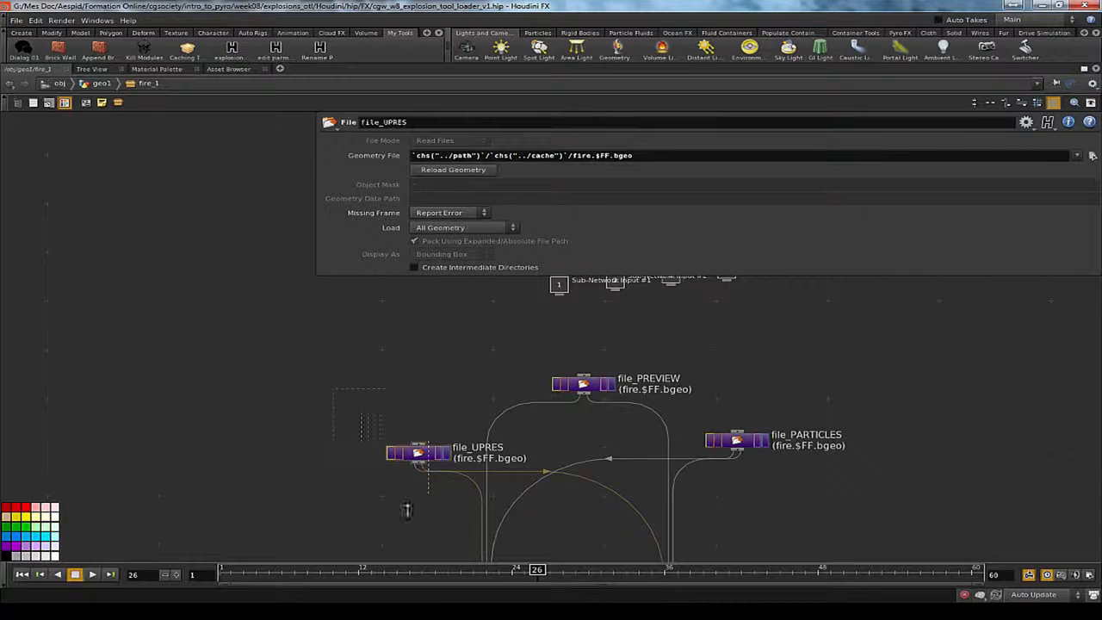
pyautogui.doubleClick(581, 156)
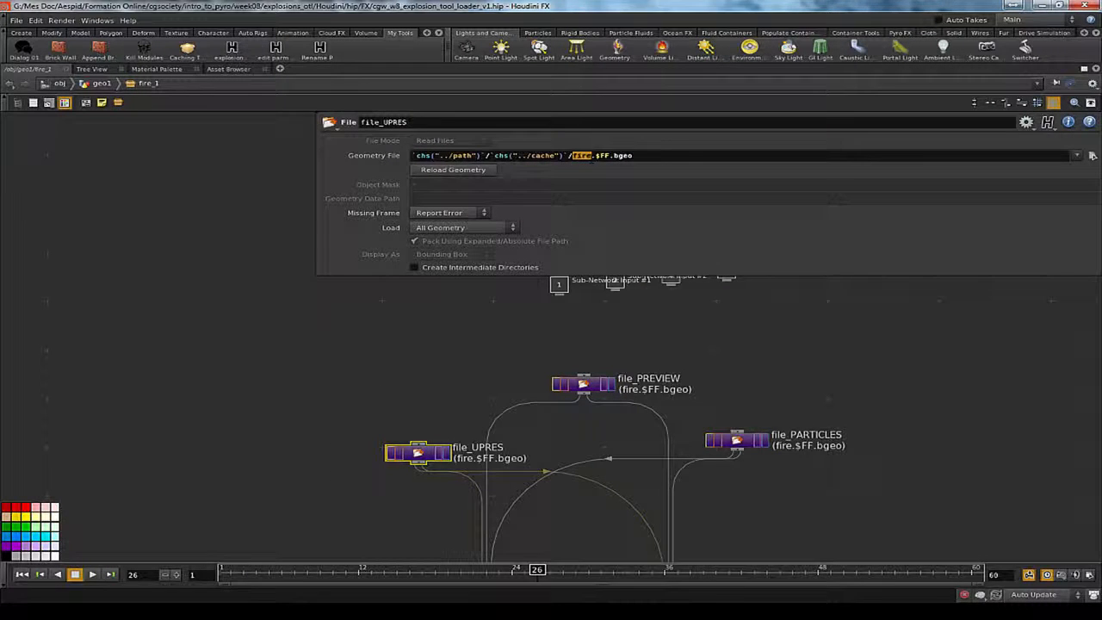
pyautogui.write('upres')
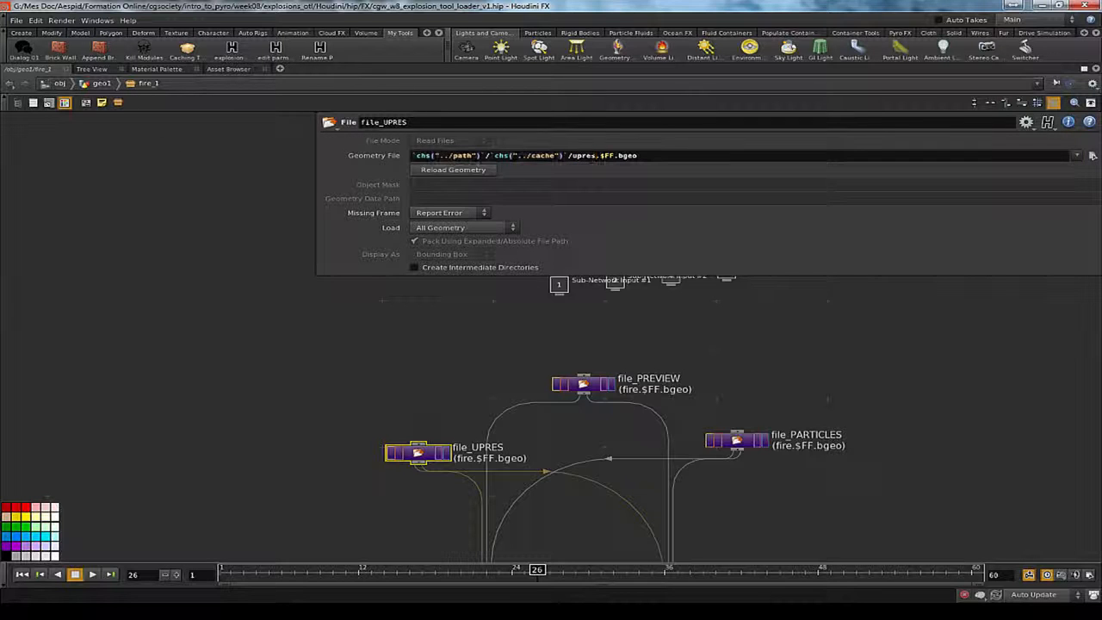
# Step: Browse the cache folder from file_PREVIEW's geometry file to examine the cache file names, leaving its path unchanged
pyautogui.moveTo(721, 400); pyautogui.dragTo(770, 478)
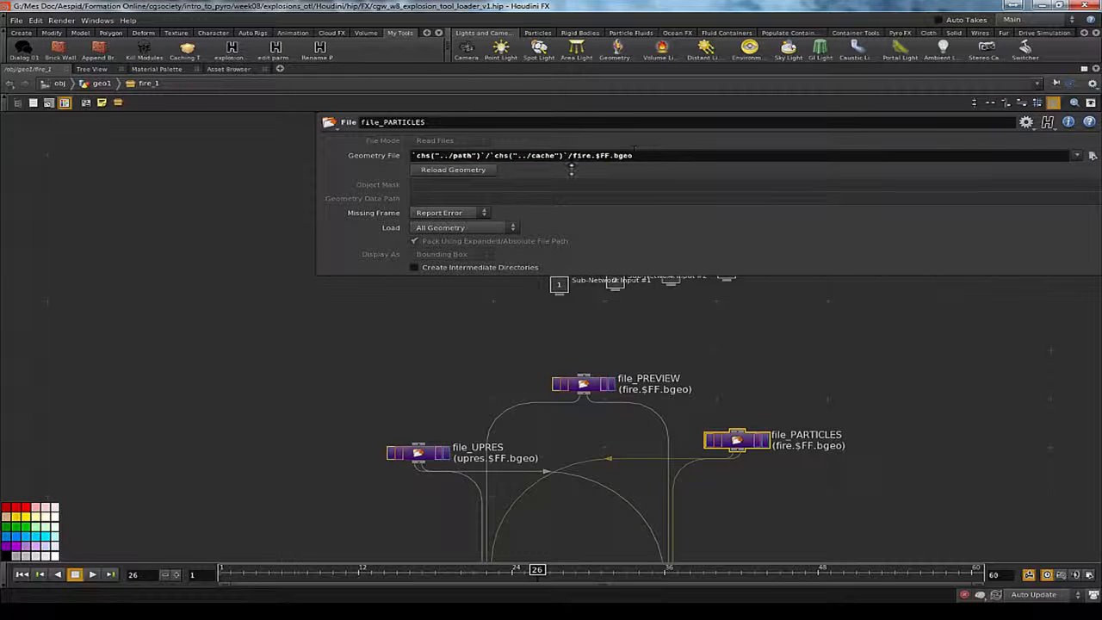
pyautogui.moveTo(551, 365); pyautogui.dragTo(604, 418)
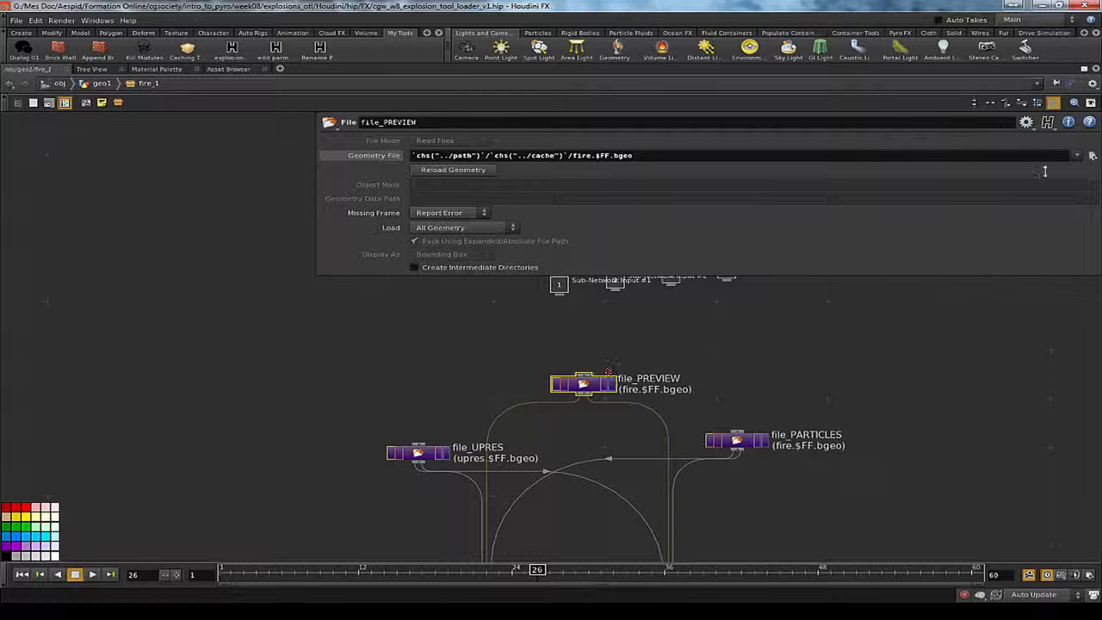
pyautogui.click(1091, 156)
pyautogui.scroll(-10, 846, 253)
pyautogui.scroll(-10, 834, 235)
pyautogui.scroll(-15, 835, 235)
pyautogui.click(835, 235)
pyautogui.scroll(-3, 835, 235)
pyautogui.scroll(-7, 836, 235)
pyautogui.click(995, 448)
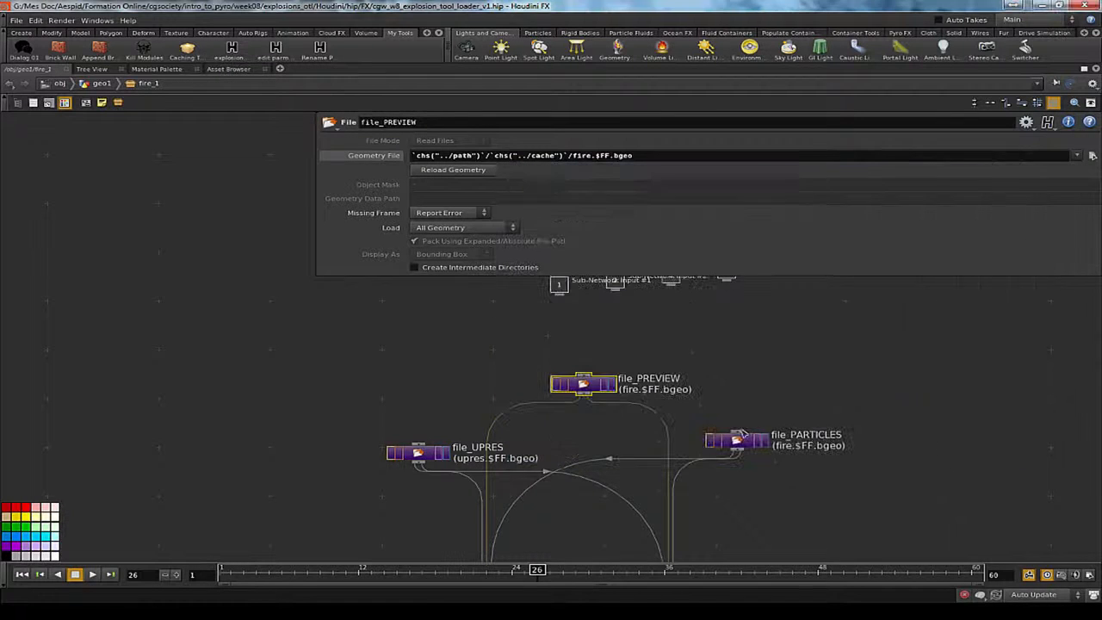
# Step: Set the cache file prefix in file_UPRES's geometry path to fire
pyautogui.click(417, 452)
pyautogui.moveTo(568, 156); pyautogui.dragTo(583, 156)
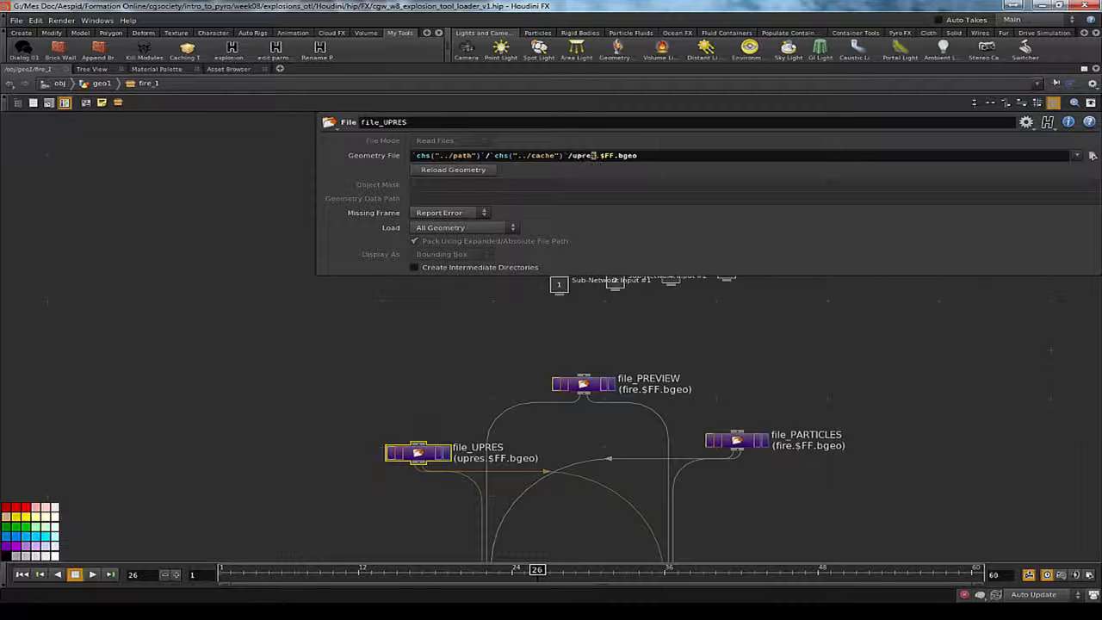
pyautogui.write('fire')
# Step: Set the cache file prefix to preview in file_PREVIEW's geometry path and to particles in file_PARTICLES's path
pyautogui.click(583, 383)
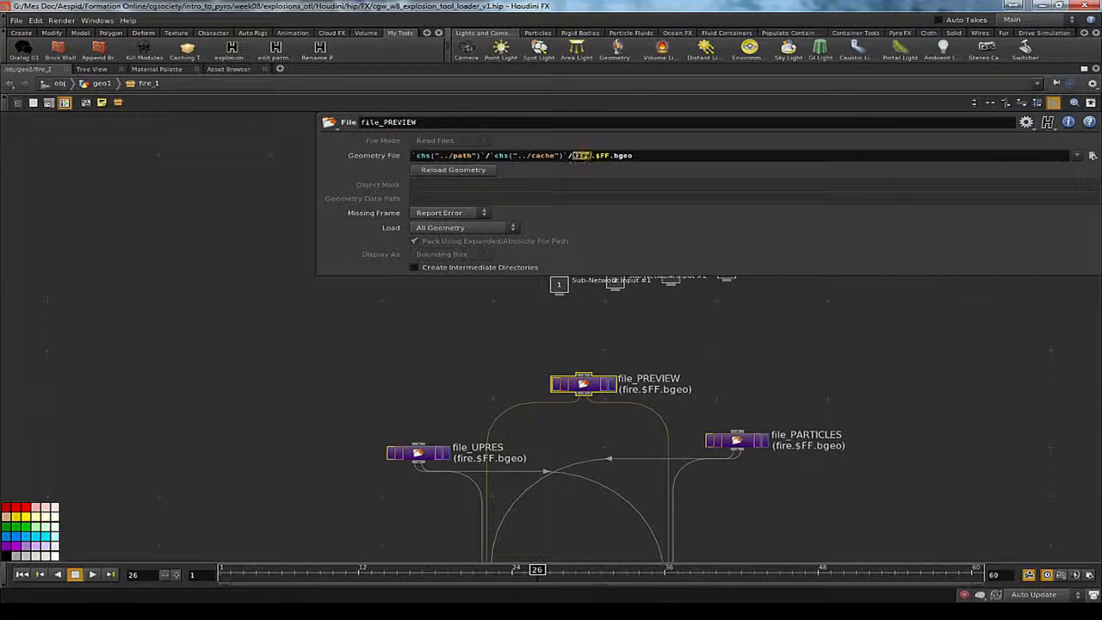
pyautogui.write('preview')
pyautogui.press('Return')
pyautogui.click(736, 439)
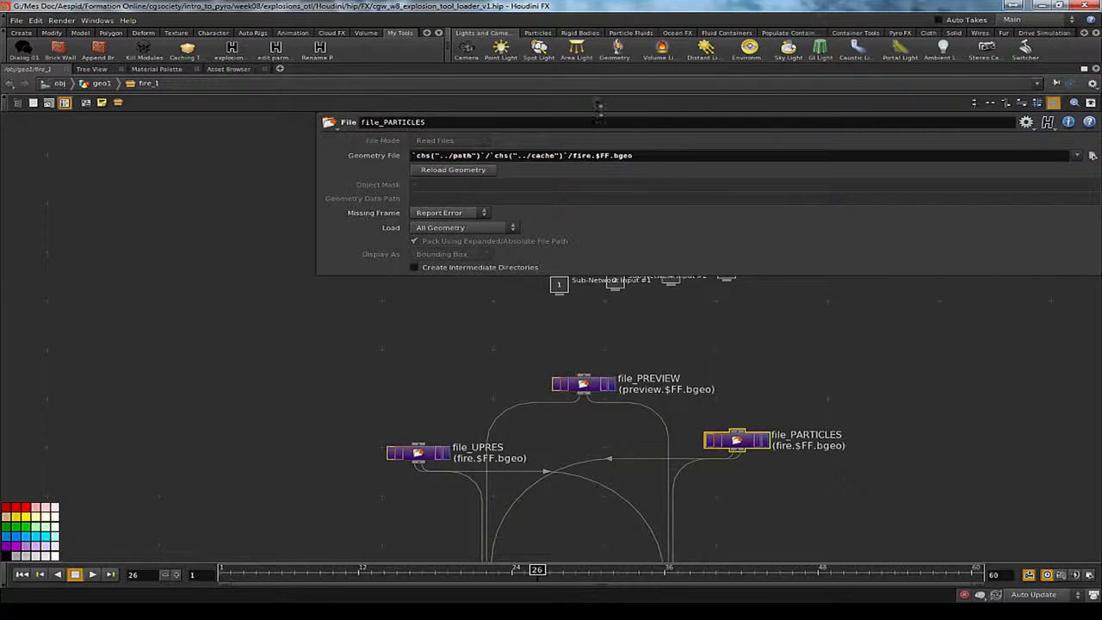
pyautogui.moveTo(572, 156); pyautogui.dragTo(582, 156)
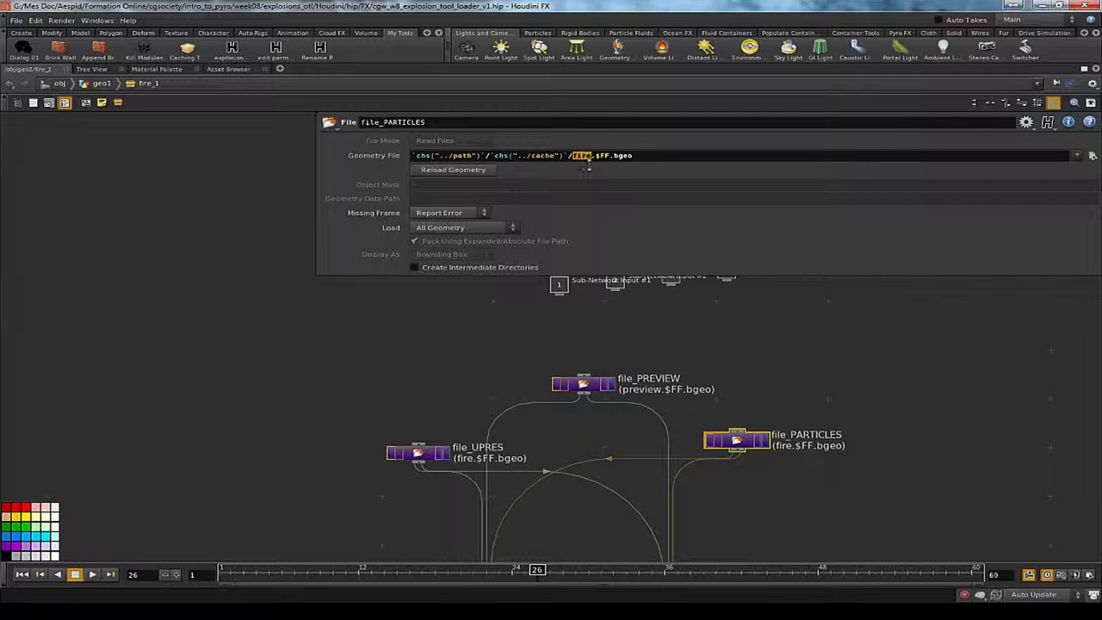
pyautogui.write('particles')
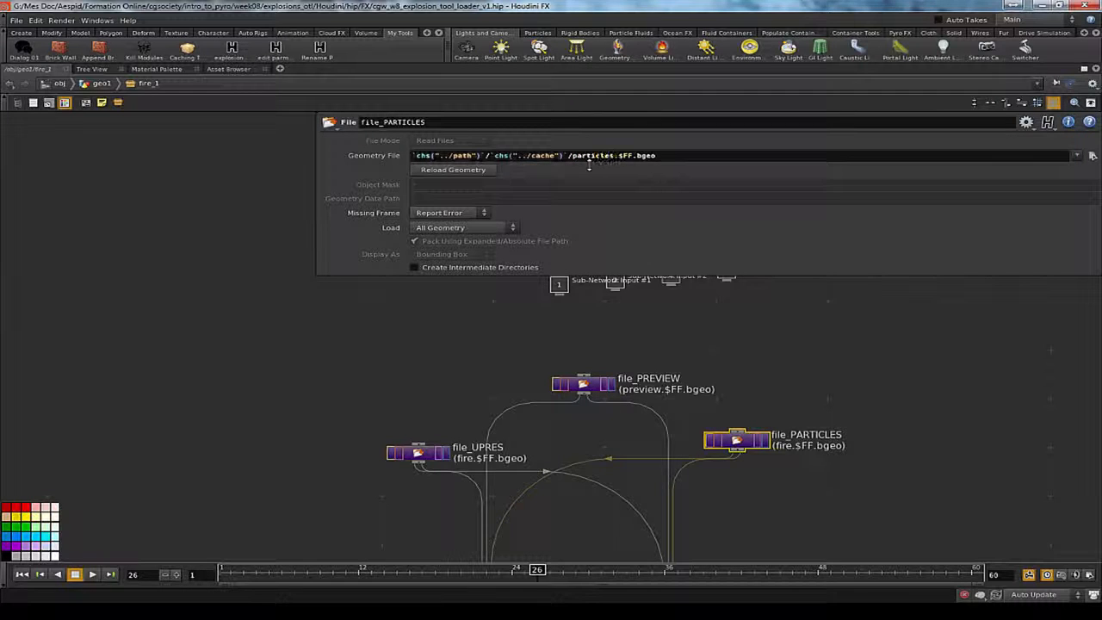
# Step: Compare the three caches in the viewport by cycling switch__VIEWPORT's Select Input through 0, 1, 2 and back to 0, and check switch__RENDER's inputs
pyautogui.moveTo(352, 350); pyautogui.dragTo(353, 254, button='middle')
pyautogui.click(491, 501)
pyautogui.moveTo(389, 472); pyautogui.dragTo(406, 446, button='middle')
pyautogui.rightClick(465, 502)
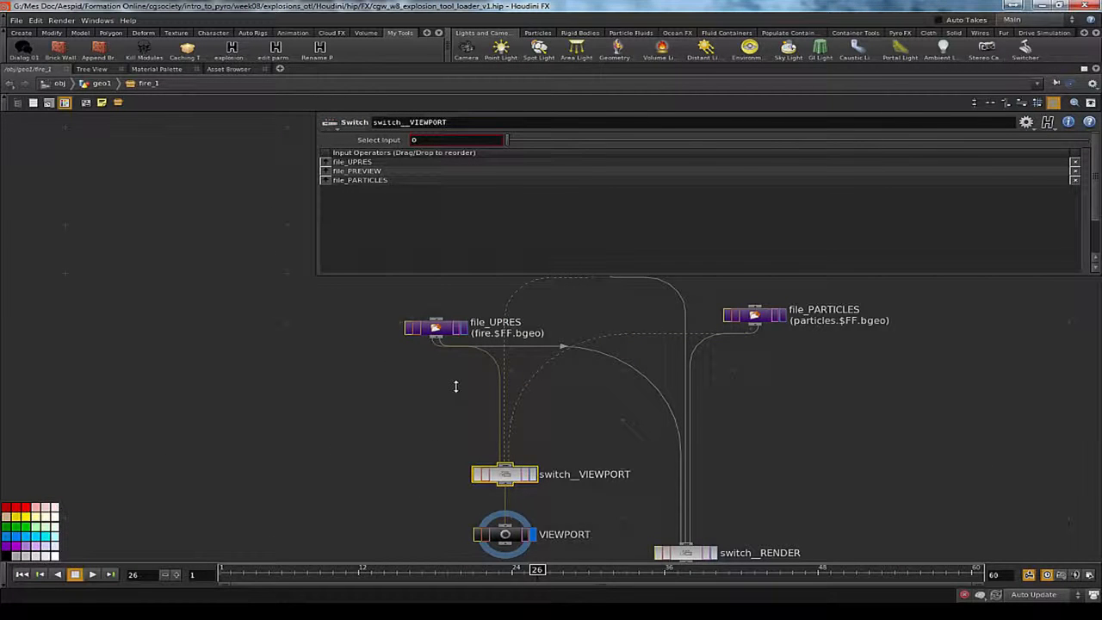
pyautogui.press('p')
pyautogui.hotkey('ctrl', 'b')
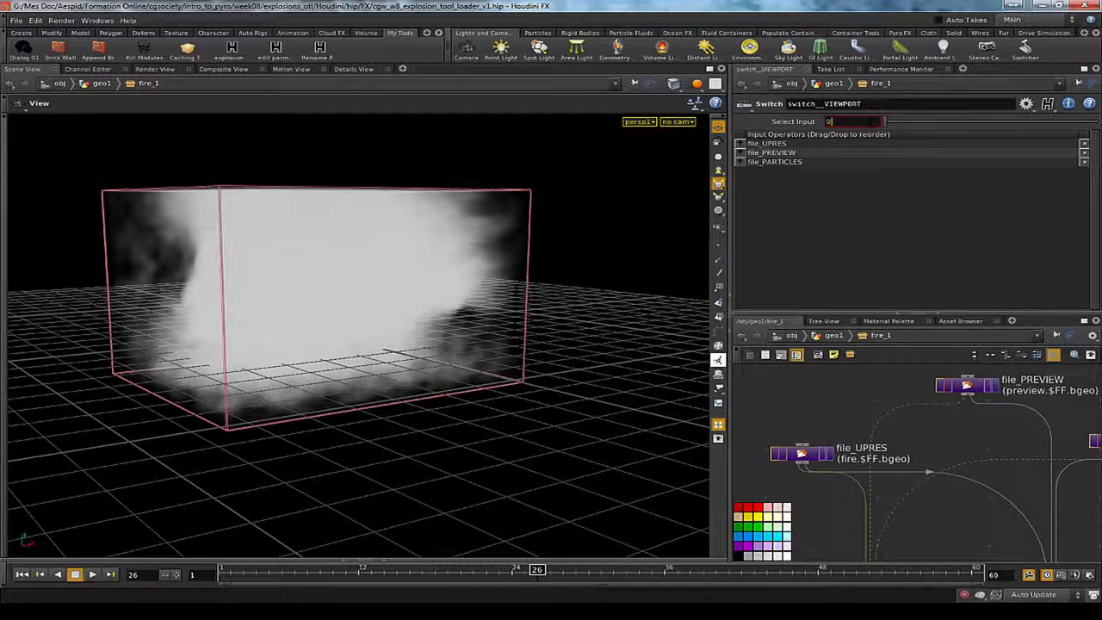
pyautogui.scroll(1, 871, 121)
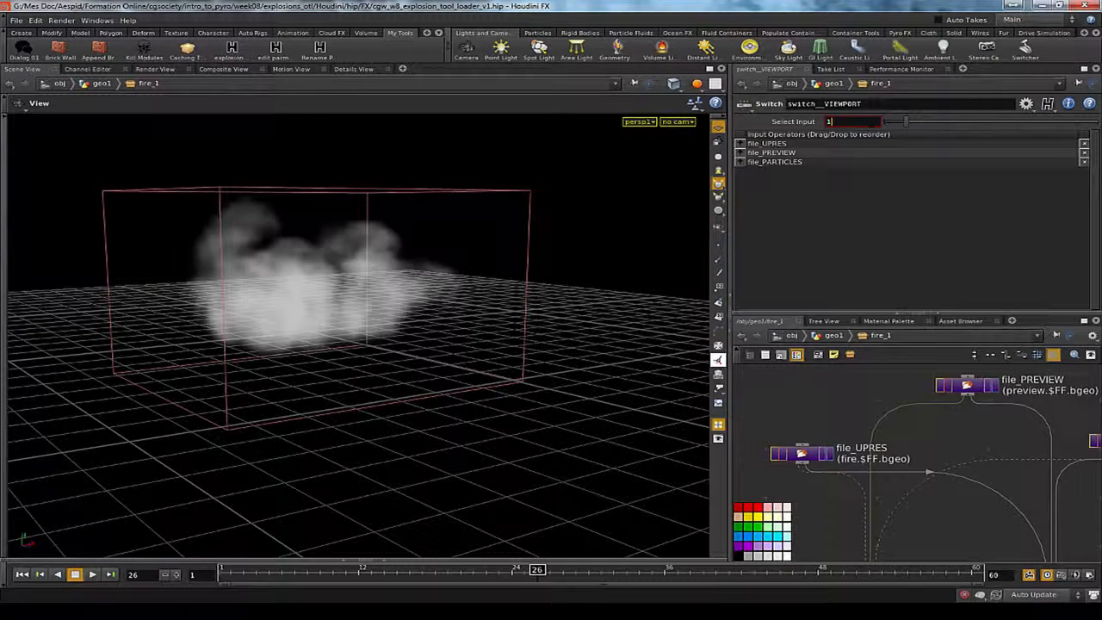
pyautogui.scroll(1, 871, 121)
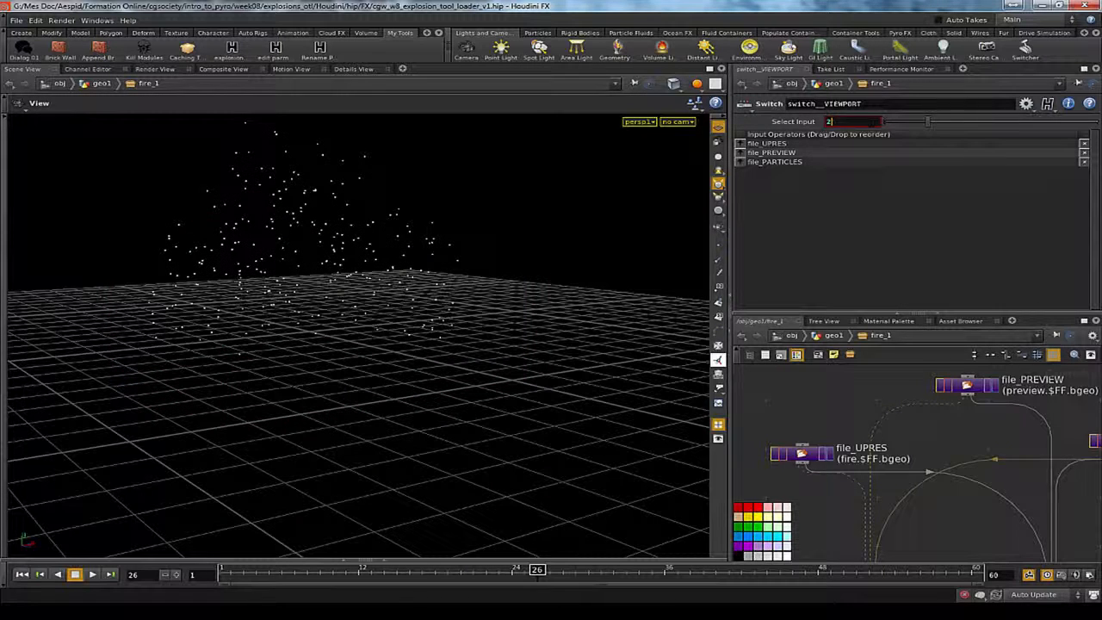
pyautogui.scroll(-1, 871, 121)
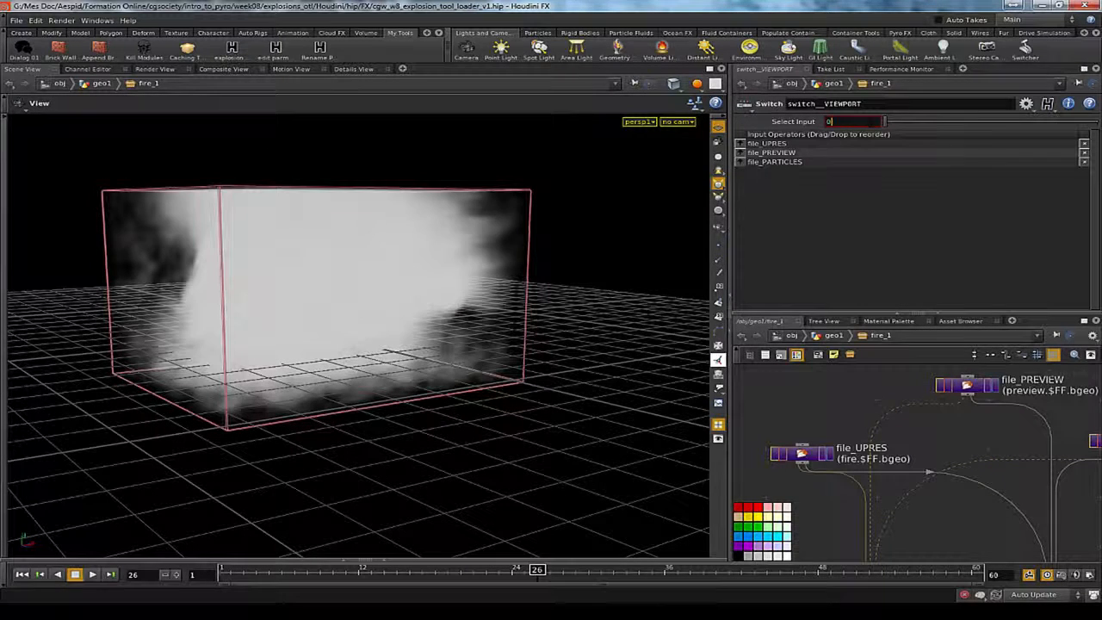
pyautogui.scroll(-4, 822, 405)
pyautogui.click(925, 509)
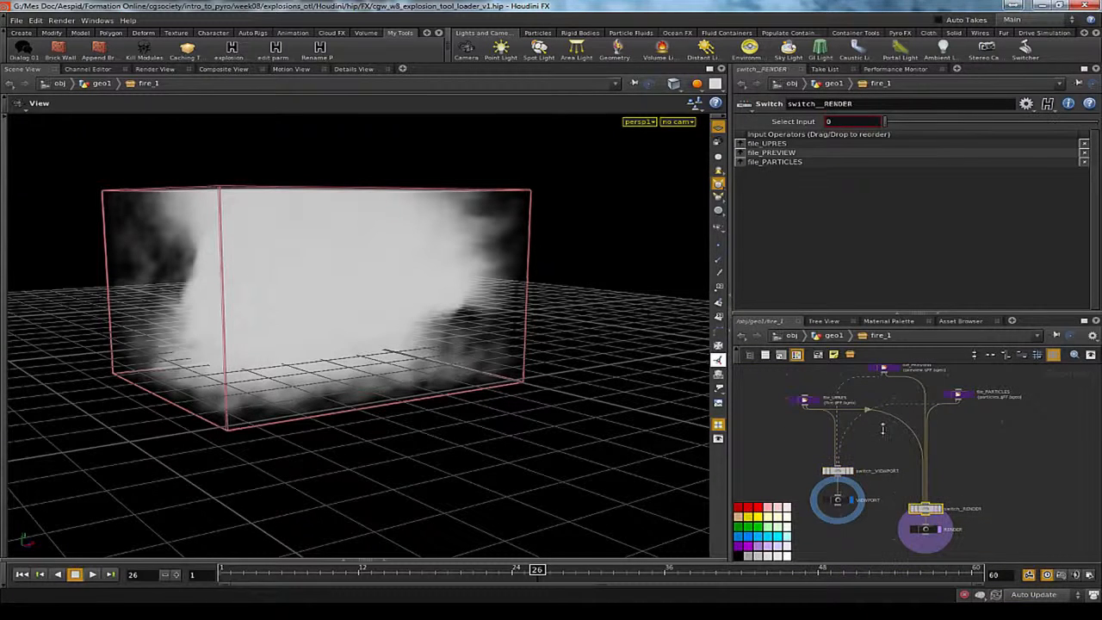
pyautogui.click(889, 461)
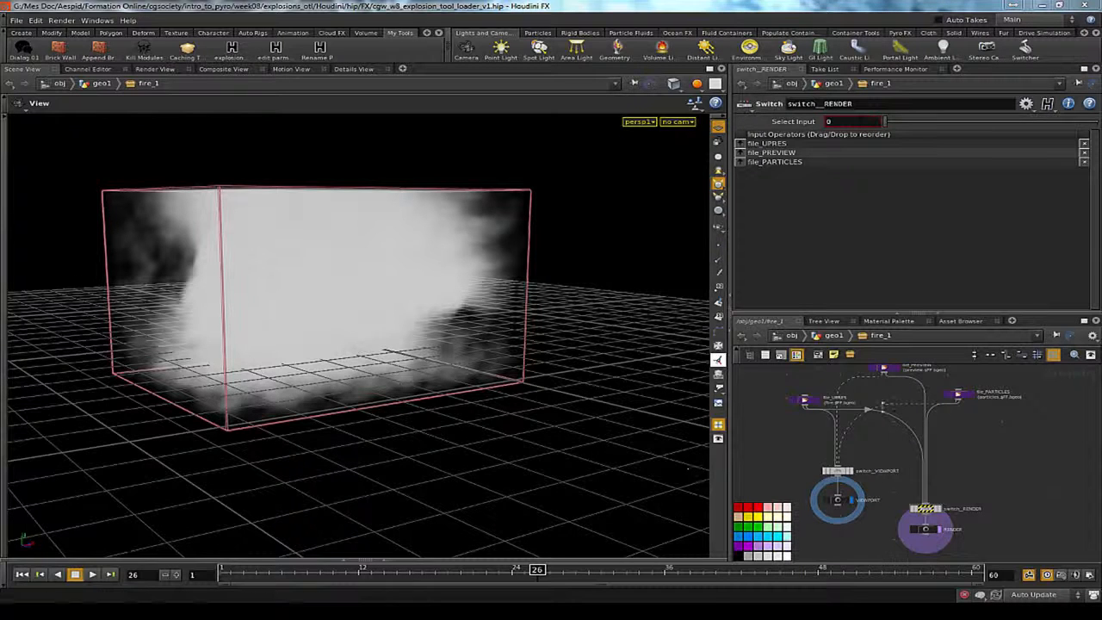
# Step: Add a Color node and insert it directly below file_PREVIEW, ahead of the switches
pyautogui.scroll(5, 856, 387)
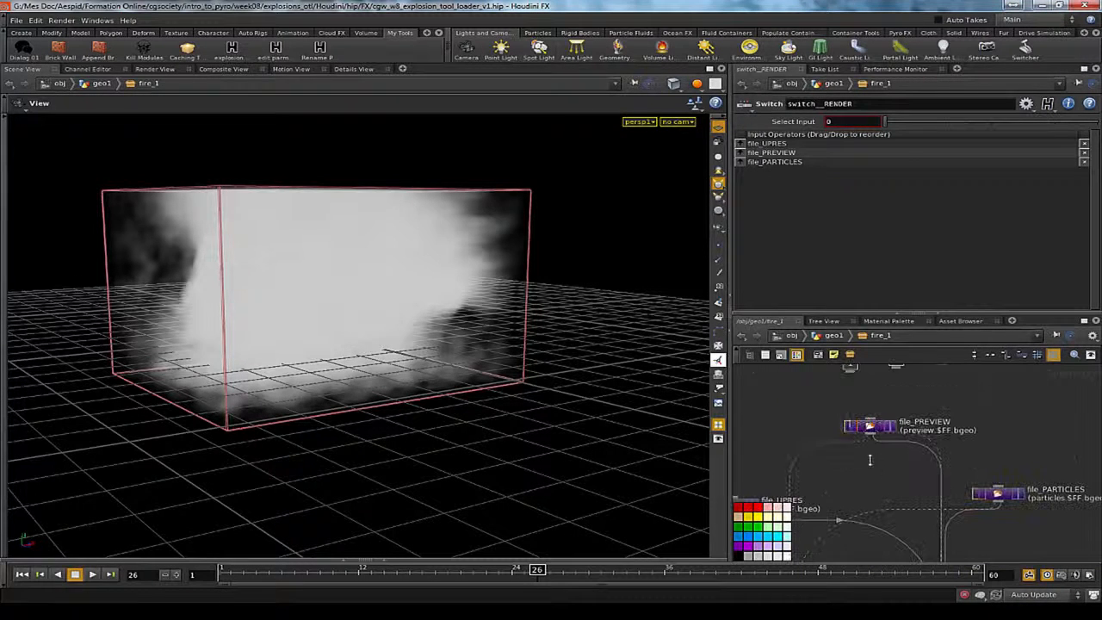
pyautogui.press('Tab')
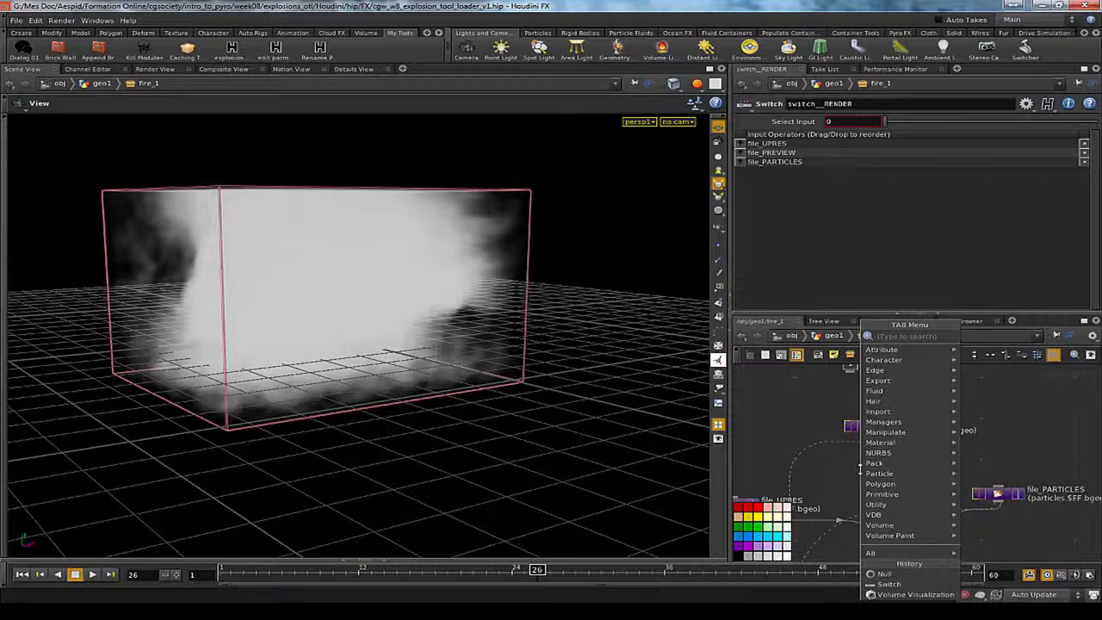
pyautogui.press('Escape')
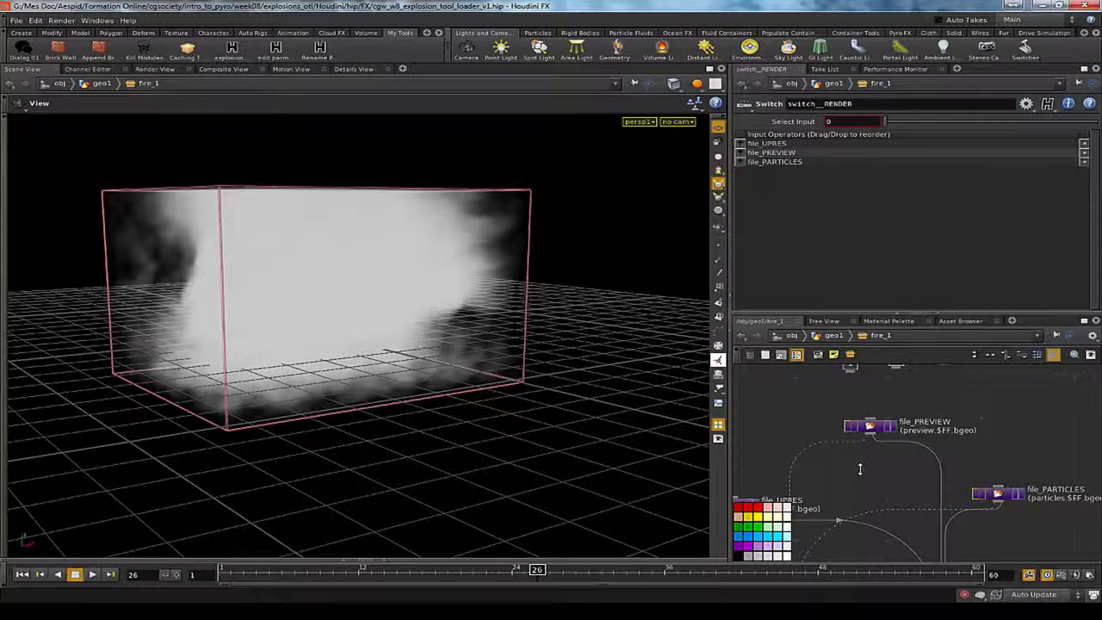
pyautogui.press('Tab')
pyautogui.press('Escape')
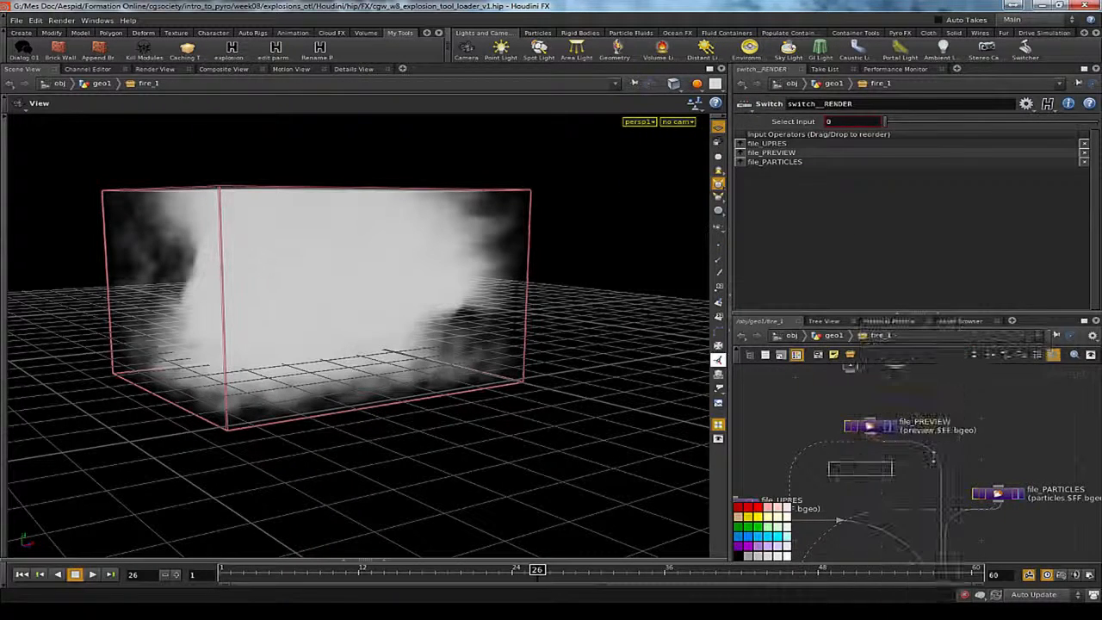
pyautogui.click(947, 465)
pyautogui.moveTo(788, 458); pyautogui.dragTo(789, 460)
pyautogui.moveTo(789, 460); pyautogui.dragTo(870, 468)
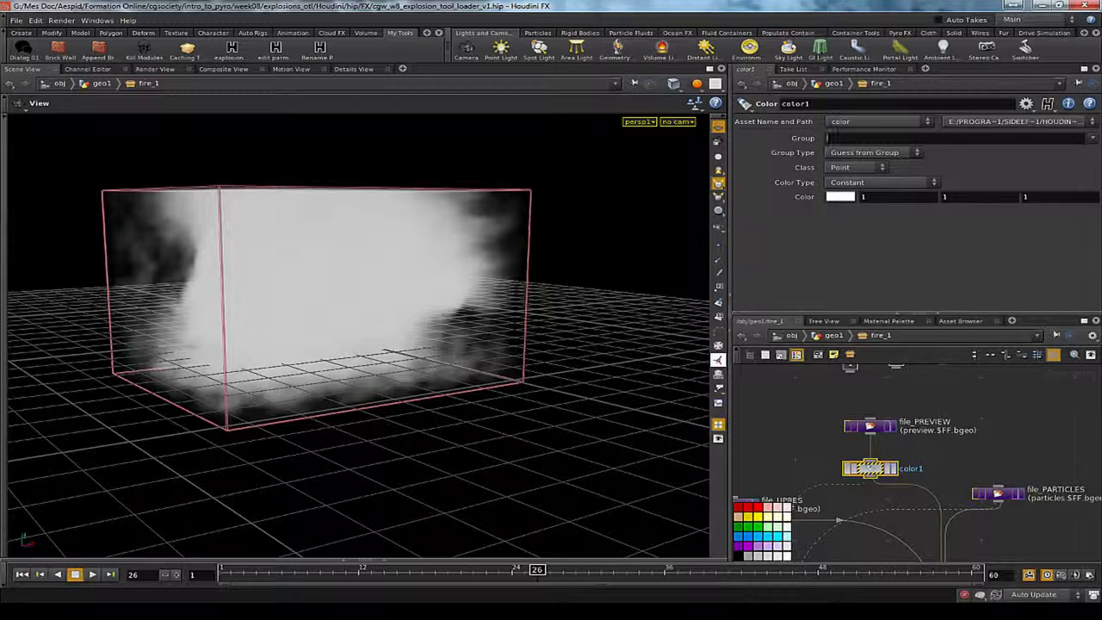
pyautogui.write('@name==heate')
pyautogui.press('BackSpace')
pyautogui.click(835, 196)
pyautogui.moveTo(946, 244); pyautogui.dragTo(890, 245)
pyautogui.moveTo(929, 176); pyautogui.dragTo(919, 176)
pyautogui.click(924, 277)
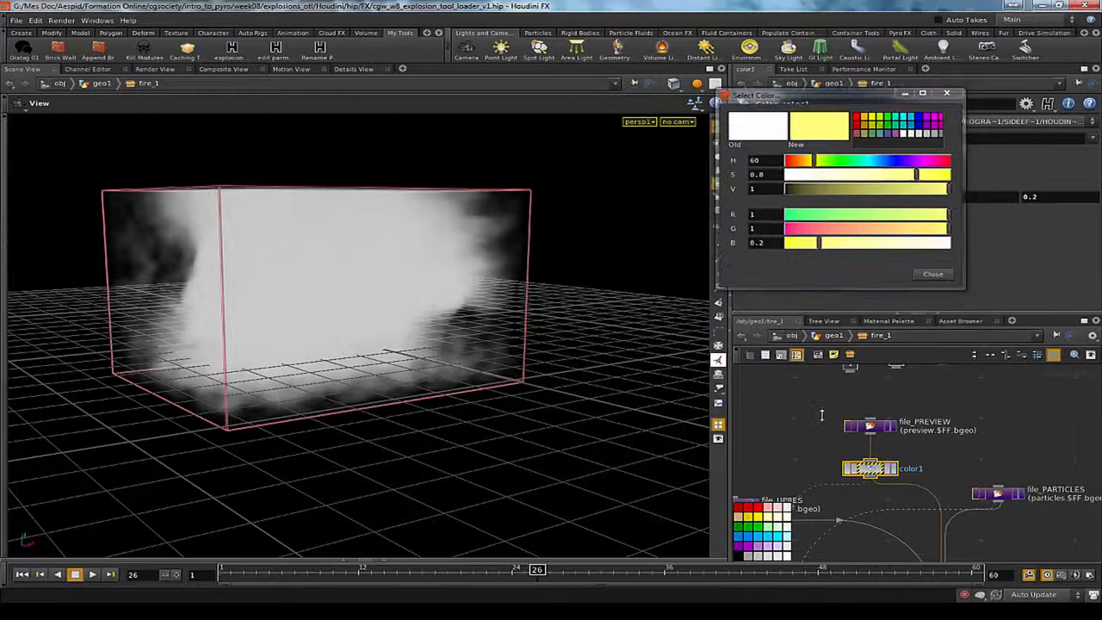
# Step: Check the node information of the Color node below file_PREVIEW
pyautogui.moveTo(804, 398); pyautogui.dragTo(902, 411, button='right')
pyautogui.moveTo(903, 414); pyautogui.dragTo(887, 439, button='middle')
pyautogui.moveTo(889, 439); pyautogui.dragTo(881, 479, button='right')
pyautogui.moveTo(881, 473); pyautogui.dragTo(853, 519, button='middle')
pyautogui.moveTo(883, 422); pyautogui.dragTo(890, 412, button='right')
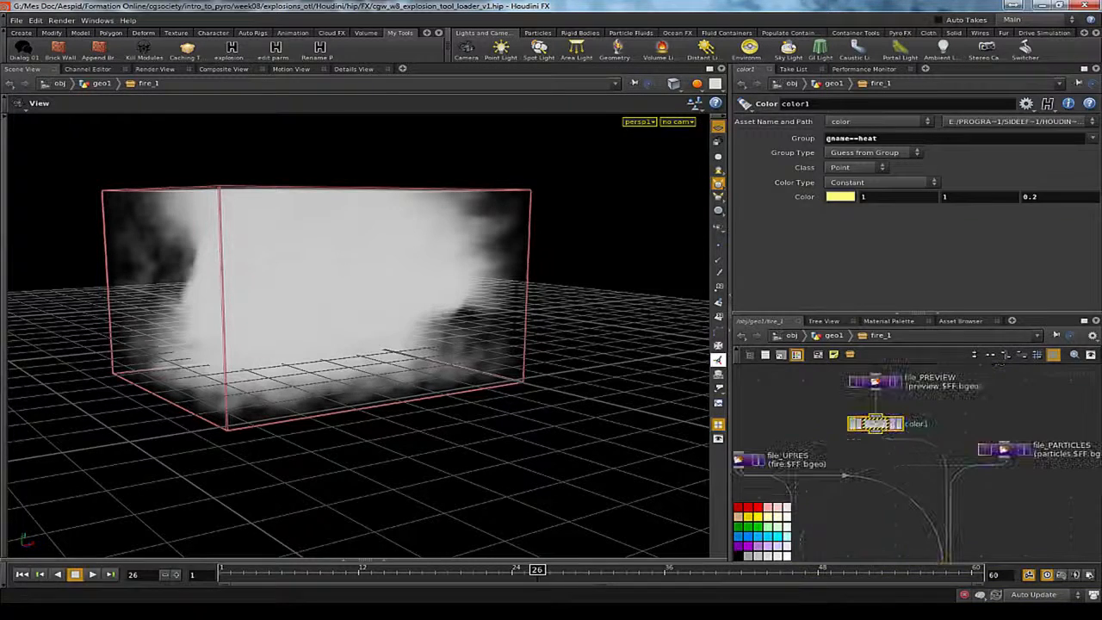
pyautogui.middleClick(873, 423)
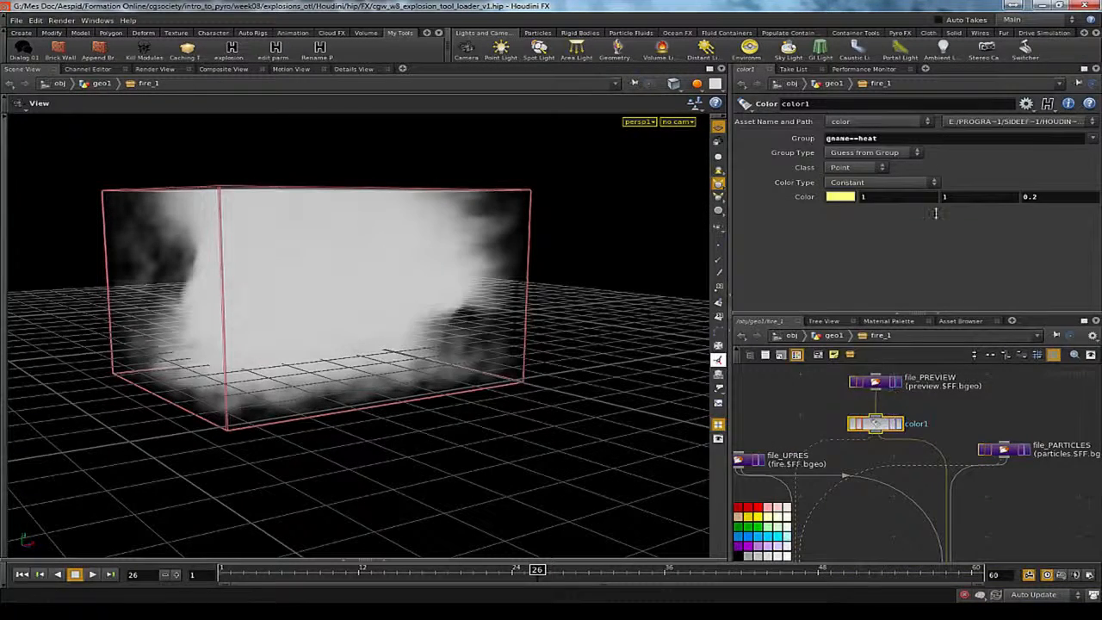
# Step: Open the parameter interface editor for the fire_1 subnetwork
pyautogui.press('u')
pyautogui.scroll(1, 855, 460)
pyautogui.moveTo(1046, 400); pyautogui.dragTo(835, 481, button='middle')
pyautogui.scroll(4, 908, 448)
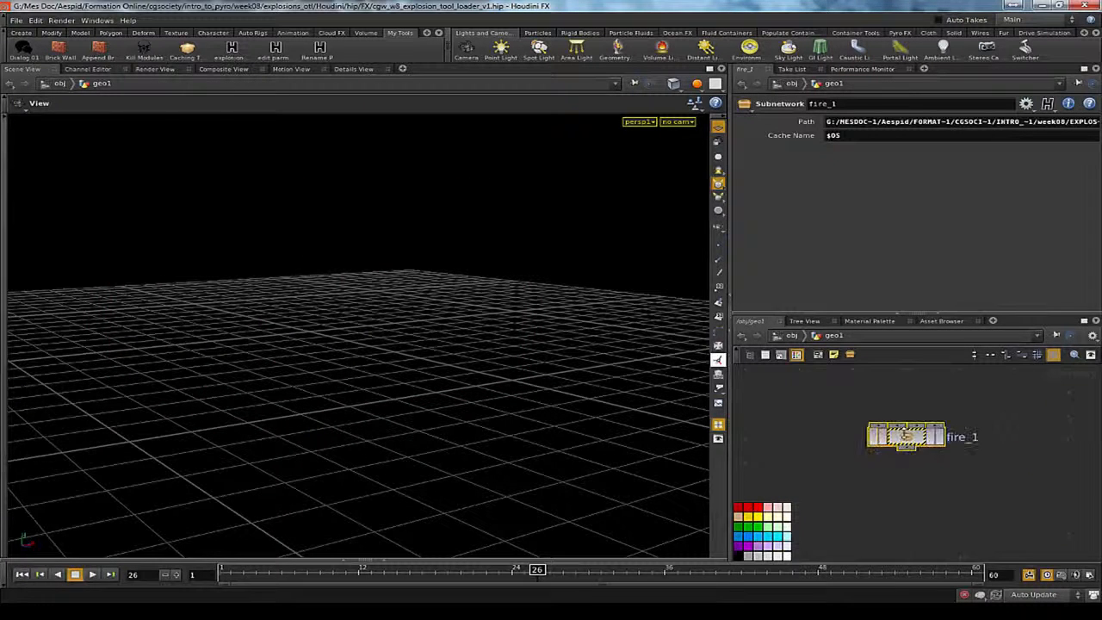
pyautogui.scroll(1, 905, 435)
pyautogui.rightClick(906, 436)
pyautogui.click(864, 487)
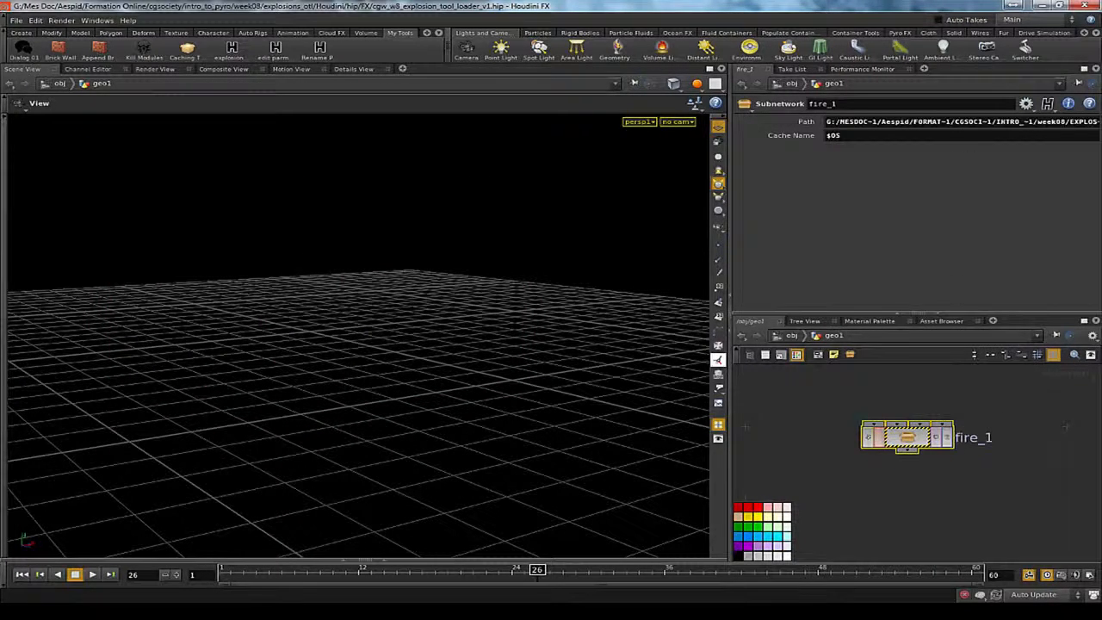
pyautogui.click(1025, 104)
pyautogui.click(912, 115)
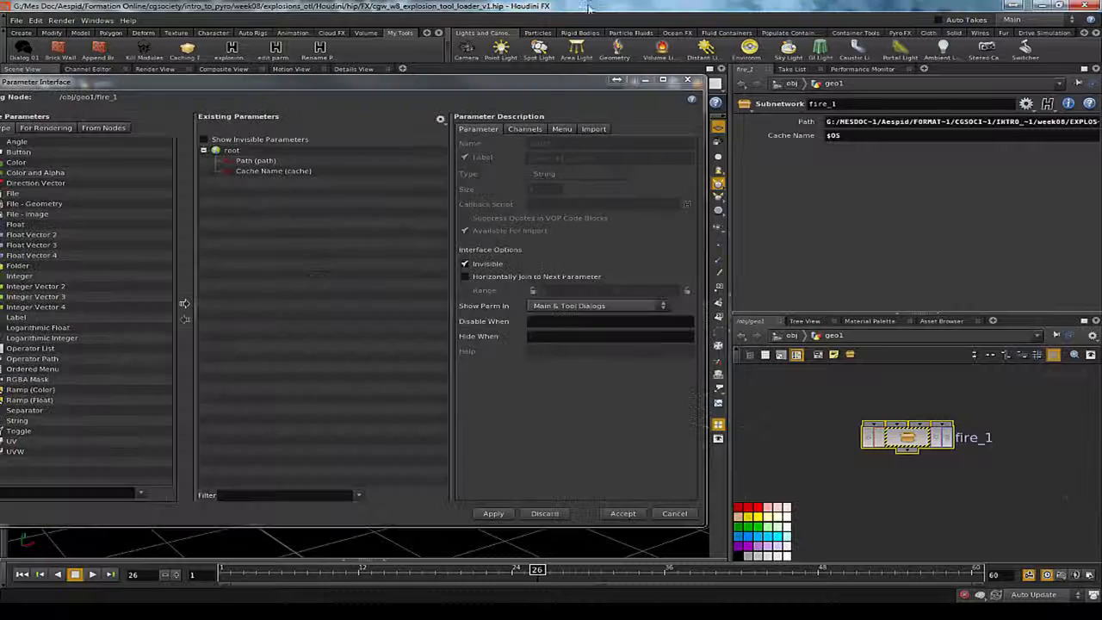
# Step: Go inside fire_1 and add color1's Color parameter to the subnetwork's existing parameters after Cache Name
pyautogui.doubleClick(907, 437)
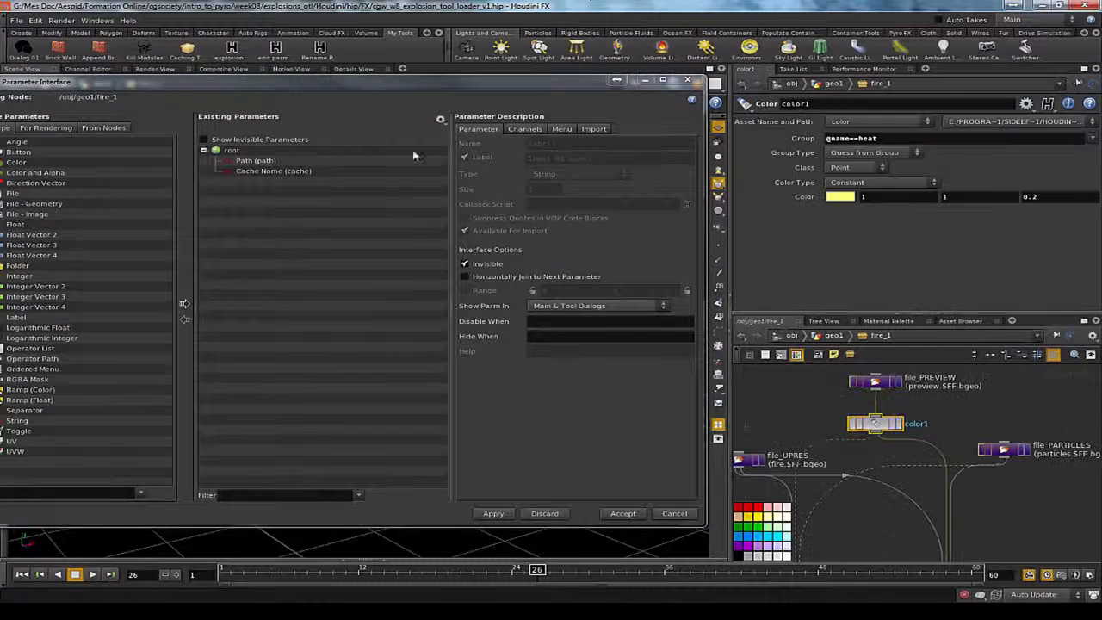
pyautogui.click(440, 119)
pyautogui.click(439, 117)
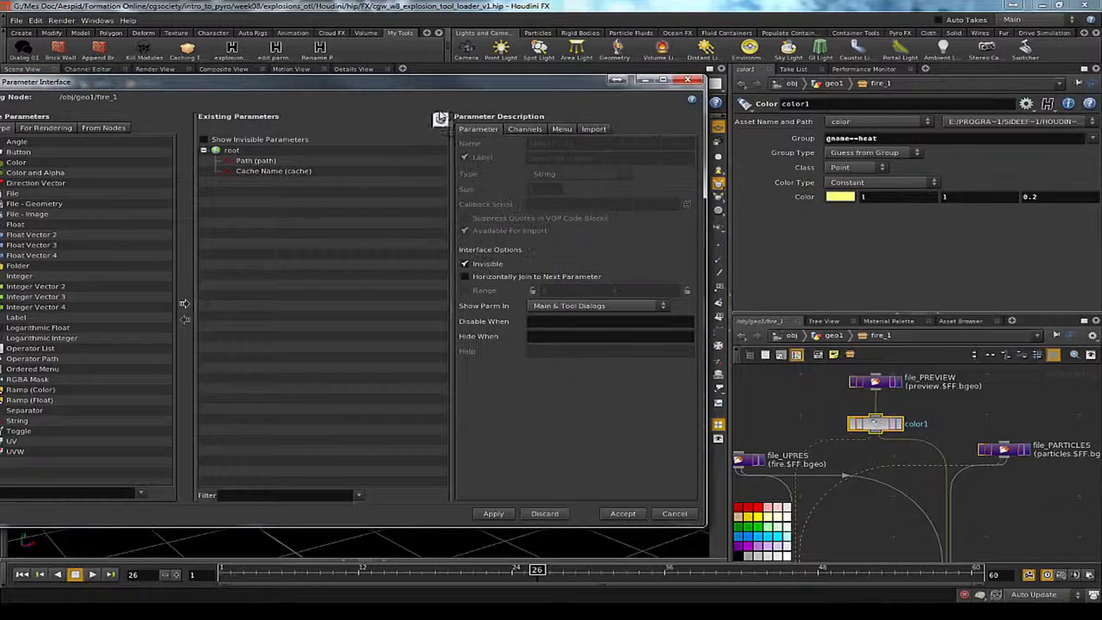
pyautogui.click(440, 119)
pyautogui.click(457, 182)
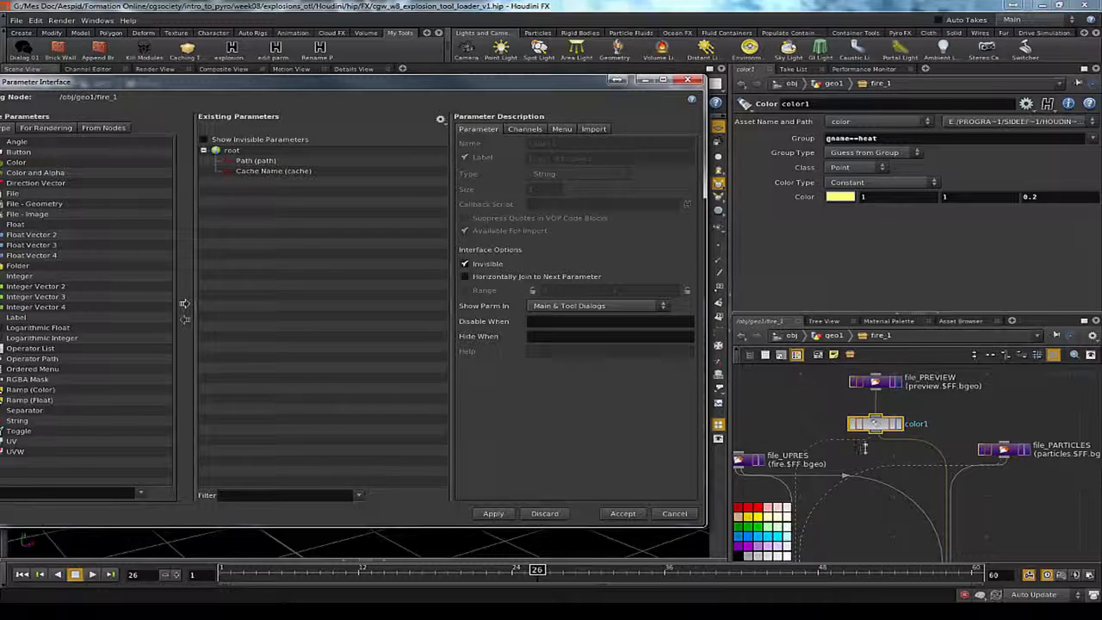
pyautogui.moveTo(805, 197); pyautogui.dragTo(344, 230)
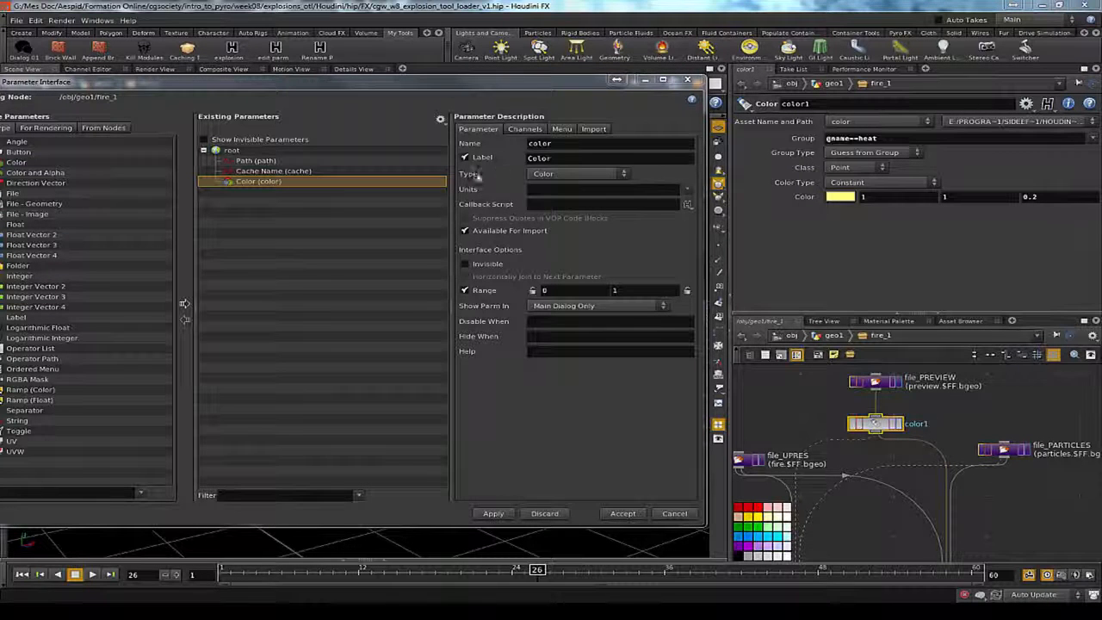
# Step: Label the new color parameter Fire Color, apply it to fire_1 and move the parameter editor aside
pyautogui.moveTo(564, 158); pyautogui.dragTo(298, 205)
pyautogui.press('BackSpace')
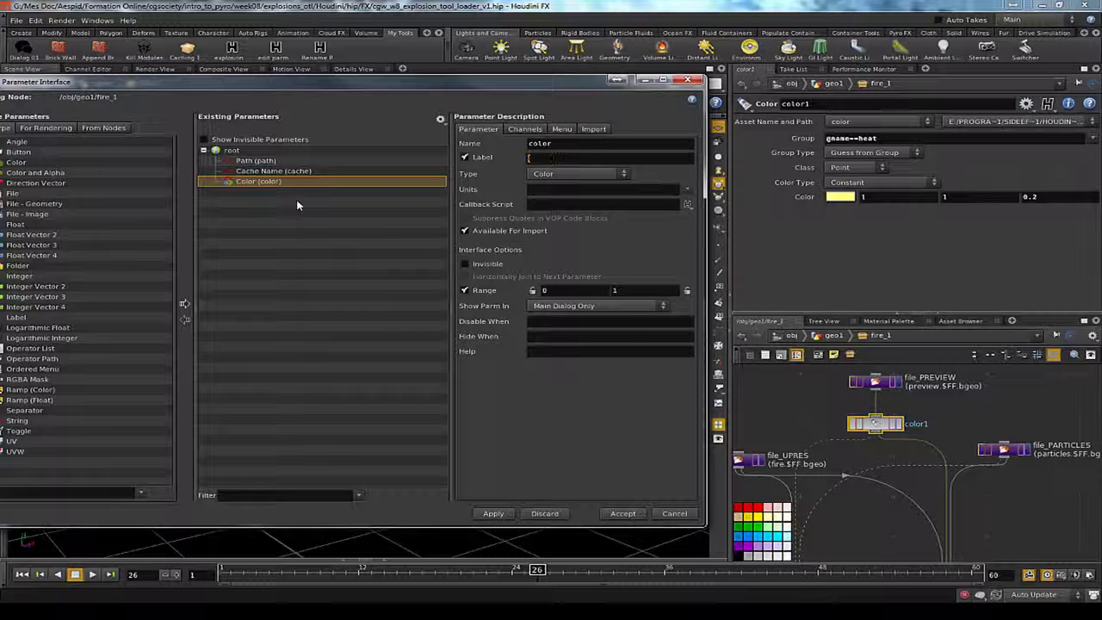
pyautogui.write('Fire')
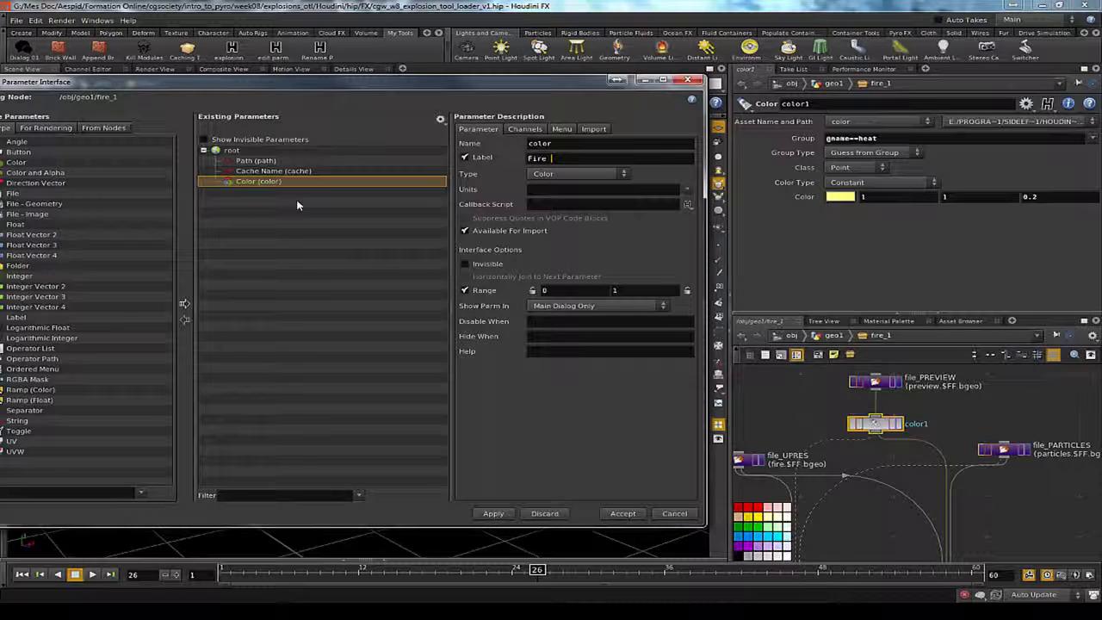
pyautogui.write('Color')
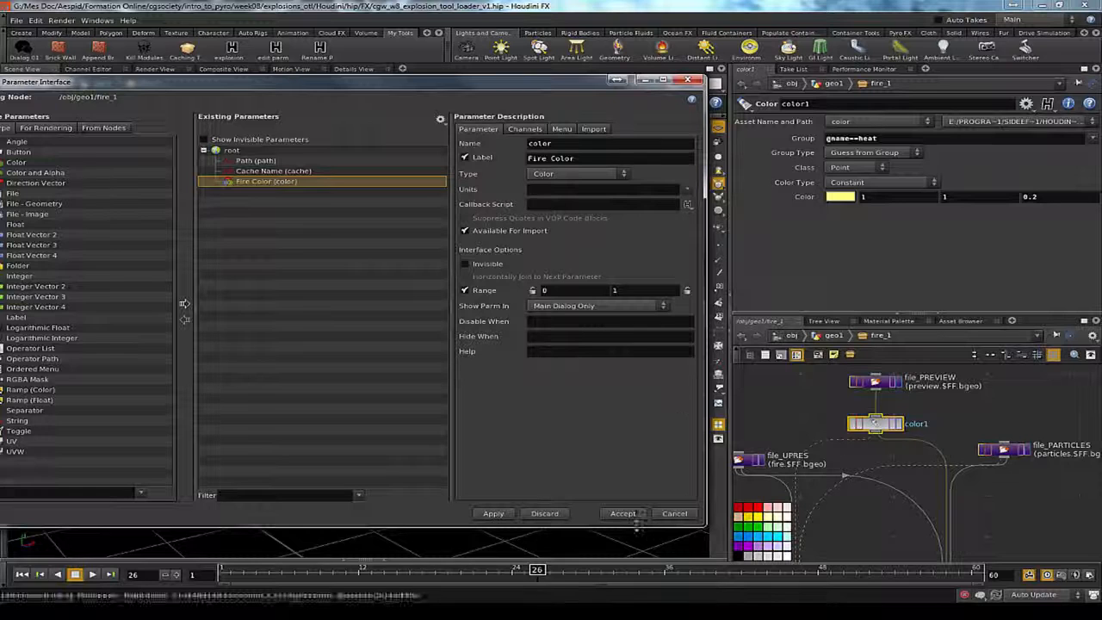
pyautogui.click(498, 515)
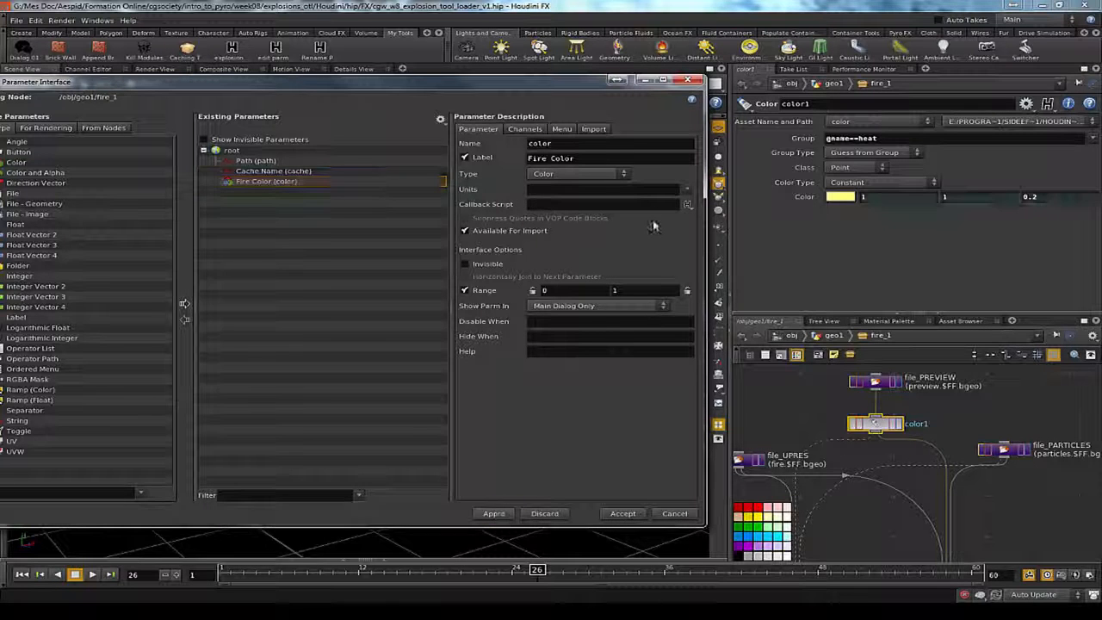
pyautogui.moveTo(351, 82); pyautogui.dragTo(0, 142)
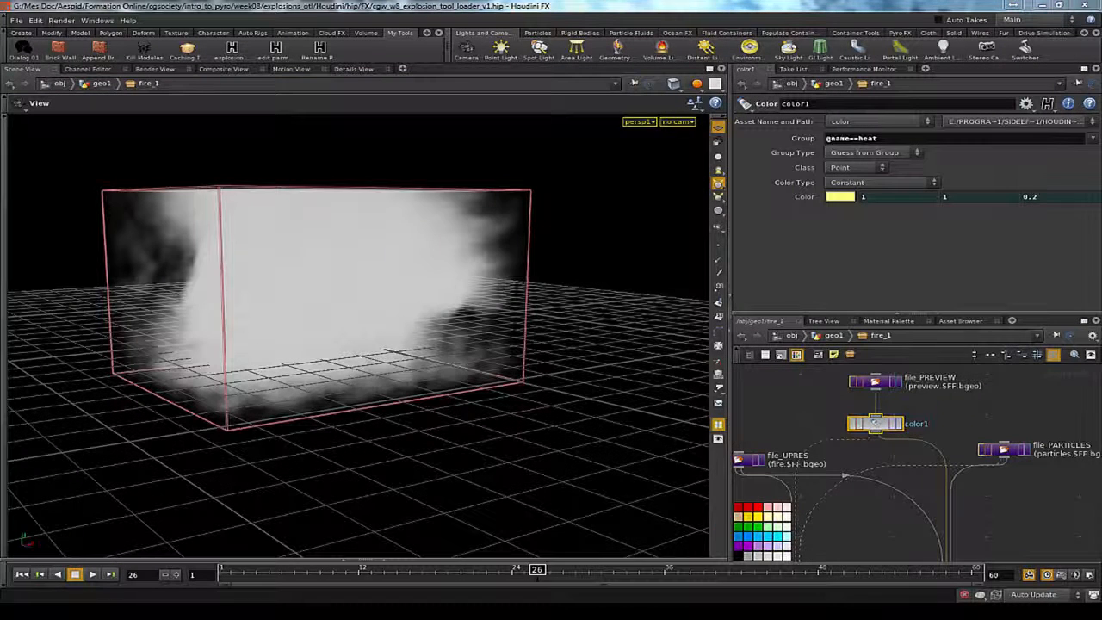
# Step: Try multiplying the red channel reference of the Color node's color by 10
pyautogui.moveTo(364, 395); pyautogui.dragTo(287, 362)
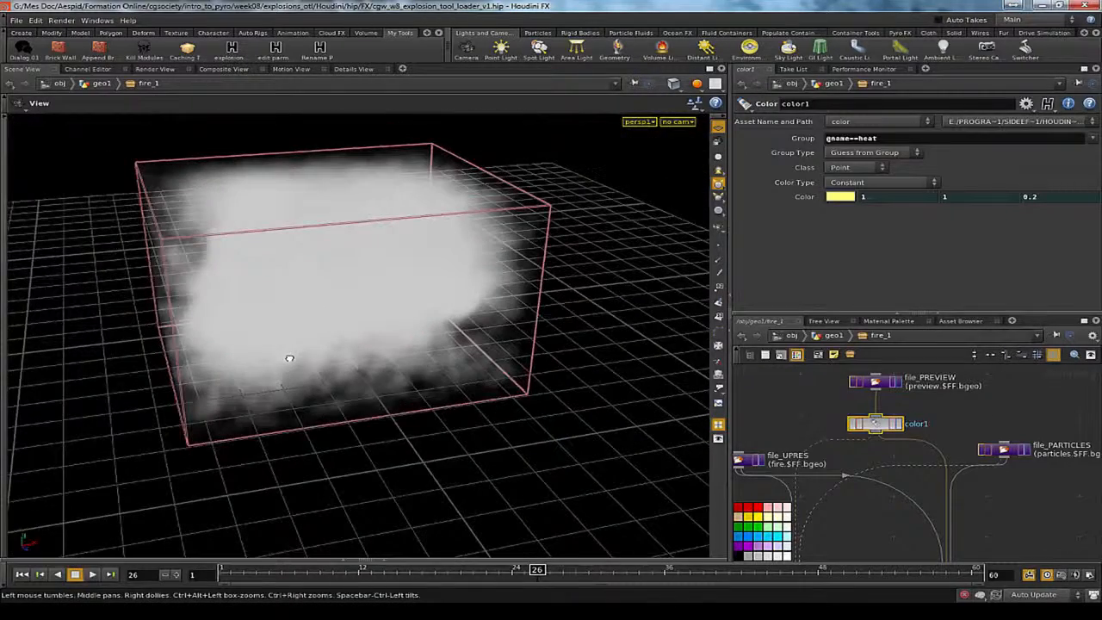
pyautogui.click(816, 197)
pyautogui.click(929, 197)
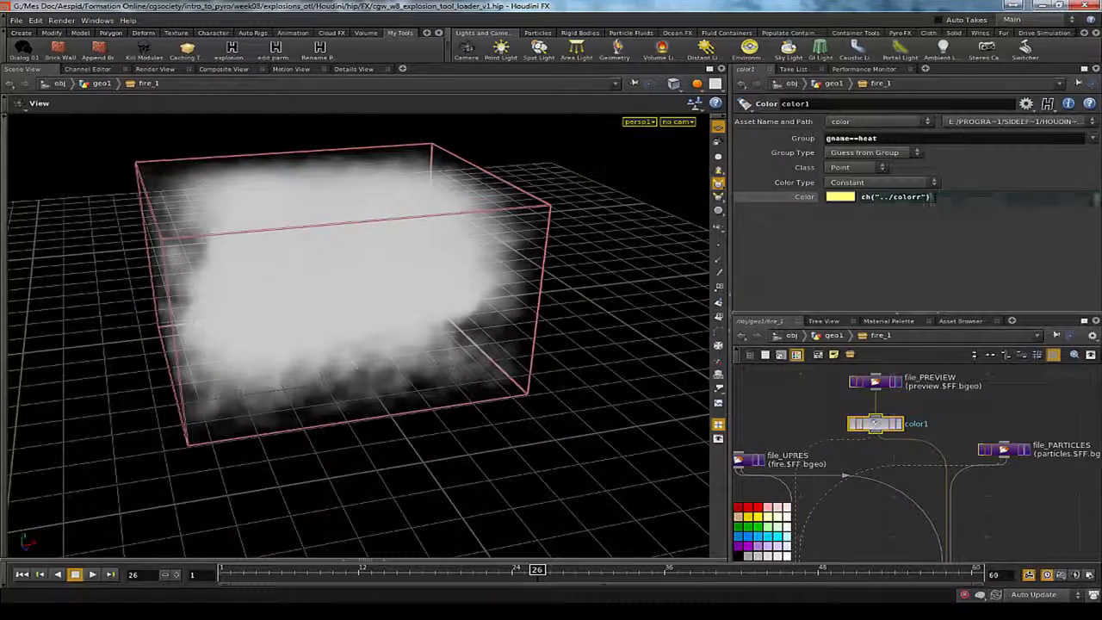
pyautogui.write('*1')
pyautogui.press('Return')
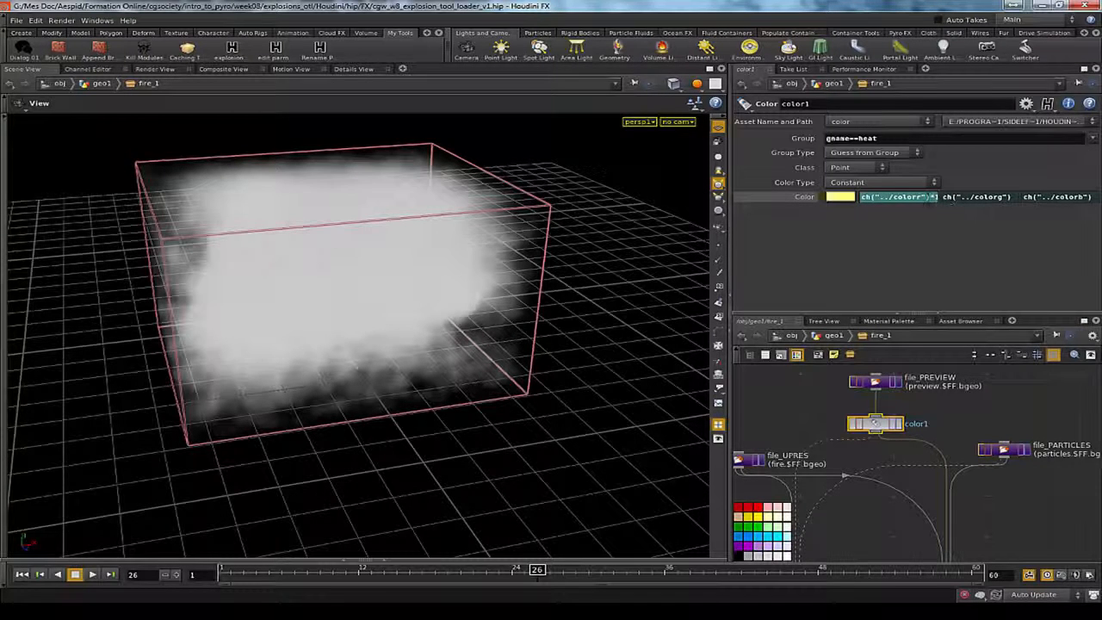
pyautogui.click(930, 197)
pyautogui.write('0')
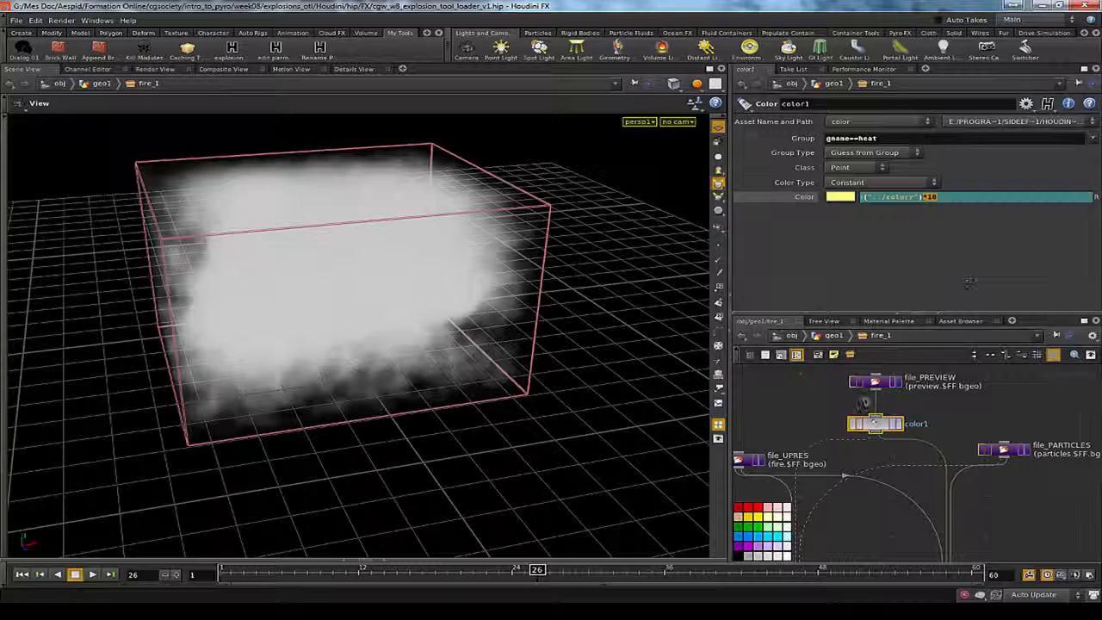
pyautogui.press('Return')
# Step: Set switch__VIEWPORT's Select Input to 1 and inspect the colored preview from another angle
pyautogui.scroll(4, 871, 500)
pyautogui.click(842, 446)
pyautogui.moveTo(885, 121); pyautogui.dragTo(905, 121)
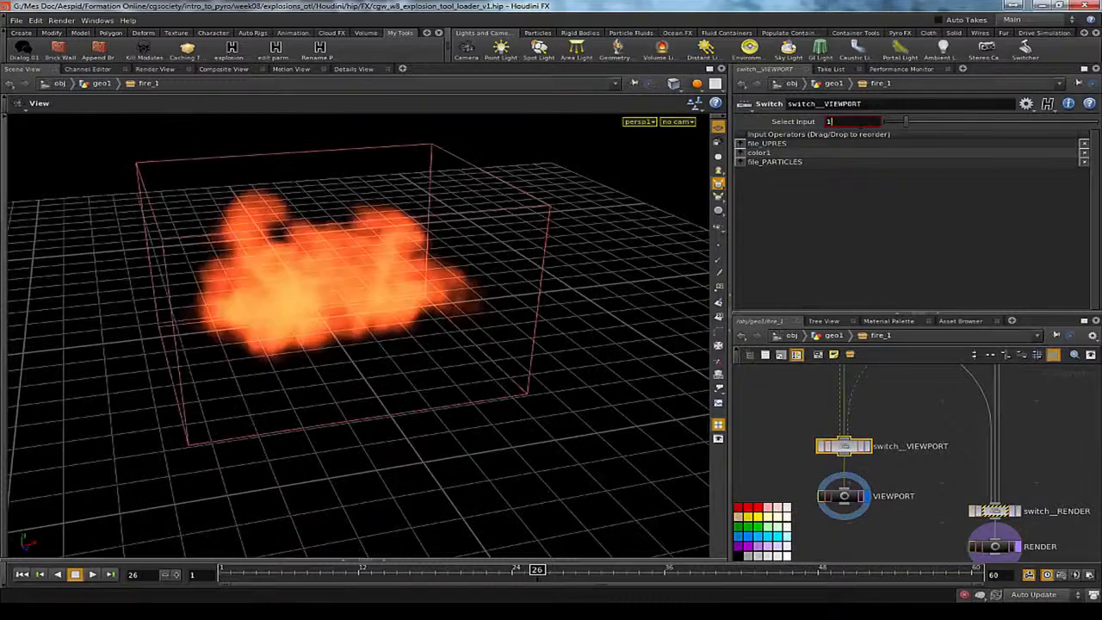
pyautogui.moveTo(596, 317); pyautogui.dragTo(286, 362)
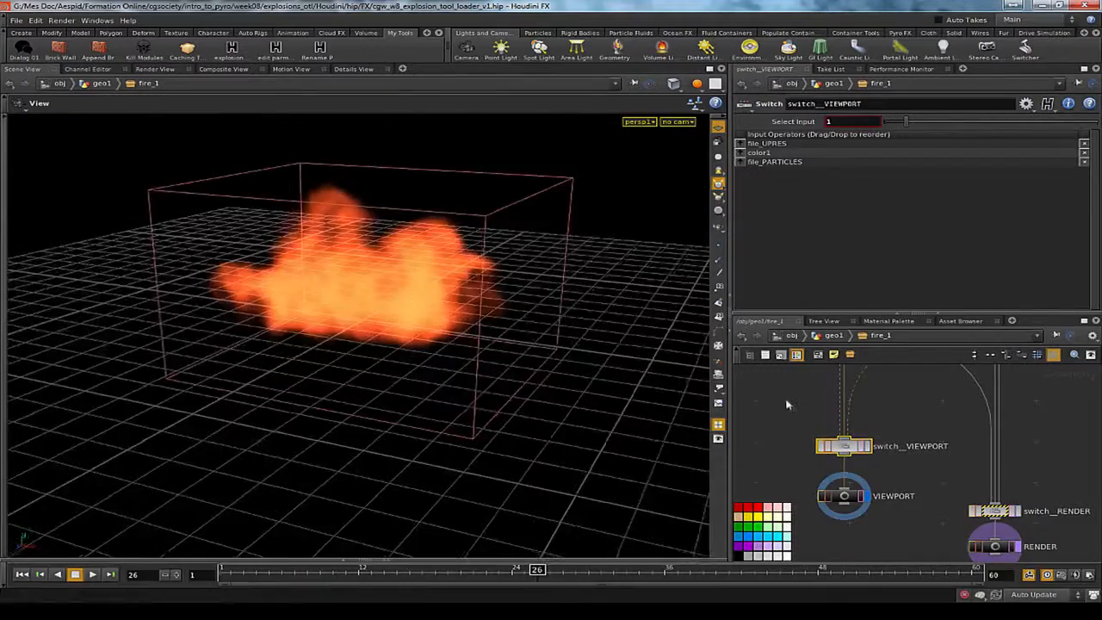
# Step: Remove the multiplication by 10 from color1's red channel, leaving only ch("../colorr")
pyautogui.moveTo(784, 415); pyautogui.dragTo(791, 513, button='middle')
pyautogui.scroll(-5, 846, 447)
pyautogui.click(879, 422)
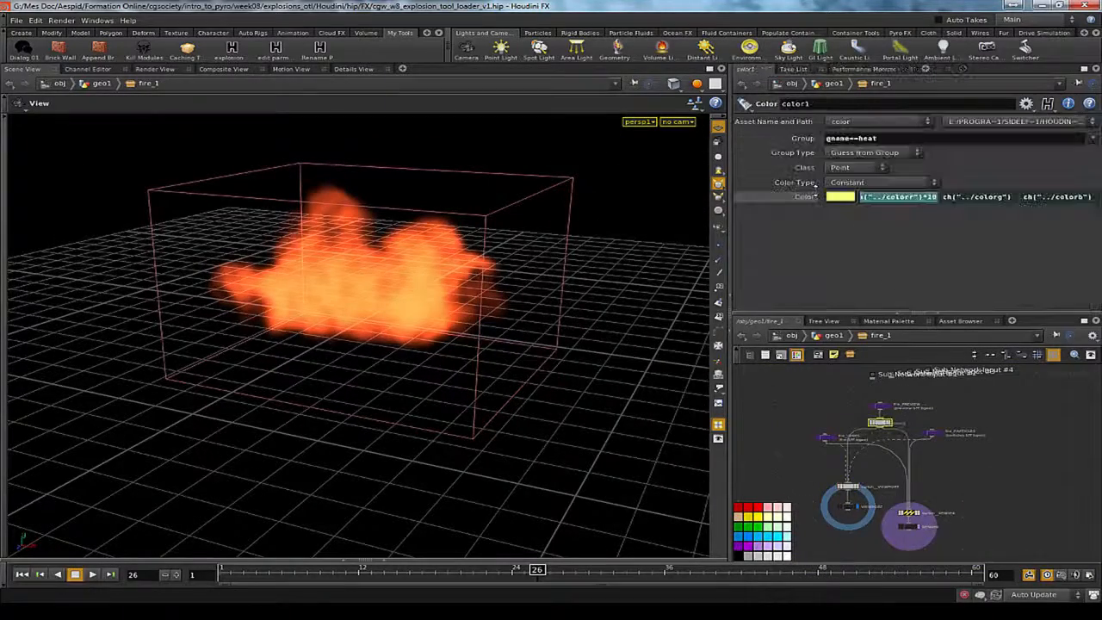
pyautogui.click(959, 197)
pyautogui.press('BackSpace')
pyautogui.press('BackSpace')
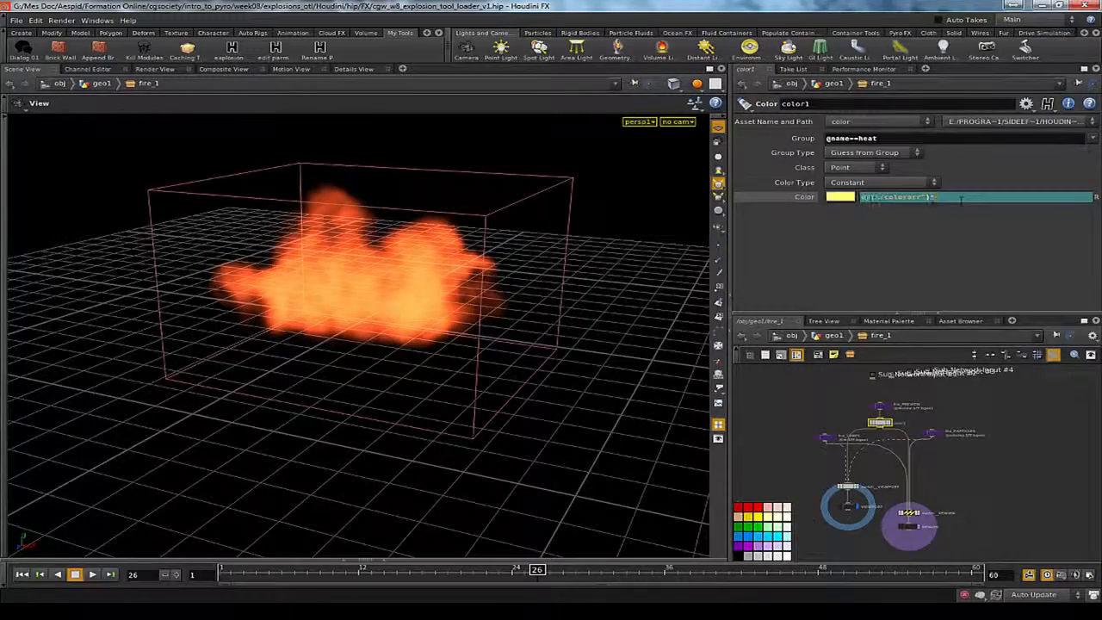
pyautogui.press('Return')
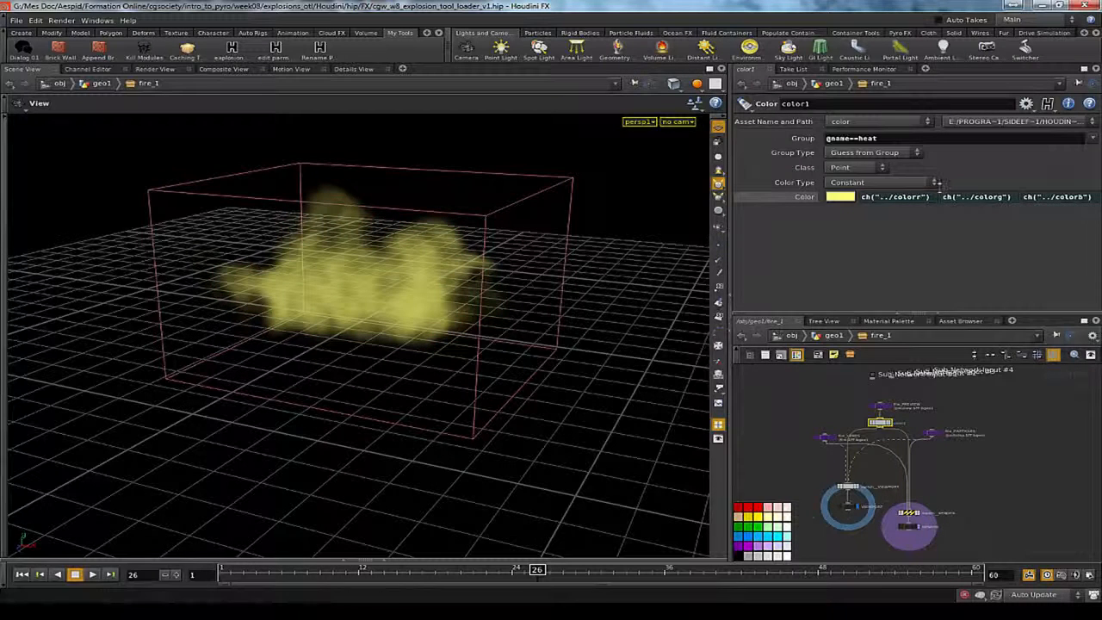
# Step: Add a float parameter named multi, labelled Fire Color Multiplier, to the fire_1 subnetwork
pyautogui.click(931, 197)
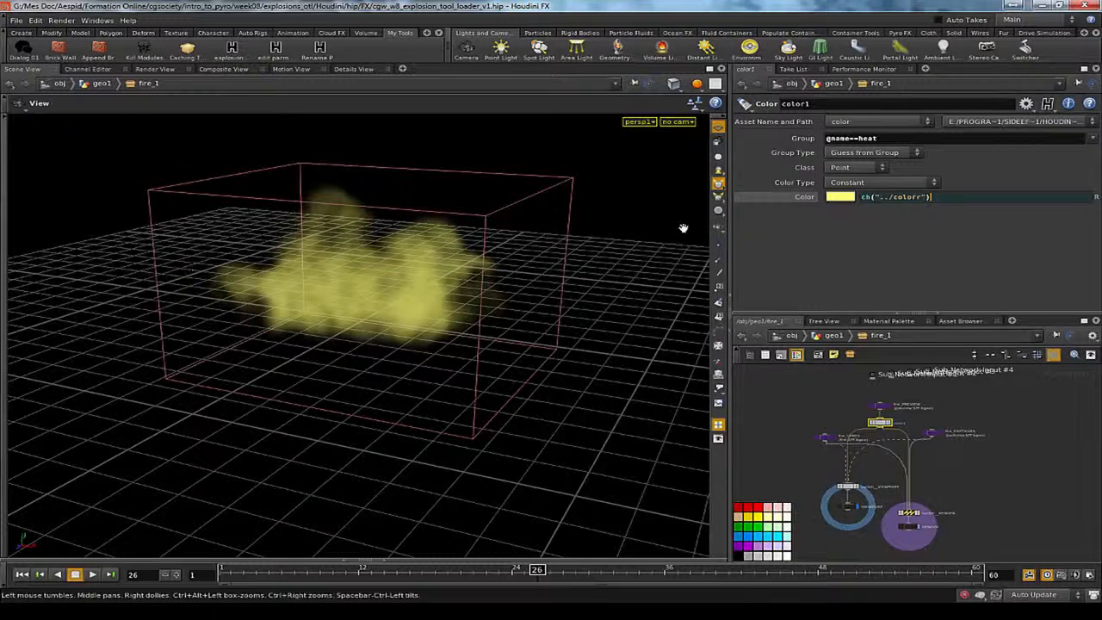
pyautogui.click(844, 276)
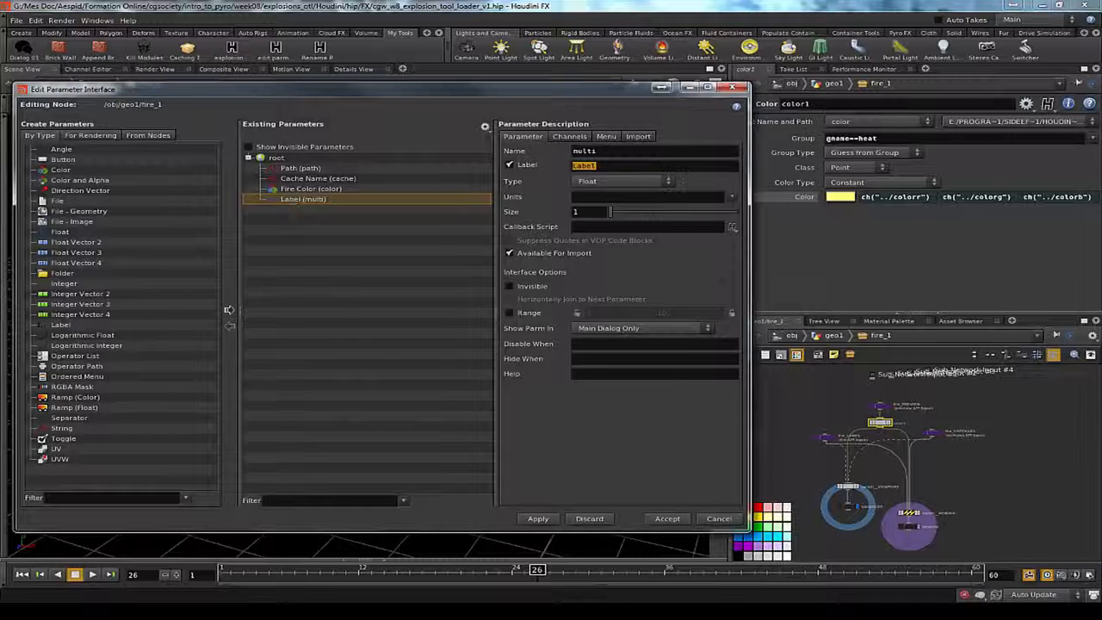
pyautogui.moveTo(600, 162); pyautogui.dragTo(450, 167)
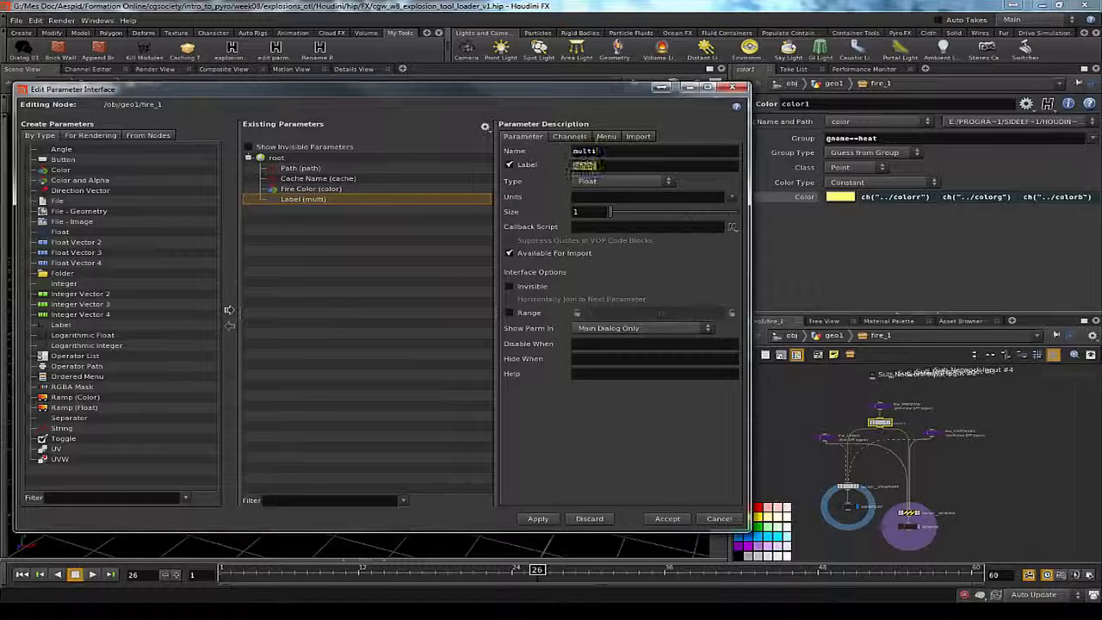
pyautogui.write('Mu')
pyautogui.press('BackSpace')
pyautogui.press('BackSpace')
pyautogui.write('Fire mu')
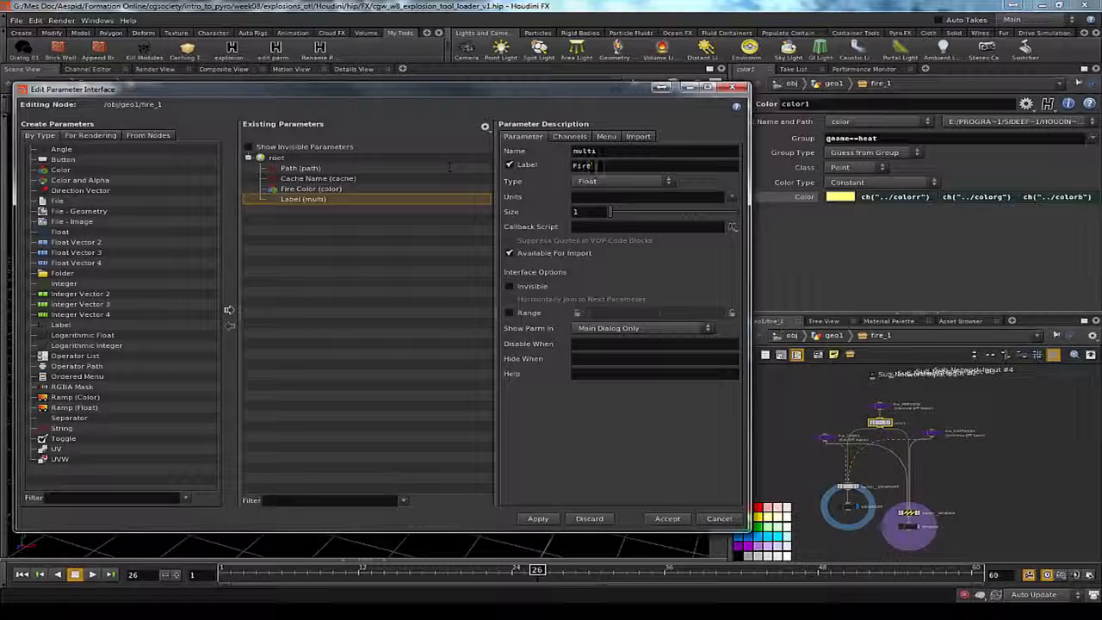
pyautogui.press('BackSpace')
pyautogui.press('BackSpace')
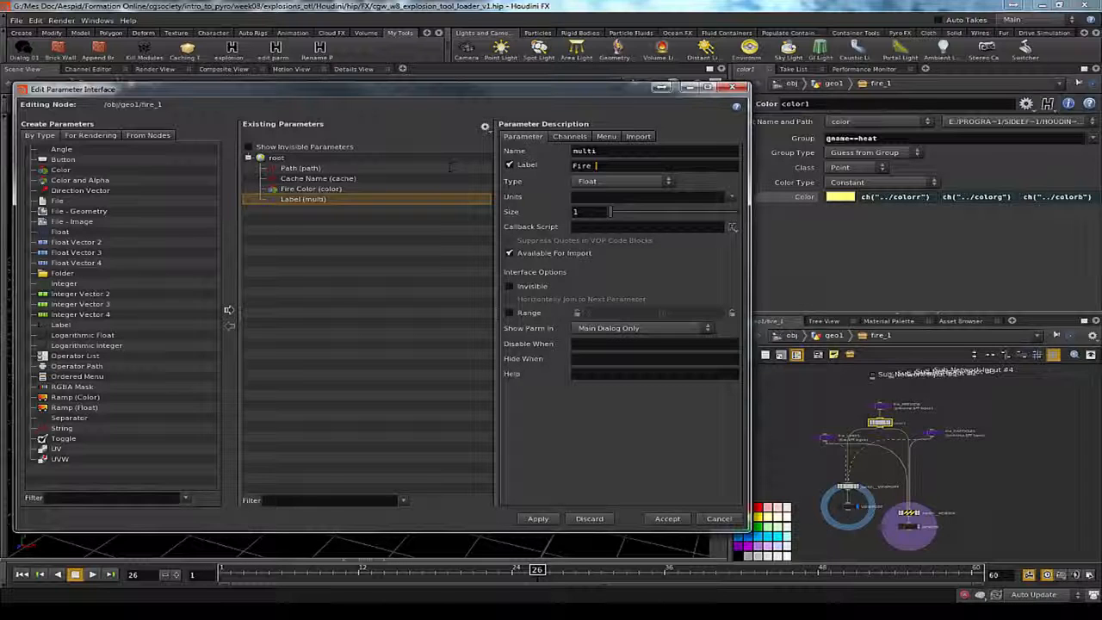
pyautogui.write('Color Multi')
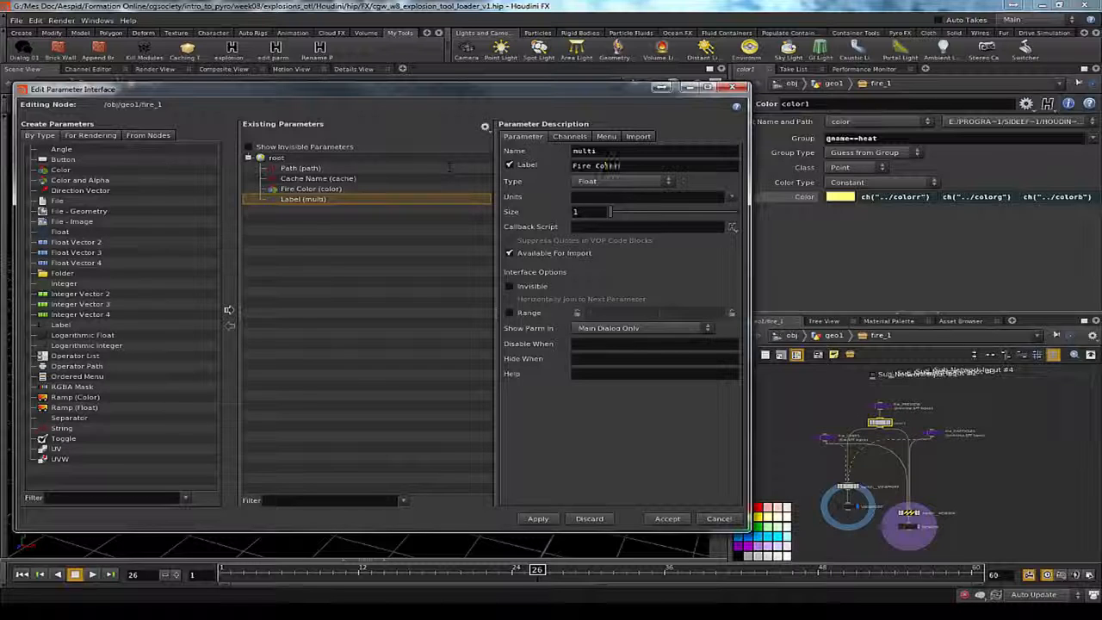
pyautogui.write('plire')
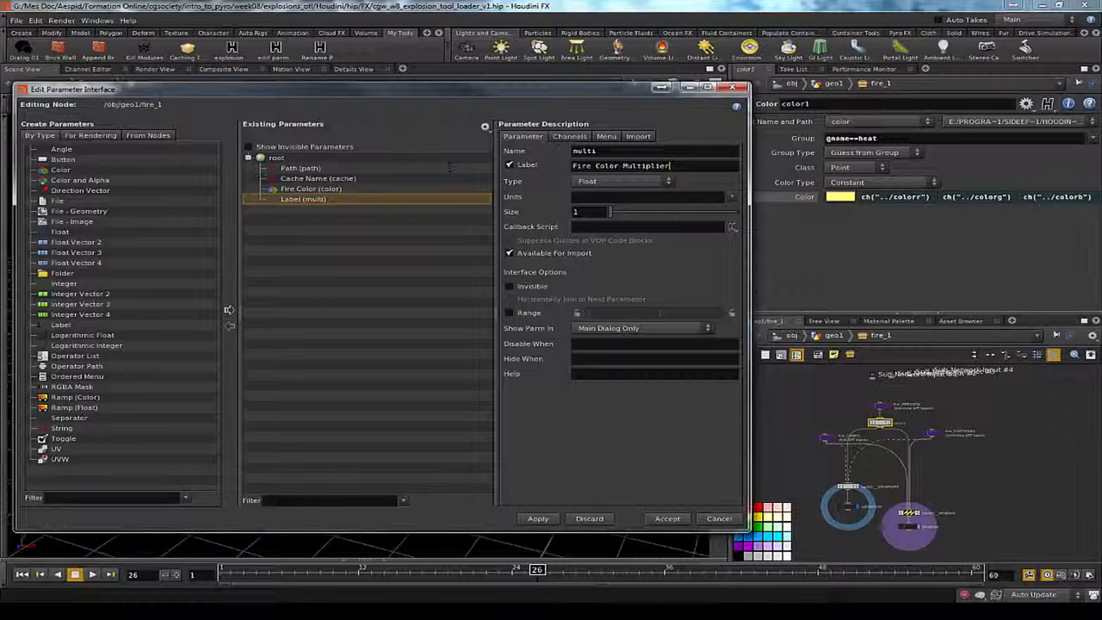
pyautogui.click(658, 520)
# Step: Multiply color1's red channel reference by the subnetwork's multiplier using *ch("../multi")
pyautogui.click(934, 198)
pyautogui.write('*ch()')
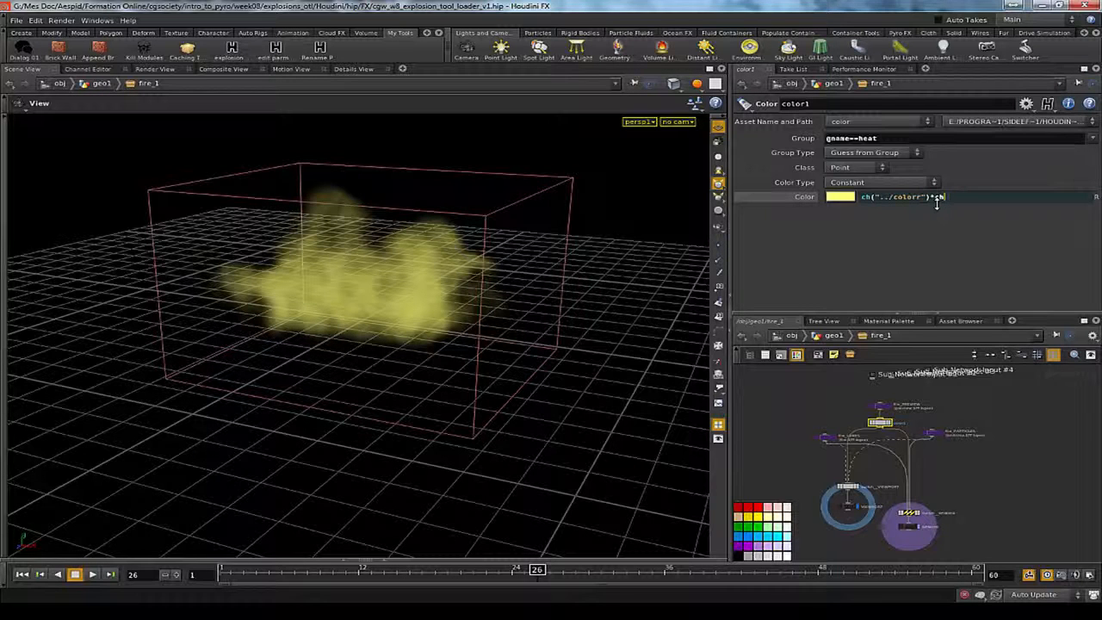
pyautogui.write('..')
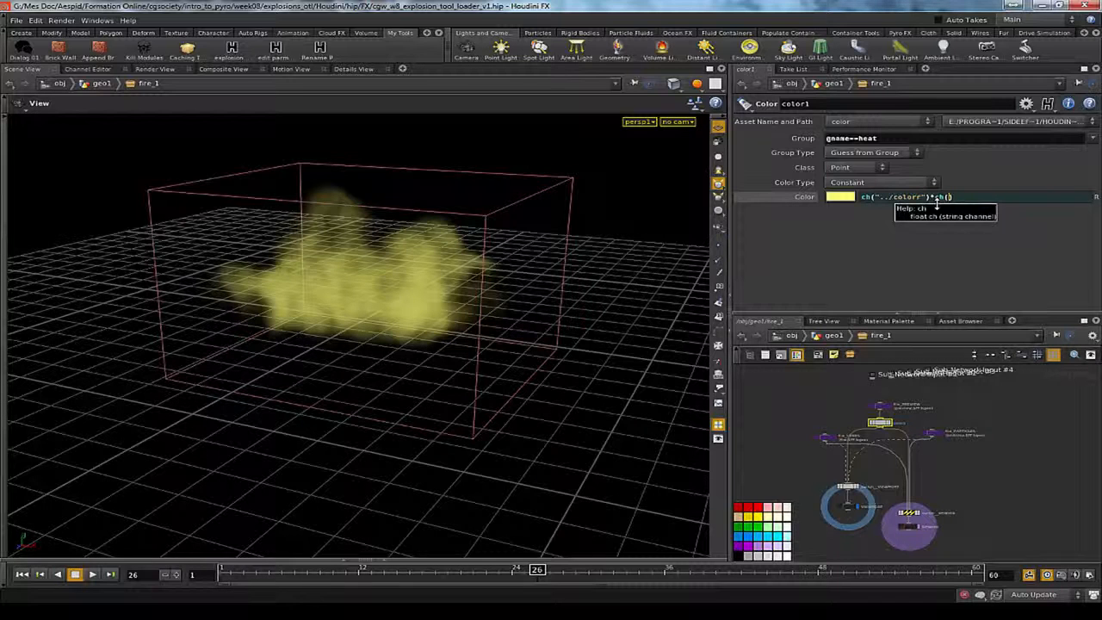
pyautogui.write('../')
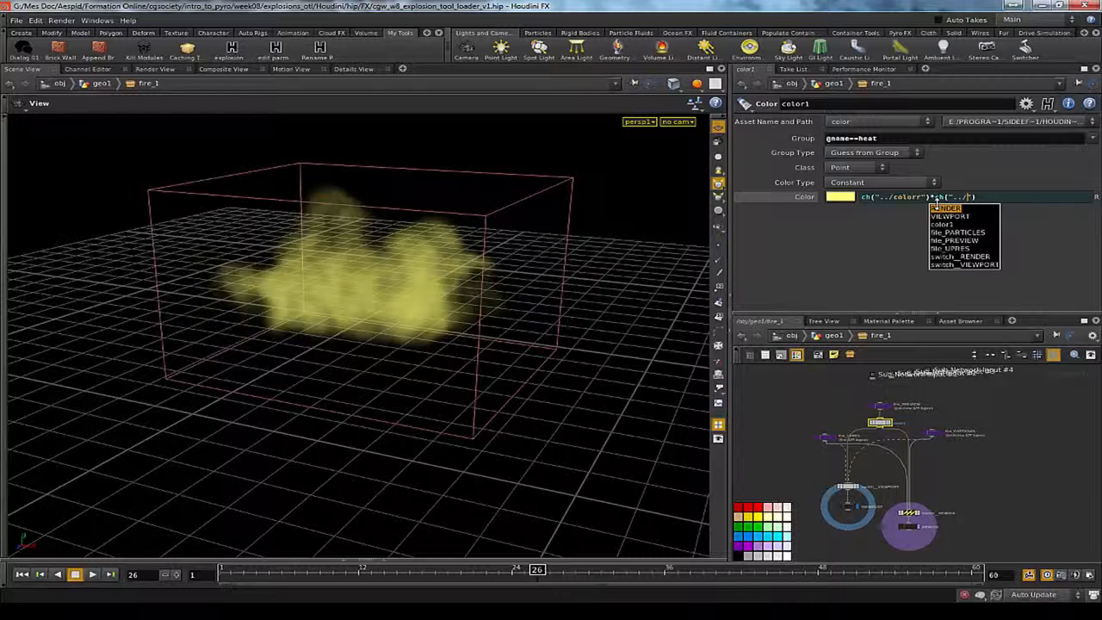
pyautogui.write('multi')
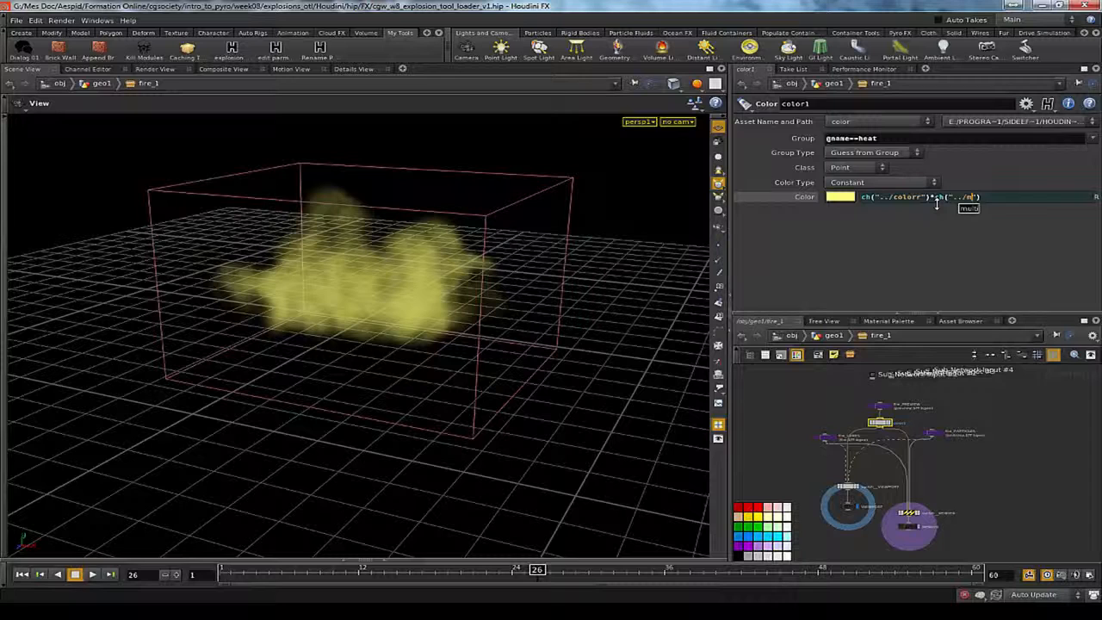
pyautogui.press('Return')
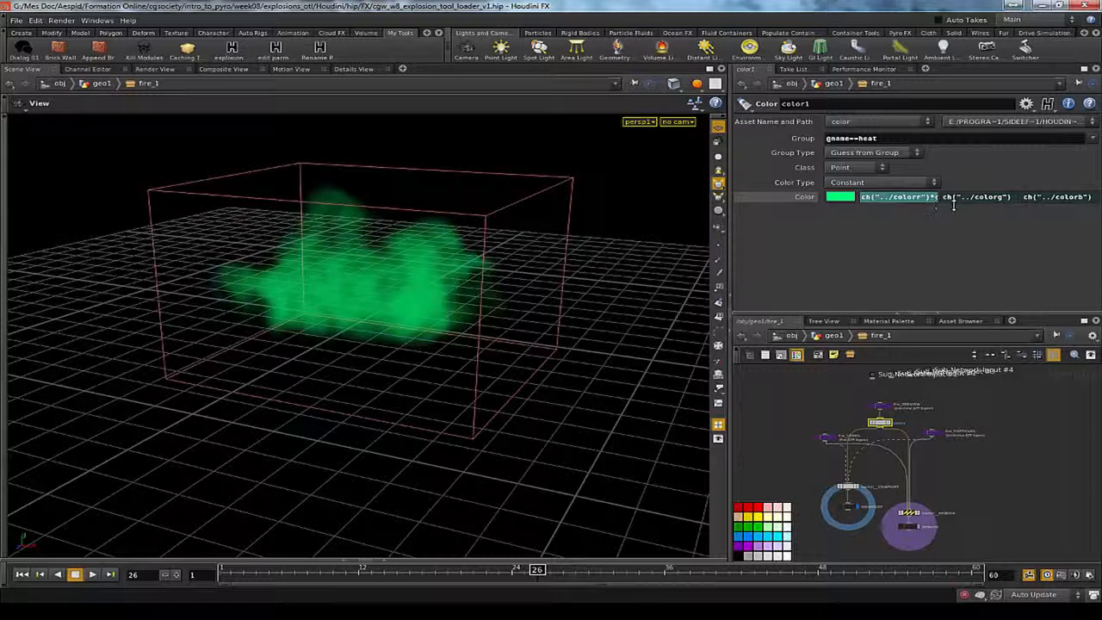
# Step: Set fire_1's Fire Color Multiplier to 5.28 and turn on the subnetwork's display in the viewport
pyautogui.press('u')
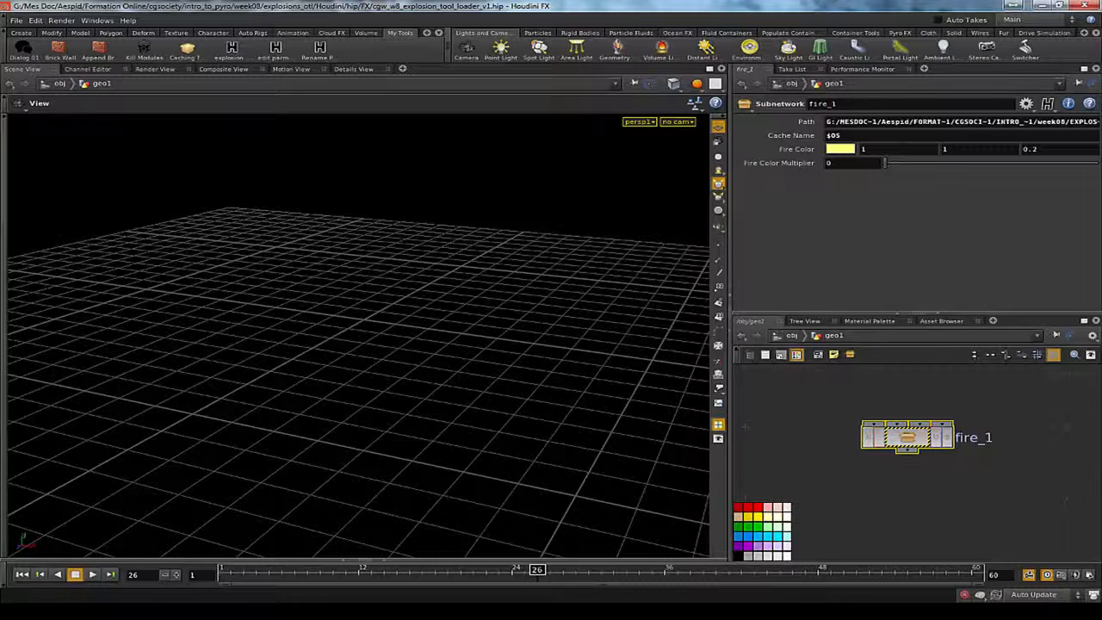
pyautogui.moveTo(885, 163); pyautogui.dragTo(997, 163)
pyautogui.middleClick(912, 440)
pyautogui.click(946, 438)
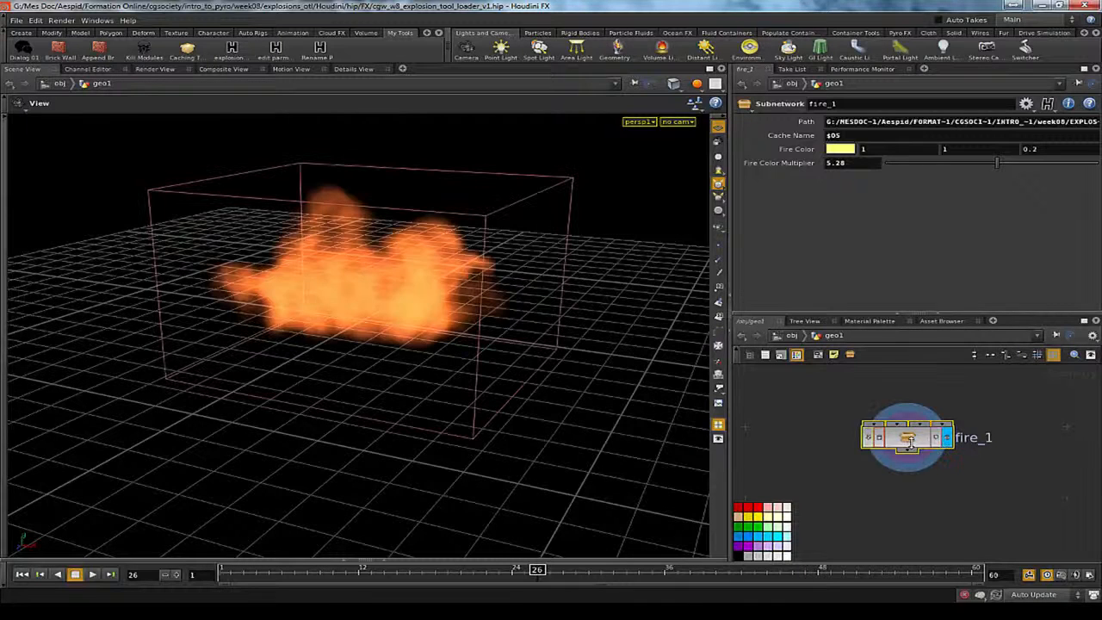
# Step: Raise fire_1's Fire Color Multiplier to 12.88
pyautogui.scroll(-5, 913, 435)
pyautogui.scroll(-3, 913, 435)
pyautogui.scroll(4, 912, 436)
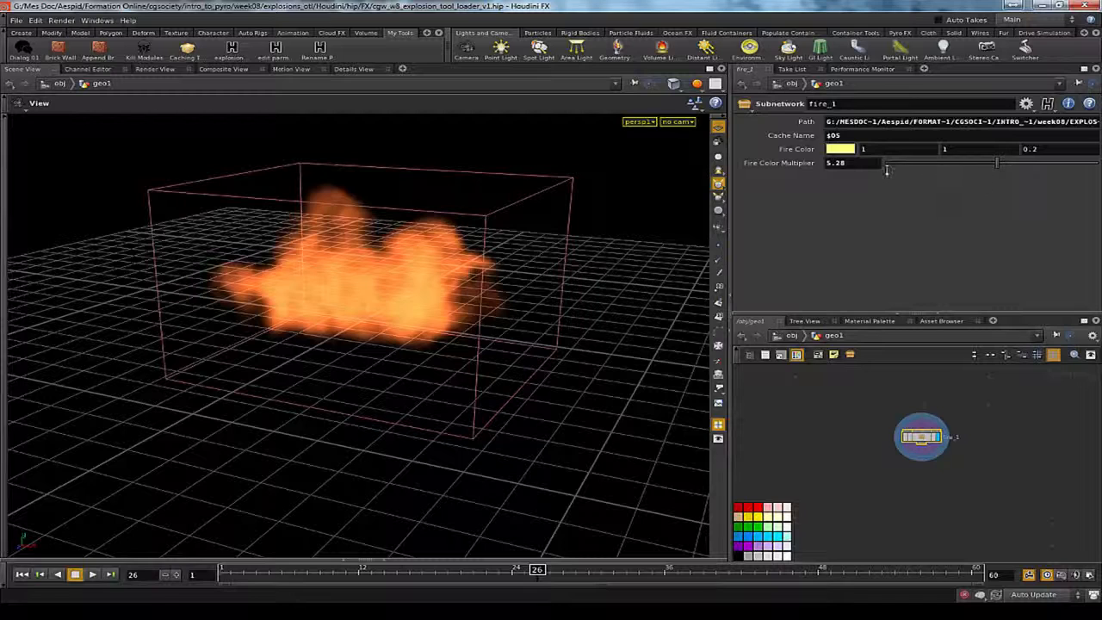
pyautogui.moveTo(879, 164); pyautogui.dragTo(977, 170, button='middle')
pyautogui.moveTo(833, 162)
pyautogui.mouseDown(button='middle')
pyautogui.moveTo(863, 168)
pyautogui.moveTo(831, 167)
pyautogui.mouseUp(button='middle')
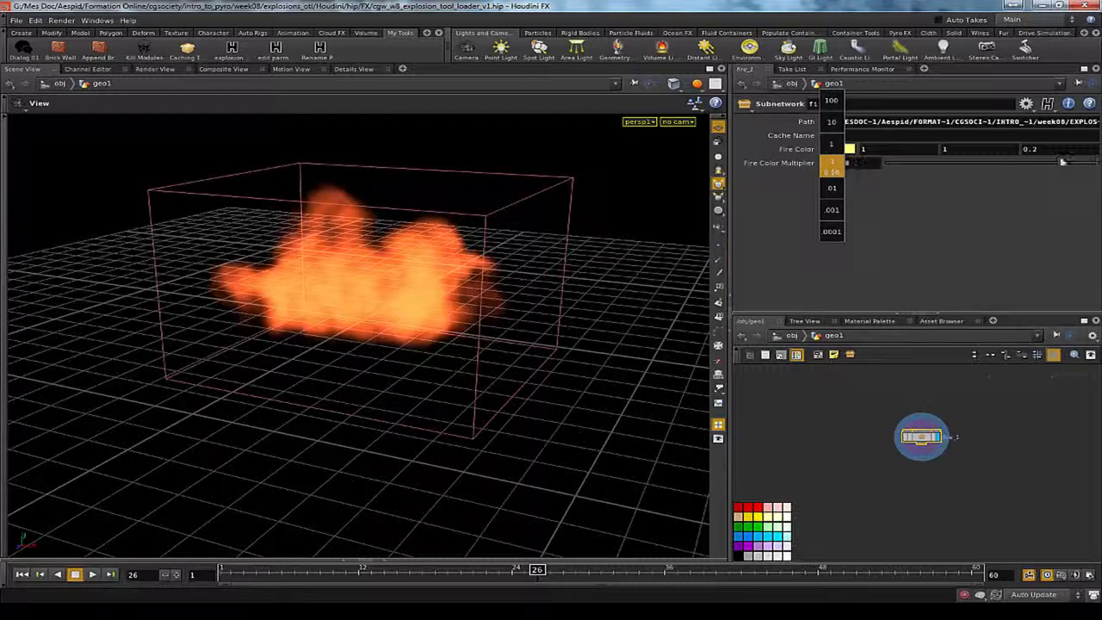
pyautogui.moveTo(749, 169); pyautogui.dragTo(790, 177, button='middle')
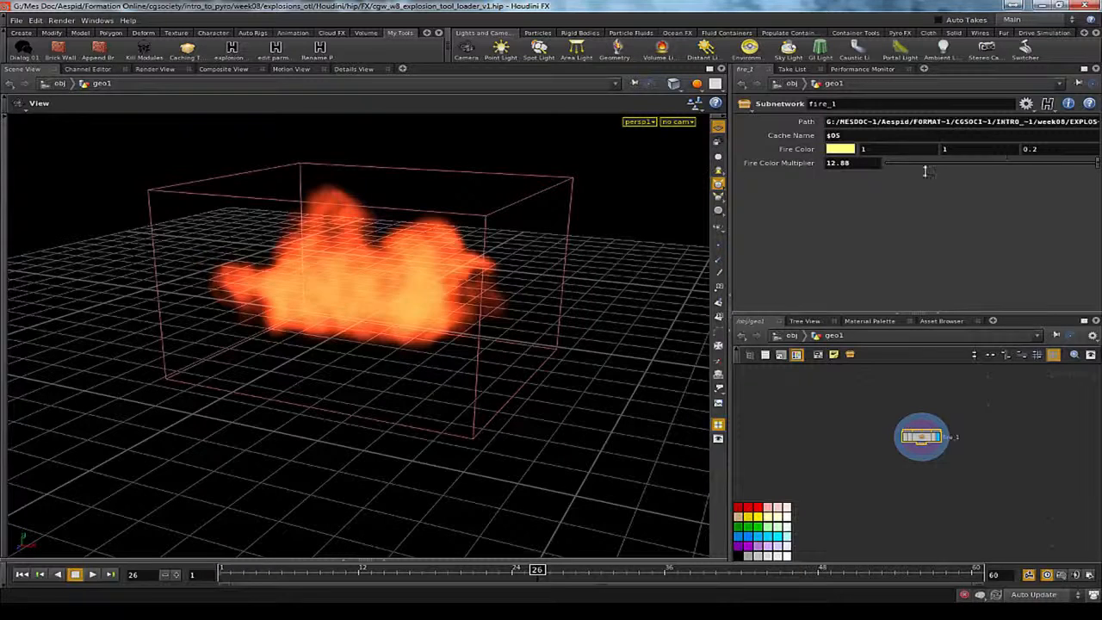
# Step: Try a higher green channel value in fire_1's Fire Color, and restore it to 1
pyautogui.moveTo(954, 149)
pyautogui.mouseDown(button='middle')
pyautogui.moveTo(1024, 153)
pyautogui.moveTo(933, 150)
pyautogui.moveTo(960, 144)
pyautogui.moveTo(947, 147)
pyautogui.mouseUp(button='middle')
pyautogui.middleClick(955, 150)
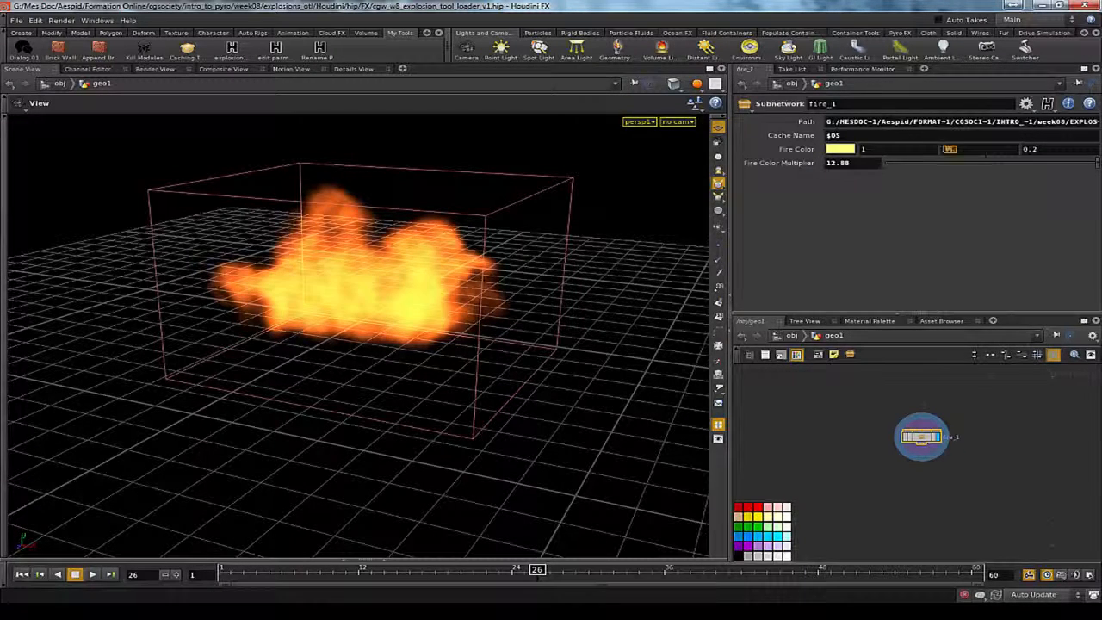
pyautogui.write('1')
pyautogui.press('Return')
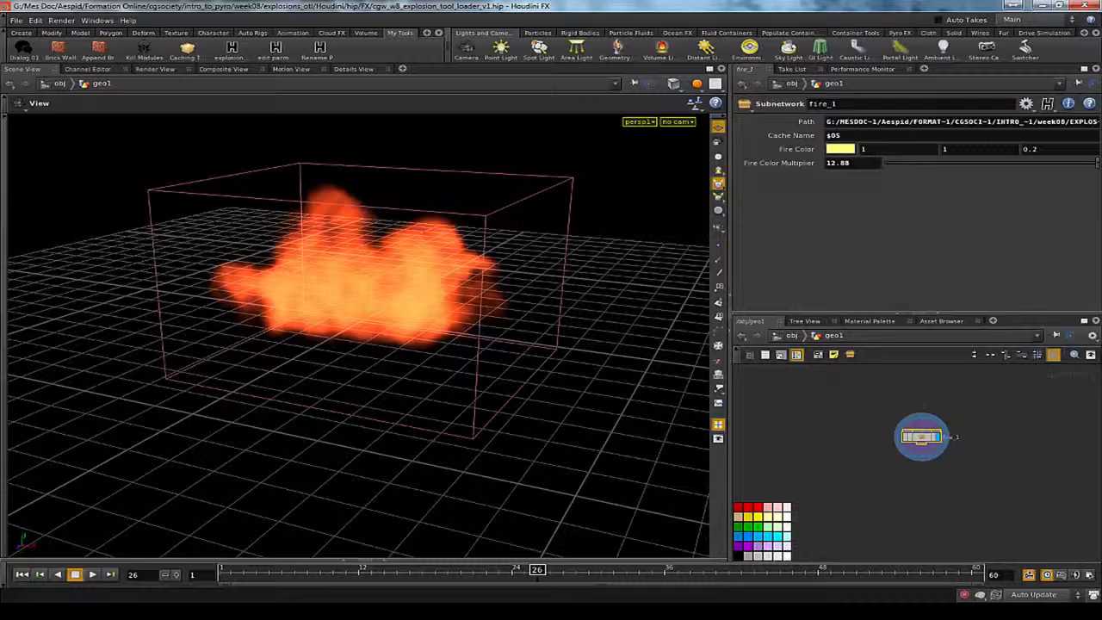
# Step: Lower the Fire Color's blue channel to 0.084 and check the fire at frame 34
pyautogui.click(839, 149)
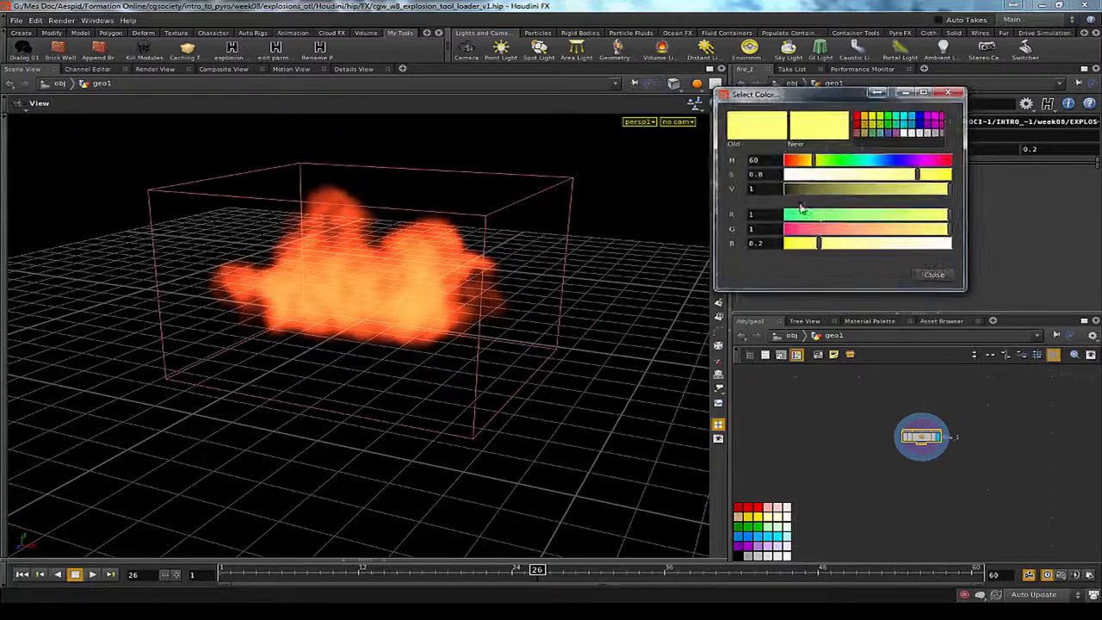
pyautogui.moveTo(818, 242); pyautogui.dragTo(798, 243)
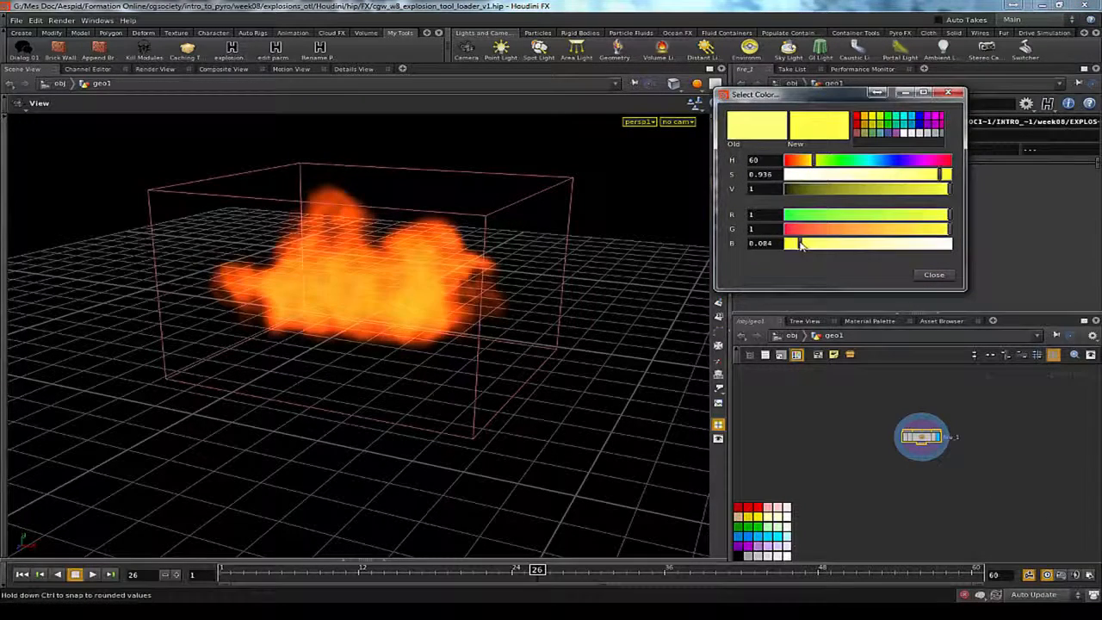
pyautogui.click(933, 274)
pyautogui.moveTo(386, 298); pyautogui.dragTo(225, 313)
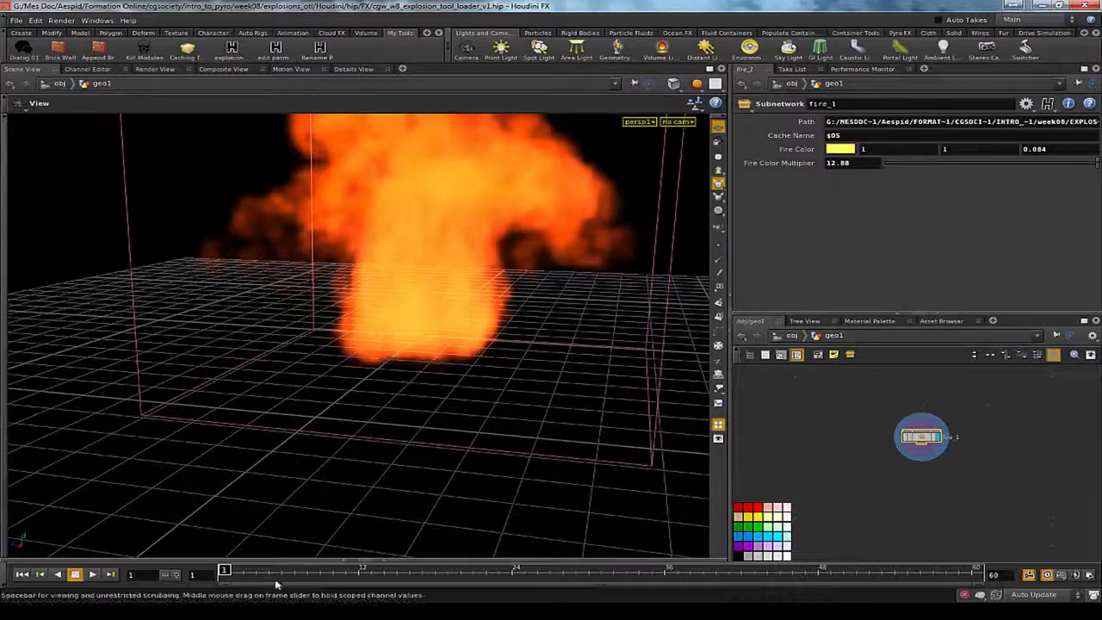
pyautogui.moveTo(425, 579); pyautogui.dragTo(640, 576)
pyautogui.moveTo(488, 442); pyautogui.dragTo(293, 399)
pyautogui.moveTo(292, 399); pyautogui.dragTo(310, 366, button='right')
pyautogui.moveTo(310, 366); pyautogui.dragTo(559, 430)
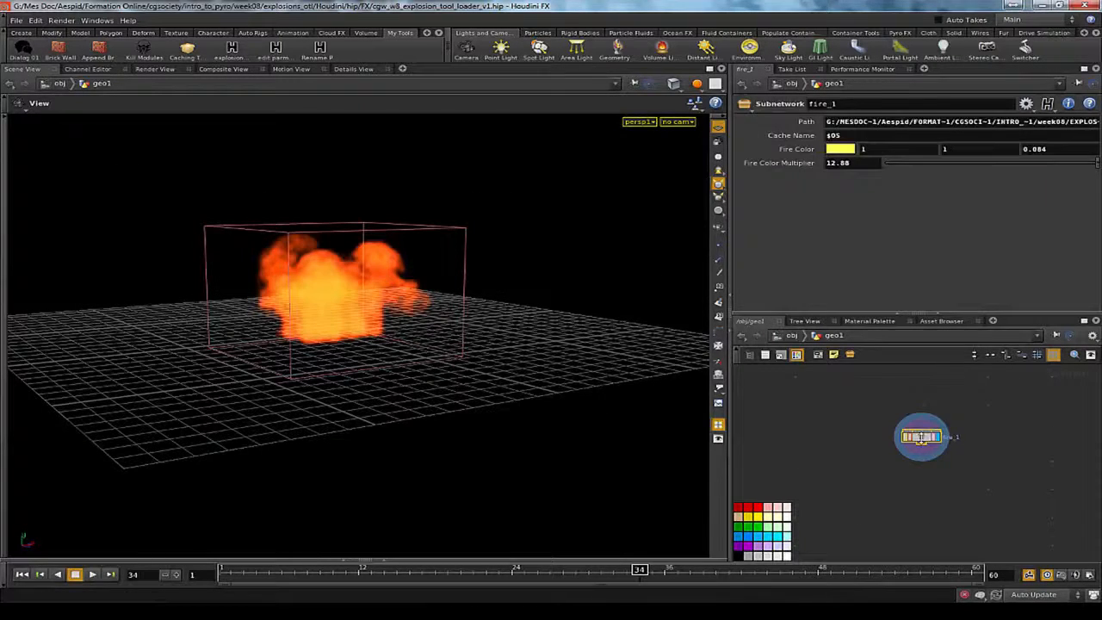
# Step: Insert an Add node below file_PARTICLES inside fire_1, set it to keep only the points, and return to geo1
pyautogui.doubleClick(920, 436)
pyautogui.moveTo(909, 440); pyautogui.dragTo(977, 484, button='right')
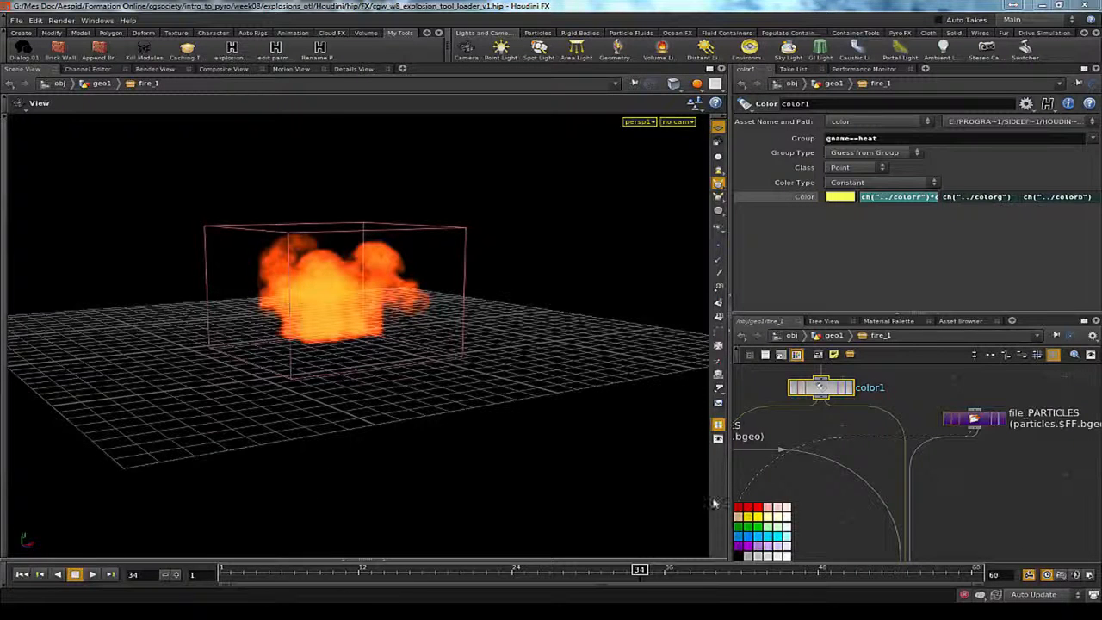
pyautogui.press('Tab')
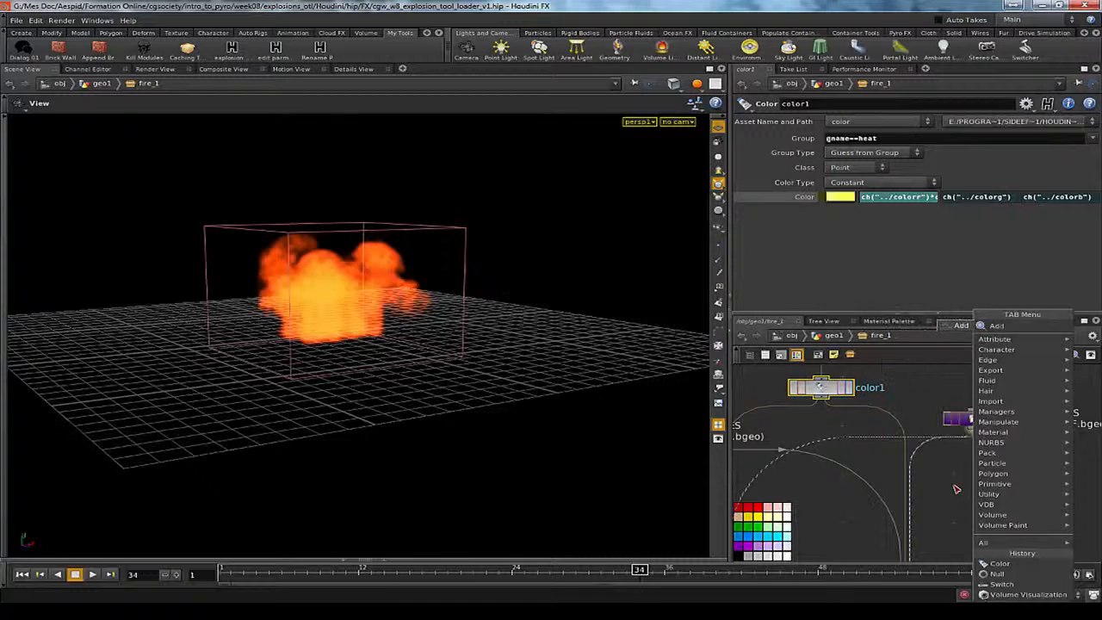
pyautogui.press('Escape')
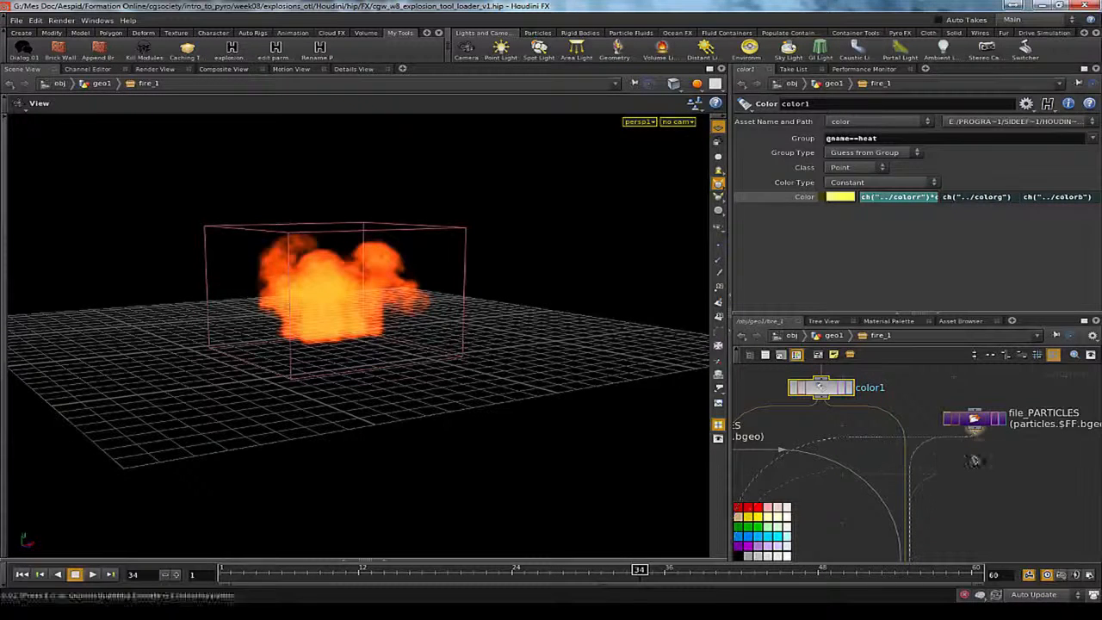
pyautogui.click(973, 459)
pyautogui.click(832, 135)
pyautogui.moveTo(931, 523); pyautogui.dragTo(932, 505, button='middle')
pyautogui.press('u')
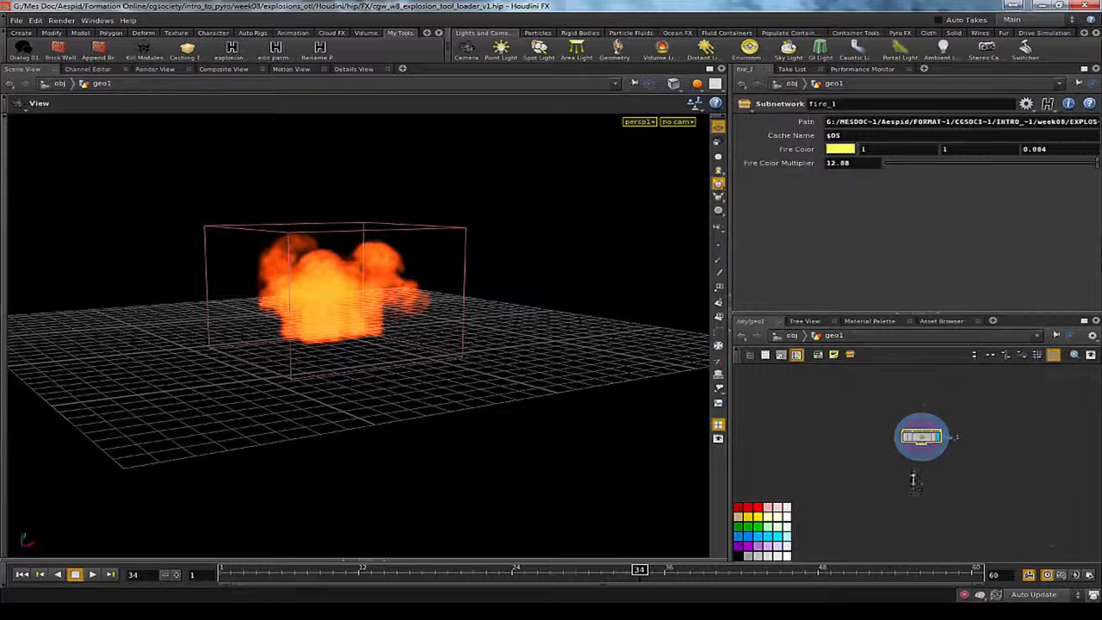
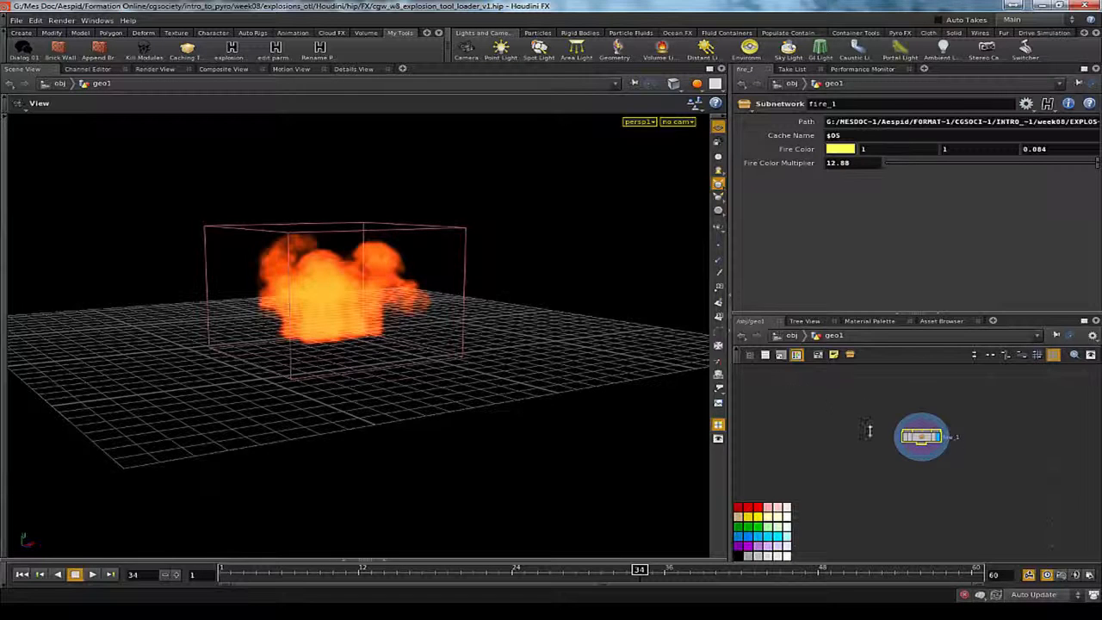
# Step: Set switch__VIEWPORT's Select Input to 2 inside fire_1, inspect the displayed particle points, and return to geo1
pyautogui.press('i')
pyautogui.moveTo(926, 504); pyautogui.dragTo(938, 413, button='middle')
pyautogui.scroll(-3, 934, 430)
pyautogui.click(814, 457)
pyautogui.press('Down')
pyautogui.press('Up')
pyautogui.press('Up')
pyautogui.press('Return')
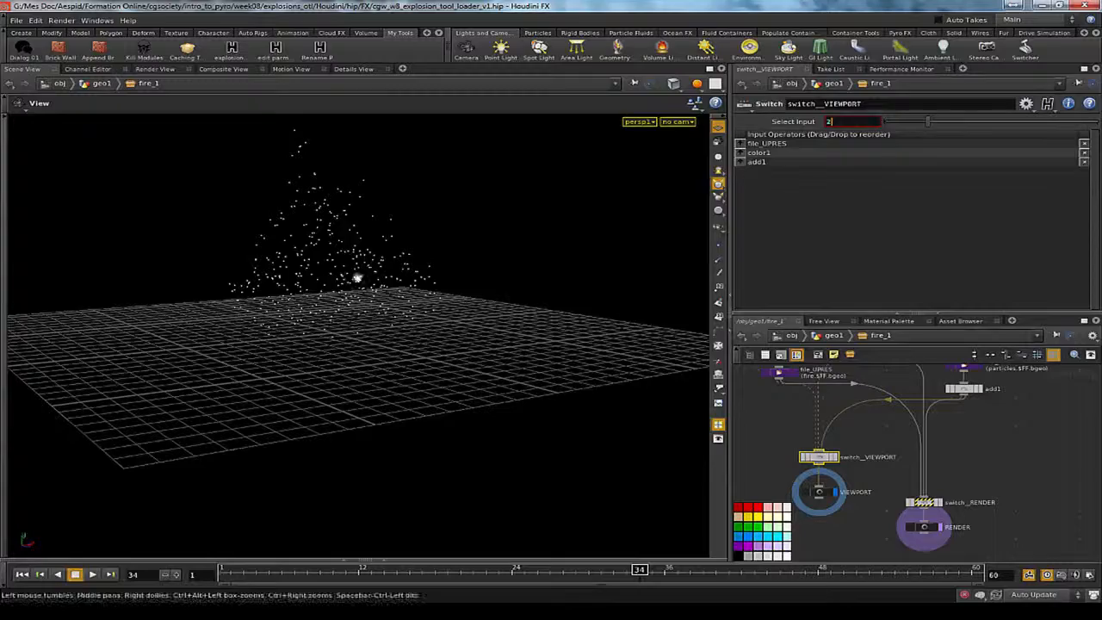
pyautogui.moveTo(478, 240); pyautogui.dragTo(468, 278, button='right')
pyautogui.moveTo(467, 278); pyautogui.dragTo(731, 441)
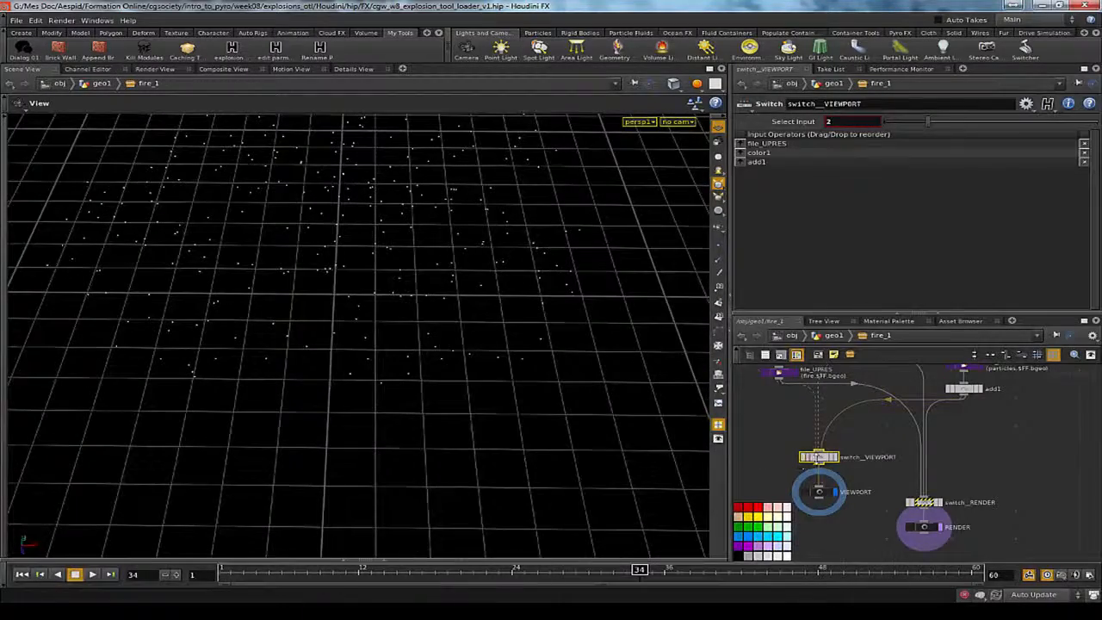
pyautogui.middleClick(817, 457)
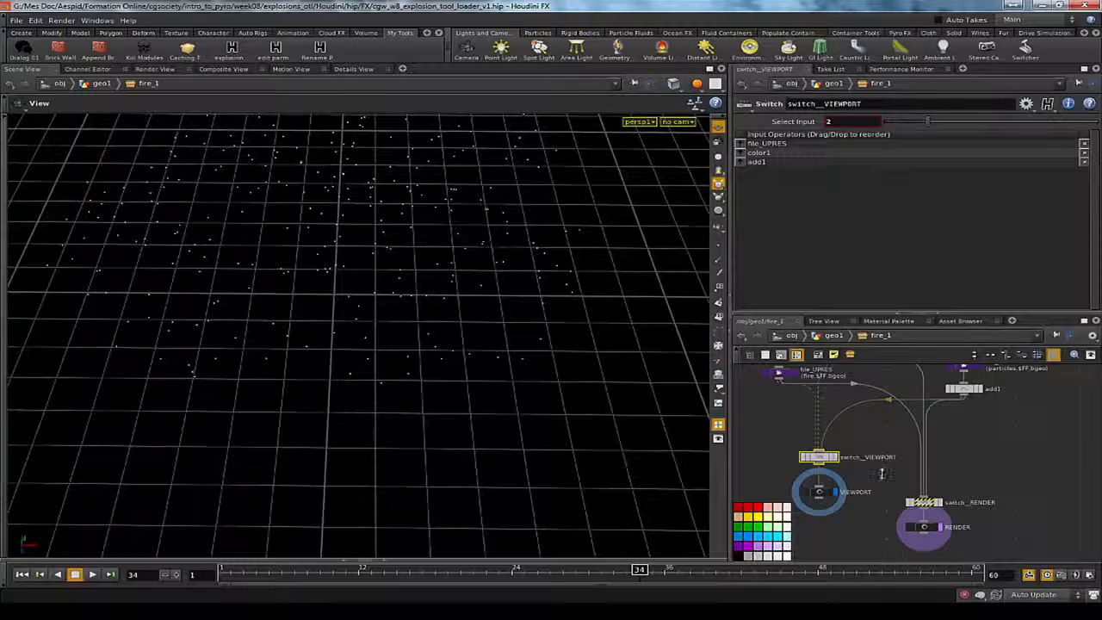
pyautogui.moveTo(890, 484); pyautogui.dragTo(894, 473, button='middle')
pyautogui.press('u')
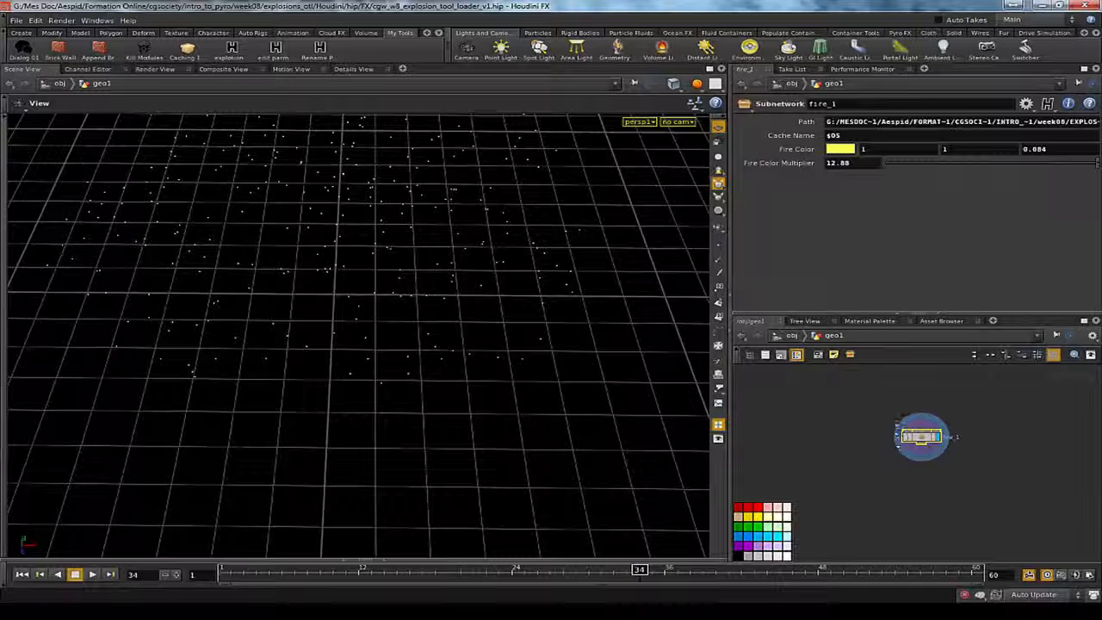
# Step: Duplicate the fire_1 subnetwork twice as fire_2 and fire_3 and stack the copies below it
pyautogui.moveTo(920, 436); pyautogui.dragTo(870, 419)
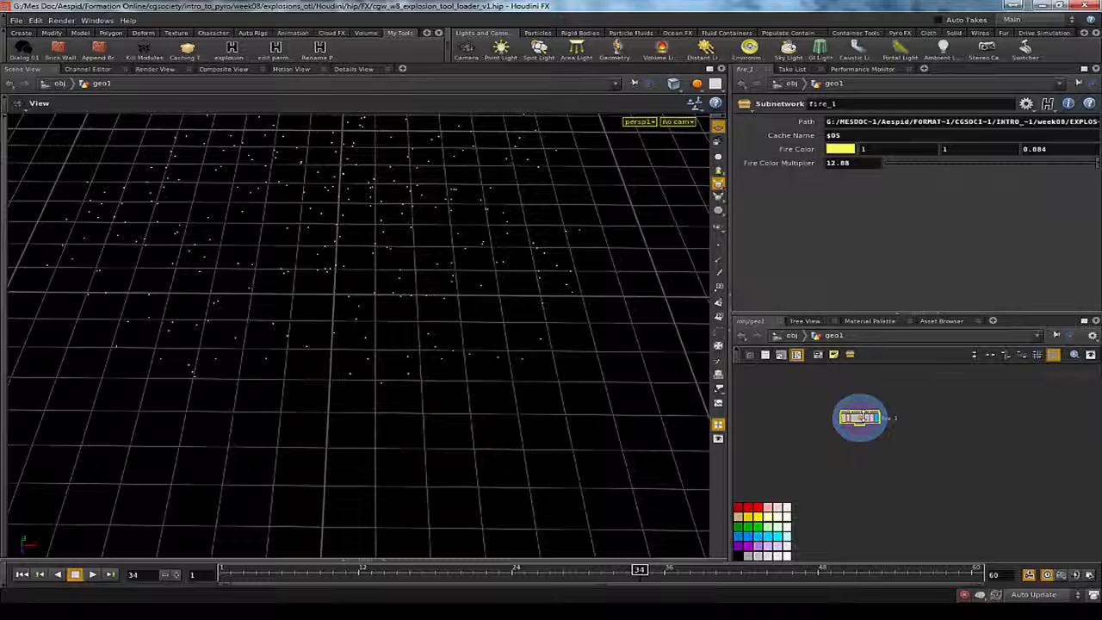
pyautogui.hotkey('ctrl', 'c')
pyautogui.hotkey('ctrl', 'v')
pyautogui.hotkey('ctrl', 'v')
pyautogui.moveTo(896, 436); pyautogui.dragTo(863, 438)
pyautogui.moveTo(928, 455); pyautogui.dragTo(864, 465)
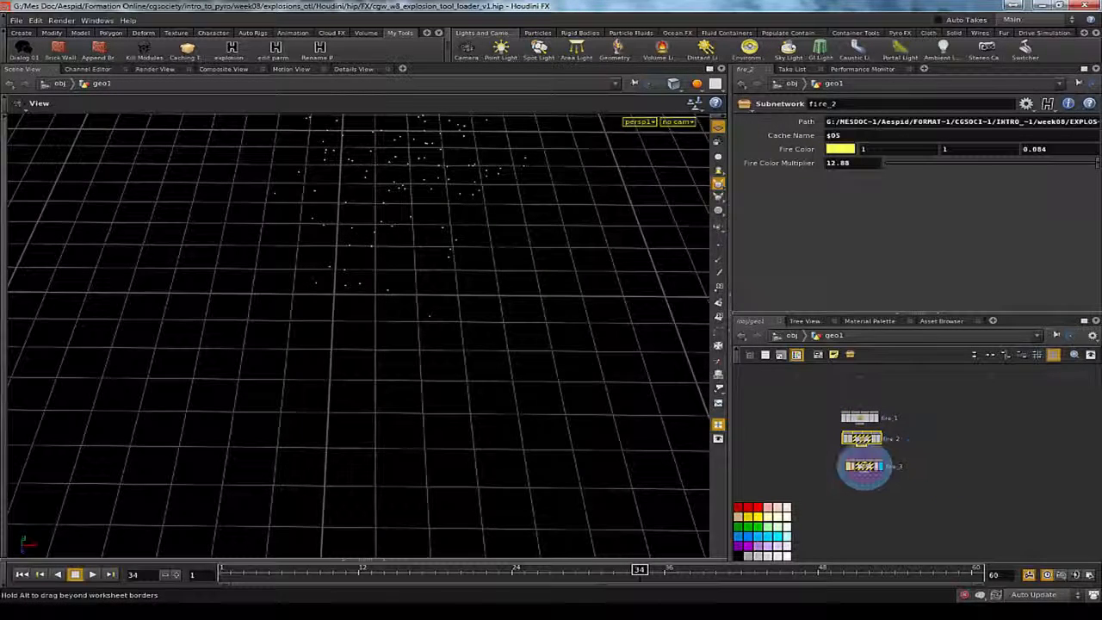
# Step: Examine the node information of file_PARTICLES and add1 inside the fire_2 subnetwork
pyautogui.doubleClick(861, 438)
pyautogui.press('h')
pyautogui.scroll(4, 859, 433)
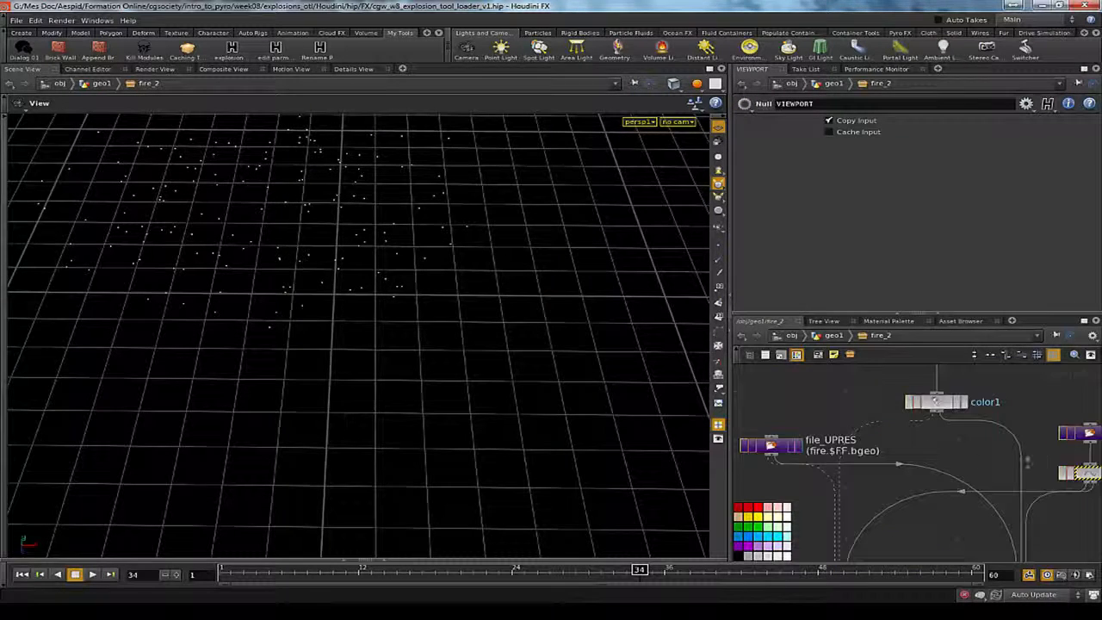
pyautogui.moveTo(1010, 444); pyautogui.dragTo(853, 428, button='middle')
pyautogui.click(933, 419)
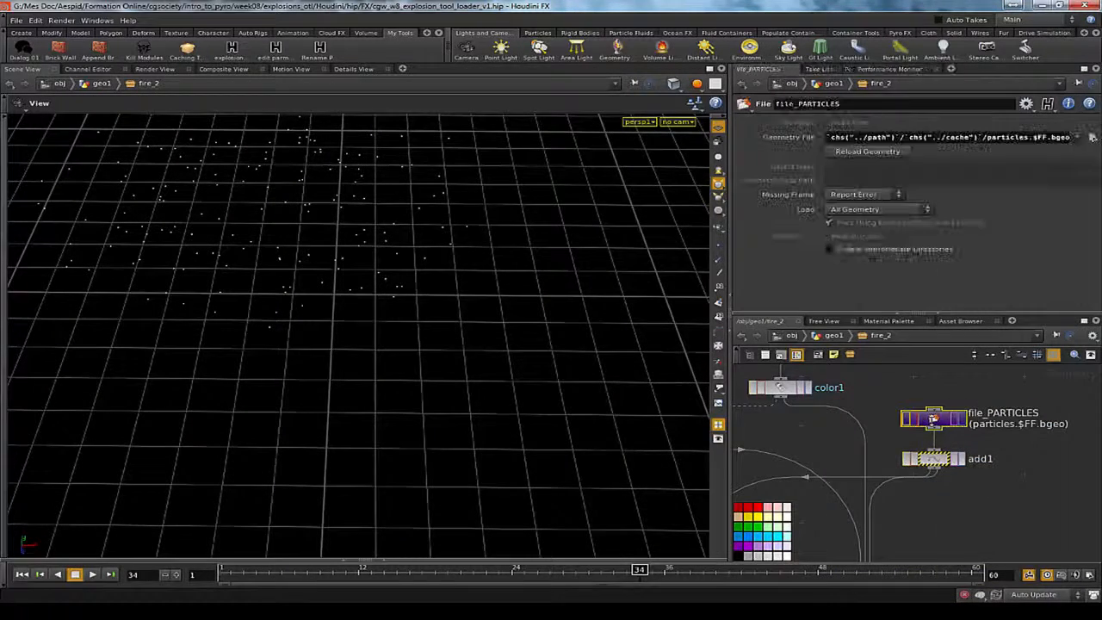
pyautogui.middleClick(933, 419)
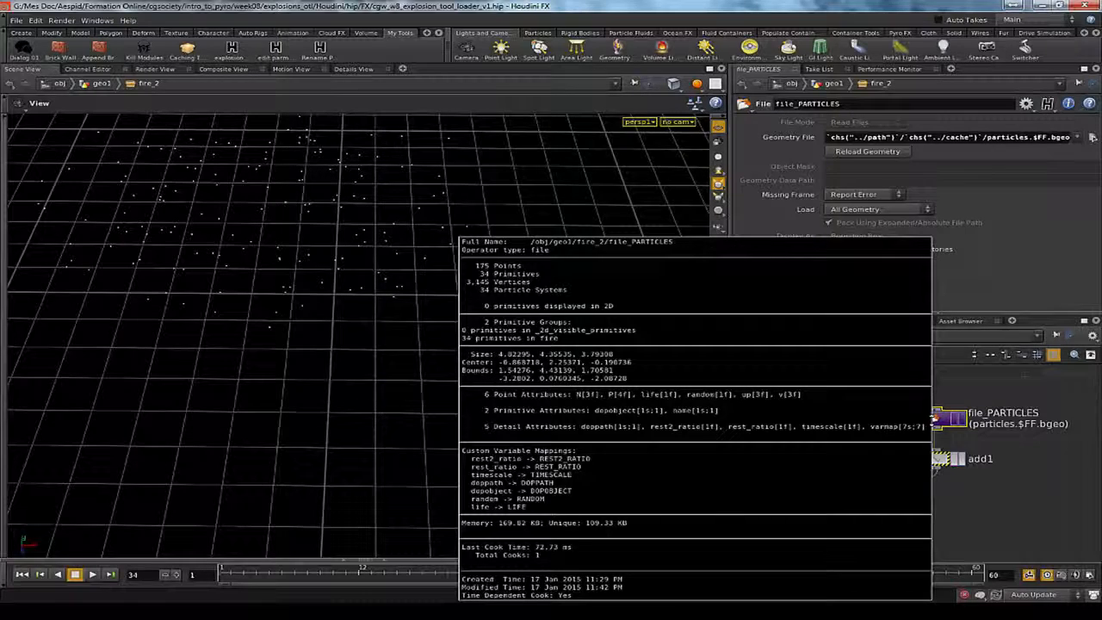
pyautogui.middleClick(932, 459)
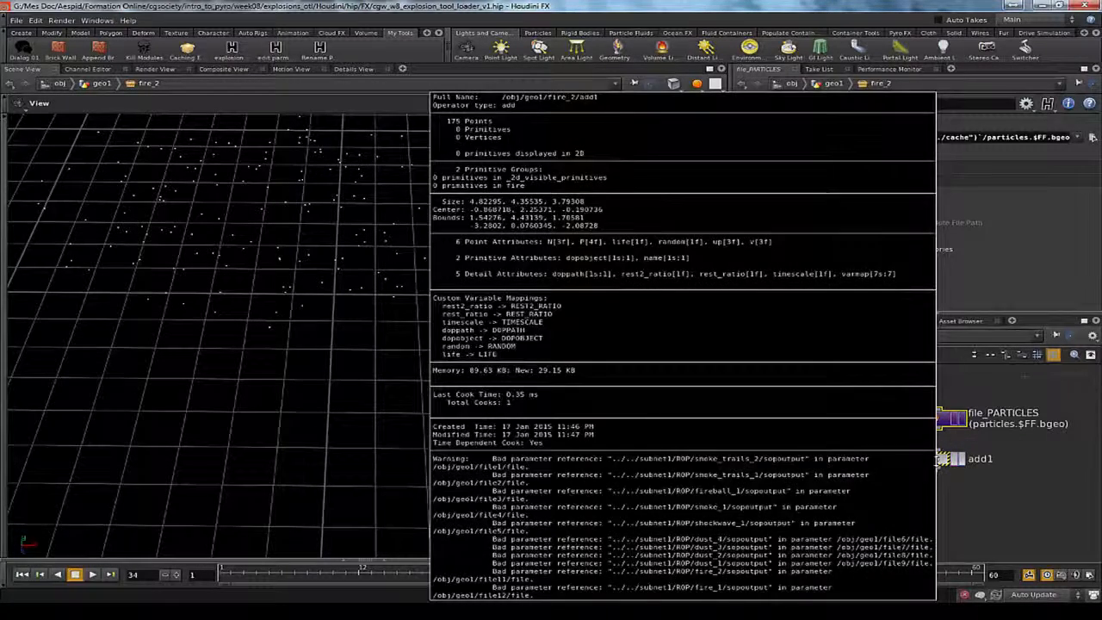
# Step: Examine the node info of add1 in fire_2 for its geometry attributes and bad parameter reference warnings
pyautogui.click(933, 459)
pyautogui.middleClick(938, 460)
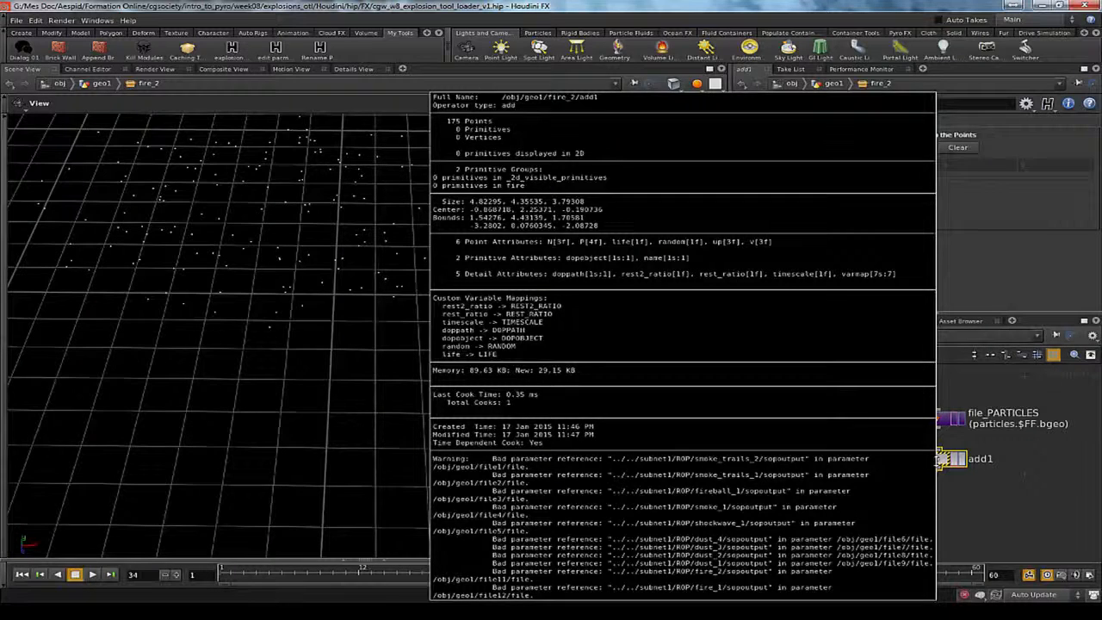
pyautogui.click(957, 428)
pyautogui.moveTo(831, 420)
pyautogui.mouseDown(button='middle')
pyautogui.moveTo(876, 448)
pyautogui.moveTo(837, 434)
pyautogui.mouseUp(button='middle')
pyautogui.scroll(-2, 834, 430)
pyautogui.click(950, 470)
pyautogui.middleClick(950, 470)
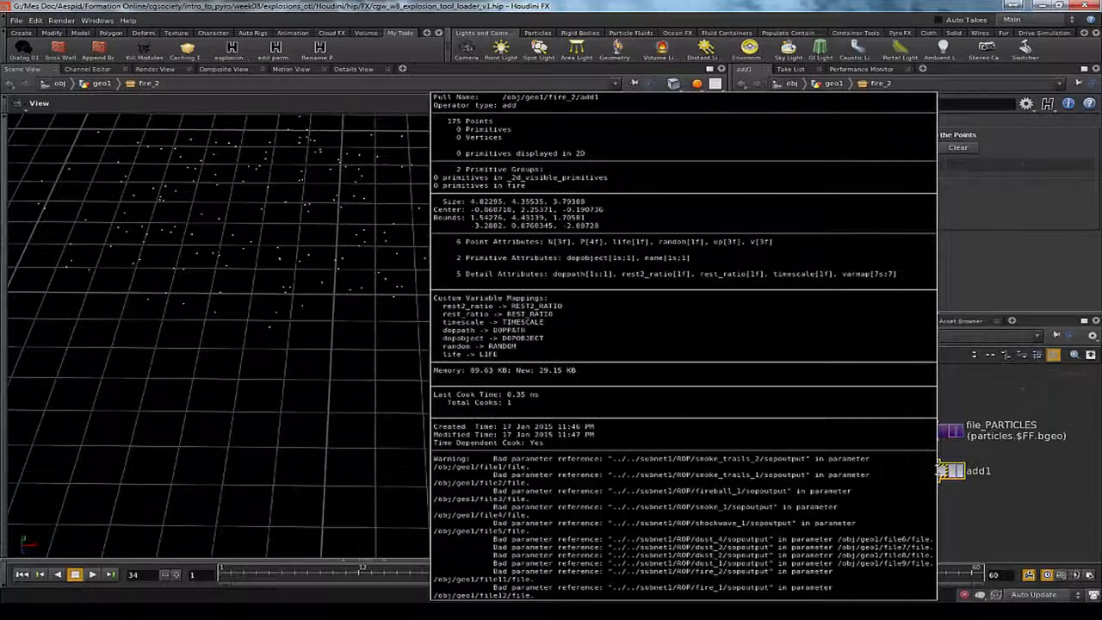
pyautogui.scroll(-3, 930, 456)
# Step: Check the file settings of the file_PARTICLES, file_UPRES and file_PREVIEW nodes in fire_2
pyautogui.click(931, 448)
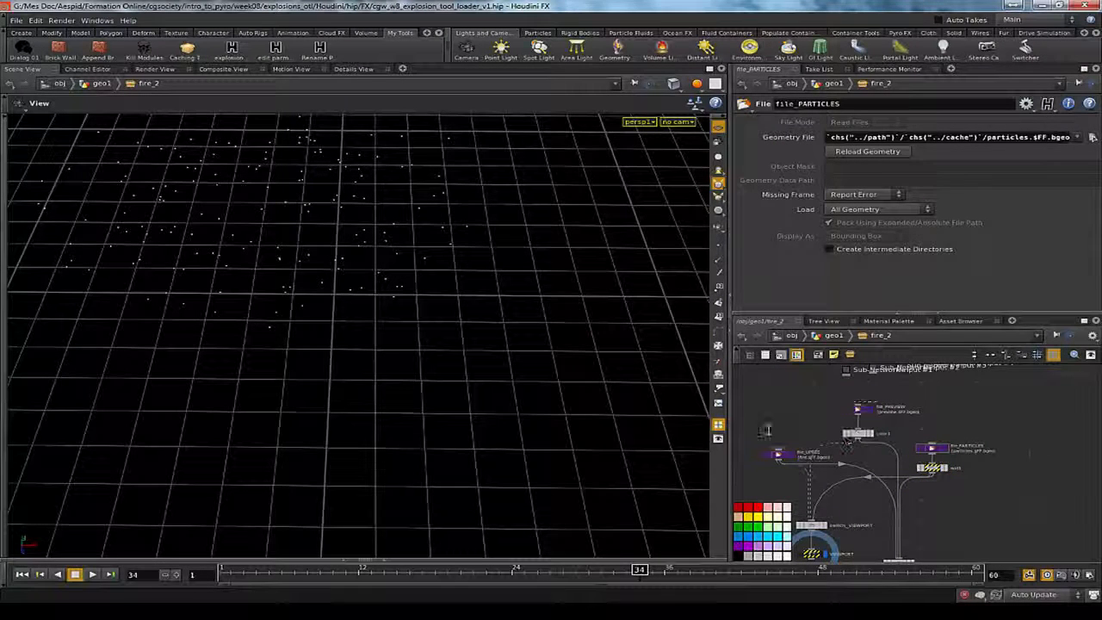
pyautogui.click(778, 454)
pyautogui.click(857, 409)
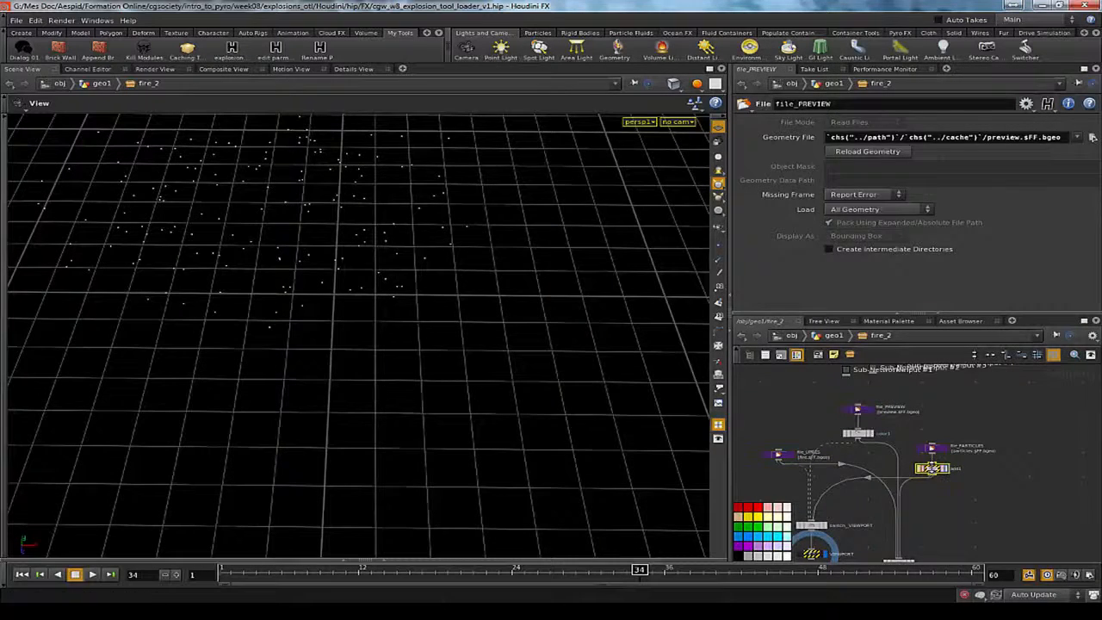
# Step: Review the Points, Polygons and Particles settings of add1 and recheck its node info
pyautogui.click(933, 467)
pyautogui.middleClick(938, 468)
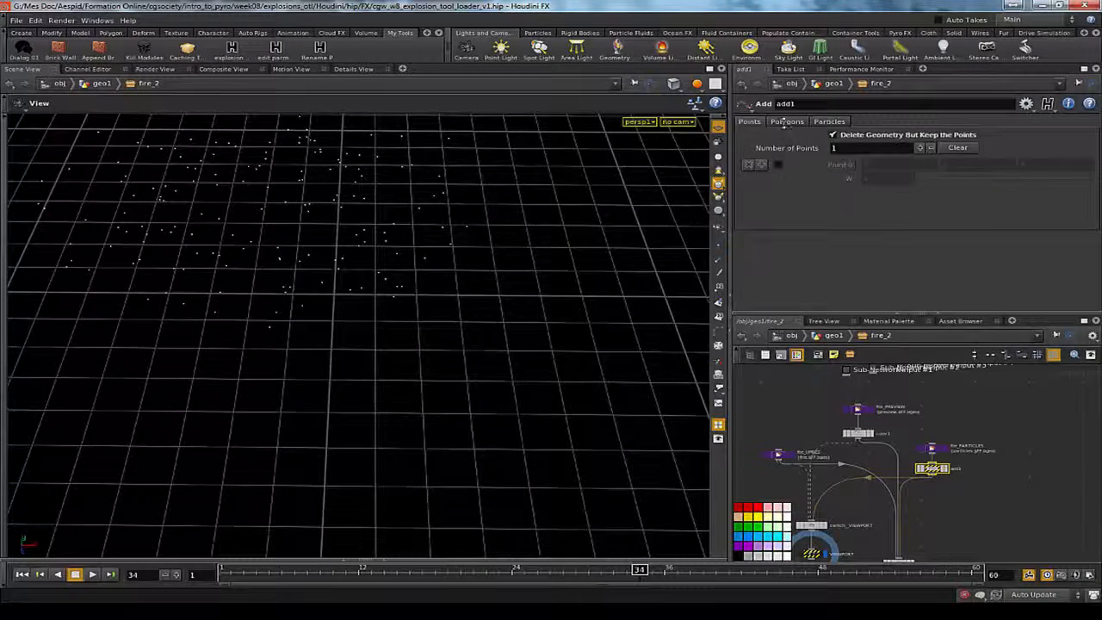
pyautogui.click(786, 121)
pyautogui.click(822, 121)
pyautogui.click(749, 122)
pyautogui.middleClick(938, 468)
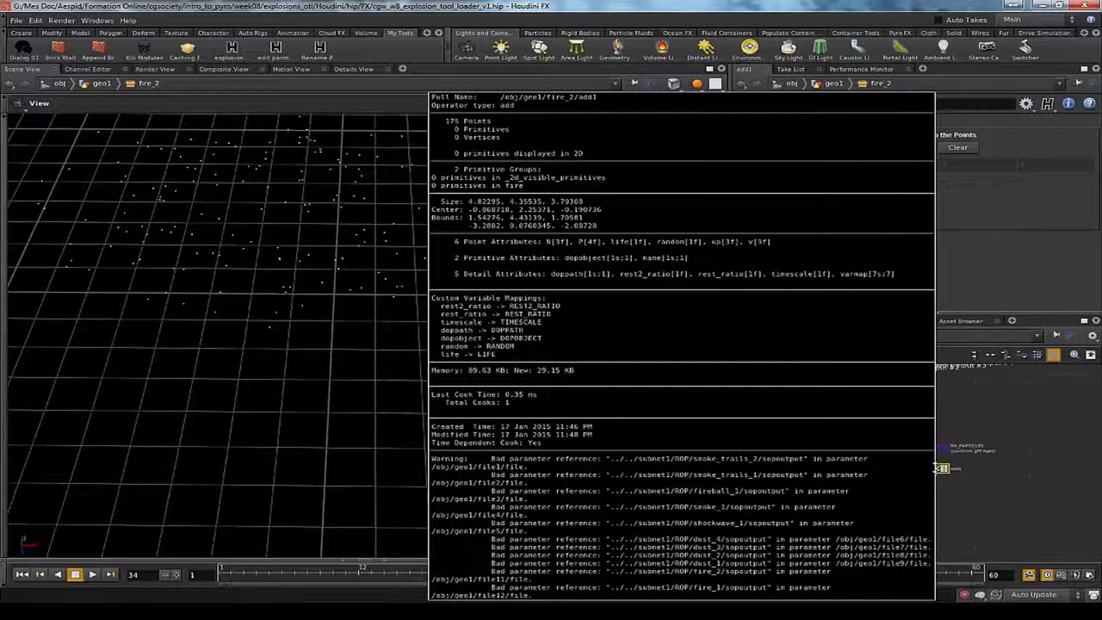
# Step: Go up to geo1, reopen the fire_2 subnetwork and look over its node network
pyautogui.press('u')
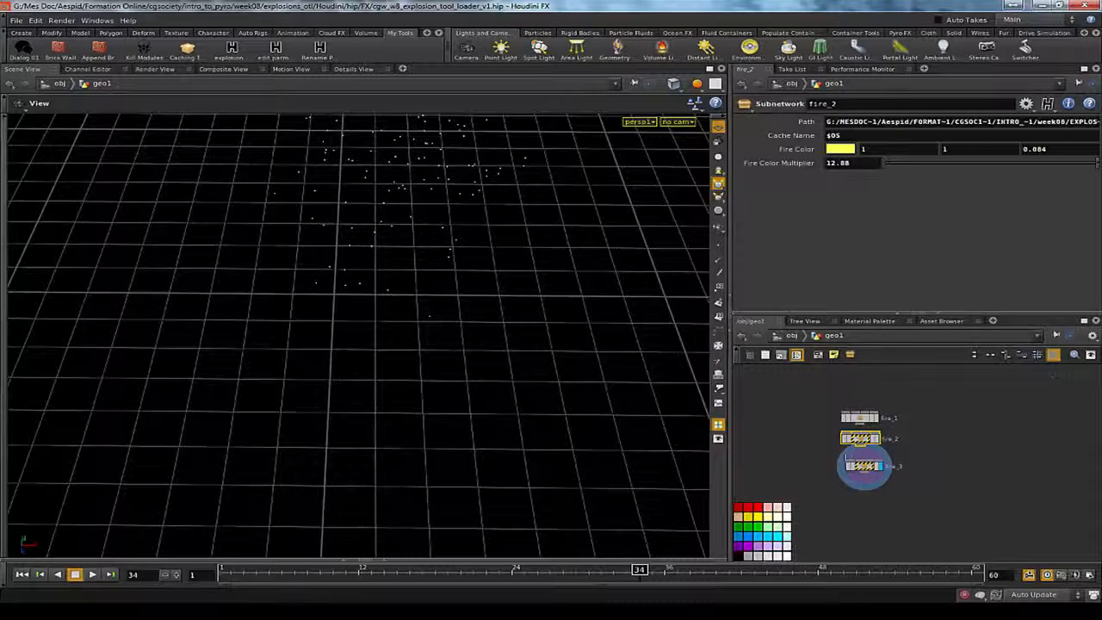
pyautogui.doubleClick(860, 439)
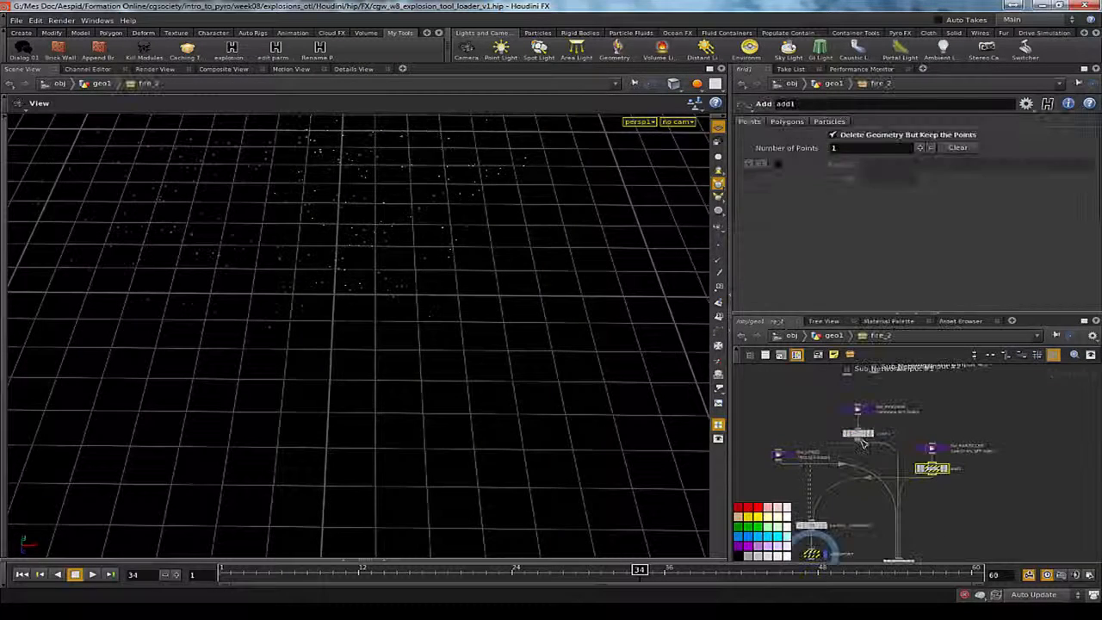
pyautogui.scroll(-6, 857, 431)
pyautogui.scroll(5, 852, 474)
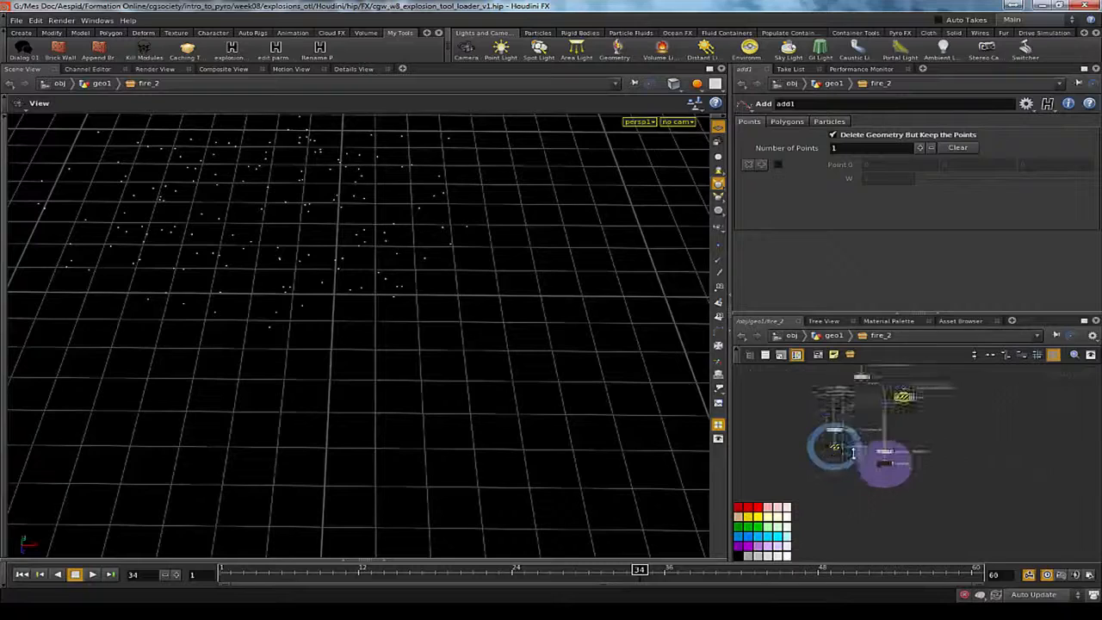
pyautogui.moveTo(902, 370); pyautogui.dragTo(884, 473, button='middle')
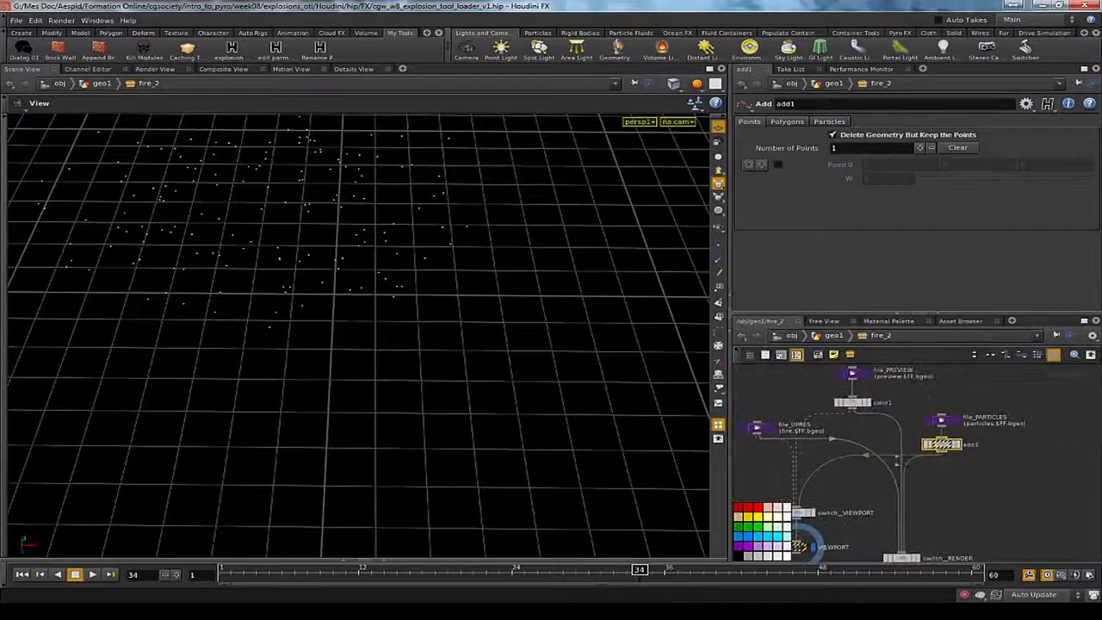
# Step: Try setting Missing Frame to No Geometry on file_PARTICLES and check the warnings on add1
pyautogui.click(941, 420)
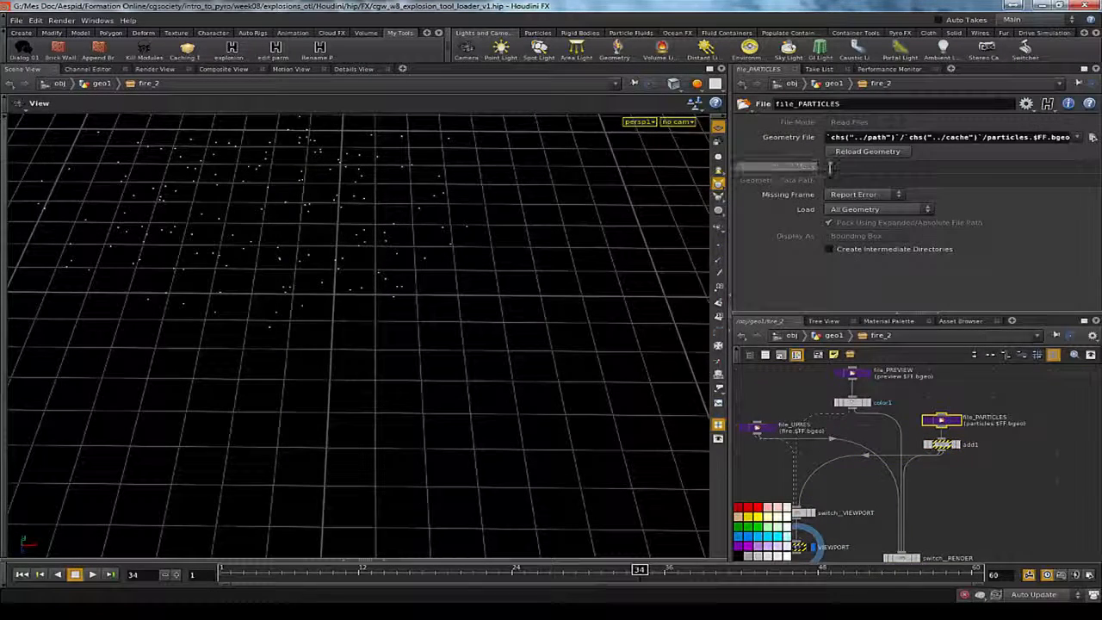
pyautogui.click(848, 195)
pyautogui.click(852, 215)
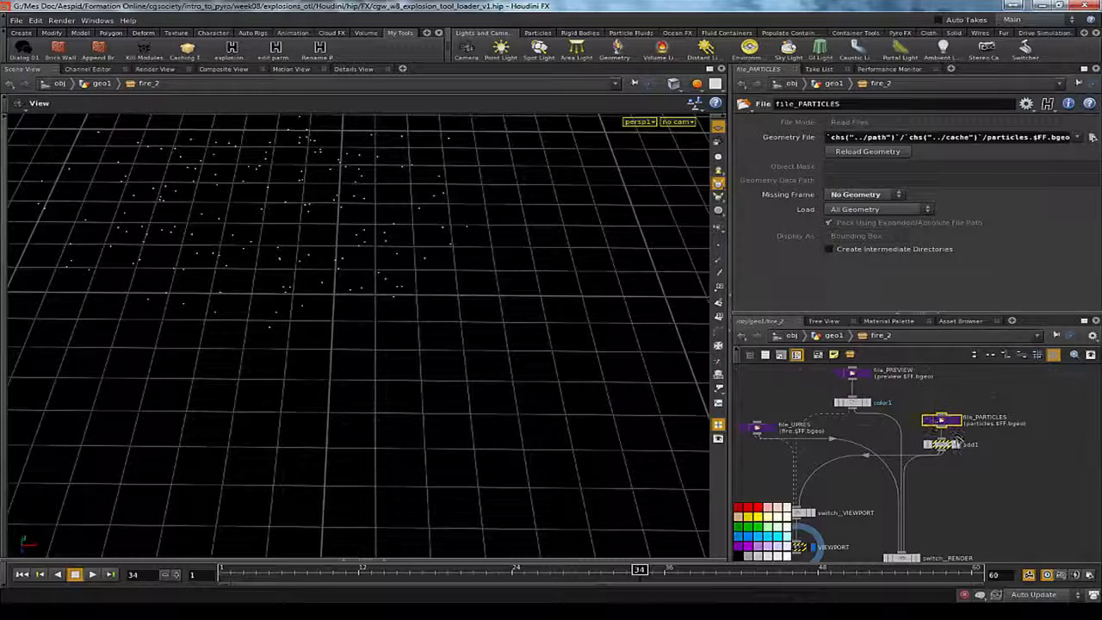
pyautogui.middleClick(943, 444)
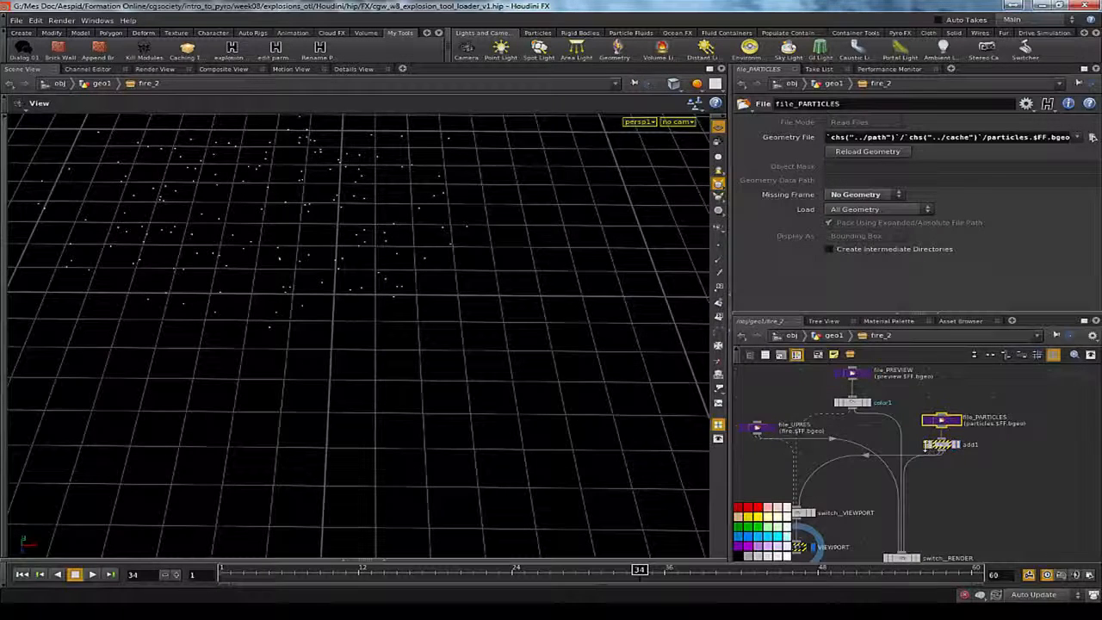
pyautogui.middleClick(935, 446)
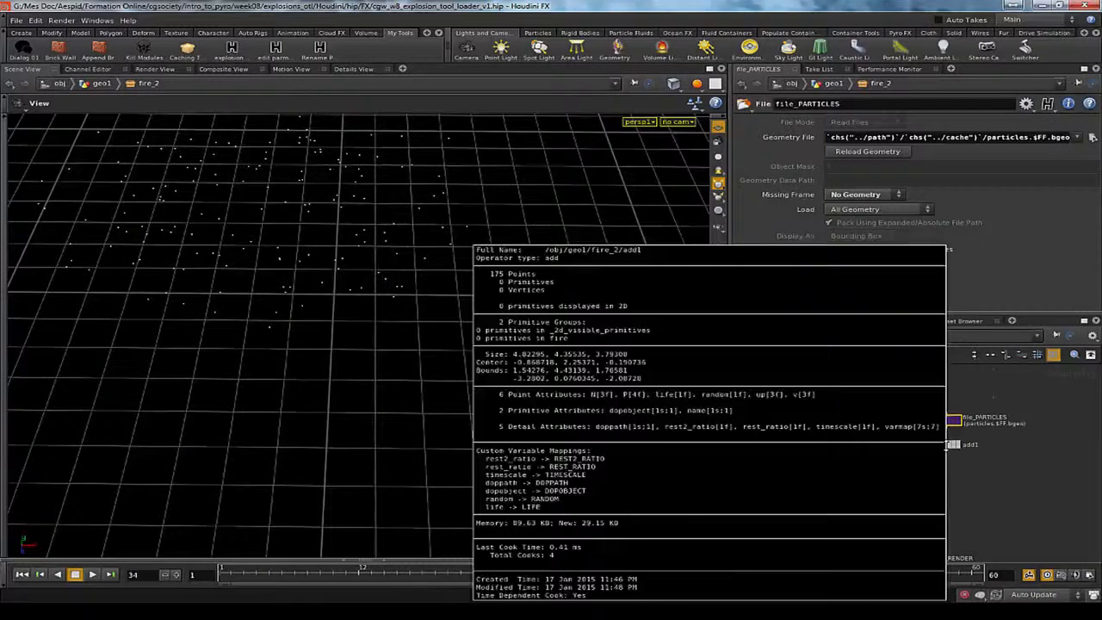
pyautogui.click(887, 194)
pyautogui.click(1027, 415)
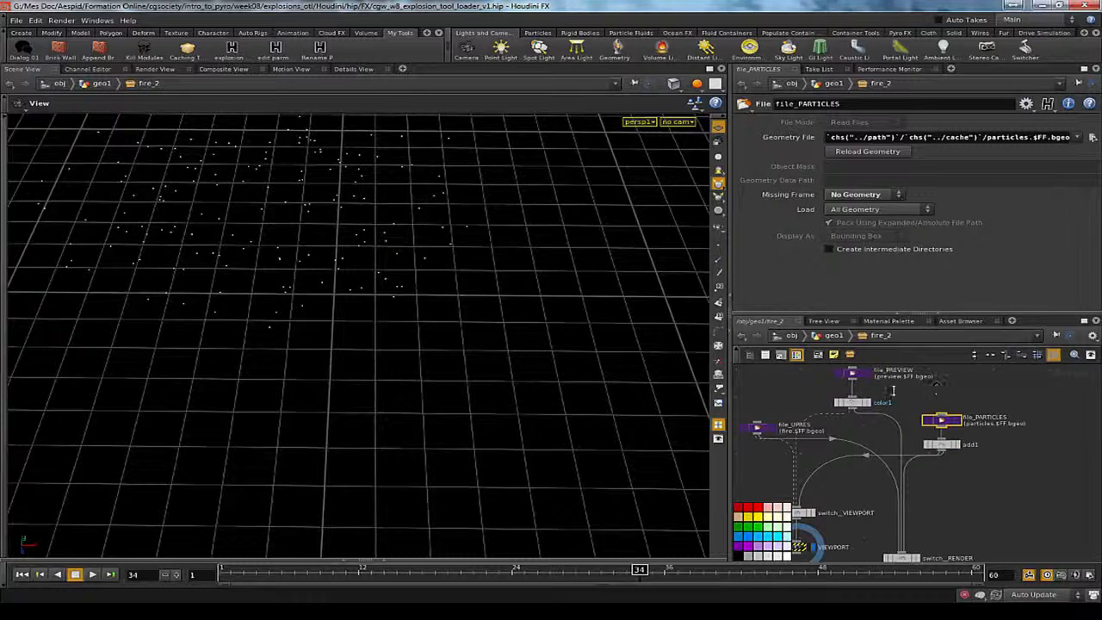
# Step: Compare with the file_PREVIEW settings and set Missing Frame on file_PARTICLES back to Report Error
pyautogui.moveTo(893, 391); pyautogui.dragTo(916, 435, button='middle')
pyautogui.click(874, 415)
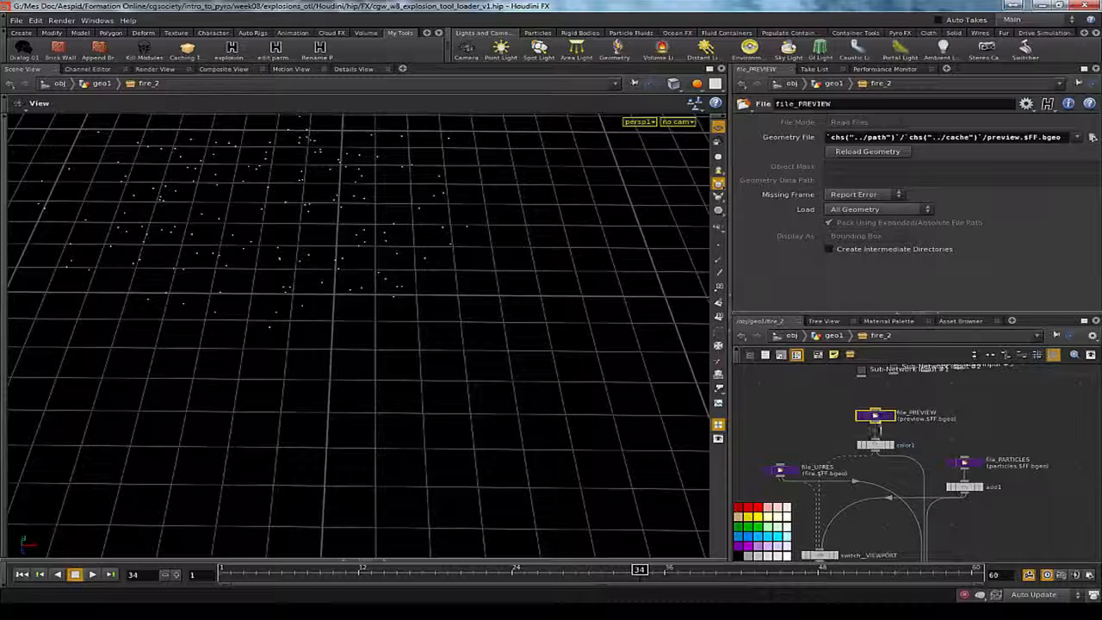
pyautogui.click(966, 462)
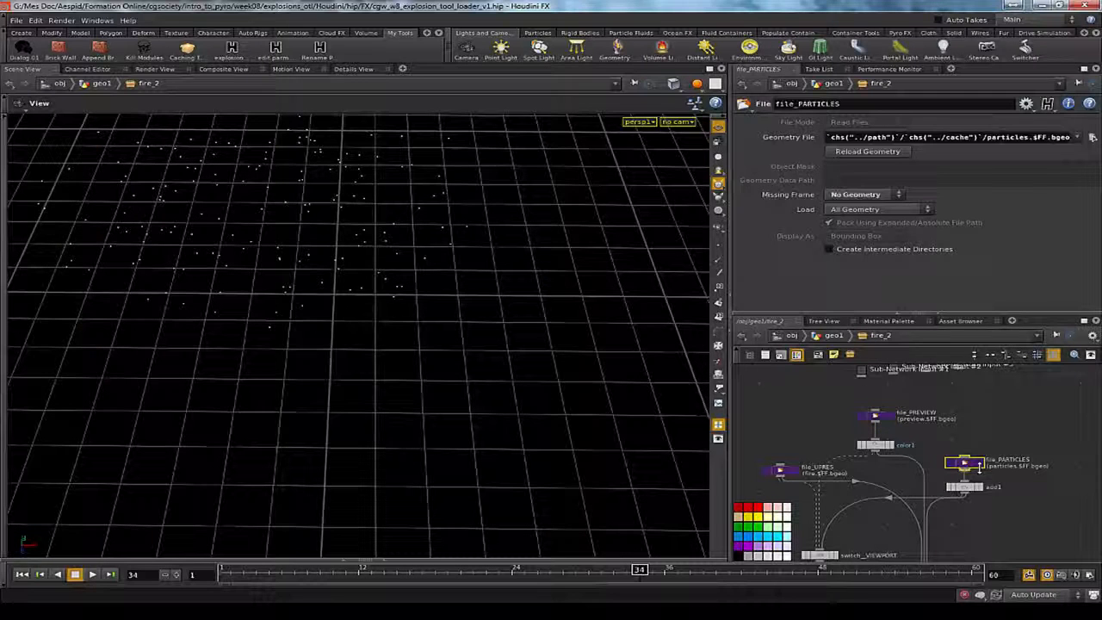
pyautogui.click(865, 194)
pyautogui.click(854, 197)
pyautogui.moveTo(1016, 519); pyautogui.dragTo(1015, 475, button='middle')
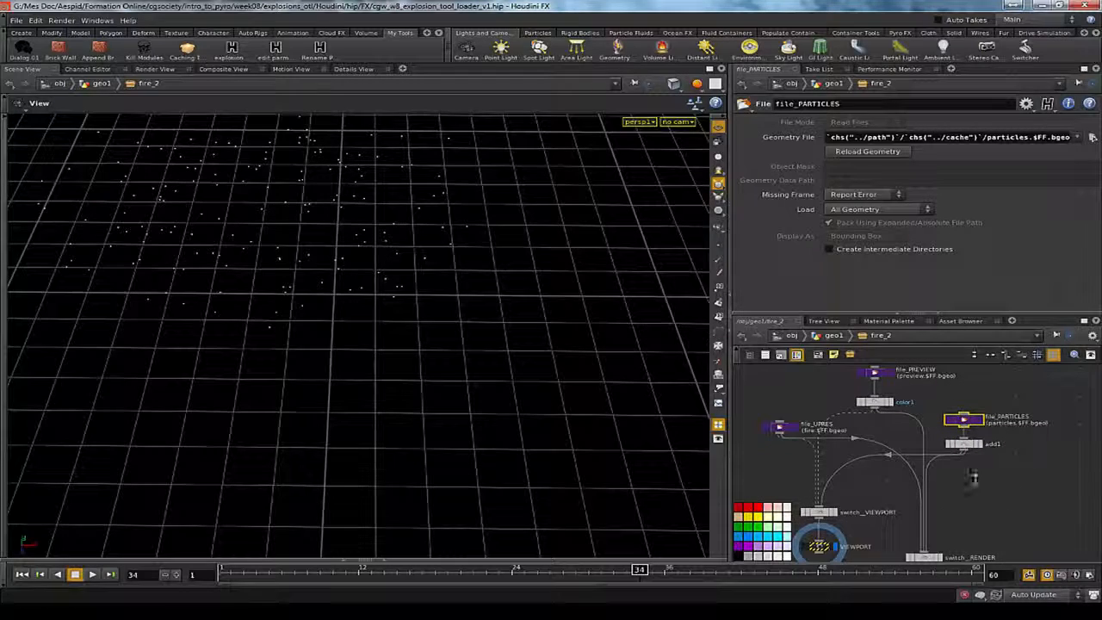
# Step: Check the VIEWPORT node's info and review the Missing Frame options of file_PARTICLES without changing them
pyautogui.middleClick(818, 545)
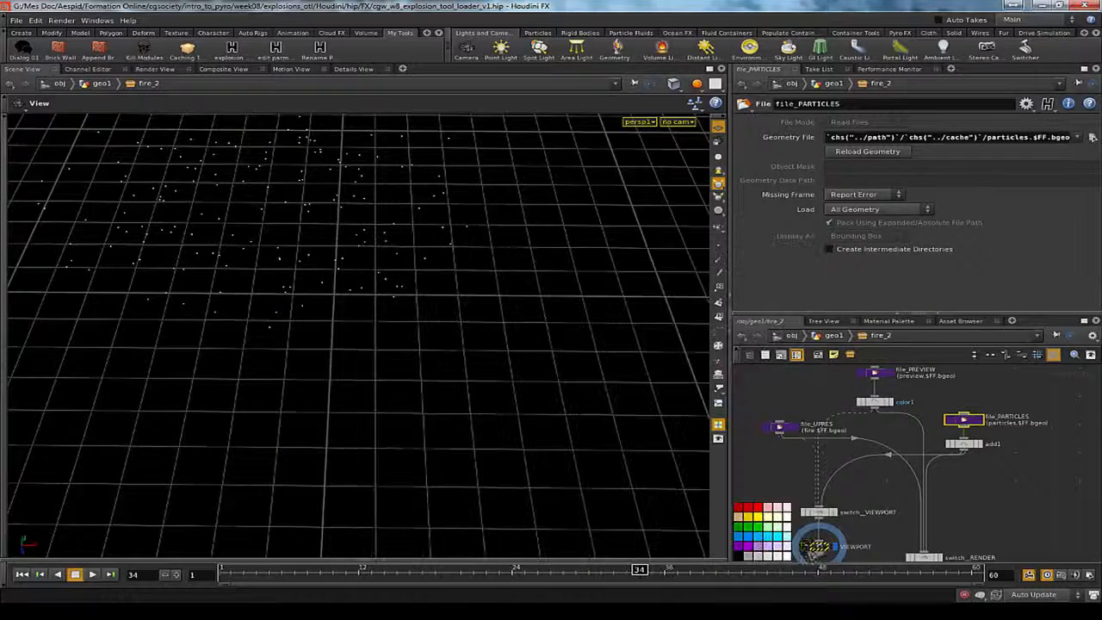
pyautogui.middleClick(818, 546)
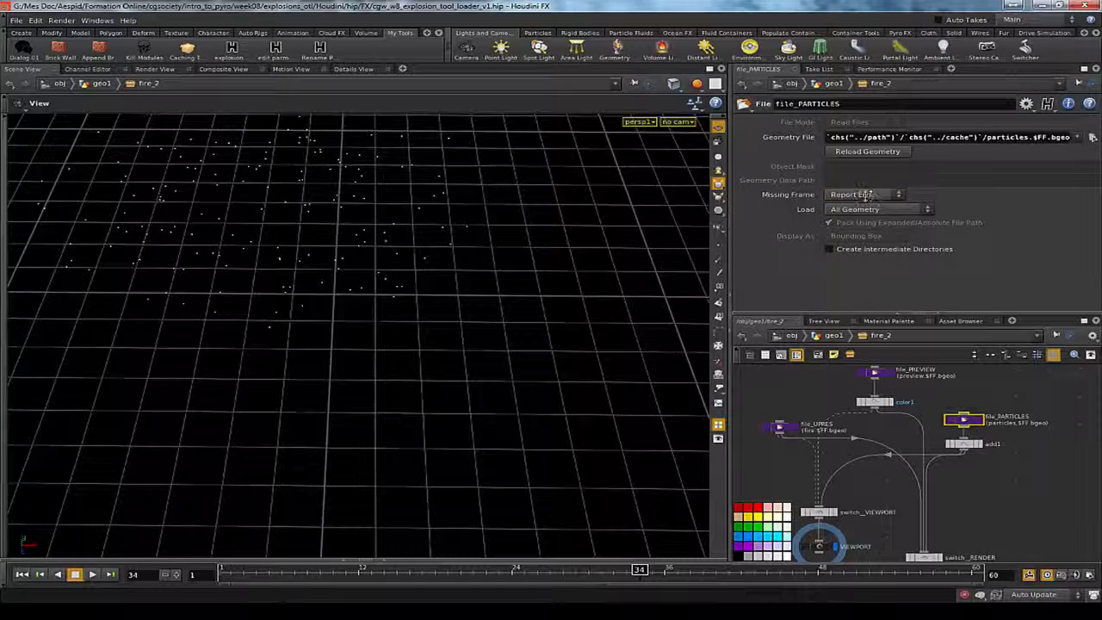
pyautogui.click(844, 195)
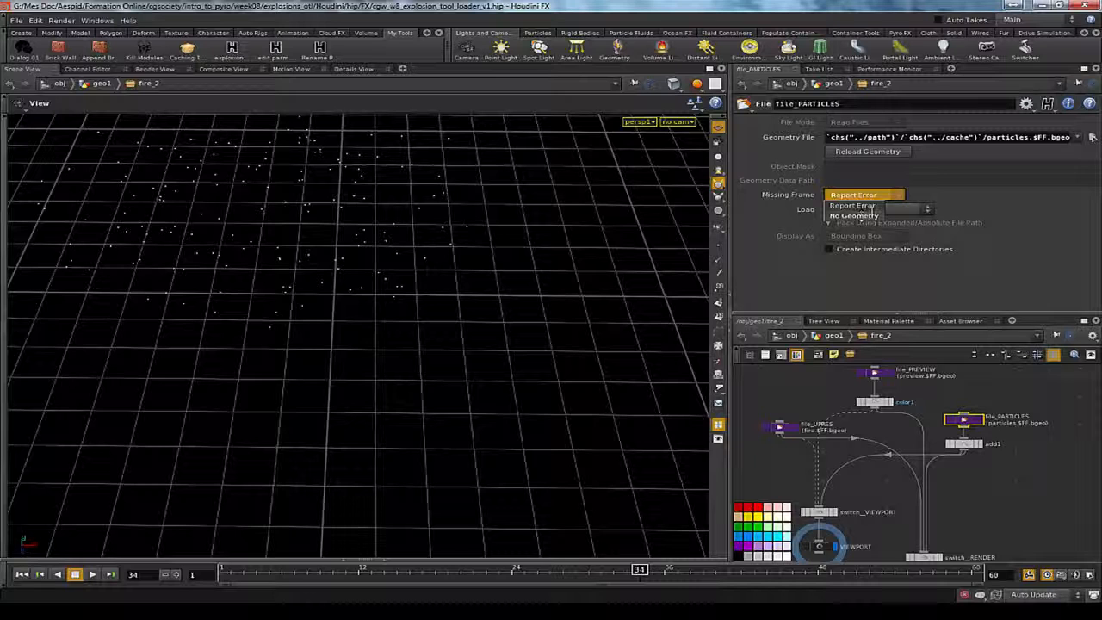
pyautogui.click(875, 193)
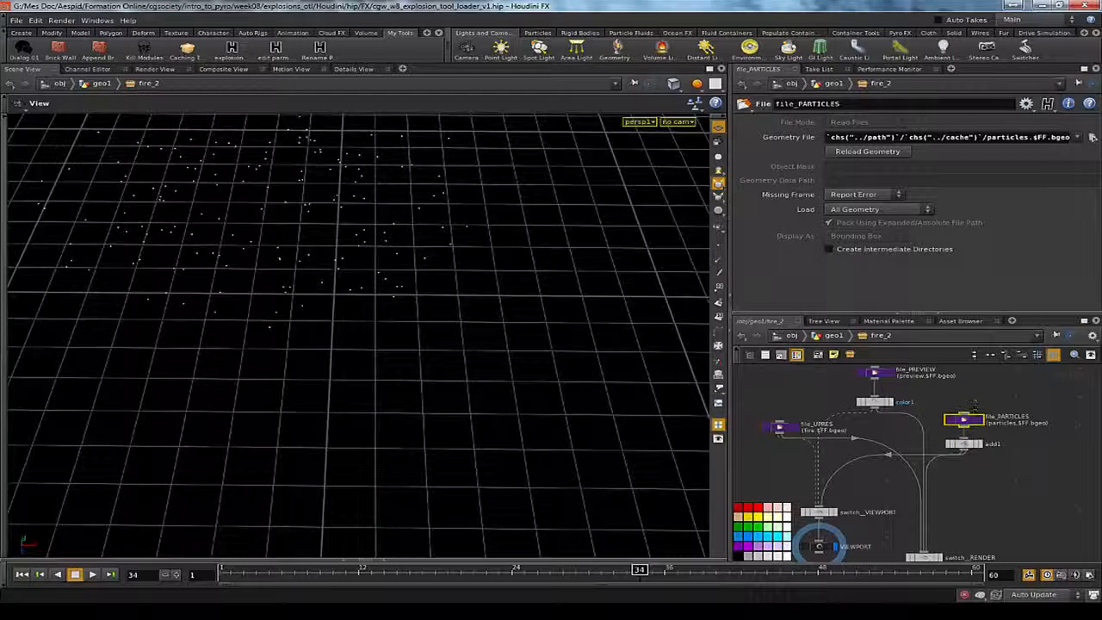
pyautogui.moveTo(980, 481); pyautogui.dragTo(967, 442, button='middle')
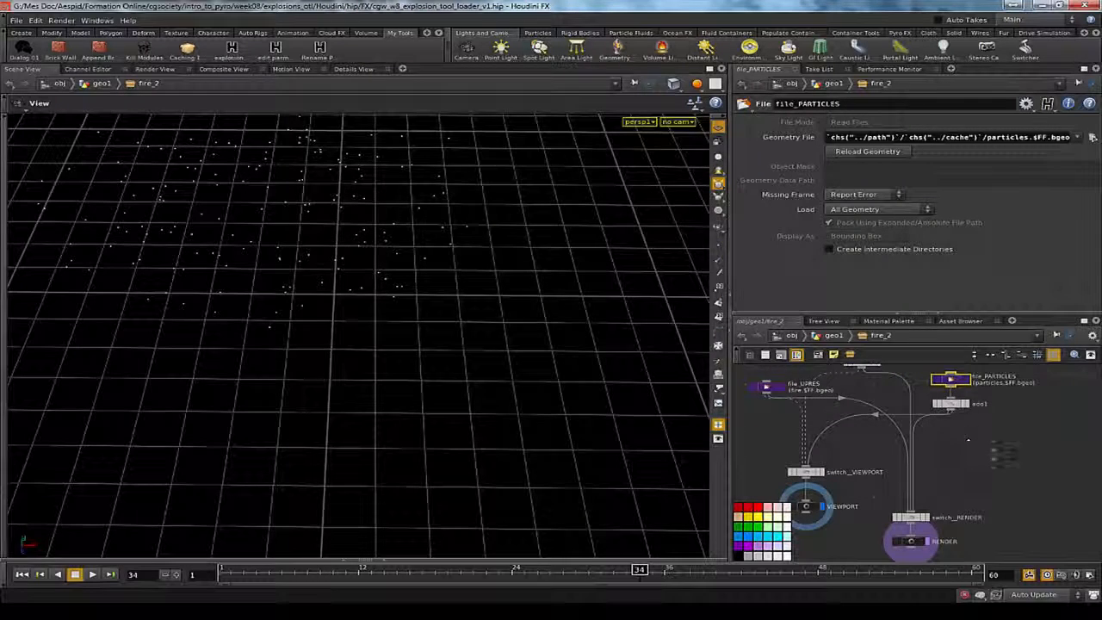
pyautogui.moveTo(985, 516); pyautogui.dragTo(993, 470, button='middle')
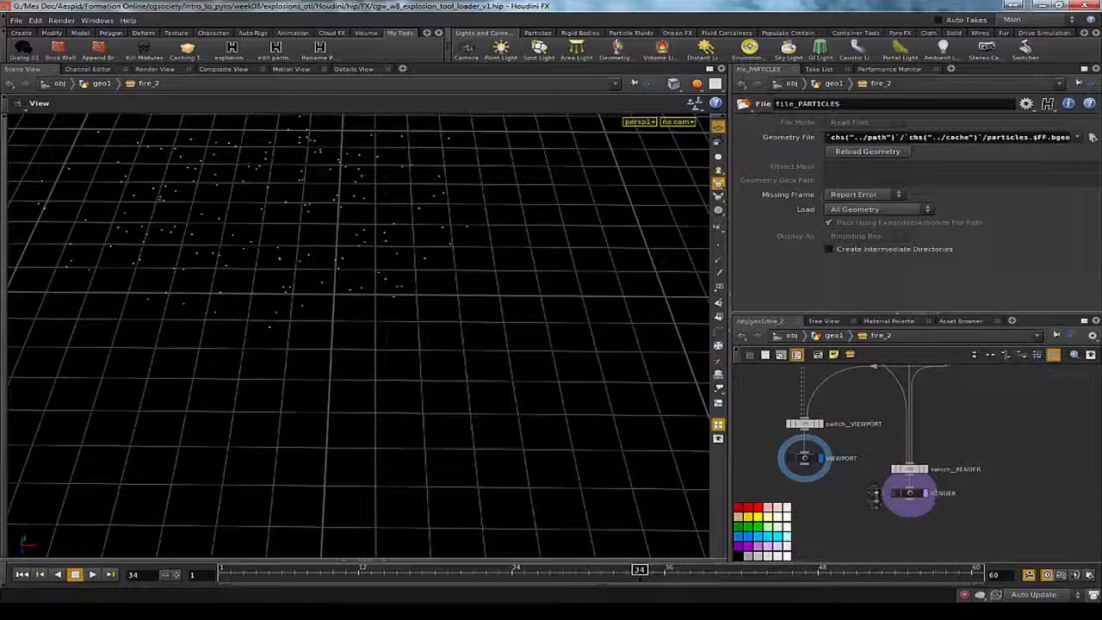
# Step: Return to geo1 and inspect the node info of the fire subnetworks for remaining warnings
pyautogui.press('u')
pyautogui.middleClick(864, 465)
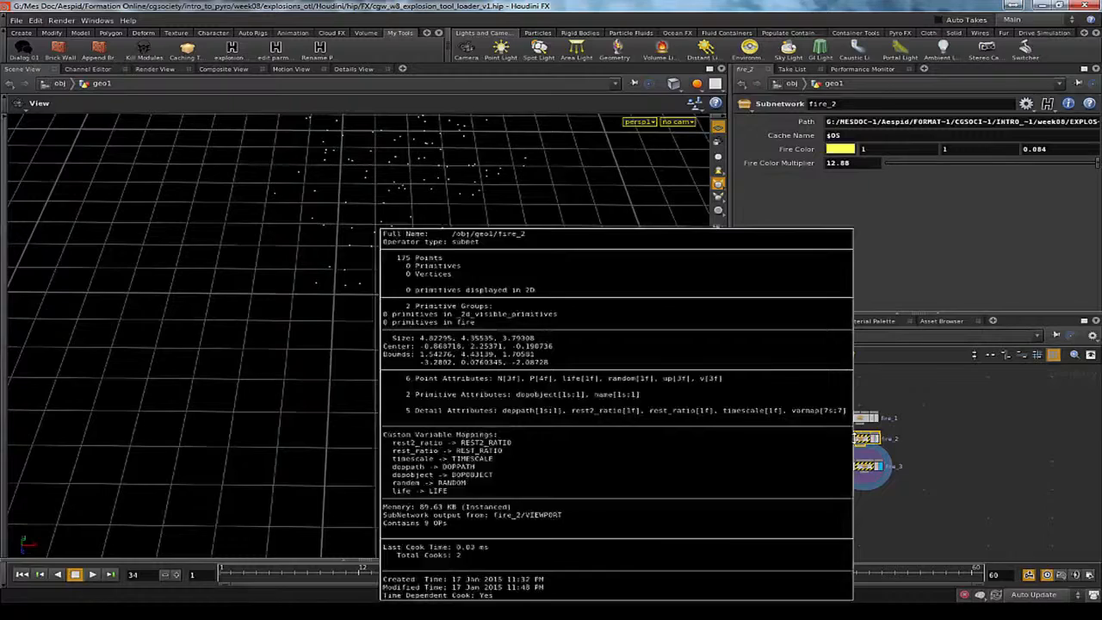
pyautogui.middleClick(864, 465)
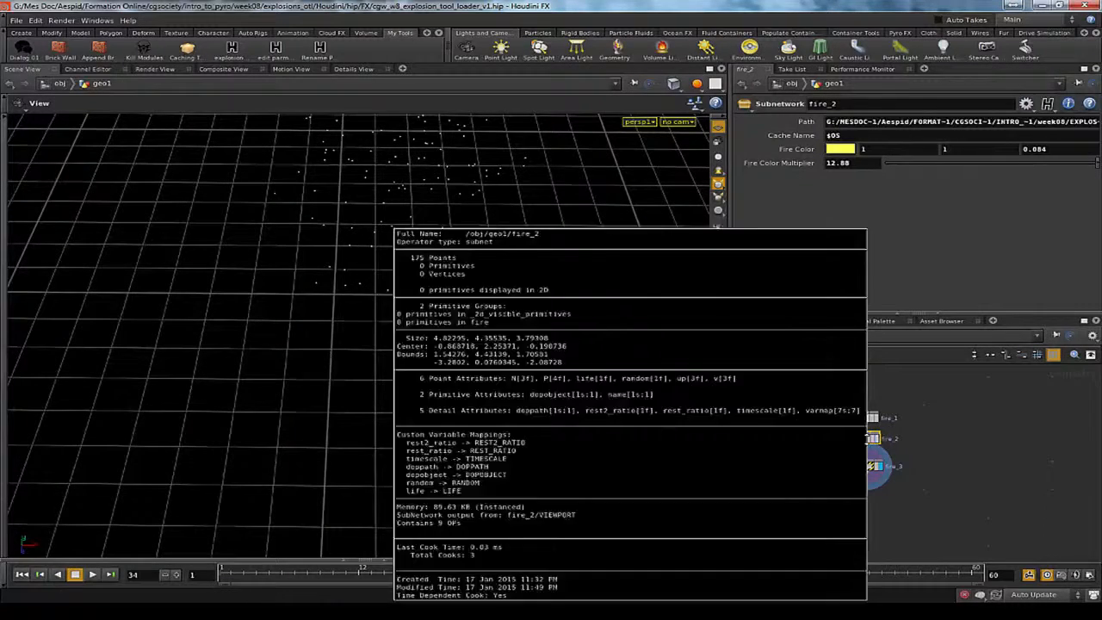
pyautogui.middleClick(863, 466)
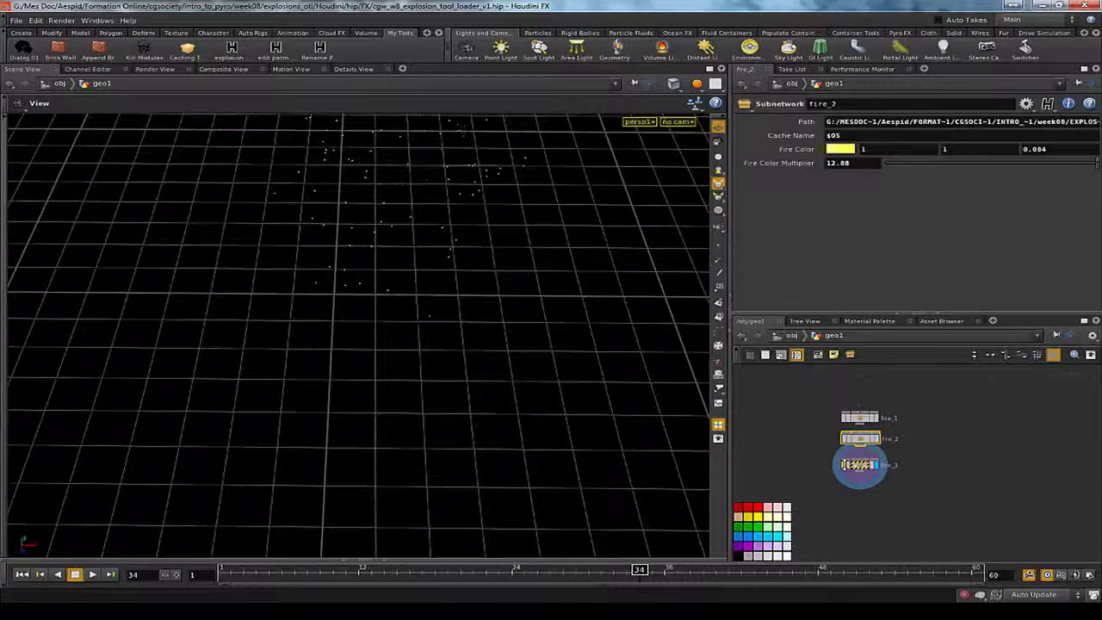
pyautogui.middleClick(857, 466)
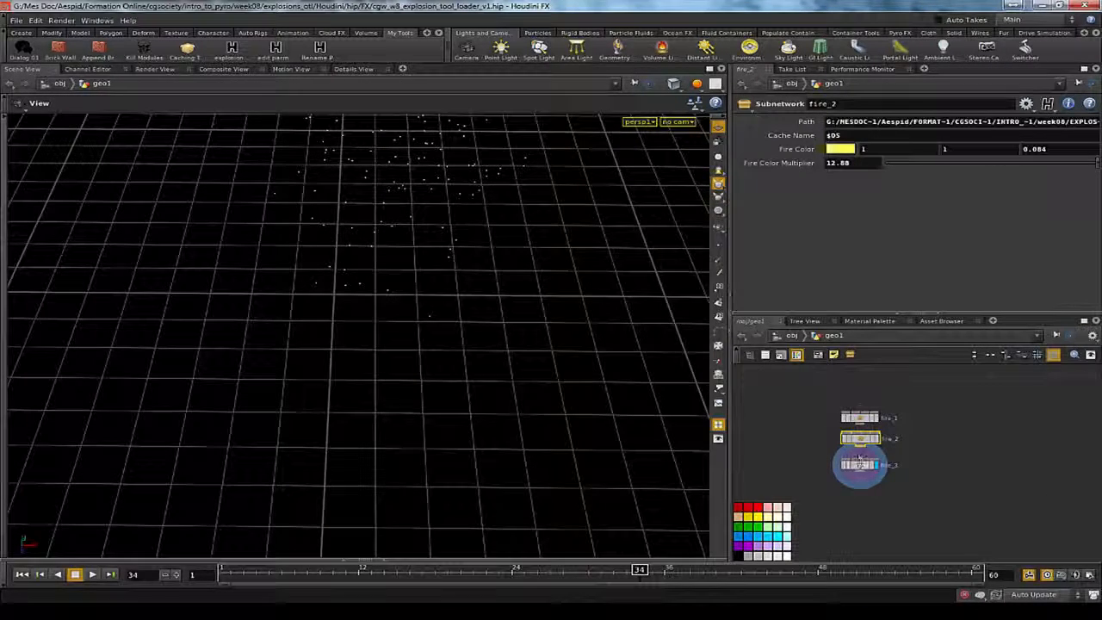
# Step: Set Select Input to 1 on switch_VIEWPORT inside fire_3 and return to geo1
pyautogui.doubleClick(858, 465)
pyautogui.moveTo(850, 435); pyautogui.dragTo(855, 413, button='right')
pyautogui.click(889, 415)
pyautogui.moveTo(929, 123); pyautogui.dragTo(900, 126)
pyautogui.press('u')
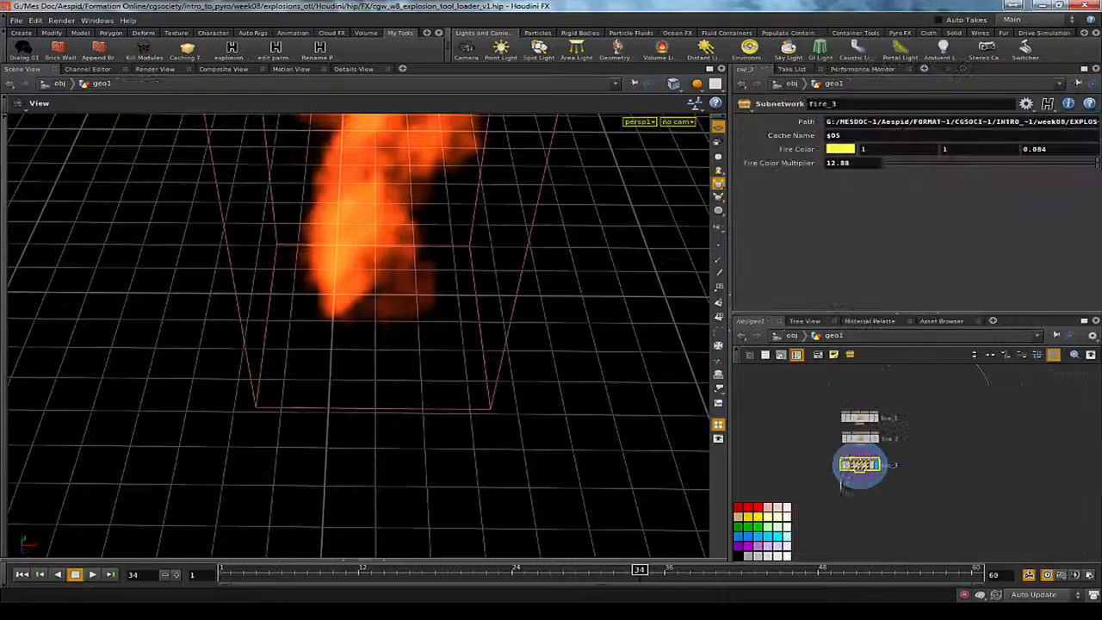
# Step: Reopen fire_3 and examine the node info of file_PARTICLES and add1 for warnings
pyautogui.middleClick(857, 464)
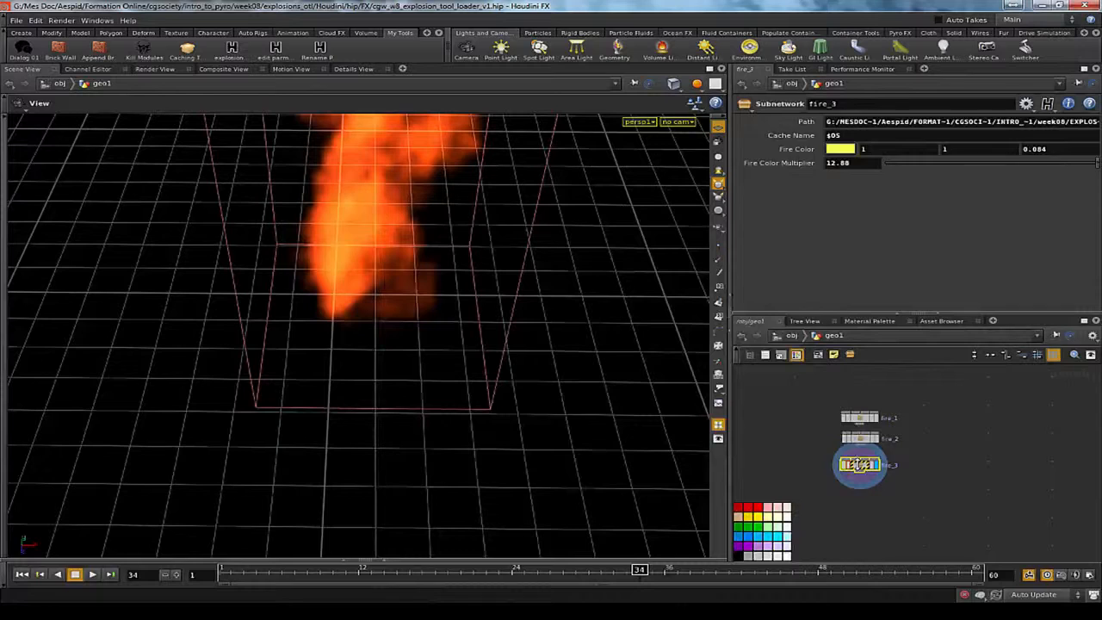
pyautogui.doubleClick(857, 465)
pyautogui.scroll(4, 909, 425)
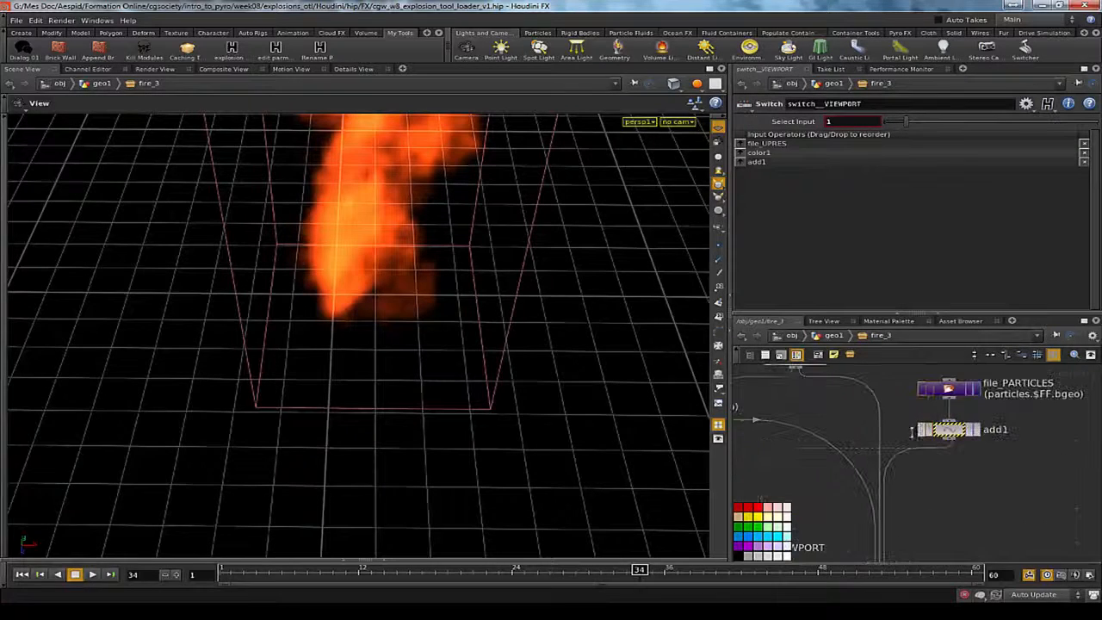
pyautogui.middleClick(948, 430)
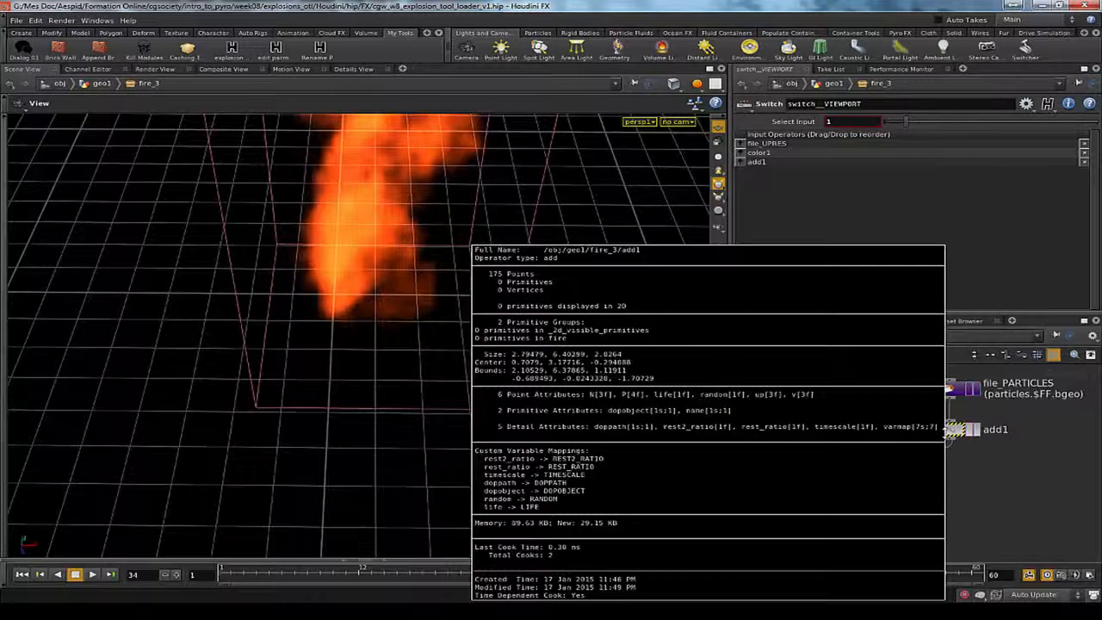
pyautogui.middleClick(949, 430)
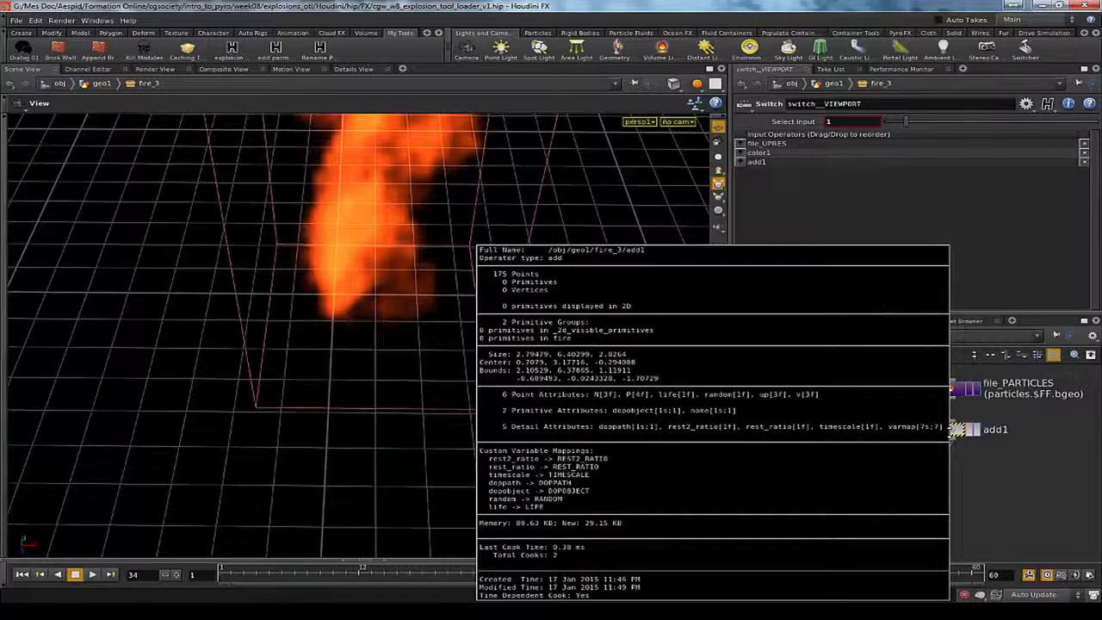
pyautogui.middleClick(947, 389)
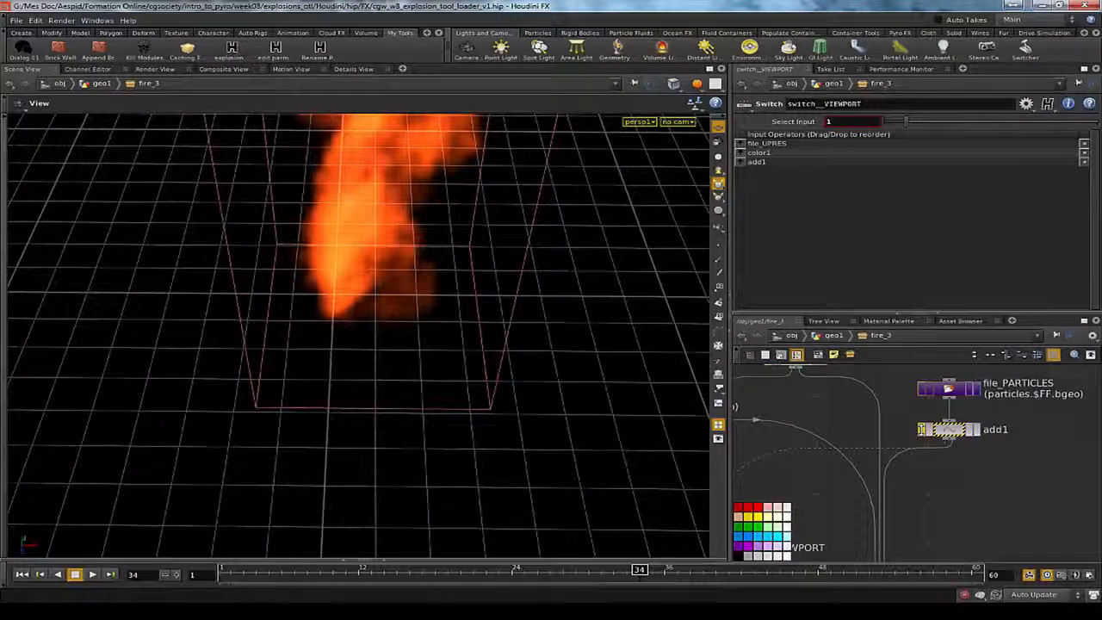
pyautogui.middleClick(935, 425)
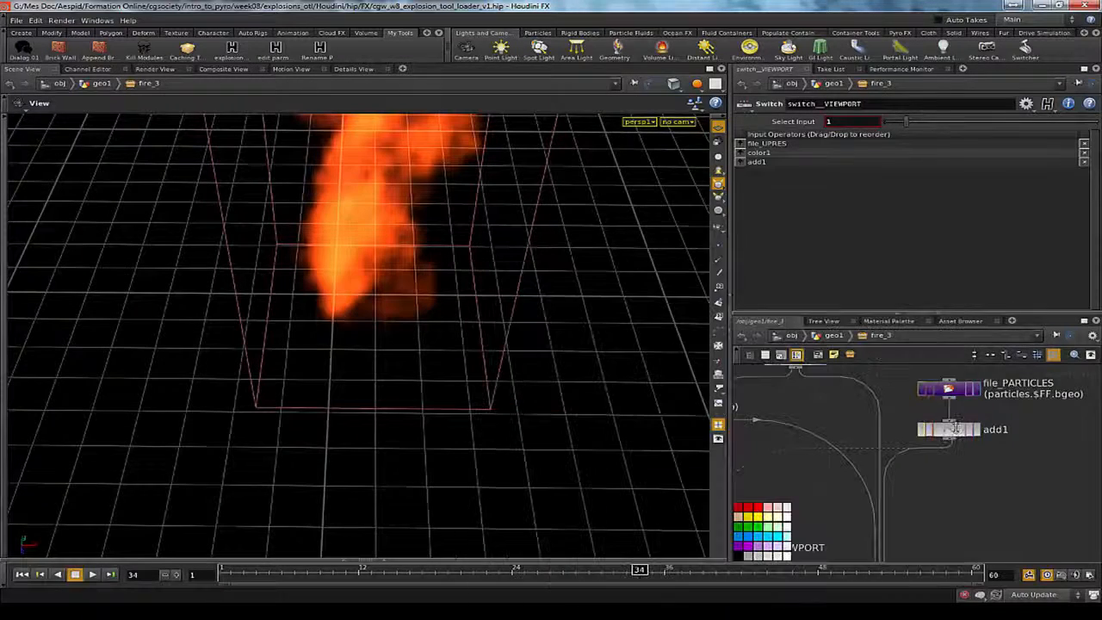
# Step: Return to geo1, open fire_2 and inspect the node info of file_PARTICLES for warnings
pyautogui.press('u')
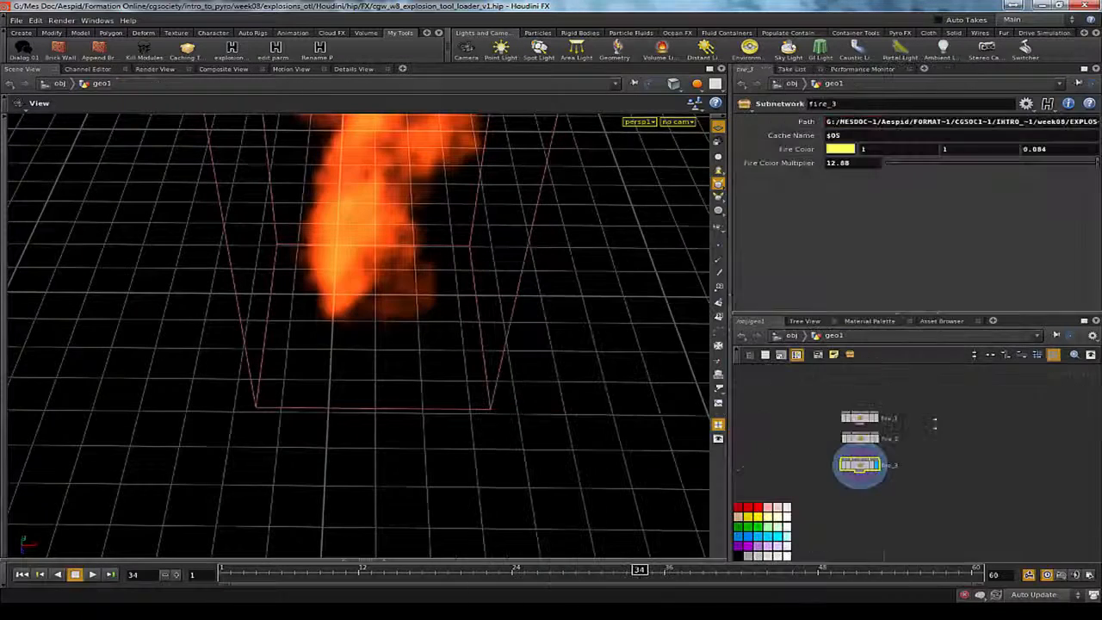
pyautogui.doubleClick(876, 438)
pyautogui.moveTo(876, 413); pyautogui.dragTo(881, 485, button='middle')
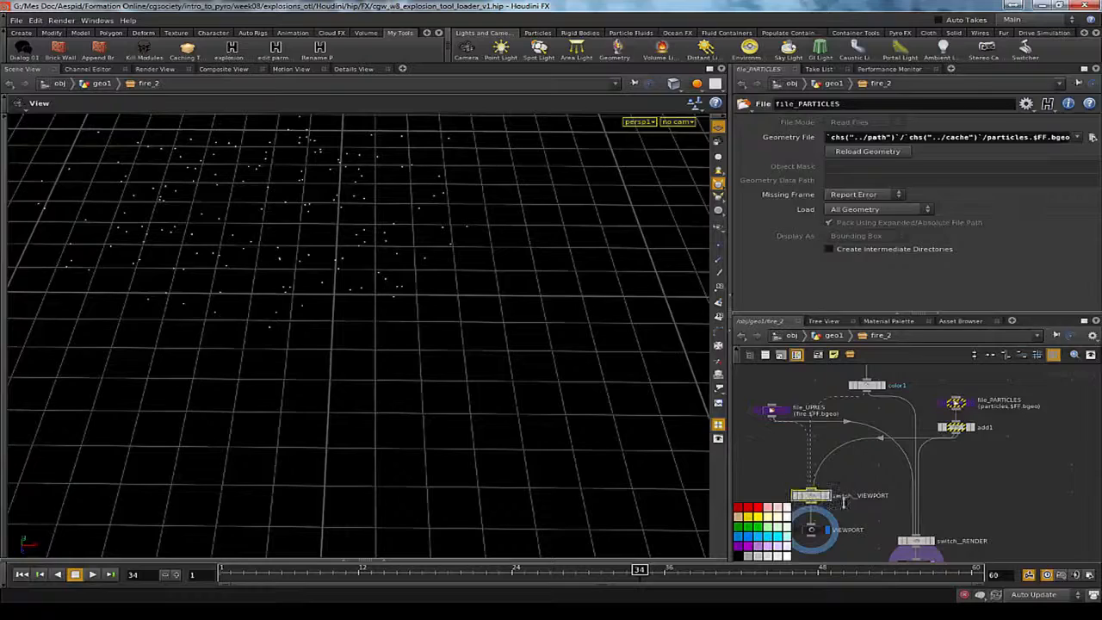
pyautogui.click(818, 494)
pyautogui.middleClick(959, 415)
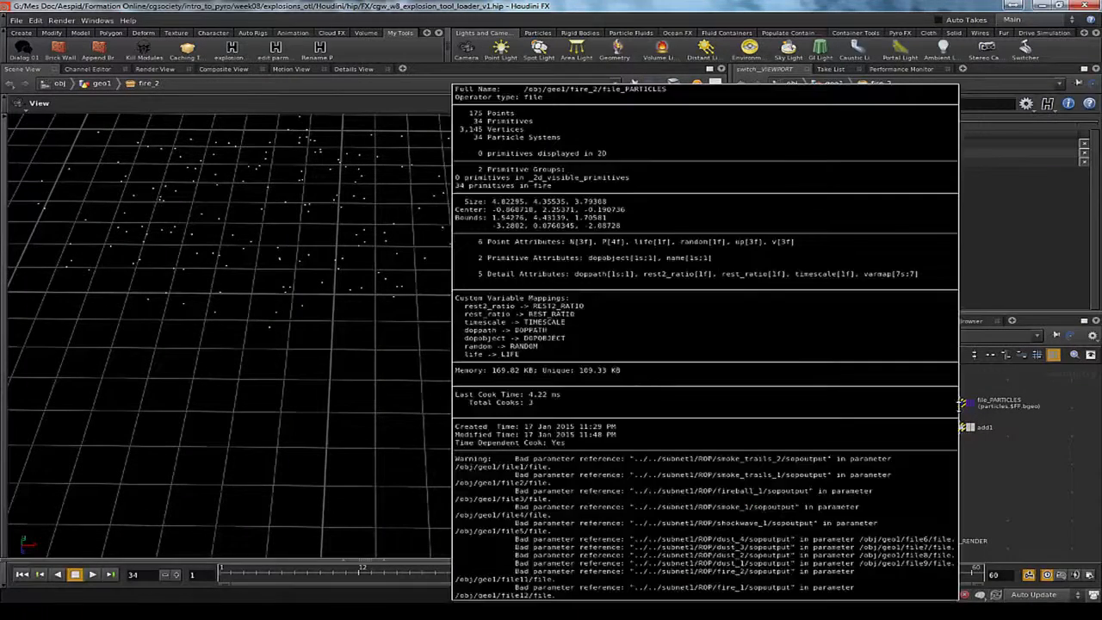
pyautogui.middleClick(954, 405)
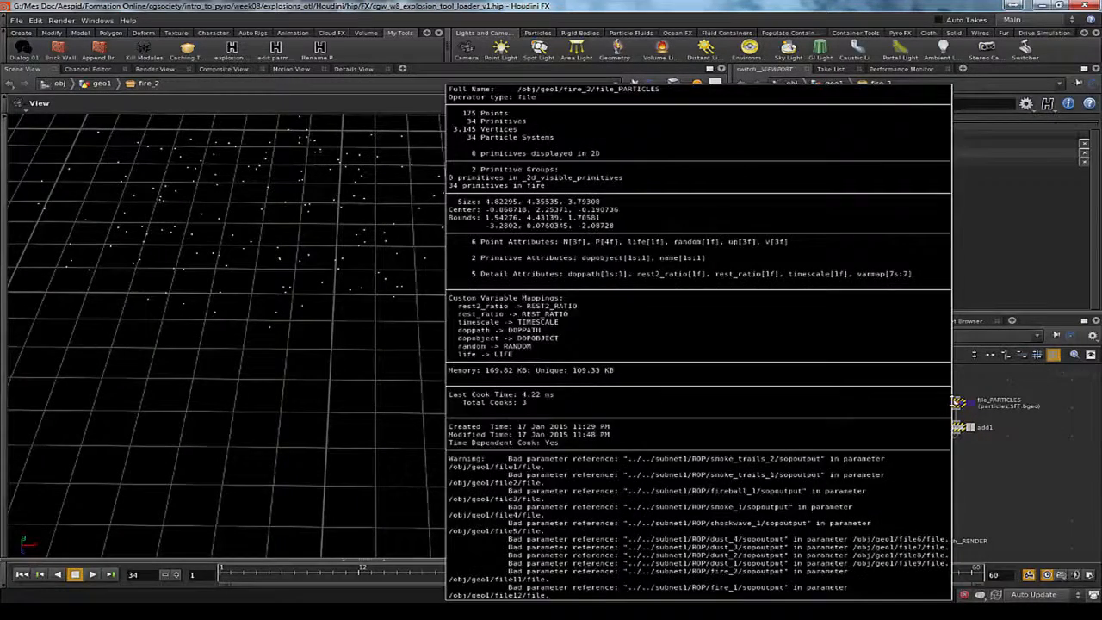
pyautogui.moveTo(961, 438); pyautogui.dragTo(962, 436)
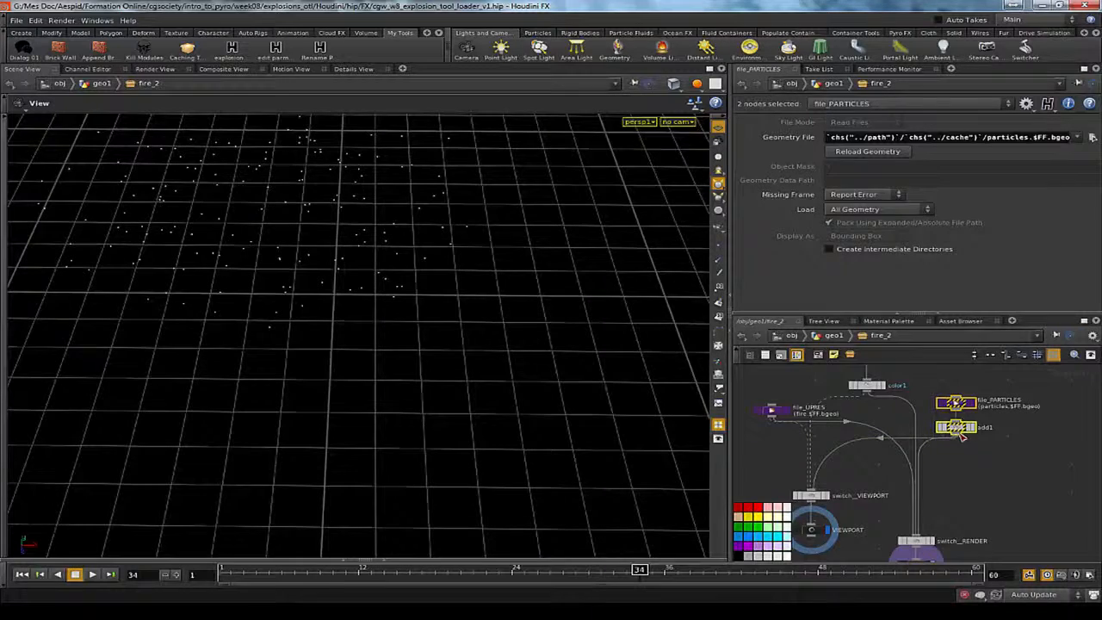
# Step: Set Select Input to 1 on switch_VIEWPORT inside fire_2 and return to geo1
pyautogui.click(874, 514)
pyautogui.click(809, 494)
pyautogui.moveTo(927, 121); pyautogui.dragTo(906, 122)
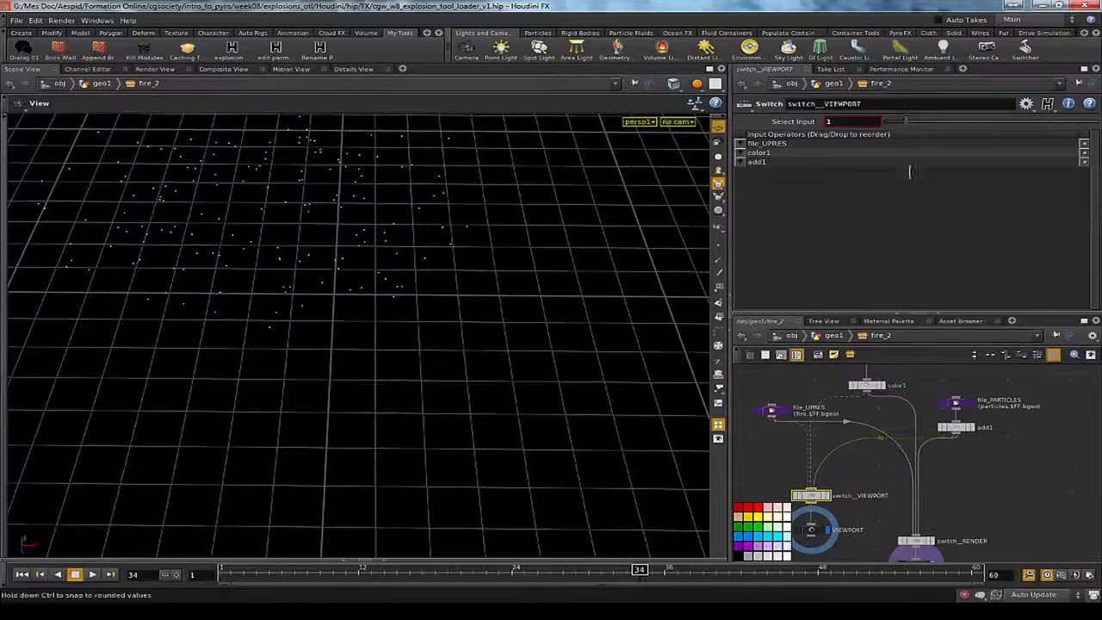
pyautogui.press('u')
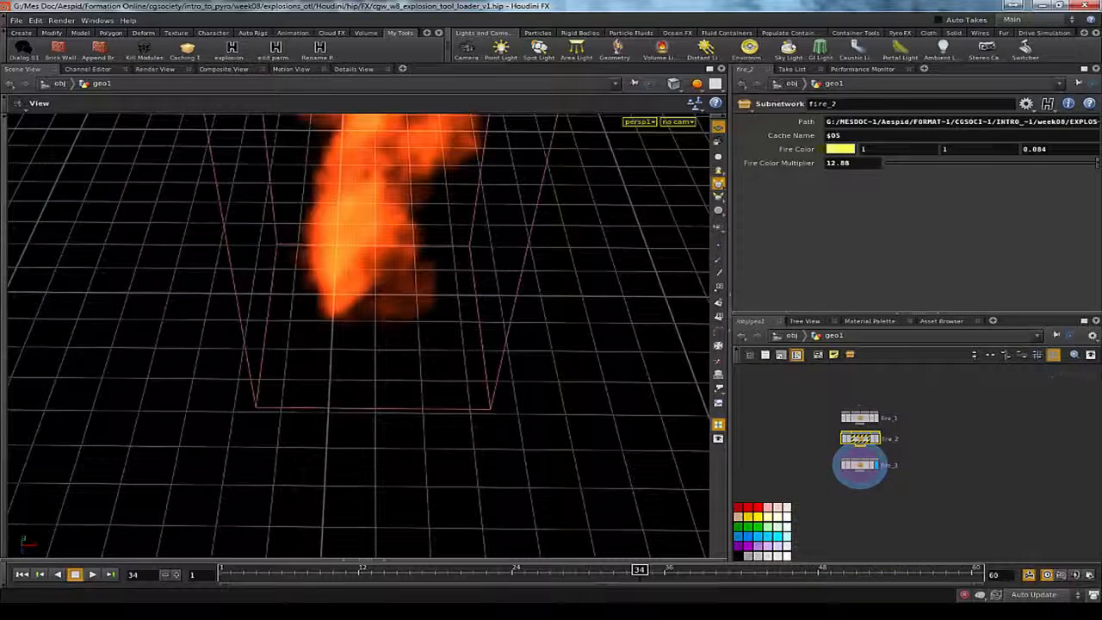
# Step: Check the node info of fire_3 and fire_2, and display fire_2 in the viewport
pyautogui.middleClick(859, 464)
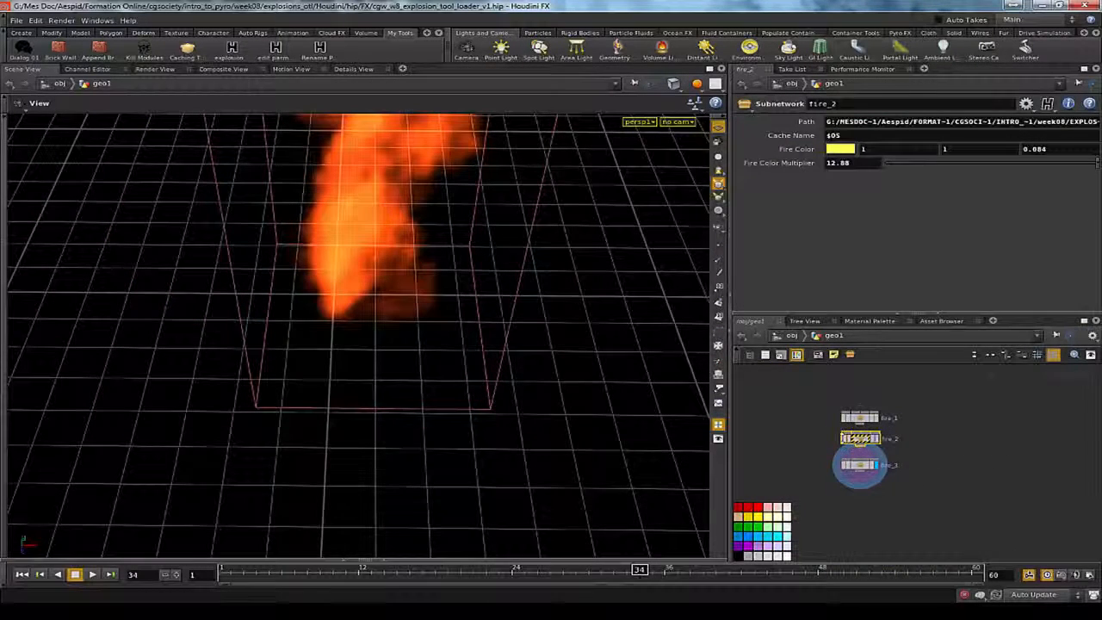
pyautogui.middleClick(865, 439)
pyautogui.press('c')
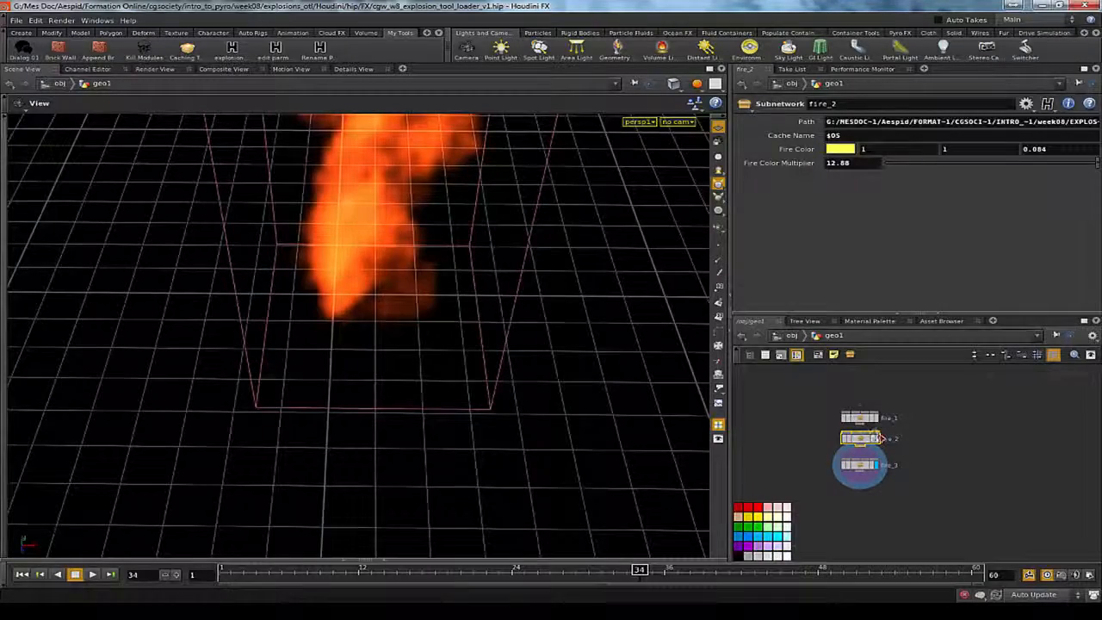
pyautogui.moveTo(481, 344); pyautogui.dragTo(409, 327)
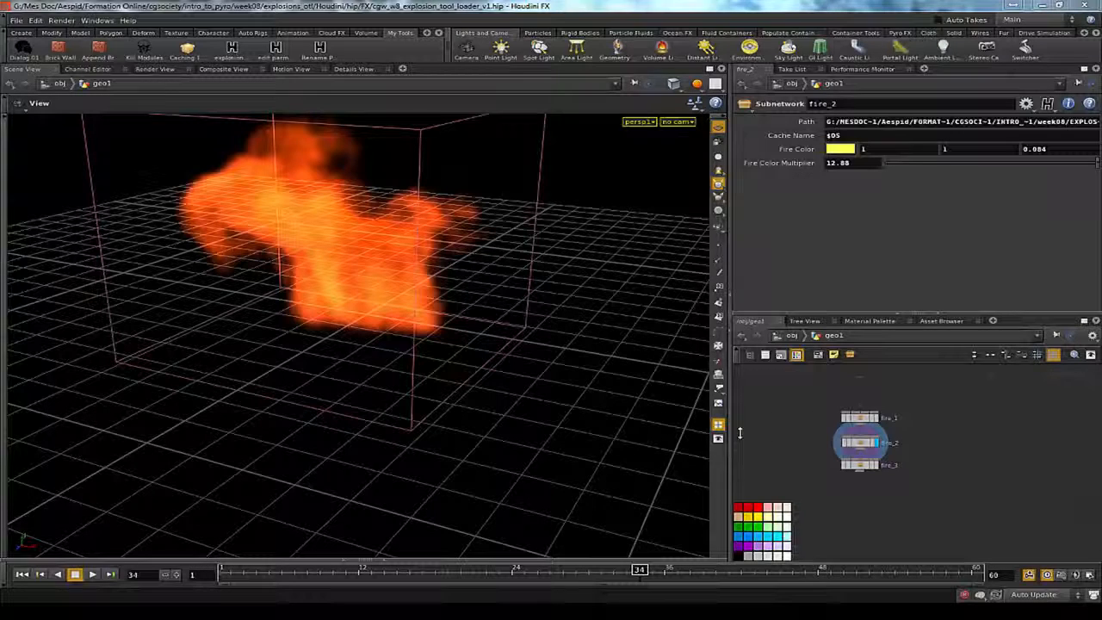
# Step: Duplicate a fire subnetwork, place the copy beside the fire column and rename it dust_1
pyautogui.scroll(-3, 816, 437)
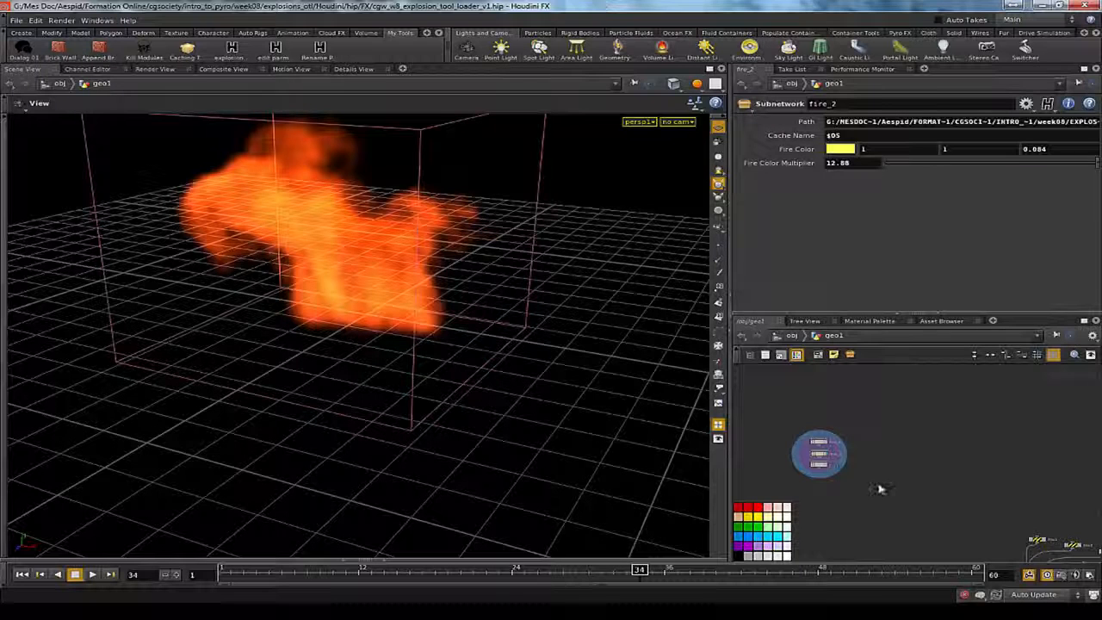
pyautogui.scroll(3, 822, 446)
pyautogui.moveTo(819, 436); pyautogui.dragTo(900, 466)
pyautogui.moveTo(956, 476); pyautogui.dragTo(883, 465, button='middle')
pyautogui.hotkey('ctrl', 'c')
pyautogui.hotkey('ctrl', 'v')
pyautogui.moveTo(830, 466); pyautogui.dragTo(874, 449)
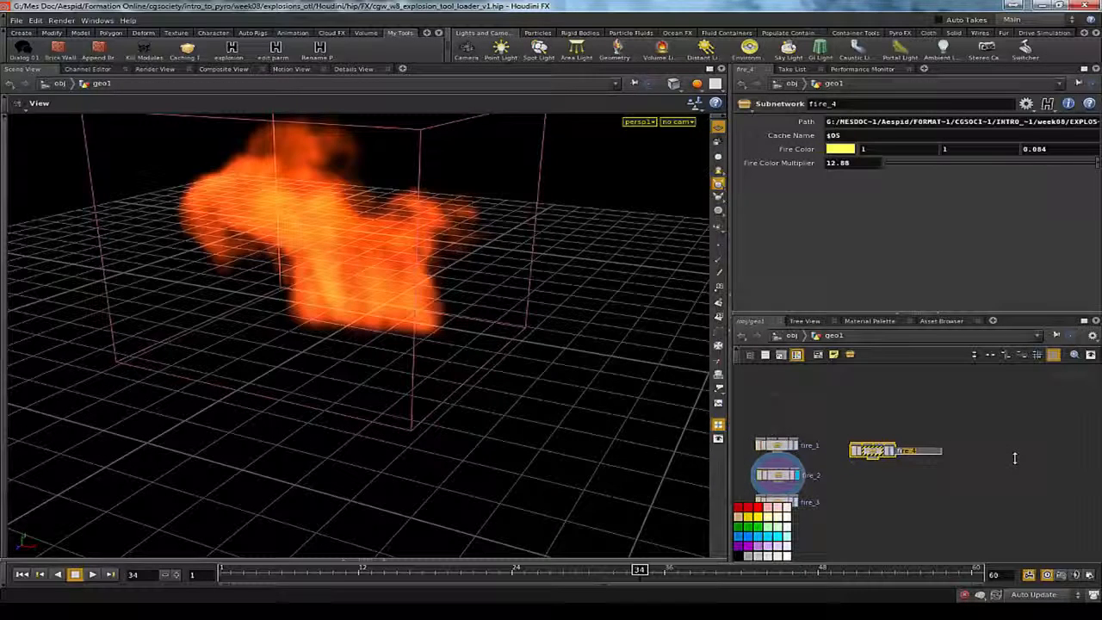
pyautogui.write('dust_1')
pyautogui.press('Return')
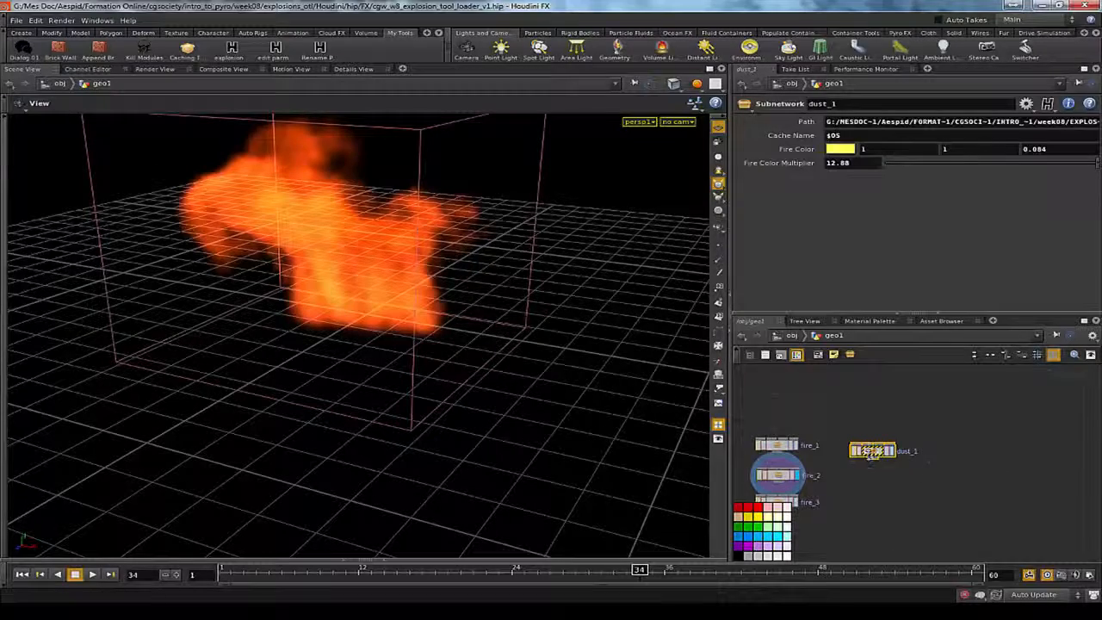
# Step: Open dust_1 and set Select Input to 0 on switch_VIEWPORT so it uses file_UPRES
pyautogui.doubleClick(871, 449)
pyautogui.moveTo(855, 431)
pyautogui.mouseDown(button='middle')
pyautogui.moveTo(816, 487)
pyautogui.moveTo(845, 429)
pyautogui.mouseUp(button='middle')
pyautogui.scroll(-5, 844, 429)
pyautogui.moveTo(958, 417); pyautogui.dragTo(967, 490, button='middle')
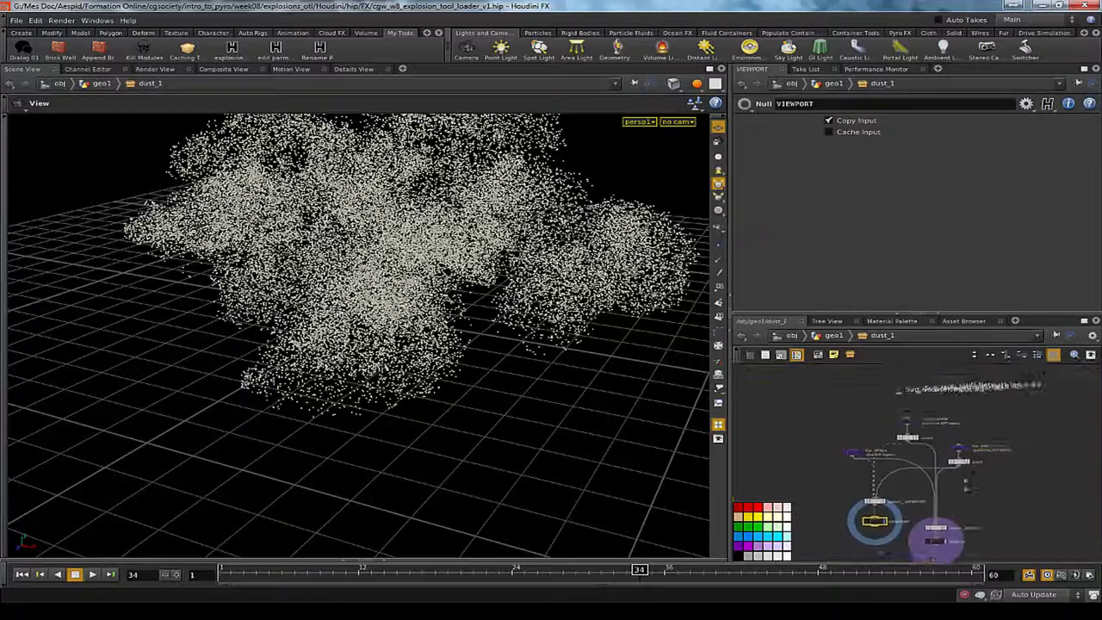
pyautogui.scroll(5, 917, 482)
pyautogui.click(834, 535)
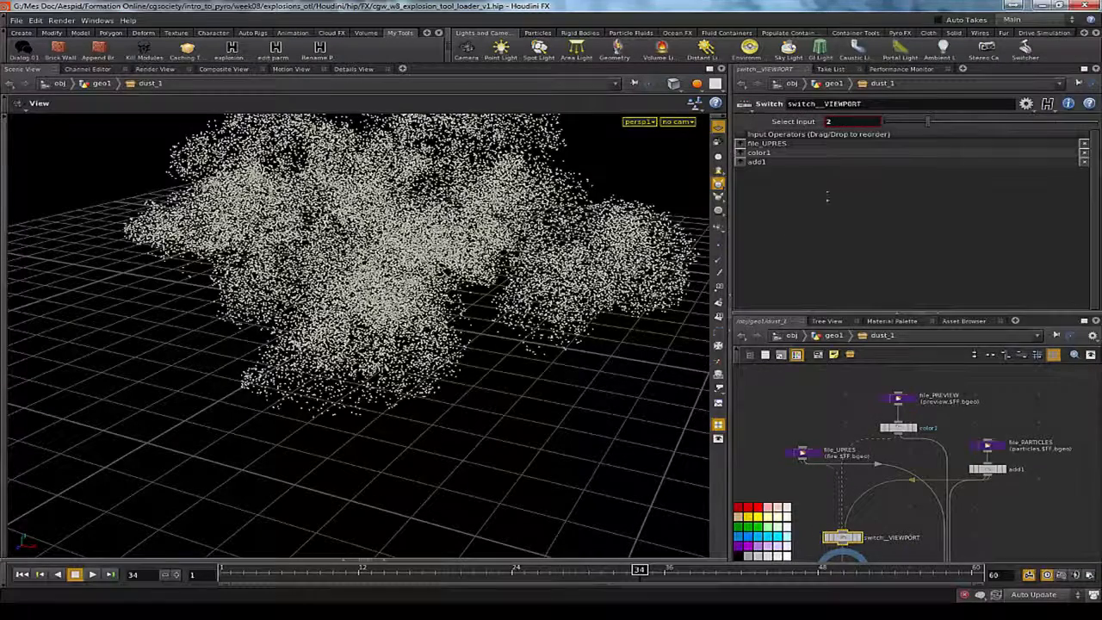
pyautogui.press('BackSpace')
pyautogui.write('1')
pyautogui.press('Return')
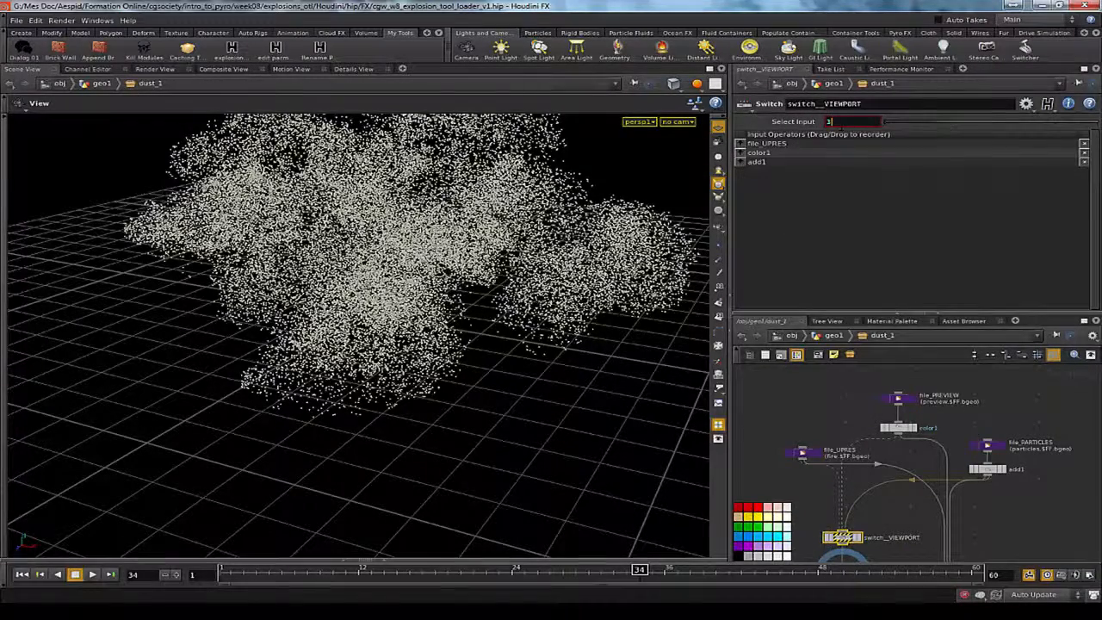
pyautogui.press('BackSpace')
pyautogui.write('0')
pyautogui.press('Return')
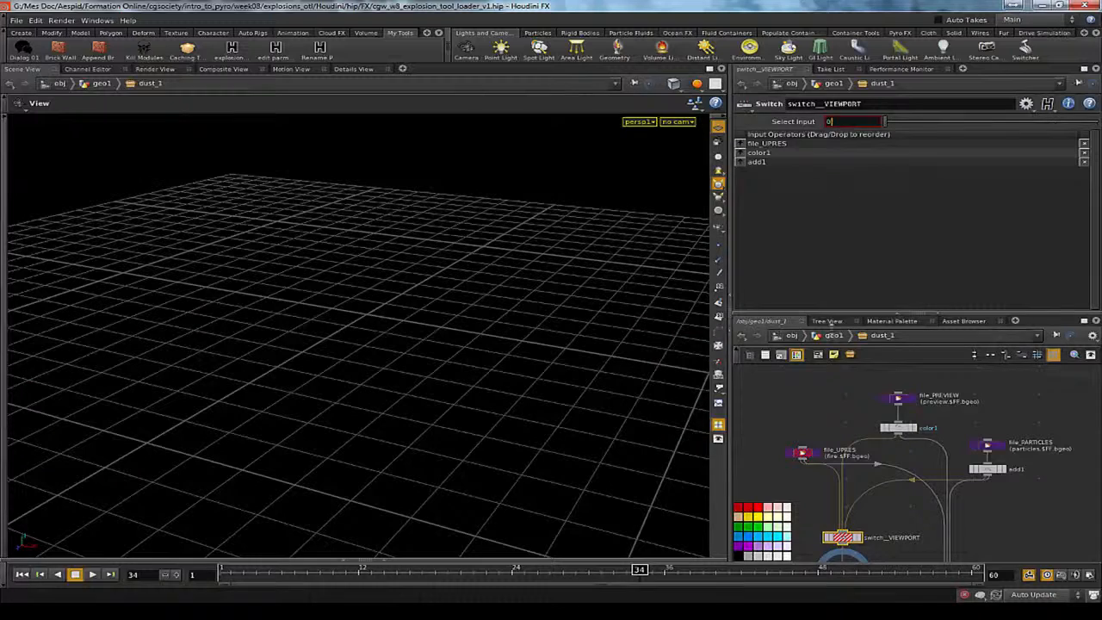
# Step: Look up the cache's file name and replace fire with dust in file_UPRES's Geometry File, so it ends in dust.$FF.bgeo
pyautogui.click(802, 452)
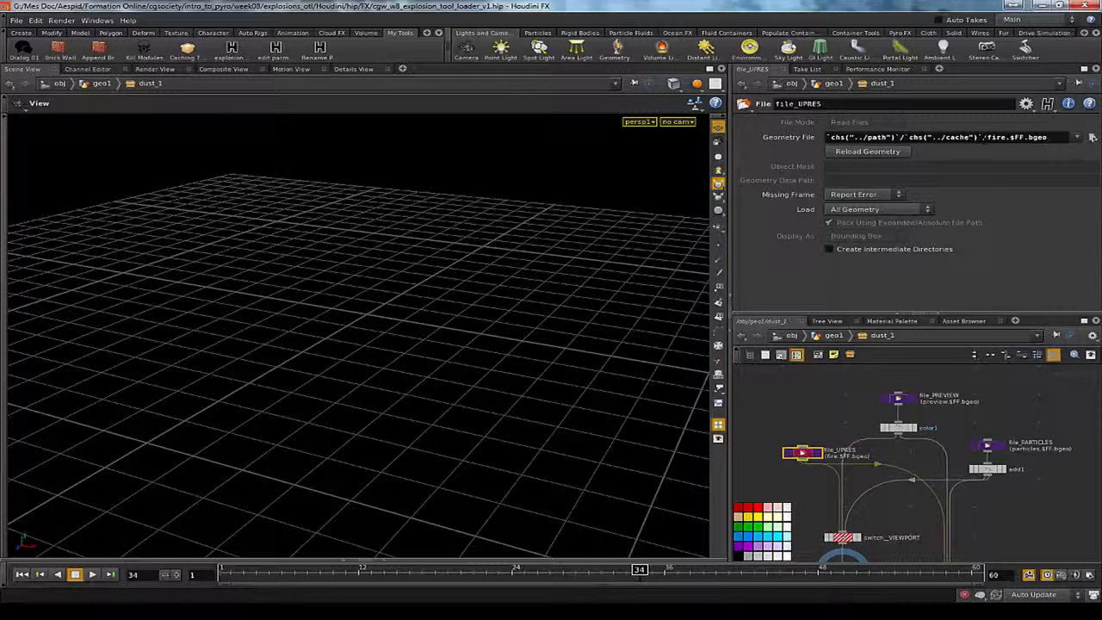
pyautogui.click(1091, 137)
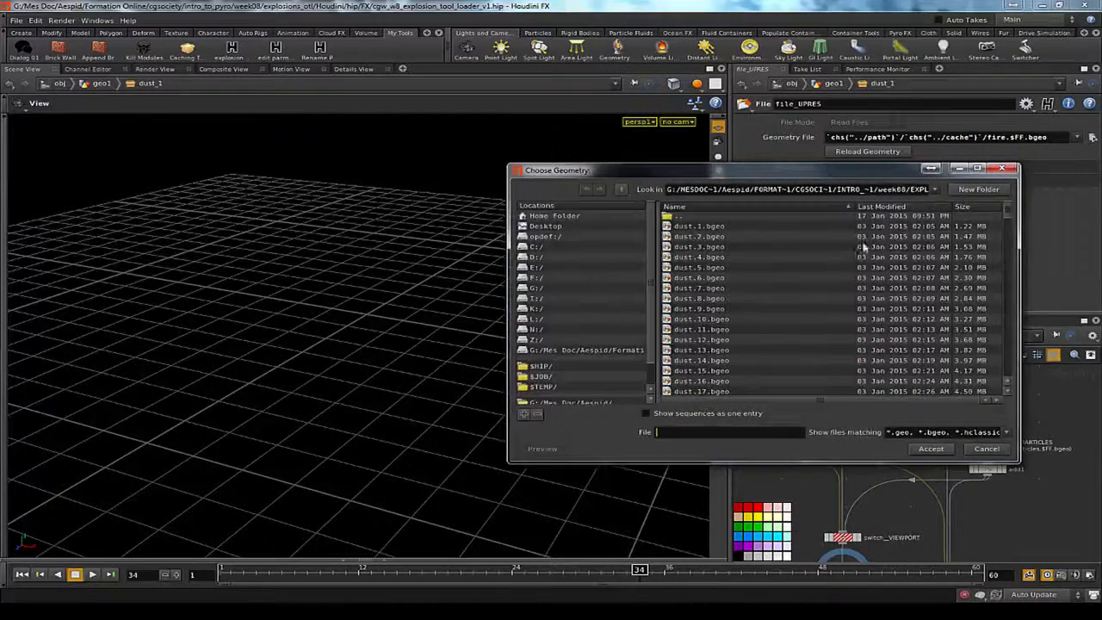
pyautogui.click(985, 449)
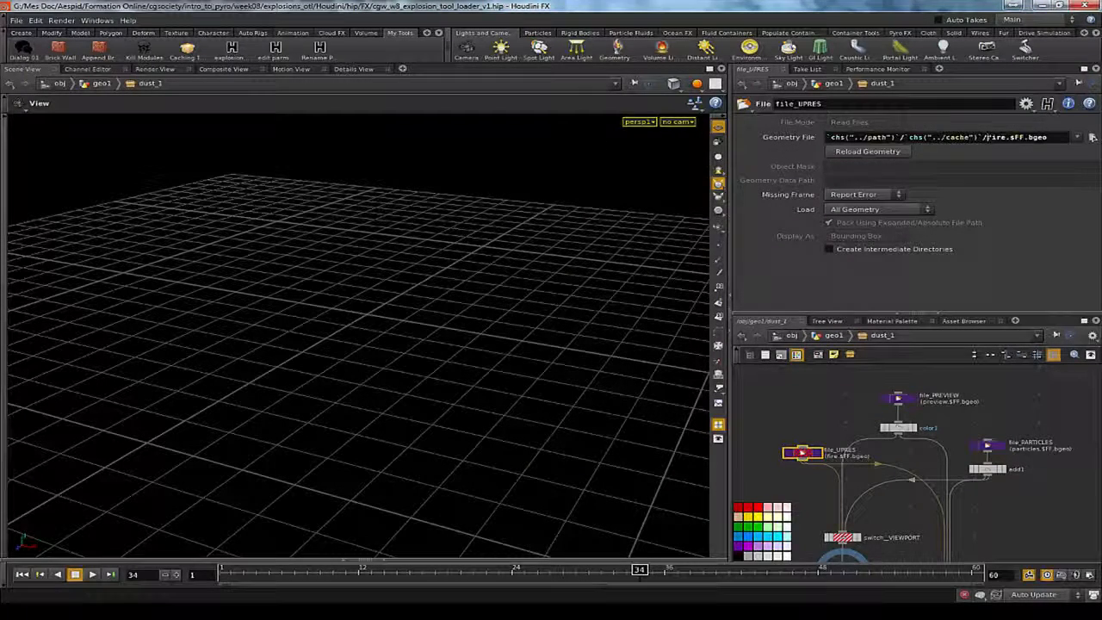
pyautogui.doubleClick(994, 137)
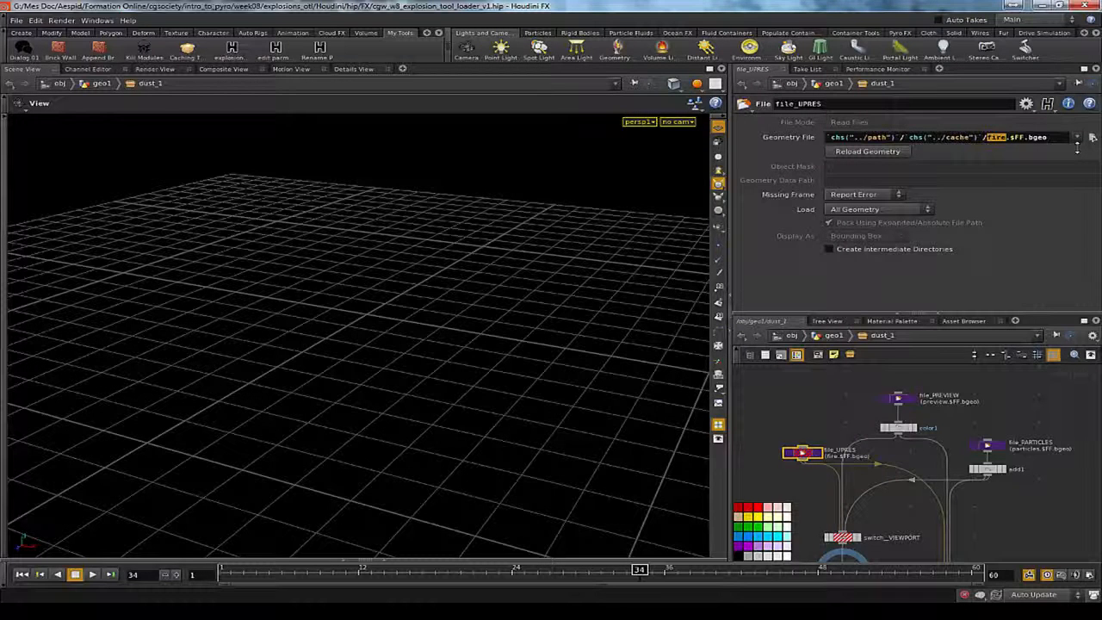
pyautogui.write('dust')
pyautogui.press('Return')
pyautogui.moveTo(516, 216); pyautogui.dragTo(554, 310, button='right')
pyautogui.moveTo(553, 311); pyautogui.dragTo(730, 435)
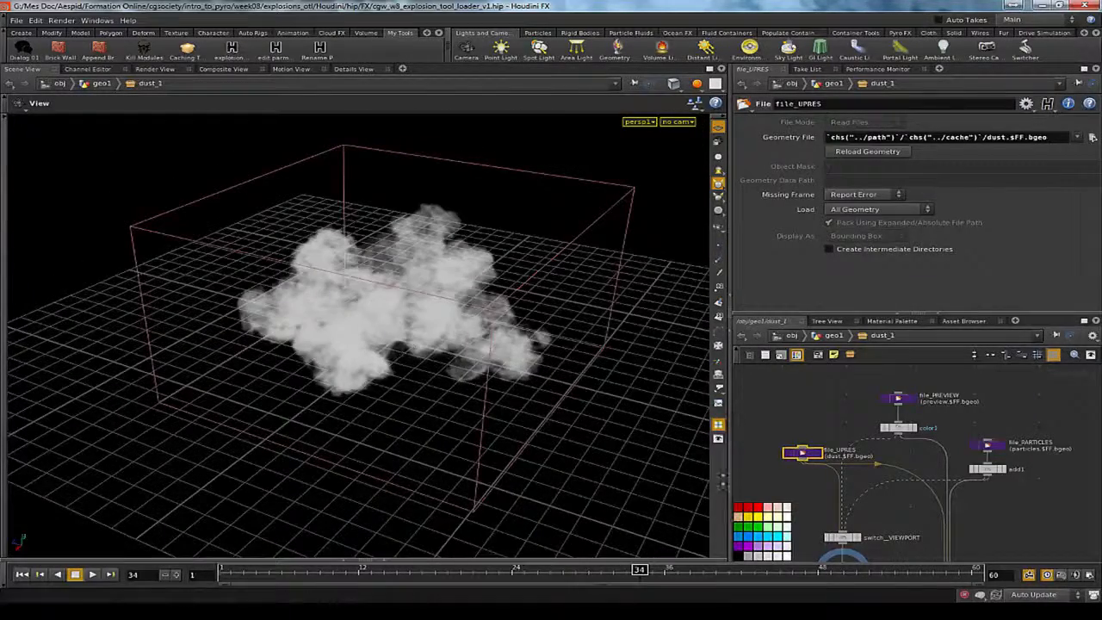
# Step: Try the other Select Input values on switch_VIEWPORT inside dust_1 and set it back to 0
pyautogui.click(833, 537)
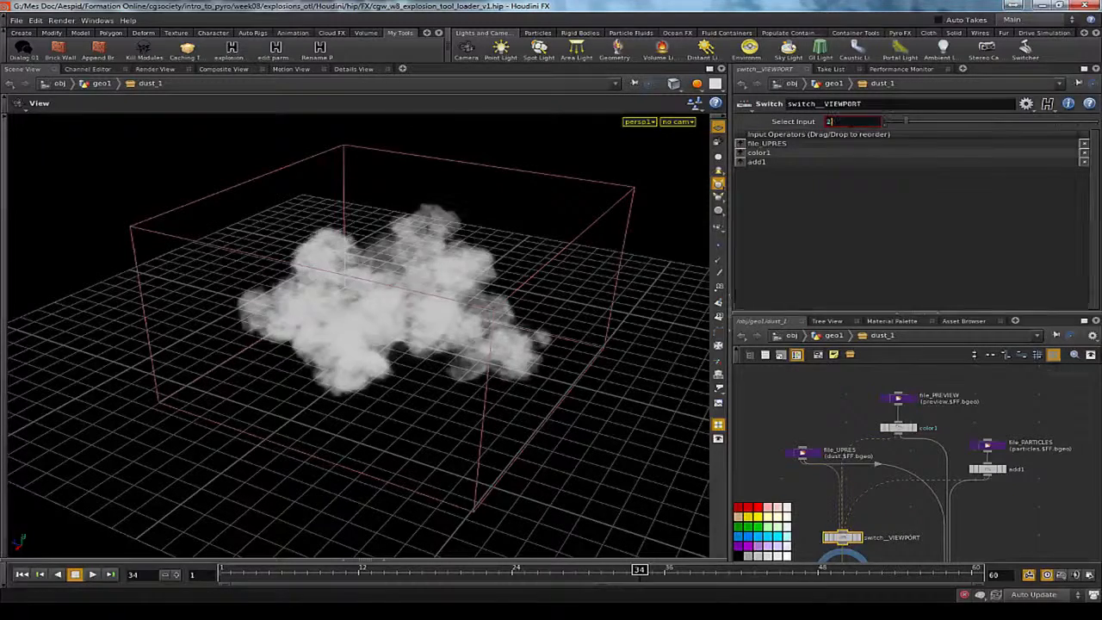
pyautogui.write('2')
pyautogui.press('Return')
pyautogui.write('0')
pyautogui.press('Return')
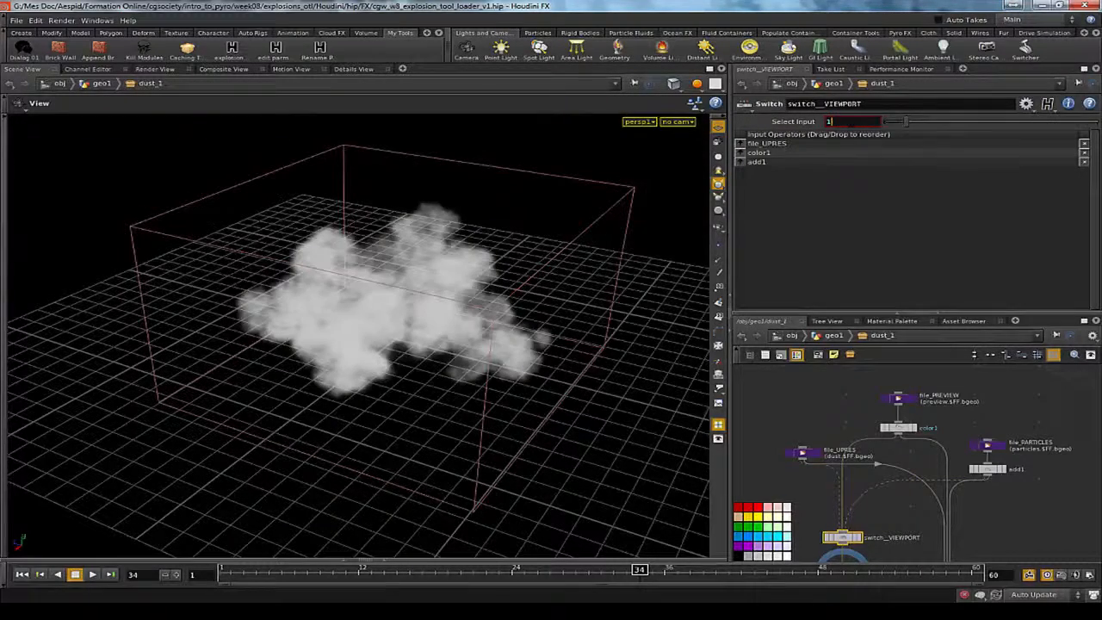
pyautogui.moveTo(1021, 512); pyautogui.dragTo(987, 445, button='middle')
pyautogui.moveTo(978, 482)
pyautogui.mouseDown(button='middle')
pyautogui.moveTo(947, 430)
pyautogui.moveTo(964, 474)
pyautogui.mouseUp(button='middle')
pyautogui.click(817, 483)
pyautogui.moveTo(1016, 437)
pyautogui.mouseDown(button='middle')
pyautogui.moveTo(989, 485)
pyautogui.moveTo(1041, 455)
pyautogui.moveTo(1025, 447)
pyautogui.moveTo(1004, 469)
pyautogui.moveTo(1002, 454)
pyautogui.mouseUp(button='middle')
pyautogui.scroll(-3, 1003, 468)
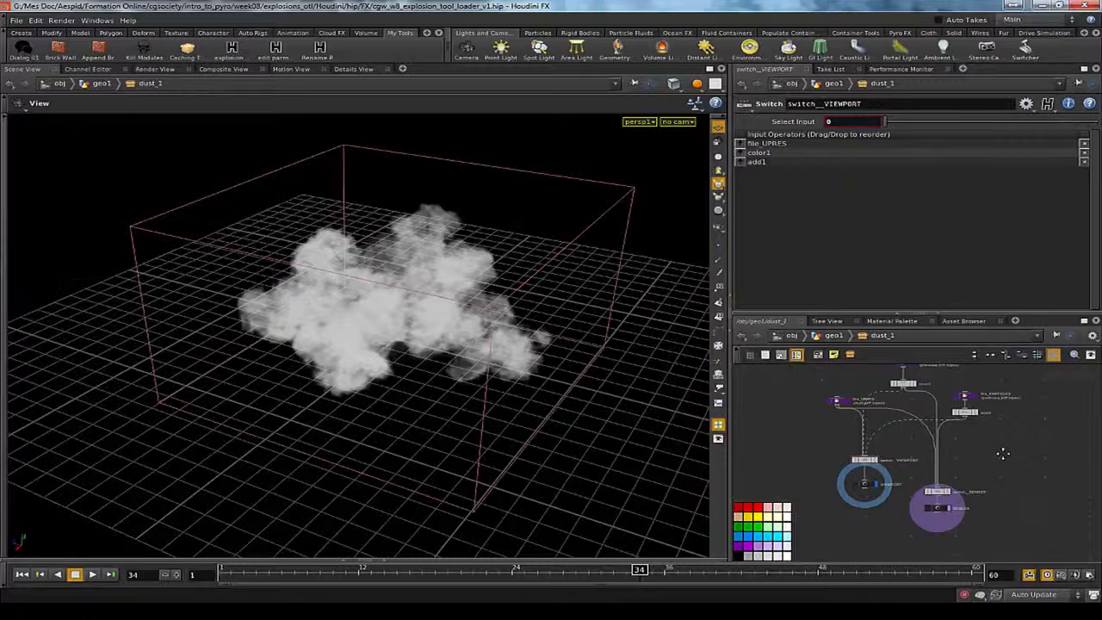
# Step: Return to geo1 and recolor the three fire subnetworks and dust_1 gray
pyautogui.press('u')
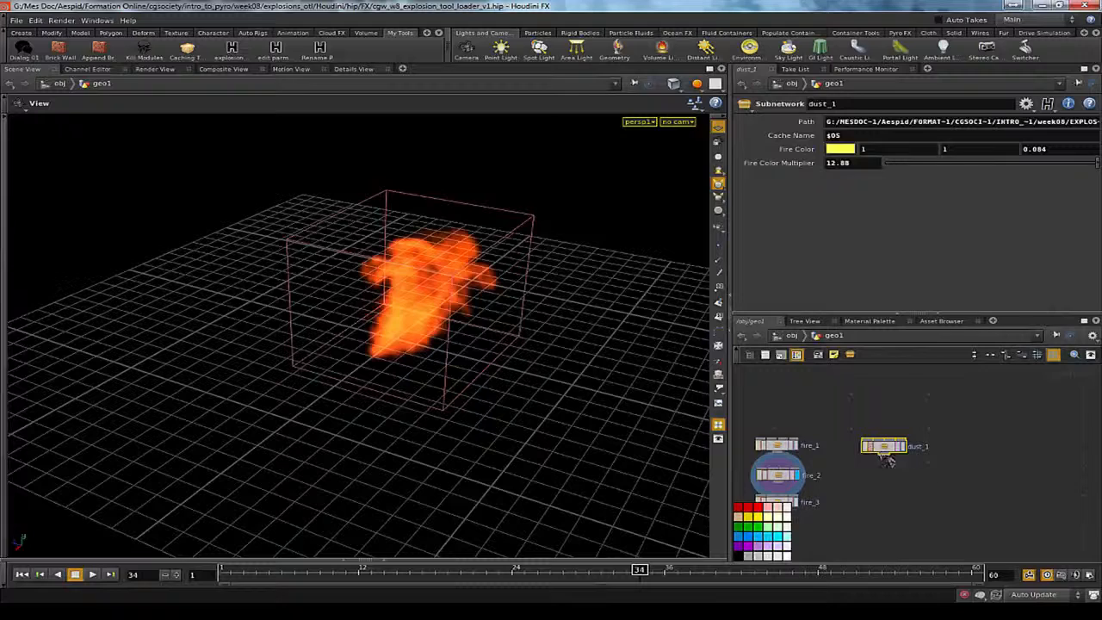
pyautogui.press('h')
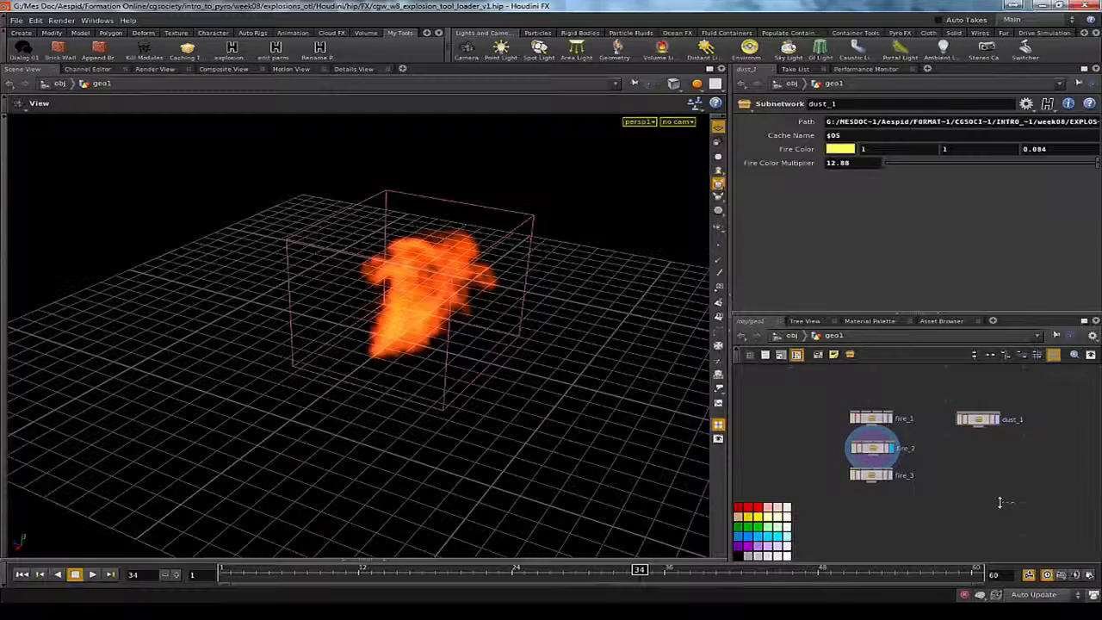
pyautogui.moveTo(1024, 497); pyautogui.dragTo(839, 402)
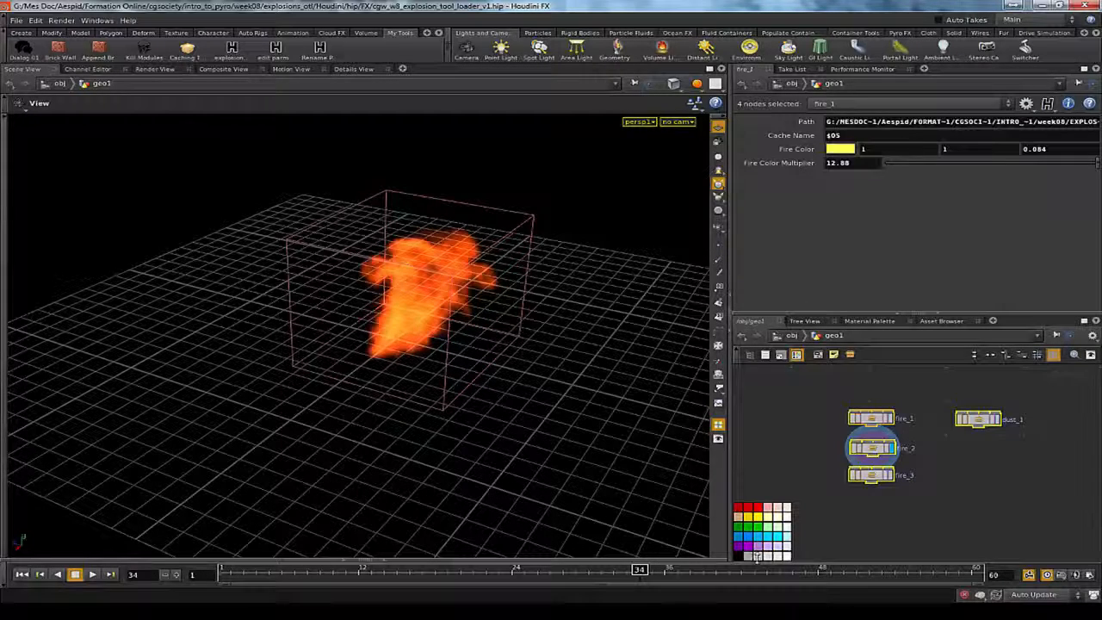
# Step: Check fire_1's node info, look inside at its switch_VIEWPORT setup and return to geo1
pyautogui.click(871, 417)
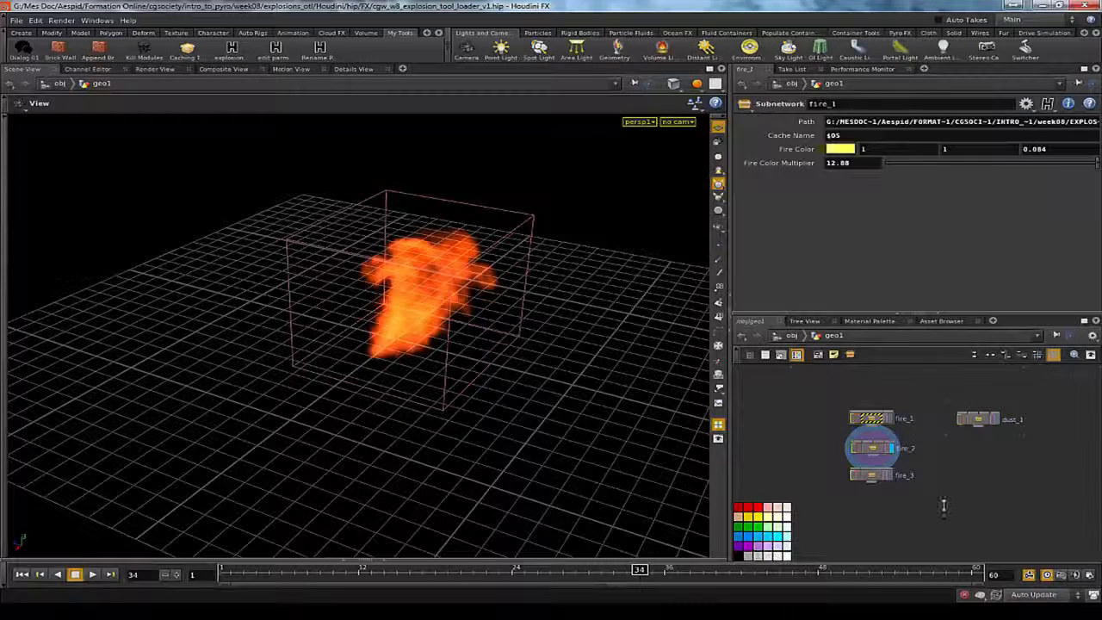
pyautogui.middleClick(872, 417)
pyautogui.doubleClick(872, 417)
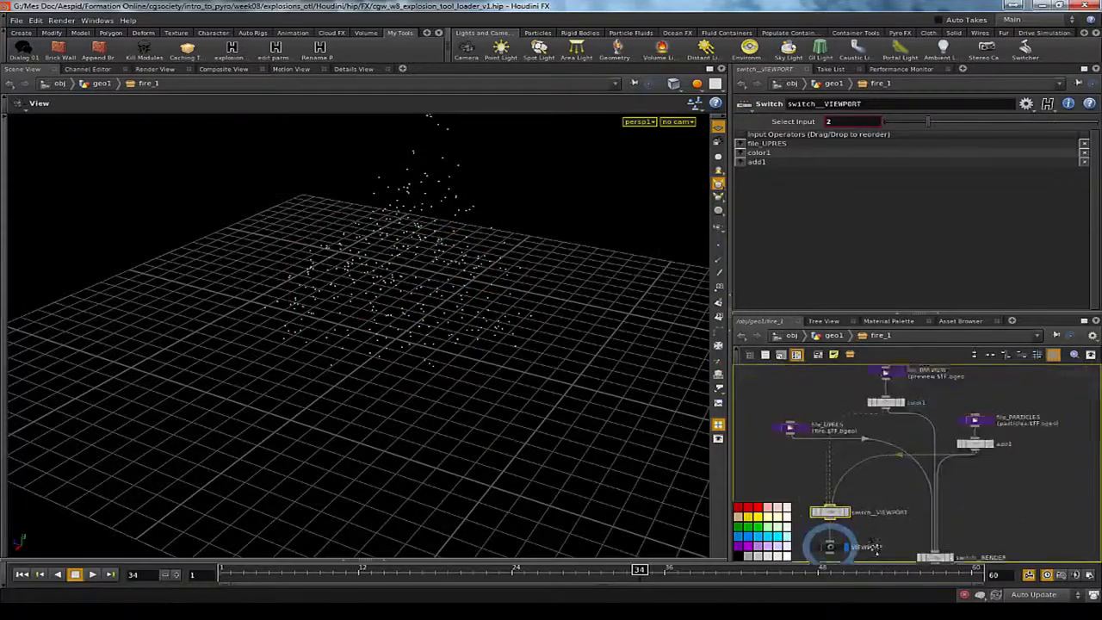
pyautogui.press('u')
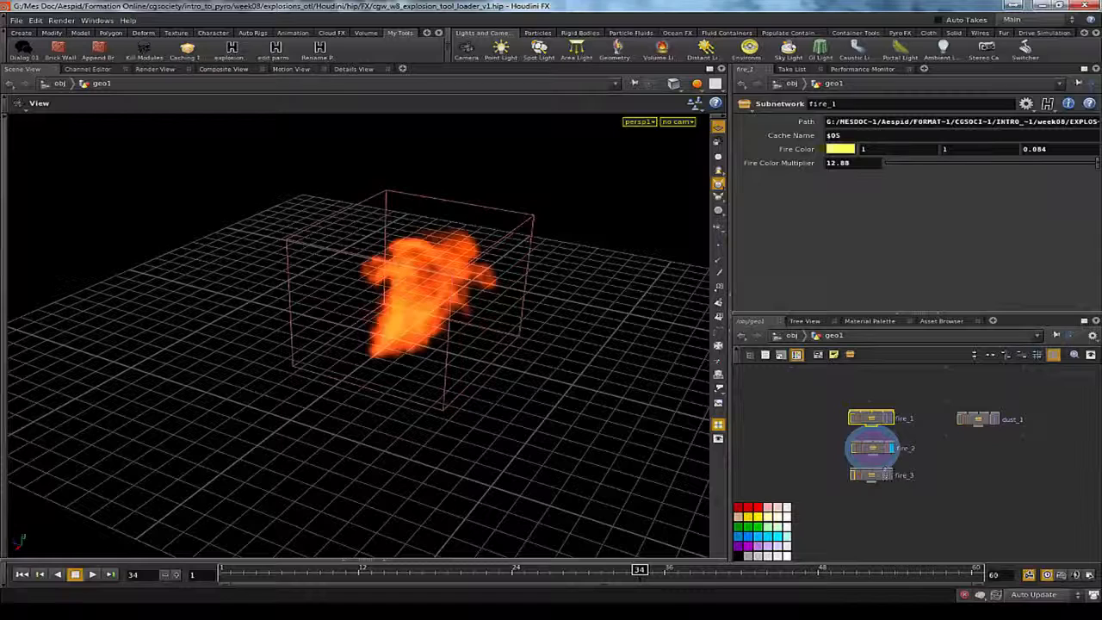
# Step: Align the three fire subnetworks in a vertical column
pyautogui.moveTo(927, 532); pyautogui.dragTo(847, 370)
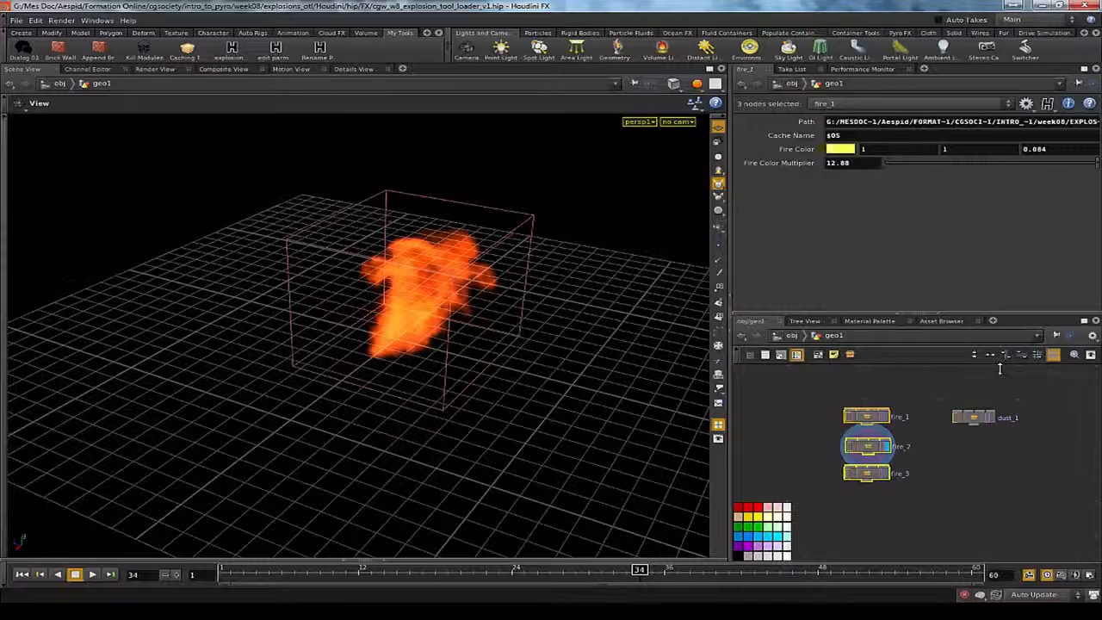
pyautogui.click(1025, 487)
# Step: Make three copies of the dust_1 subnetwork in geo1
pyautogui.click(967, 419)
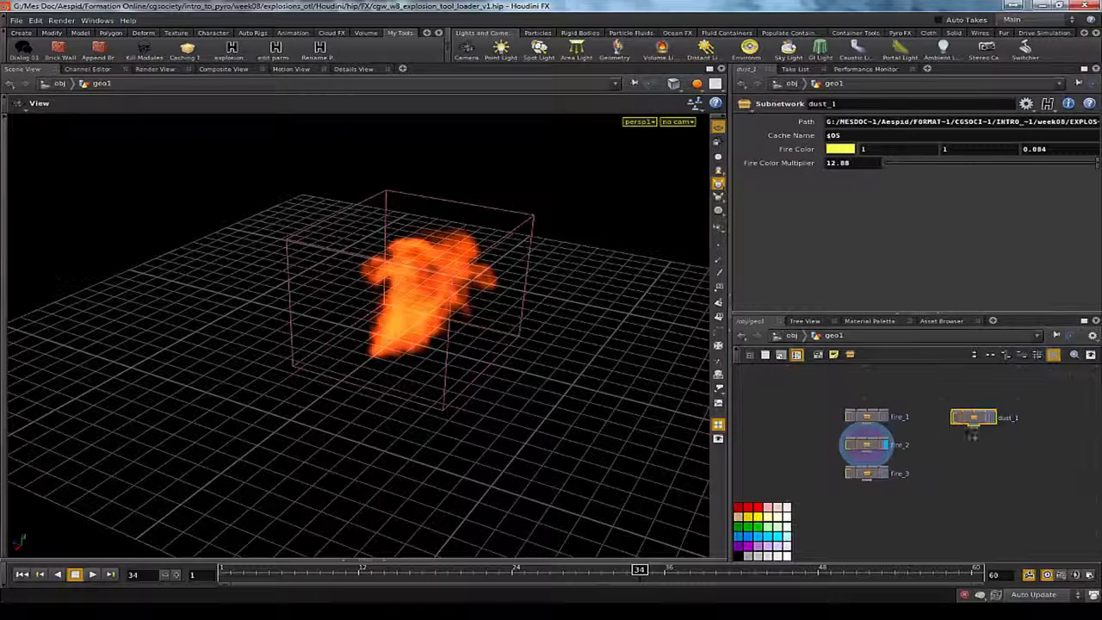
pyautogui.hotkey('ctrl', 'v')
pyautogui.hotkey('ctrl', 'v')
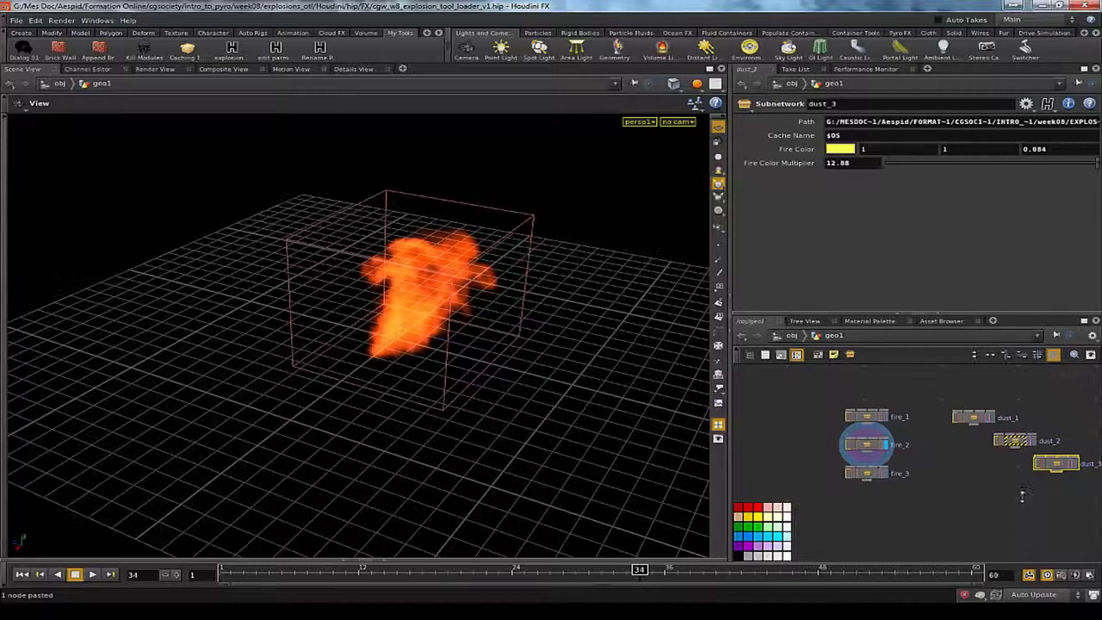
pyautogui.moveTo(1021, 495); pyautogui.dragTo(947, 465, button='middle')
pyautogui.hotkey('ctrl', 'v')
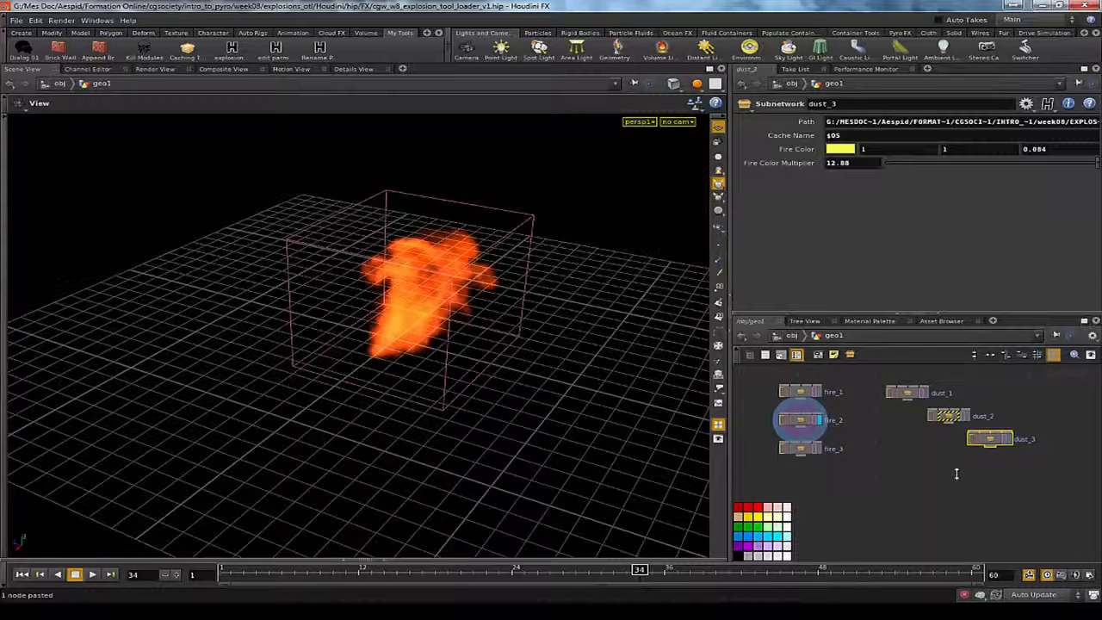
# Step: Align the four dust subnetworks in an evenly spaced vertical column
pyautogui.moveTo(874, 370); pyautogui.dragTo(1016, 516)
pyautogui.click(975, 356)
pyautogui.click(1005, 355)
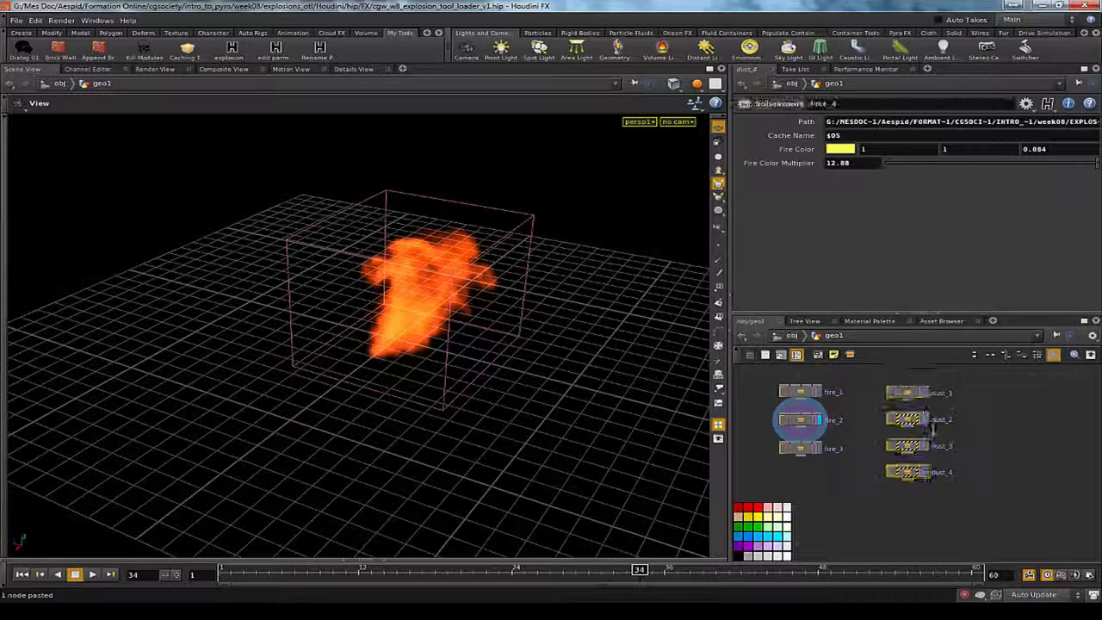
# Step: Display dust_1, dust_2, dust_3 and dust_4 in turn to check each cache, switching dust_4's bypass on and off again
pyautogui.click(906, 394)
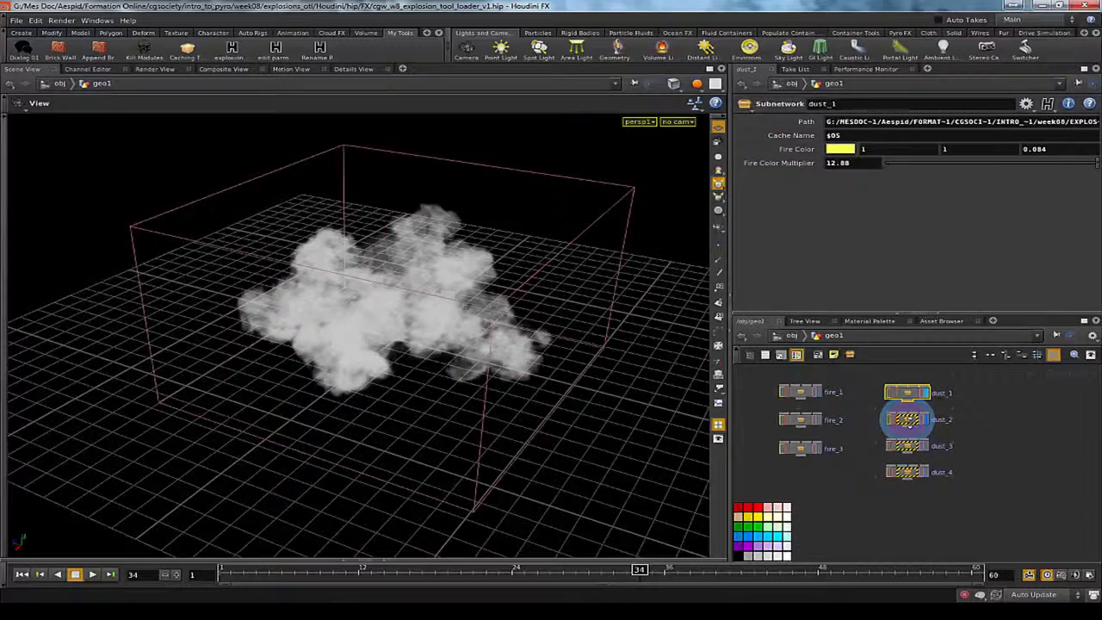
pyautogui.click(906, 419)
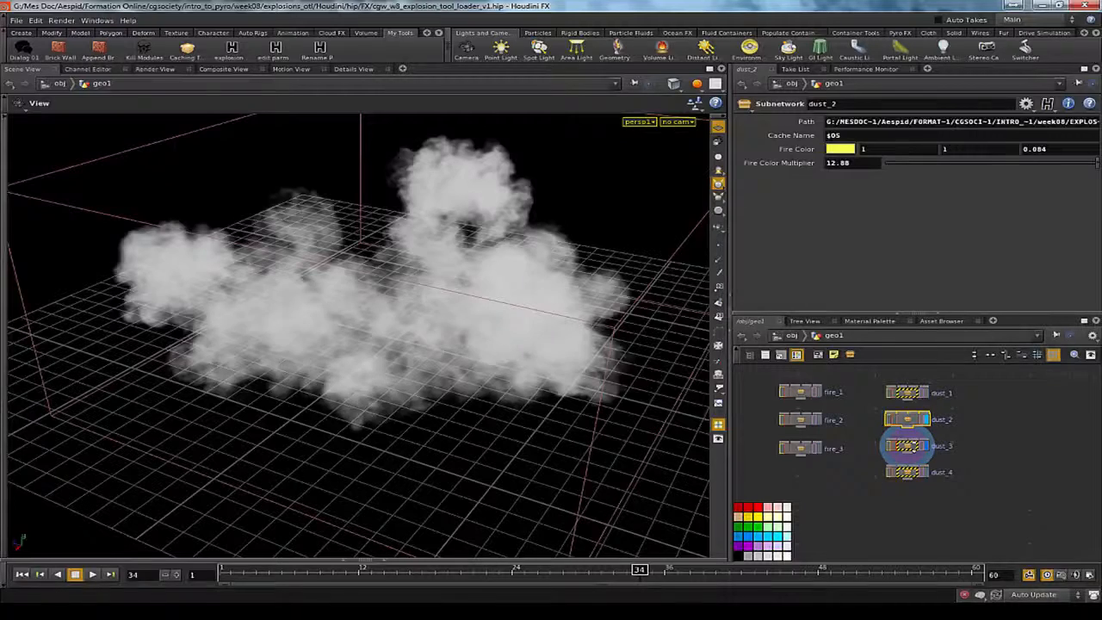
pyautogui.click(907, 445)
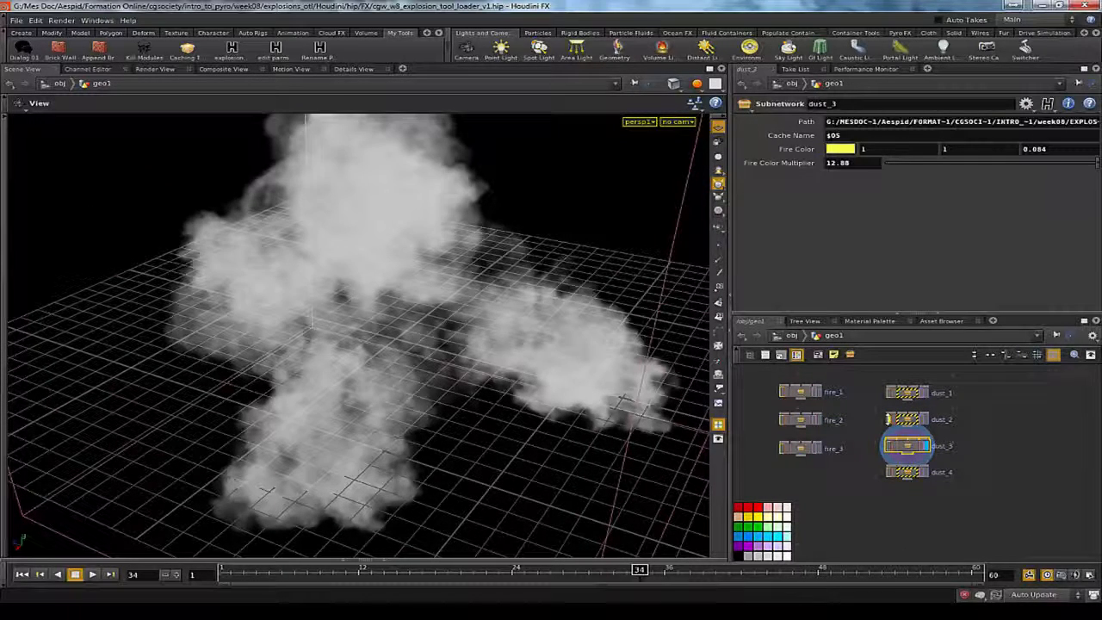
pyautogui.click(908, 472)
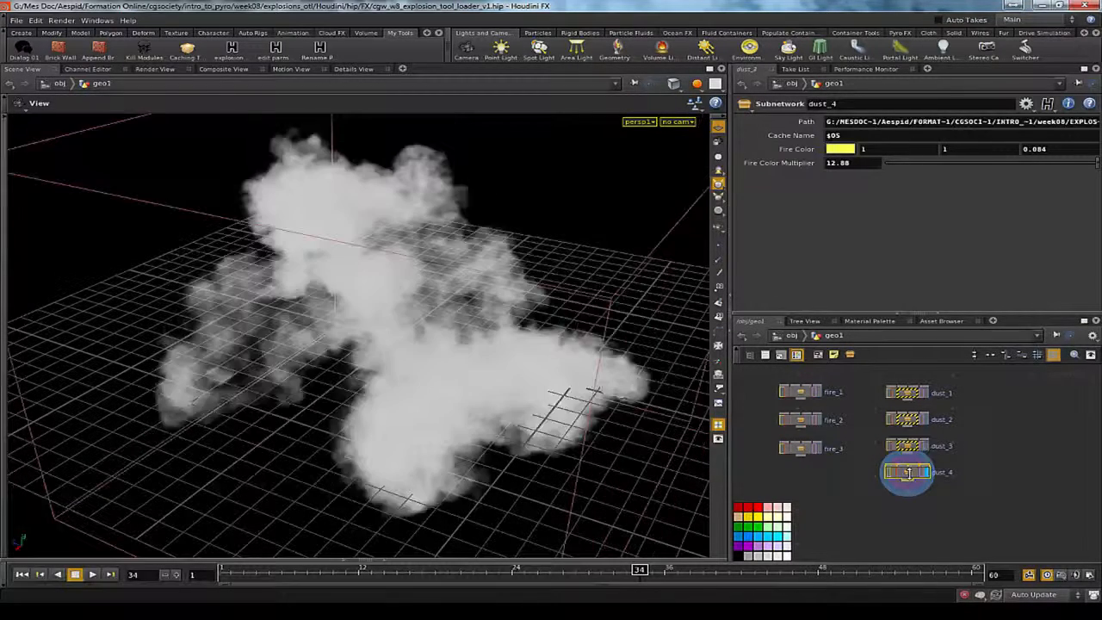
pyautogui.click(890, 473)
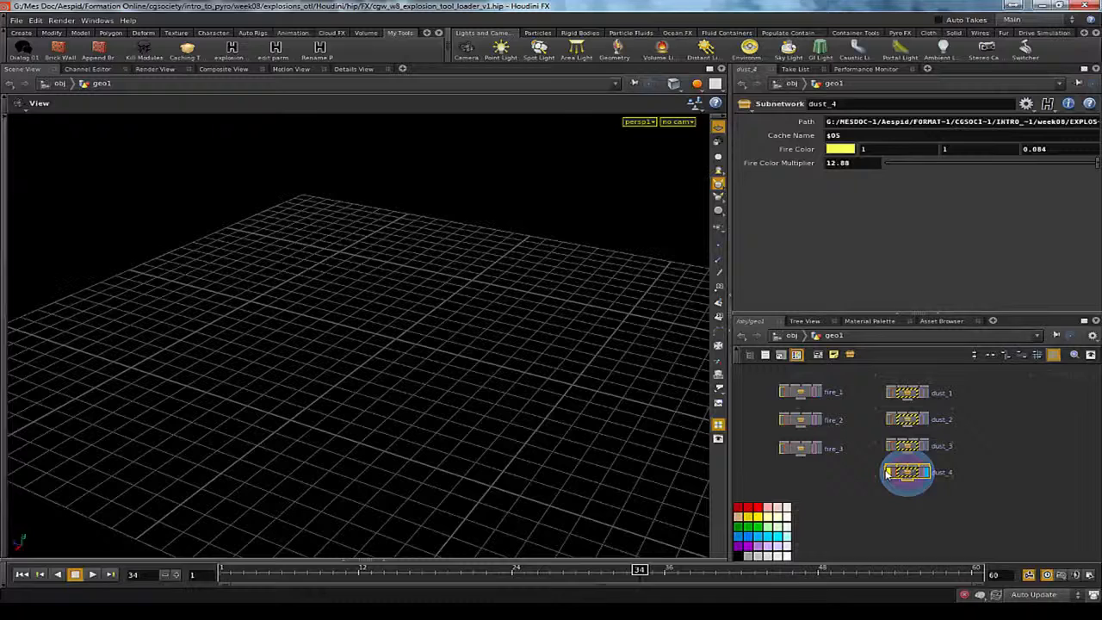
pyautogui.moveTo(904, 470); pyautogui.dragTo(827, 468, button='middle')
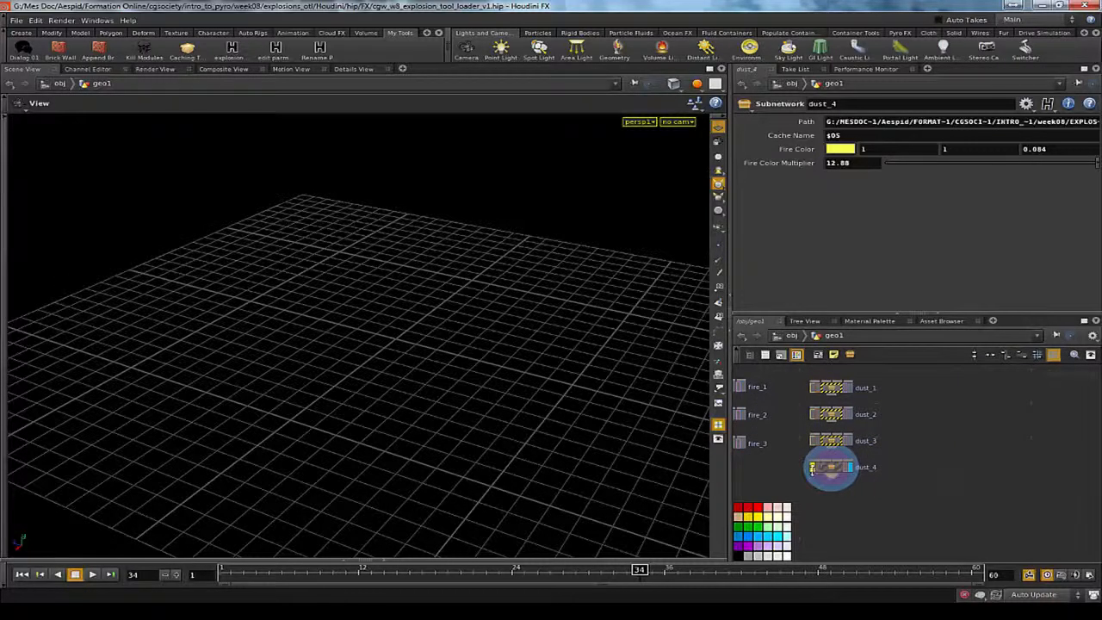
pyautogui.click(815, 468)
# Step: Duplicate the dust_1 subnetwork and place the copy beside the dust column
pyautogui.scroll(-2, 843, 484)
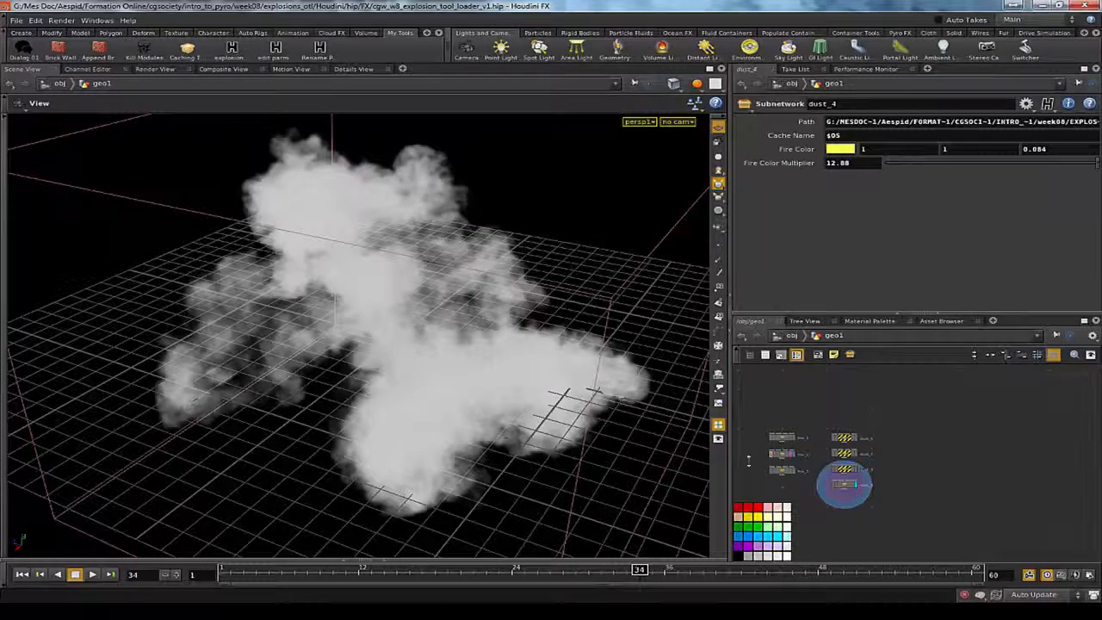
pyautogui.moveTo(888, 503); pyautogui.dragTo(902, 470, button='middle')
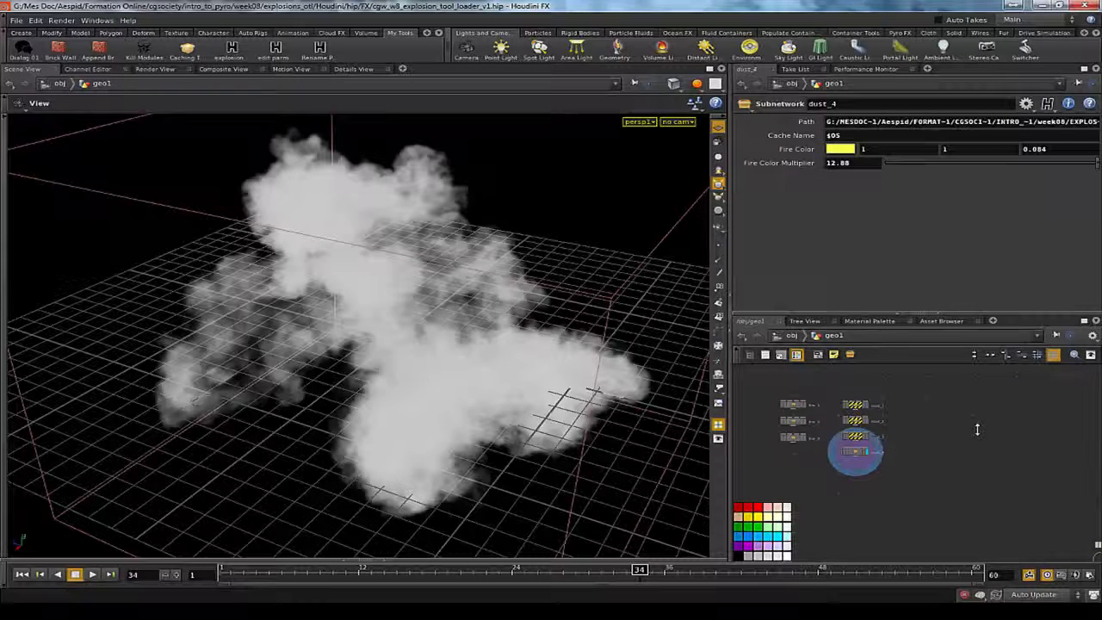
pyautogui.click(855, 405)
pyautogui.hotkey('ctrl', 'c')
pyautogui.hotkey('ctrl', 'v')
pyautogui.moveTo(879, 420); pyautogui.dragTo(906, 417)
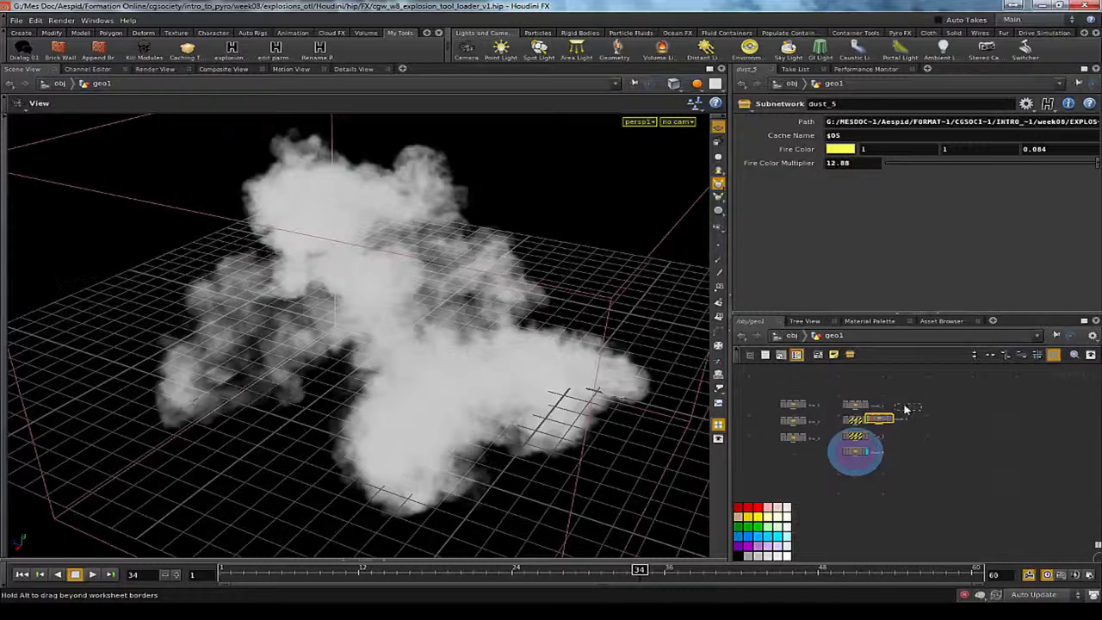
# Step: Rename the copied subnetwork shockwave_1 and display it in the viewport
pyautogui.scroll(5, 906, 408)
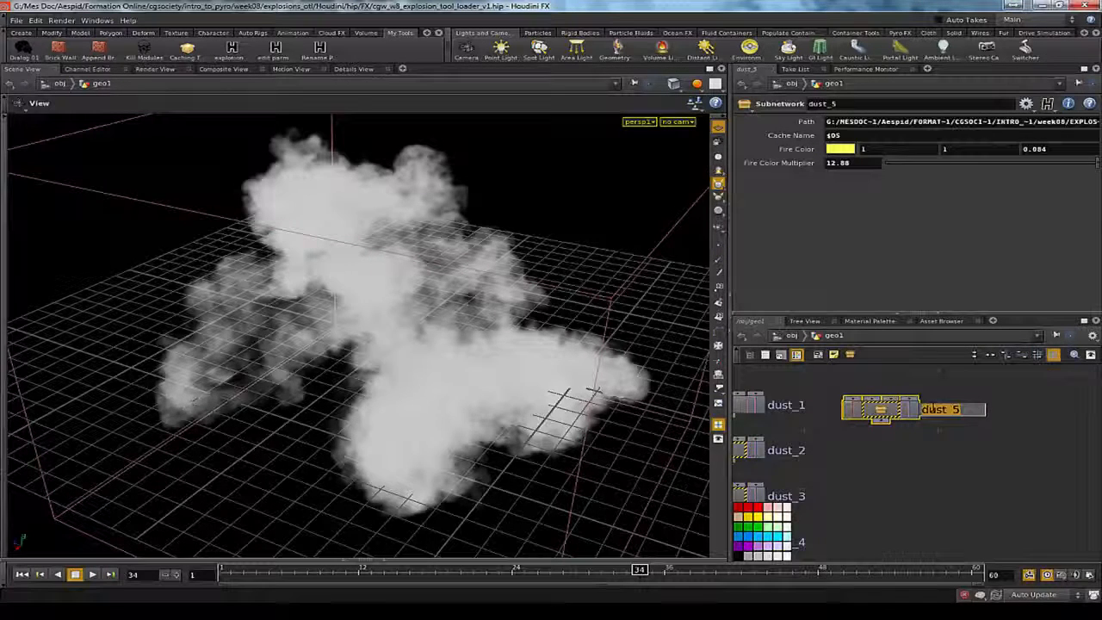
pyautogui.write('sho')
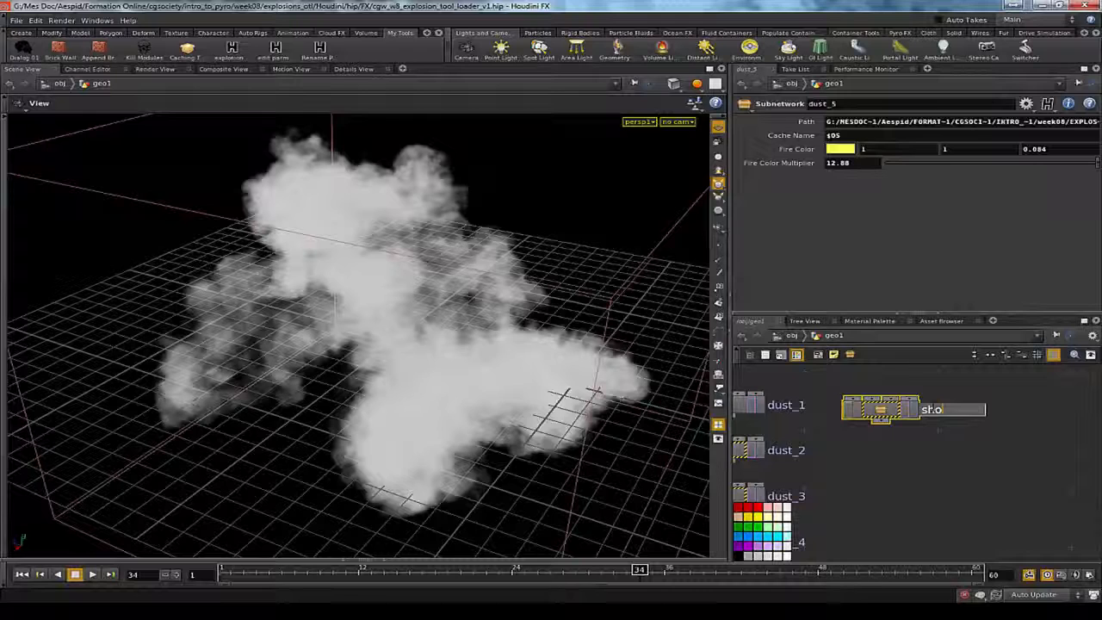
pyautogui.write('ckwave_1')
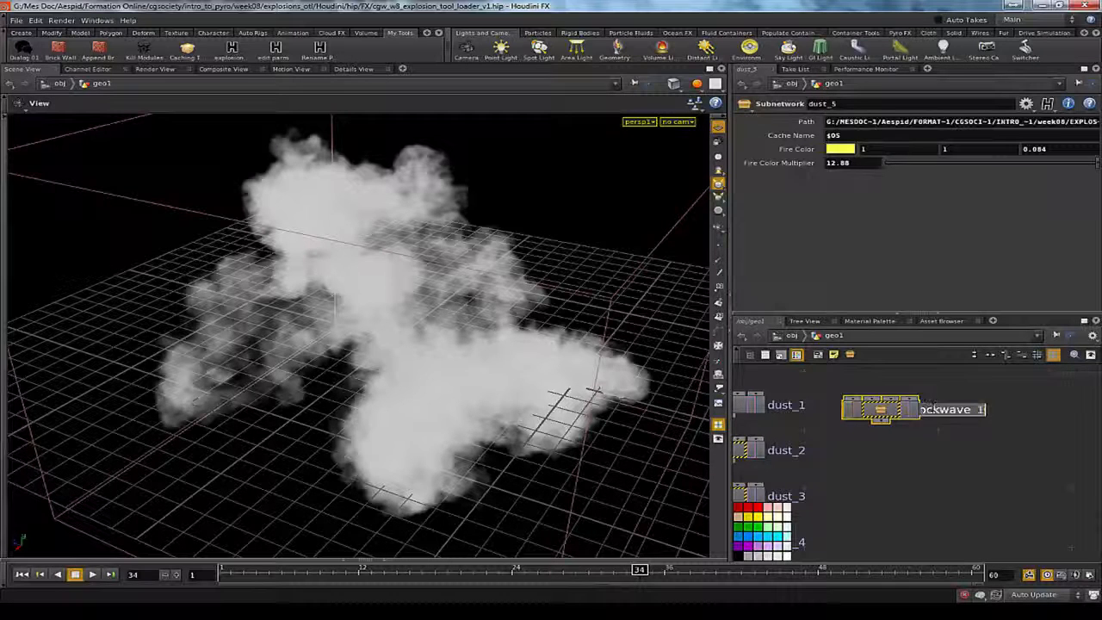
pyautogui.press('Return')
pyautogui.moveTo(879, 409); pyautogui.dragTo(904, 398)
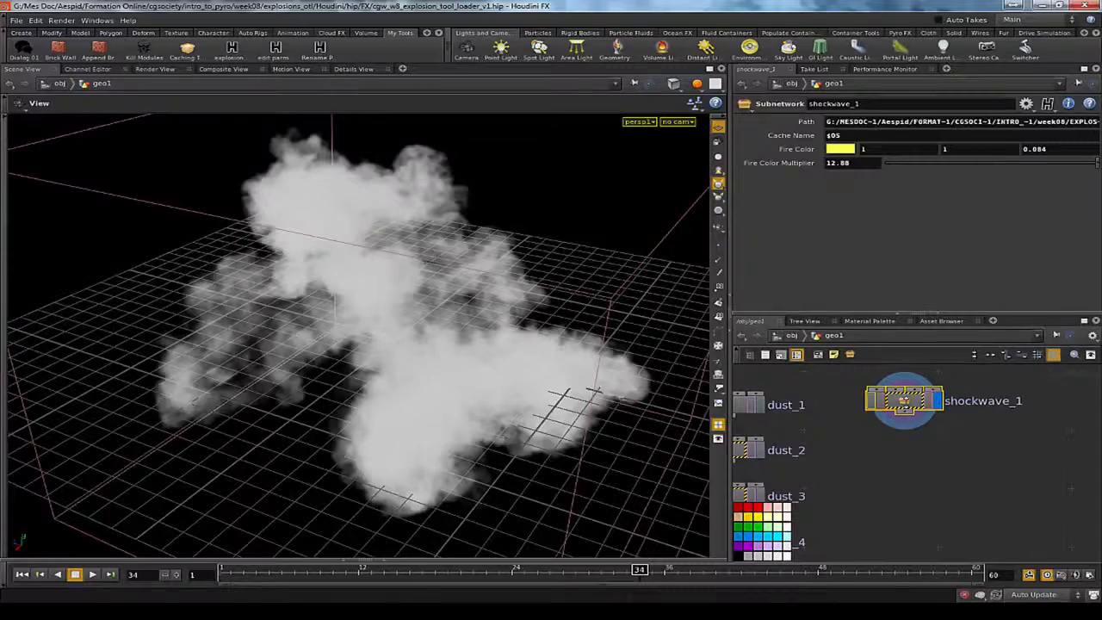
# Step: Examine the whole shockwave_1 cache from above while scrubbing through the timeline
pyautogui.moveTo(580, 377); pyautogui.dragTo(368, 402, button='right')
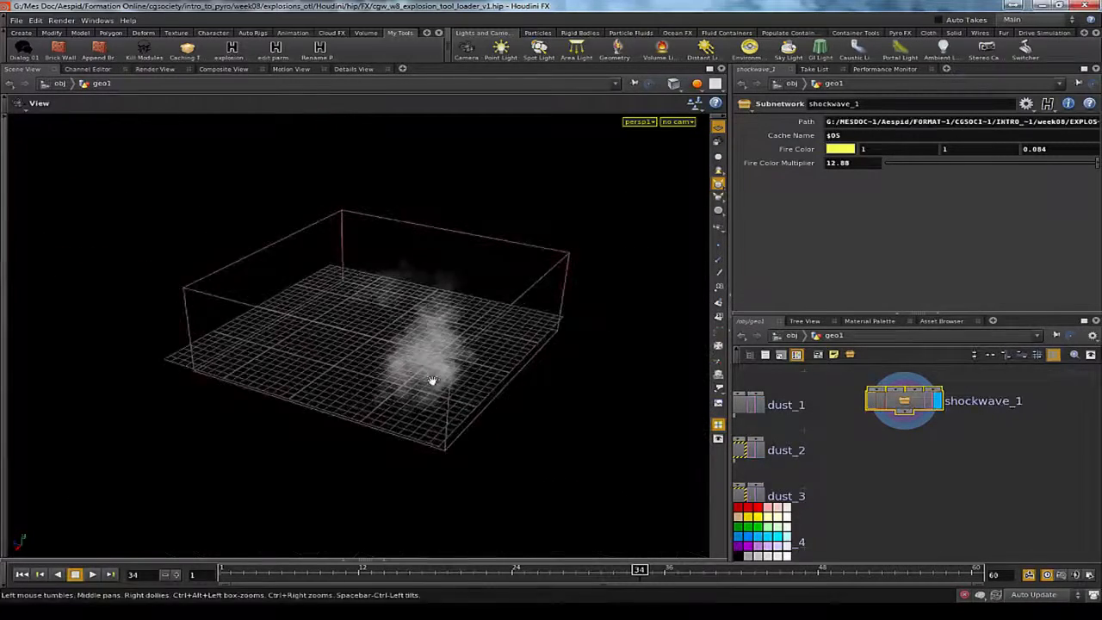
pyautogui.moveTo(367, 403); pyautogui.dragTo(401, 457)
pyautogui.moveTo(610, 572); pyautogui.dragTo(438, 570)
pyautogui.moveTo(338, 572); pyautogui.dragTo(576, 587)
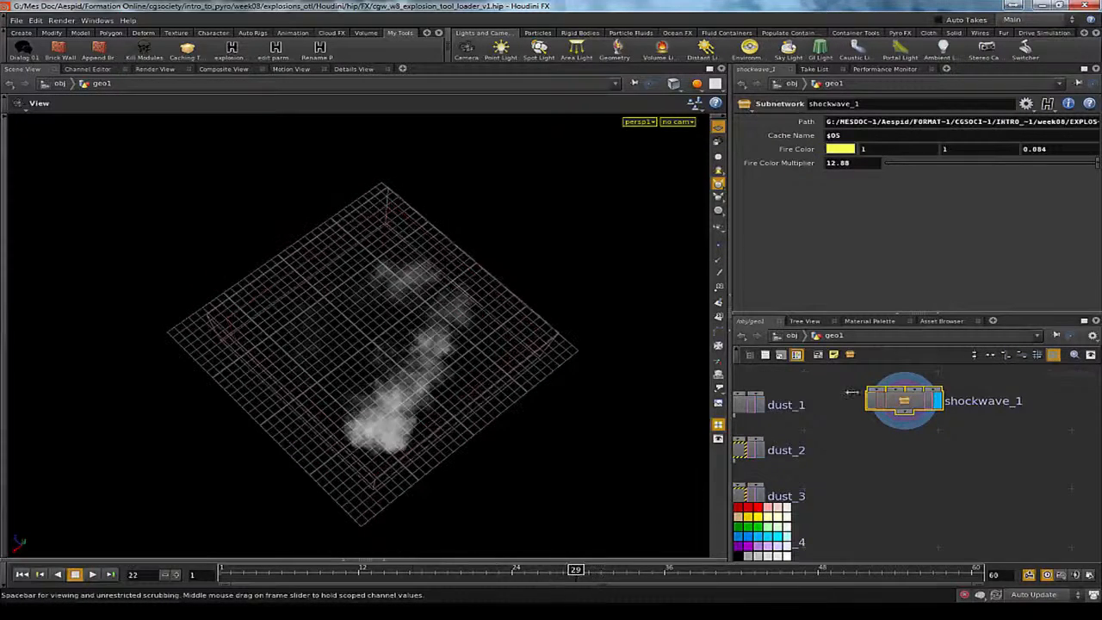
# Step: Inside shockwave_1, cycle switch__VIEWPORT's Select Input between 0, 1 and 2 to compare the preview and particle caches
pyautogui.doubleClick(905, 401)
pyautogui.moveTo(998, 443); pyautogui.dragTo(939, 533, button='middle')
pyautogui.click(850, 490)
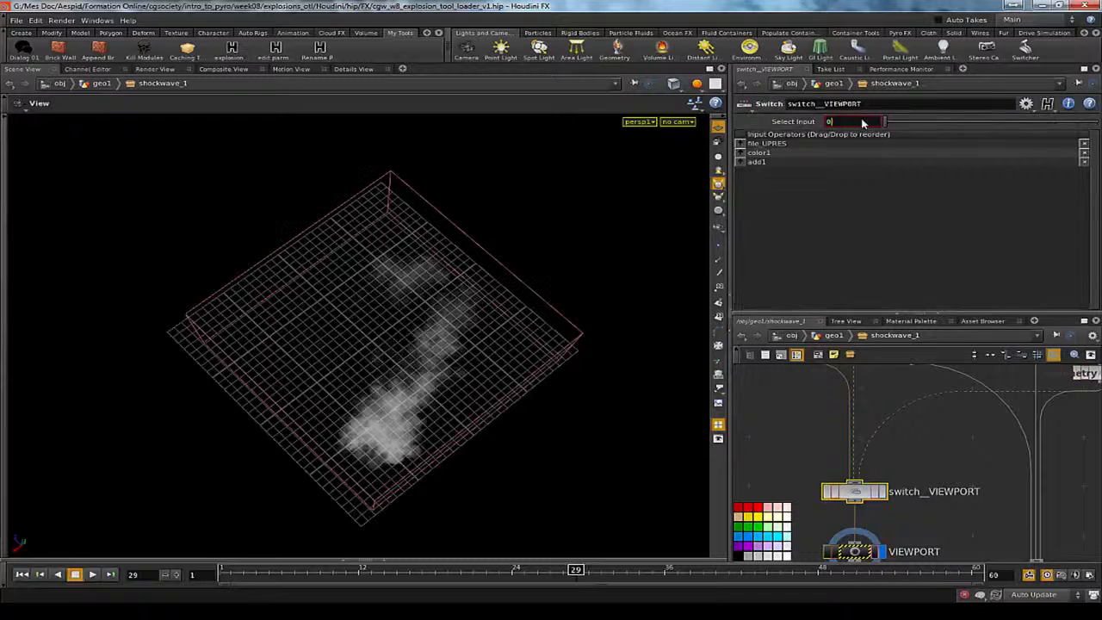
pyautogui.scroll(1, 862, 126)
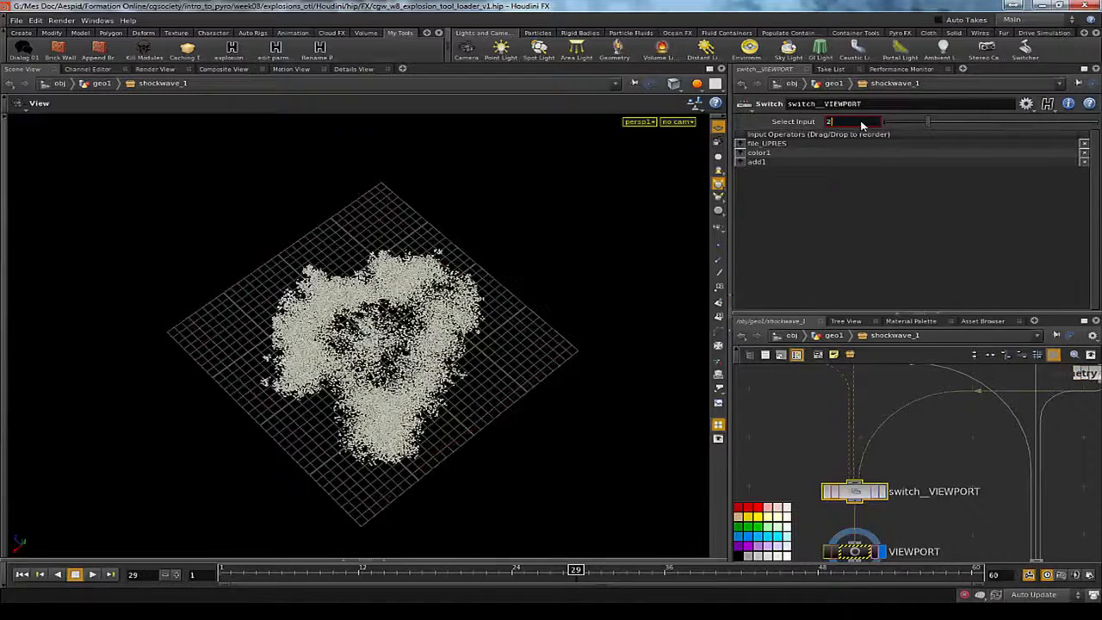
pyautogui.scroll(-1, 862, 126)
pyautogui.scroll(1, 861, 125)
pyautogui.scroll(-1, 862, 126)
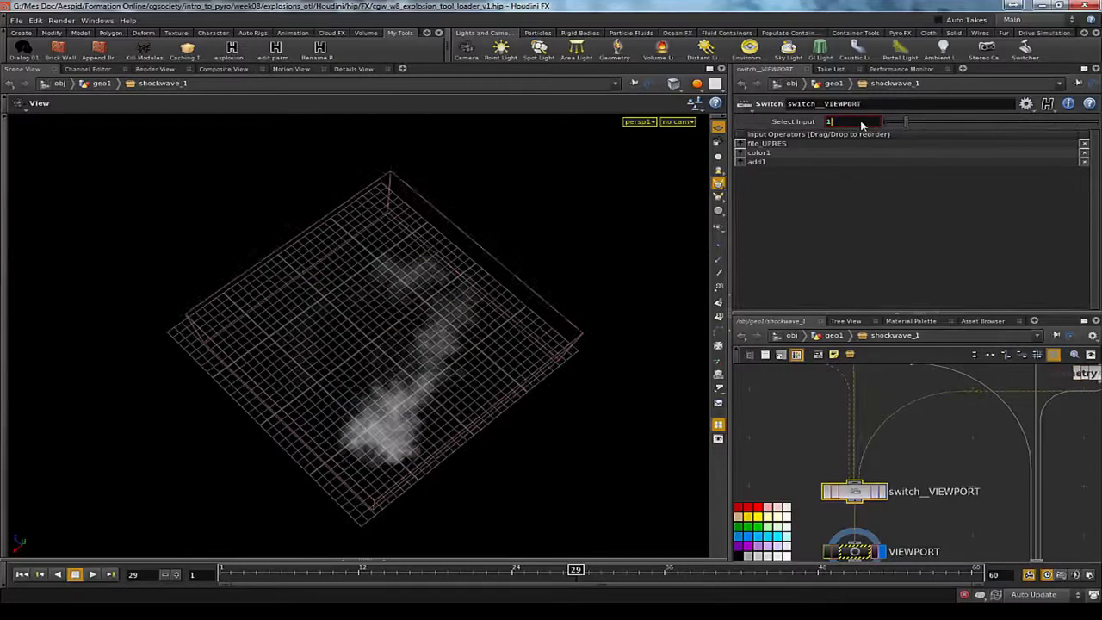
pyautogui.scroll(1, 862, 125)
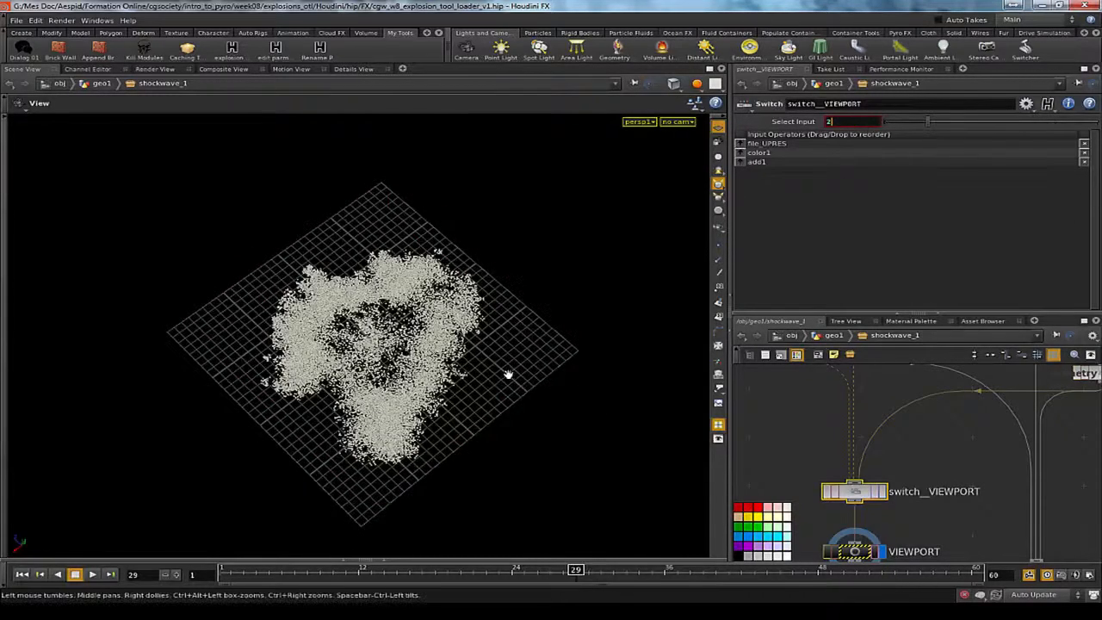
# Step: Put switch__VIEWPORT back on input 1 and examine the shockwave from the side, scrubbing to frame 25
pyautogui.moveTo(504, 374); pyautogui.dragTo(507, 349)
pyautogui.moveTo(377, 285); pyautogui.dragTo(322, 350)
pyautogui.scroll(-1, 829, 125)
pyautogui.moveTo(370, 297); pyautogui.dragTo(421, 241)
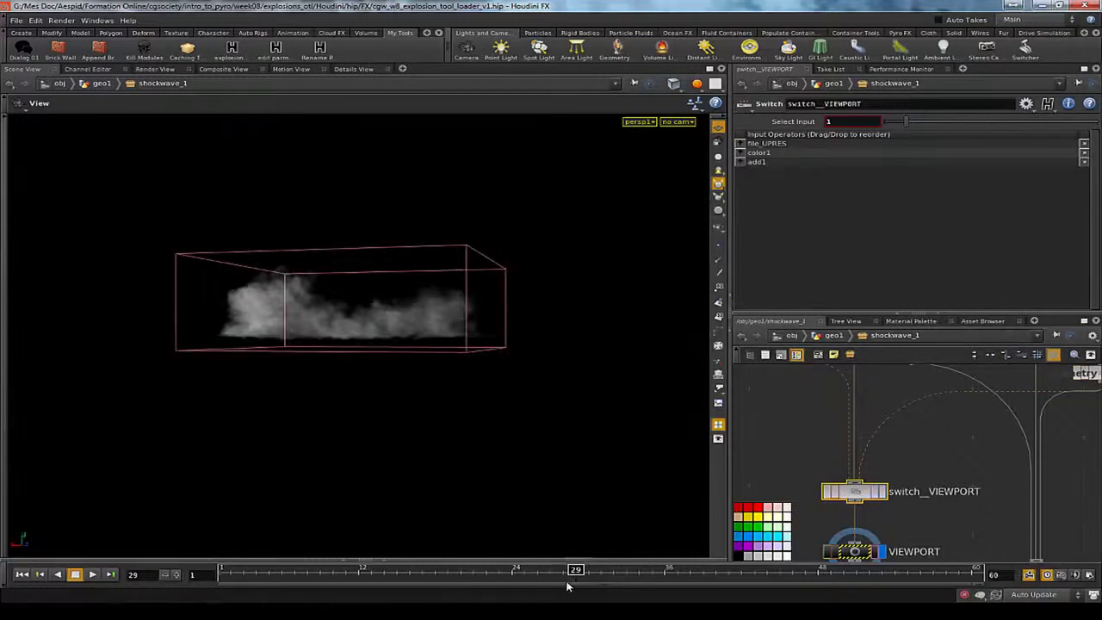
pyautogui.moveTo(562, 575); pyautogui.dragTo(522, 571)
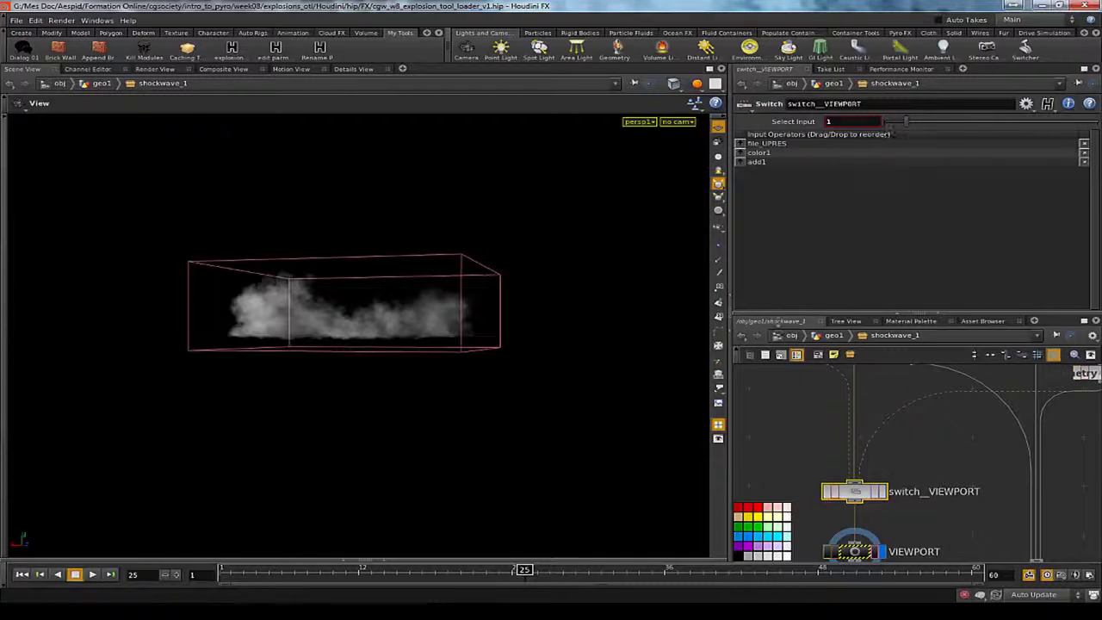
pyautogui.click(816, 468)
pyautogui.moveTo(805, 422); pyautogui.dragTo(838, 495, button='middle')
pyautogui.moveTo(860, 530); pyautogui.dragTo(847, 481, button='middle')
pyautogui.moveTo(861, 551); pyautogui.dragTo(833, 487, button='middle')
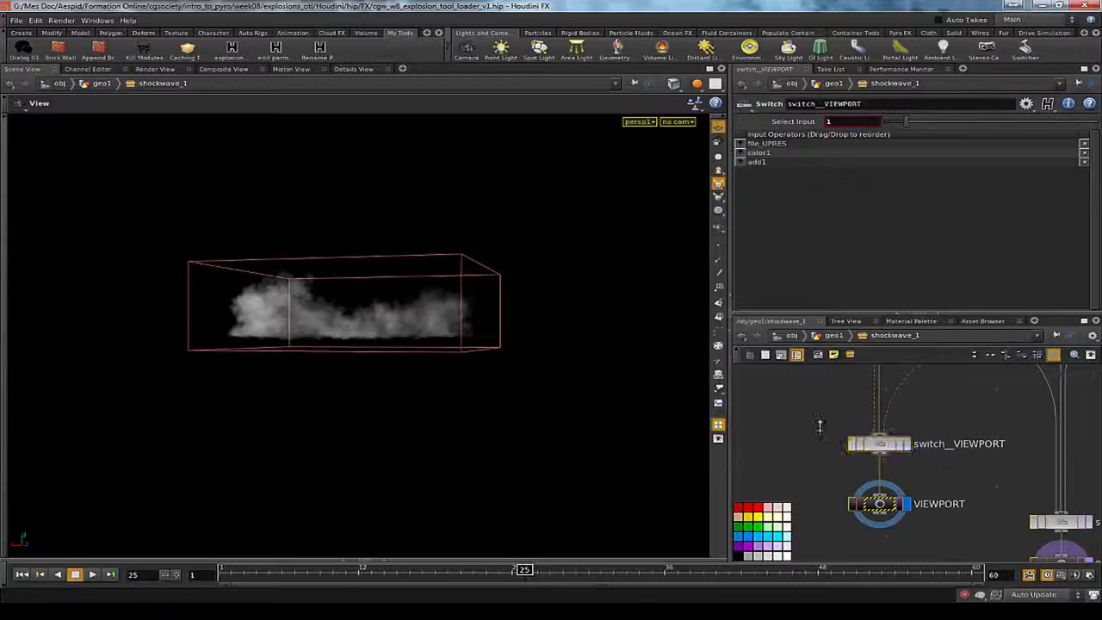
pyautogui.moveTo(518, 339); pyautogui.dragTo(388, 401)
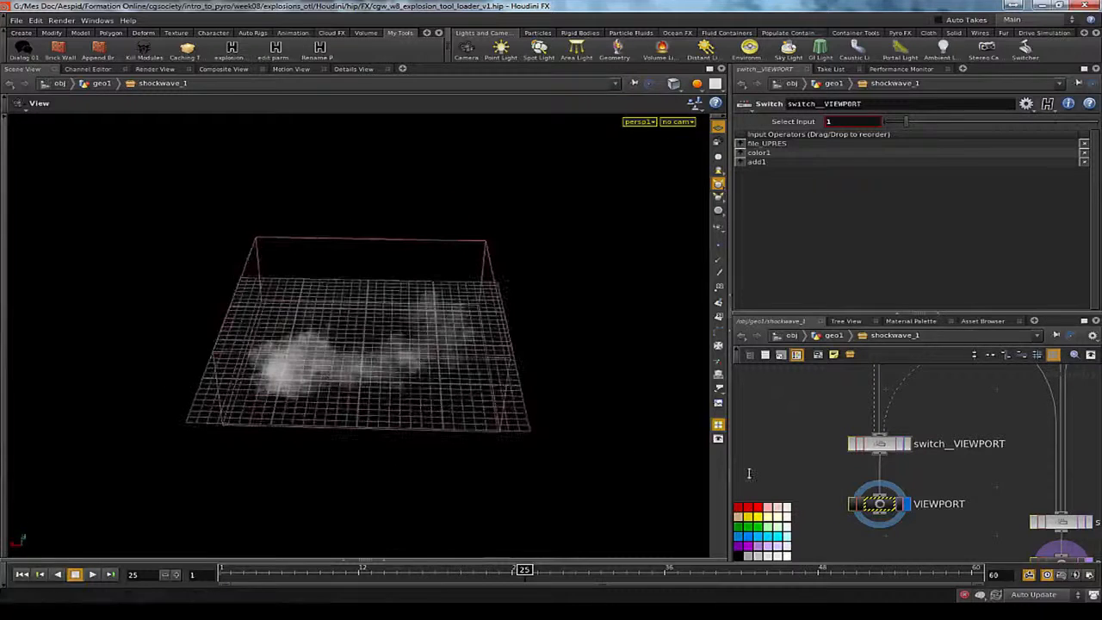
# Step: Return to geo1, duplicate the shockwave_1 subnetwork, and place and display the copy beside it
pyautogui.press('u')
pyautogui.moveTo(1024, 500); pyautogui.dragTo(883, 476, button='middle')
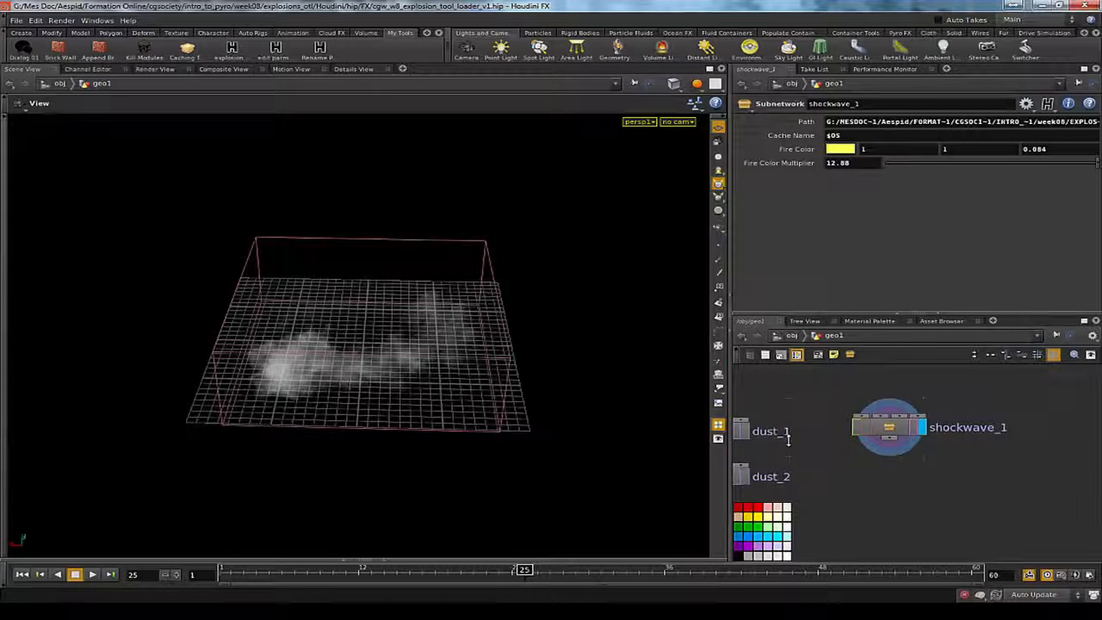
pyautogui.moveTo(998, 504); pyautogui.dragTo(923, 474, button='middle')
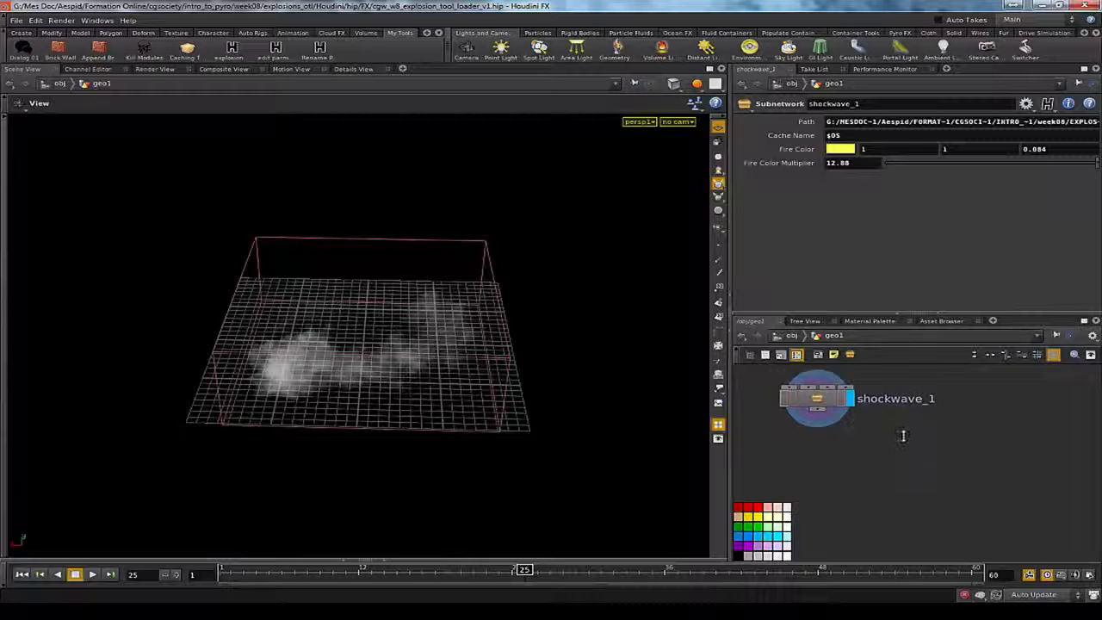
pyautogui.moveTo(861, 429); pyautogui.dragTo(782, 397)
pyautogui.moveTo(914, 471); pyautogui.dragTo(836, 502, button='middle')
pyautogui.hotkey('ctrl', 'c')
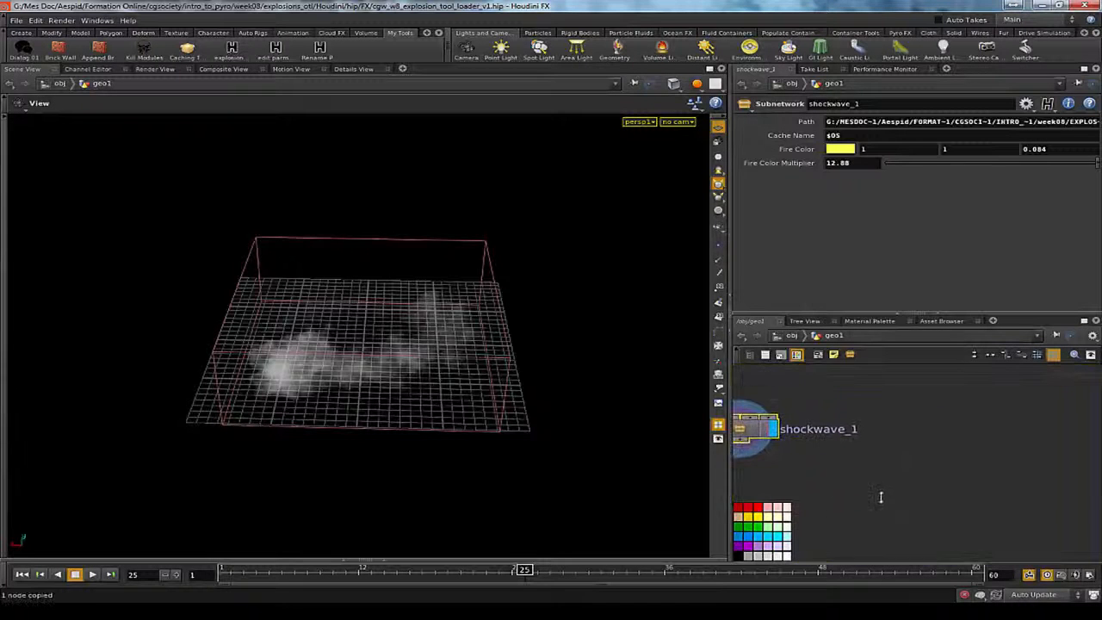
pyautogui.hotkey('ctrl', 'v')
pyautogui.moveTo(818, 465); pyautogui.dragTo(942, 436)
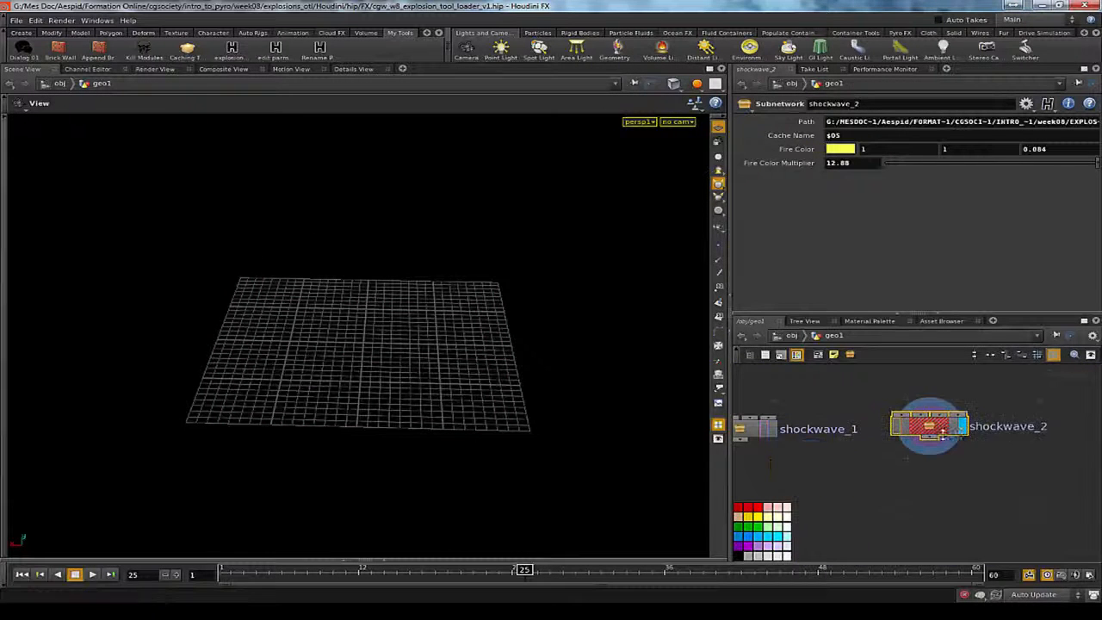
# Step: Rename the duplicated shockwave subnetwork smoke_1
pyautogui.click(985, 427)
pyautogui.doubleClick(985, 427)
pyautogui.write('s')
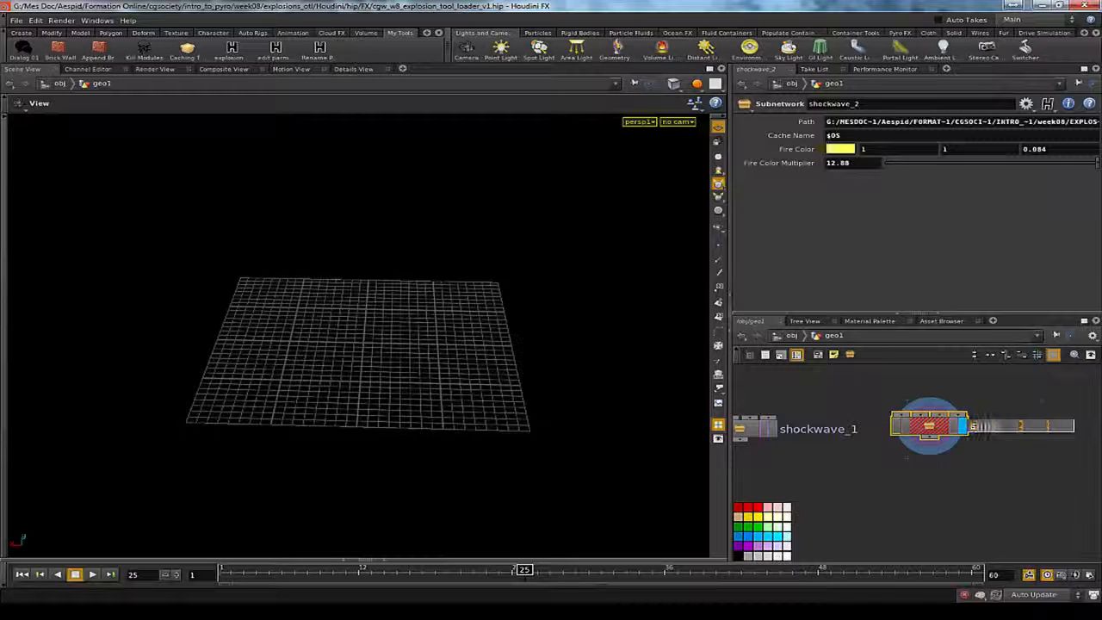
pyautogui.write('moke_1')
pyautogui.press('Return')
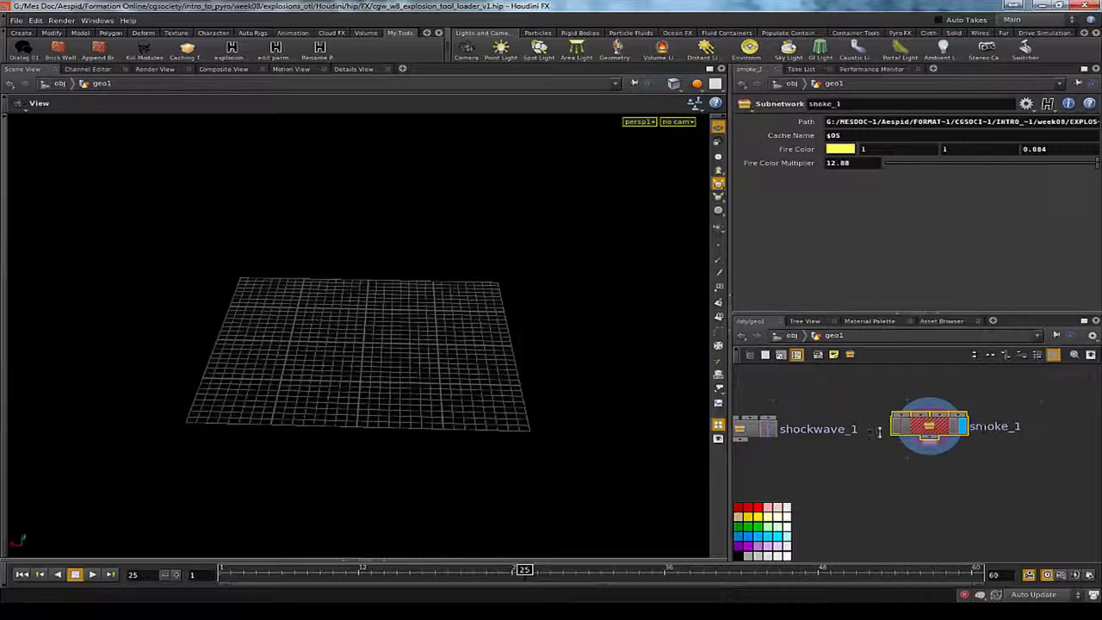
# Step: Inside smoke_1, browse file_PREVIEW's geometry folder with sequences shown as one entry to check the cached files, then cancel
pyautogui.doubleClick(891, 425)
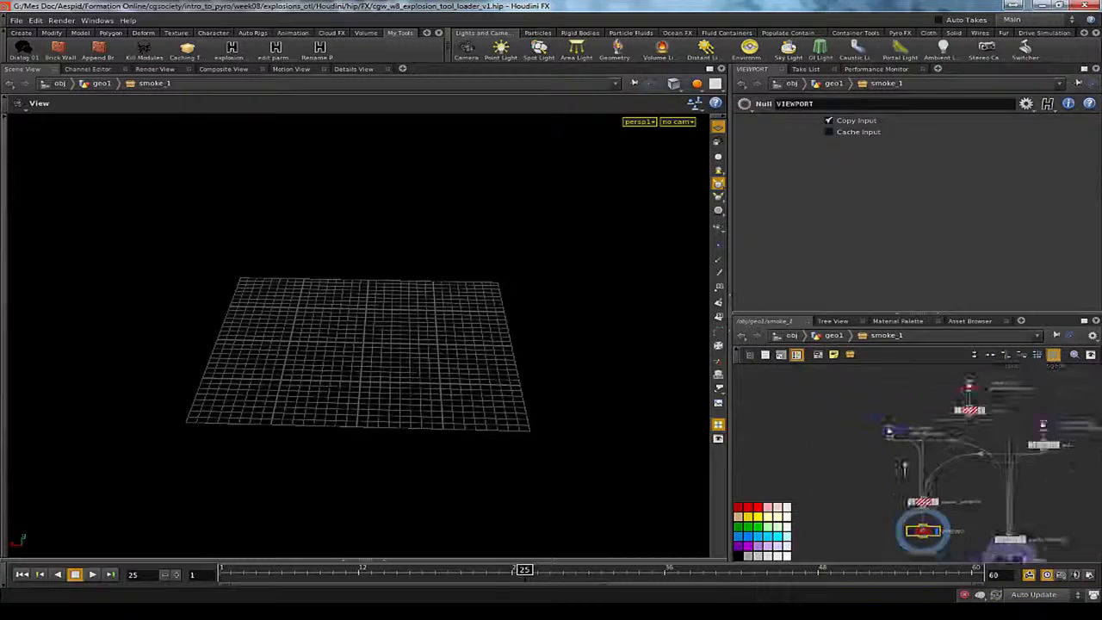
pyautogui.click(977, 391)
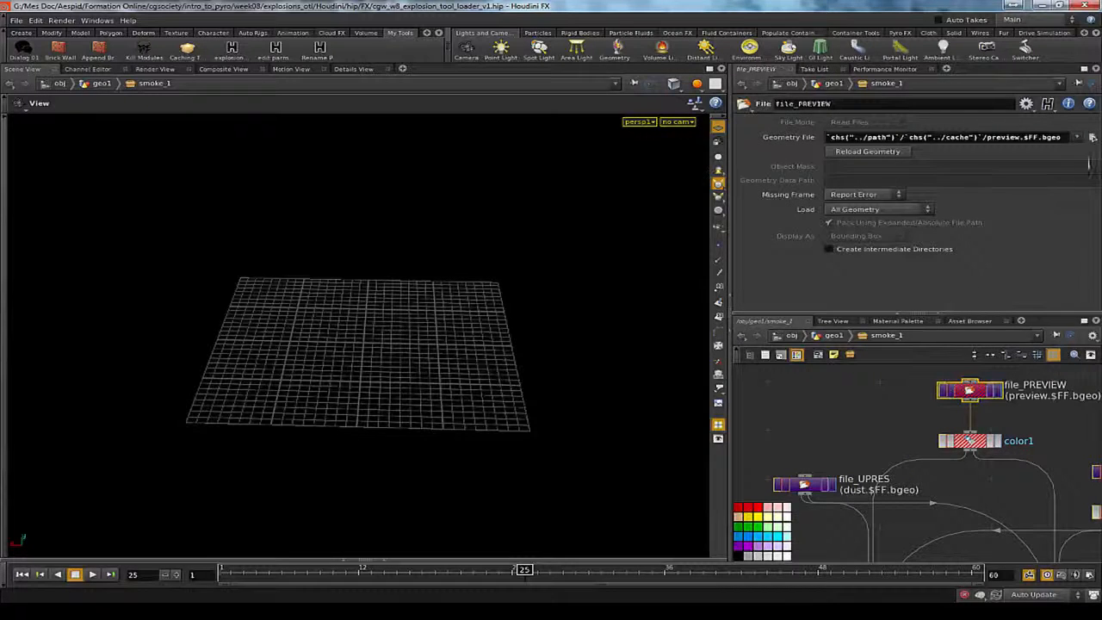
pyautogui.click(1092, 137)
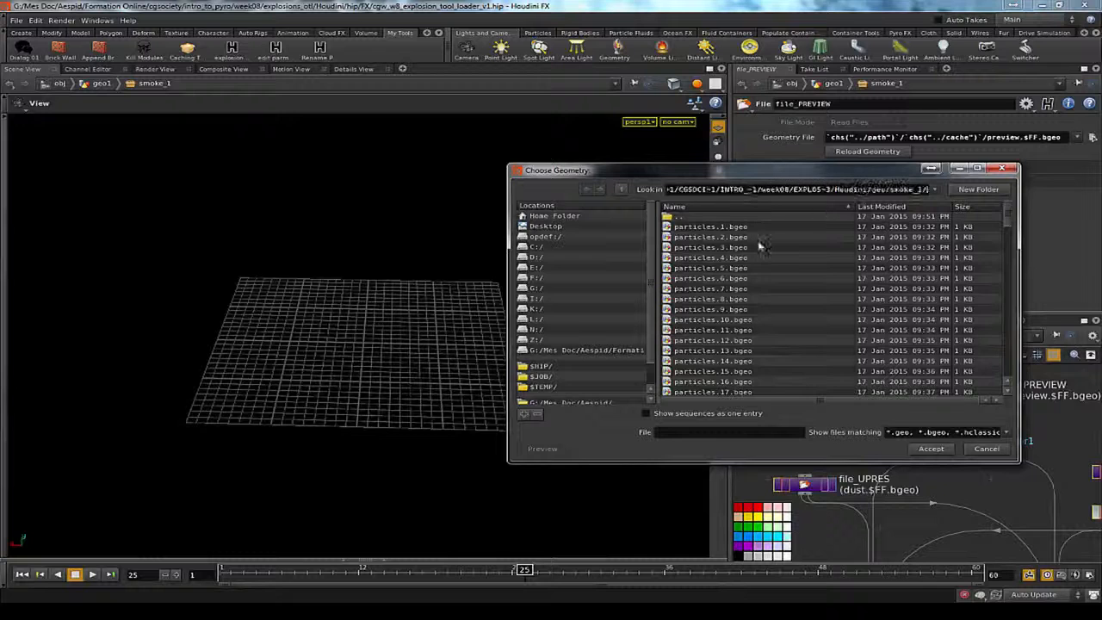
pyautogui.click(710, 247)
pyautogui.click(712, 413)
pyautogui.moveTo(723, 177); pyautogui.dragTo(407, 144)
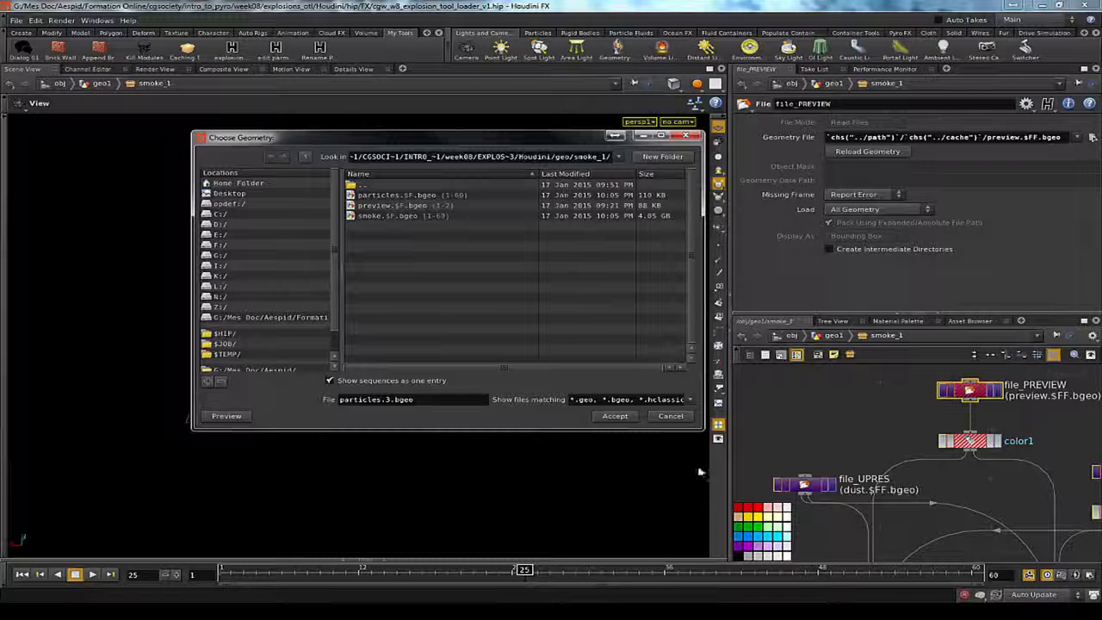
pyautogui.click(676, 418)
# Step: Try the No Geometry missing-frame option on file_PREVIEW, then put it back to Report Error
pyautogui.click(852, 195)
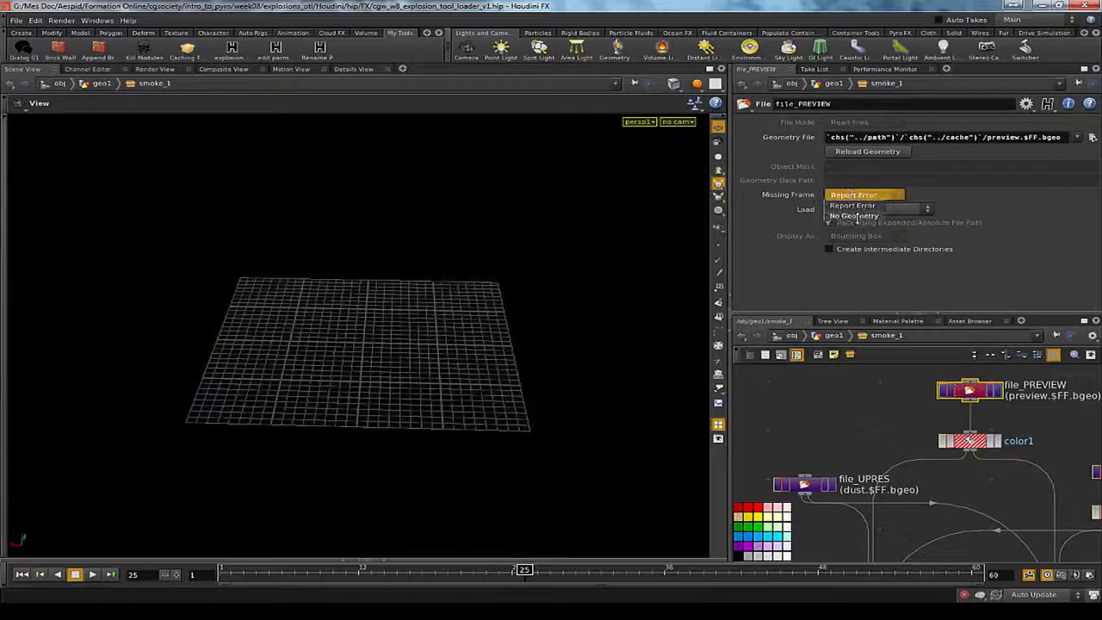
pyautogui.click(854, 216)
pyautogui.middleClick(970, 389)
pyautogui.middleClick(970, 389)
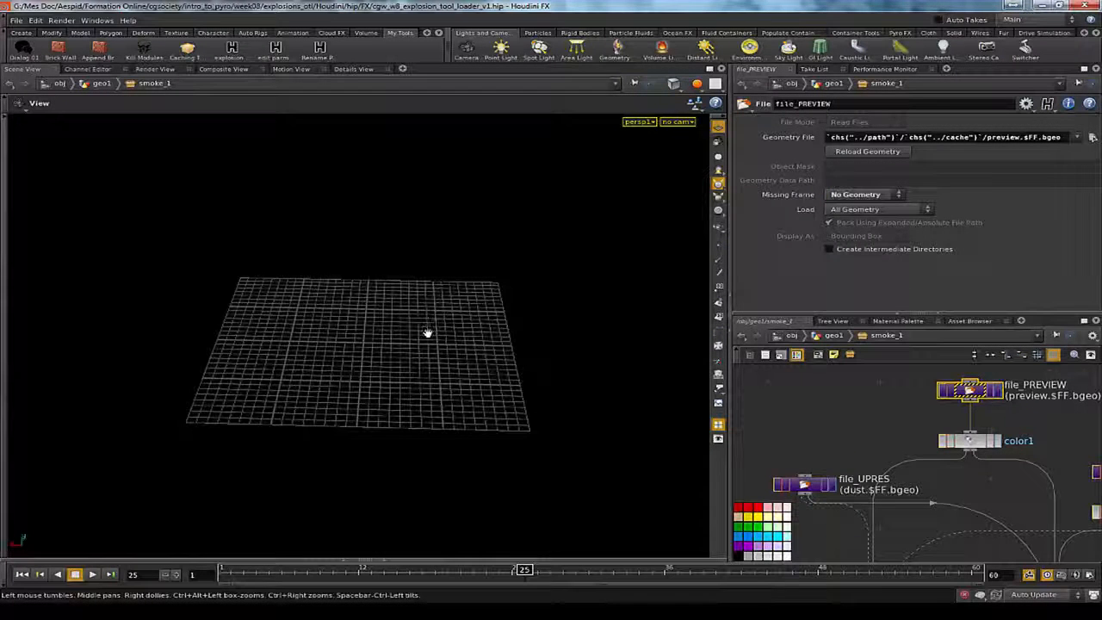
pyautogui.click(861, 195)
pyautogui.click(891, 183)
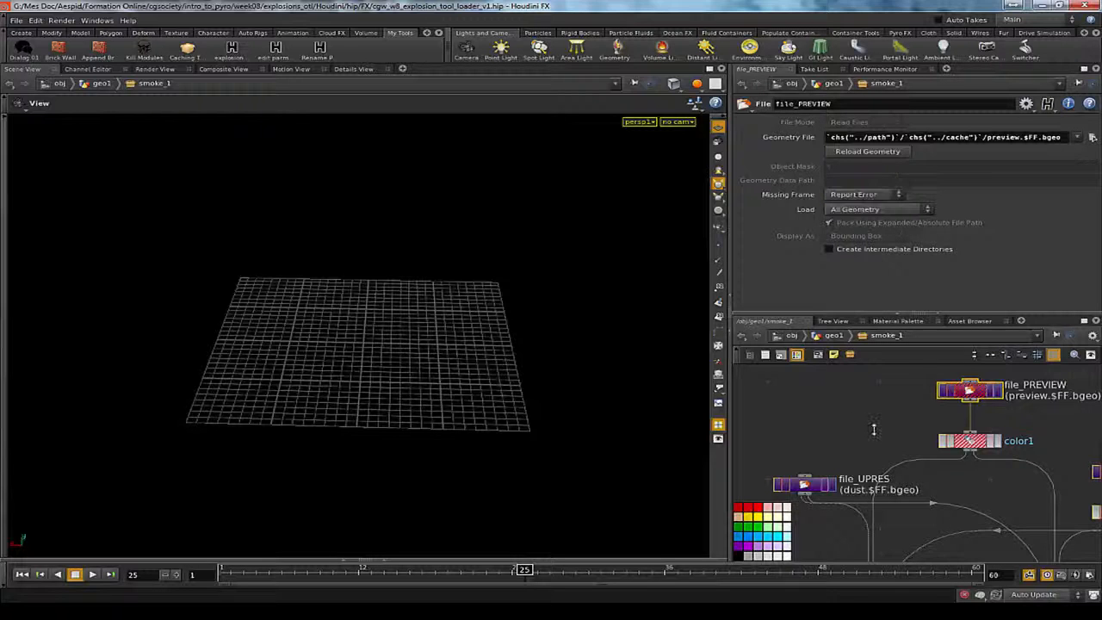
# Step: Check the smoke_1 cache folder from file_UPRES, then change its geometry file name to smoke.$FF.bgeo, keeping the path and cache expressions
pyautogui.click(843, 486)
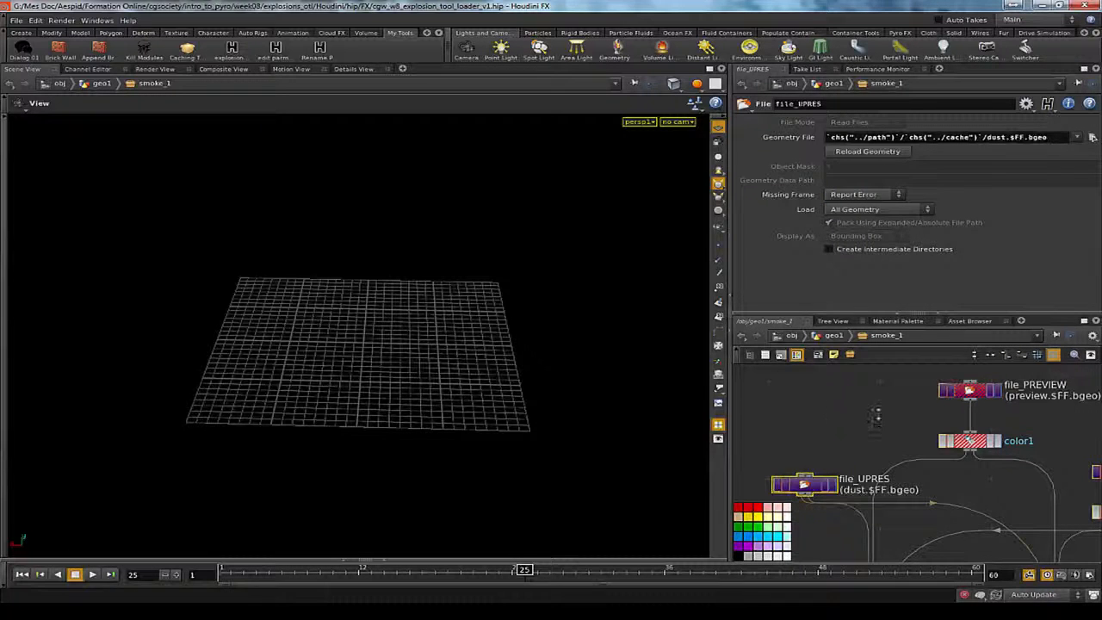
pyautogui.moveTo(842, 387); pyautogui.dragTo(848, 354, button='middle')
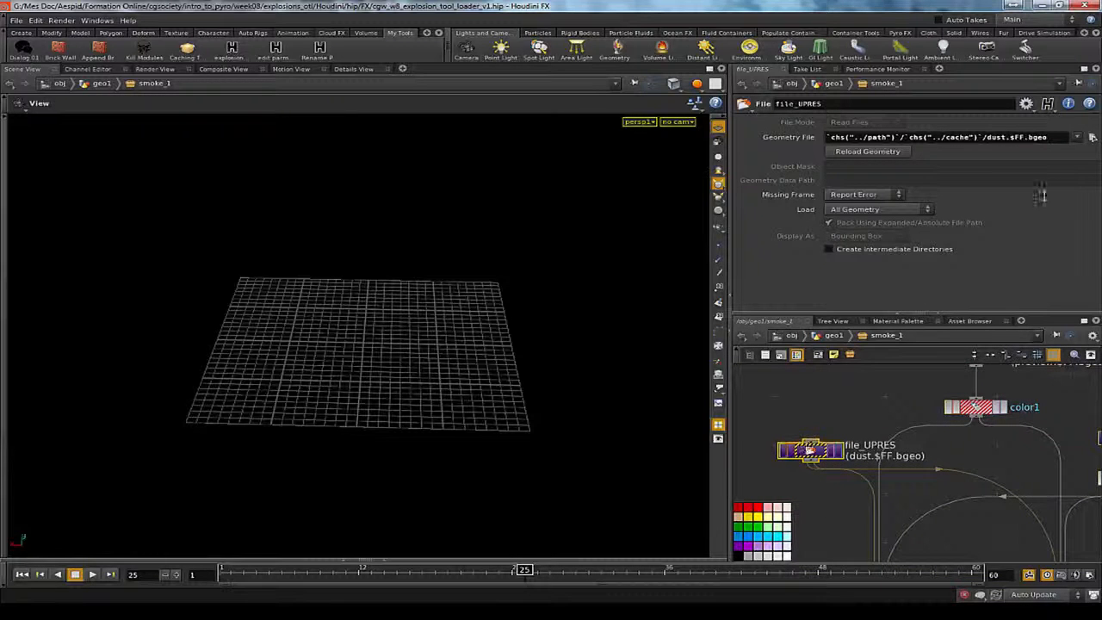
pyautogui.click(1091, 137)
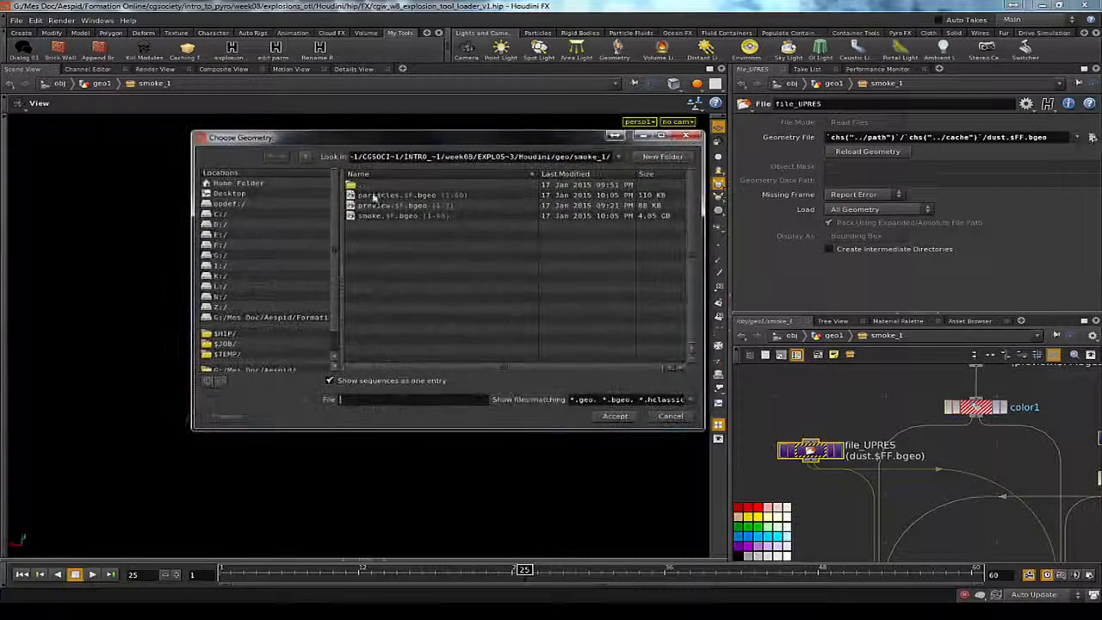
pyautogui.click(670, 416)
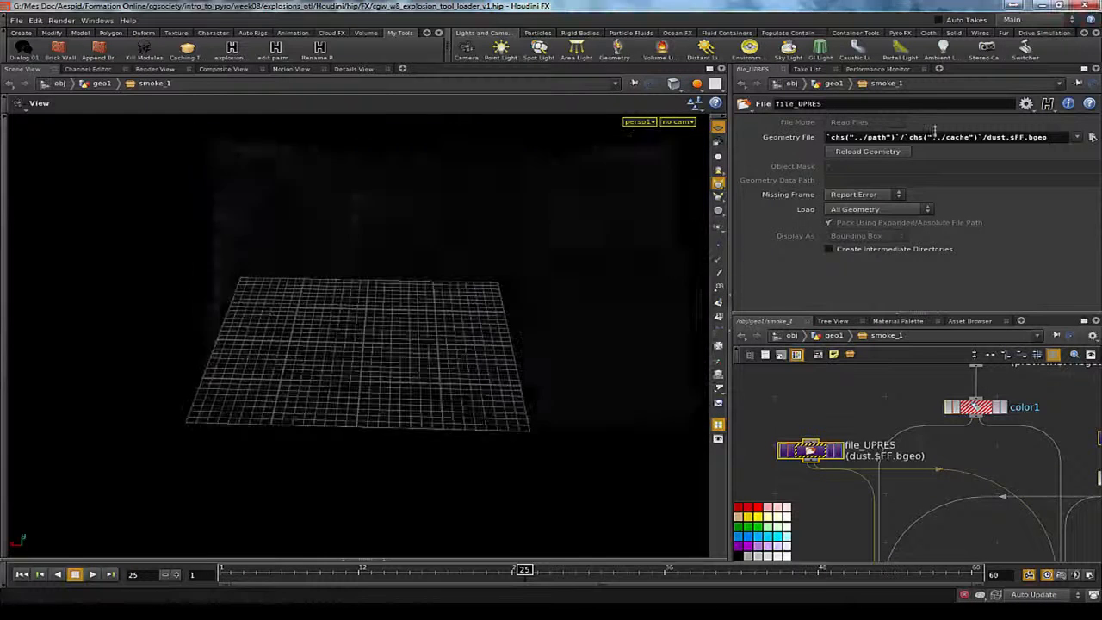
pyautogui.doubleClick(998, 137)
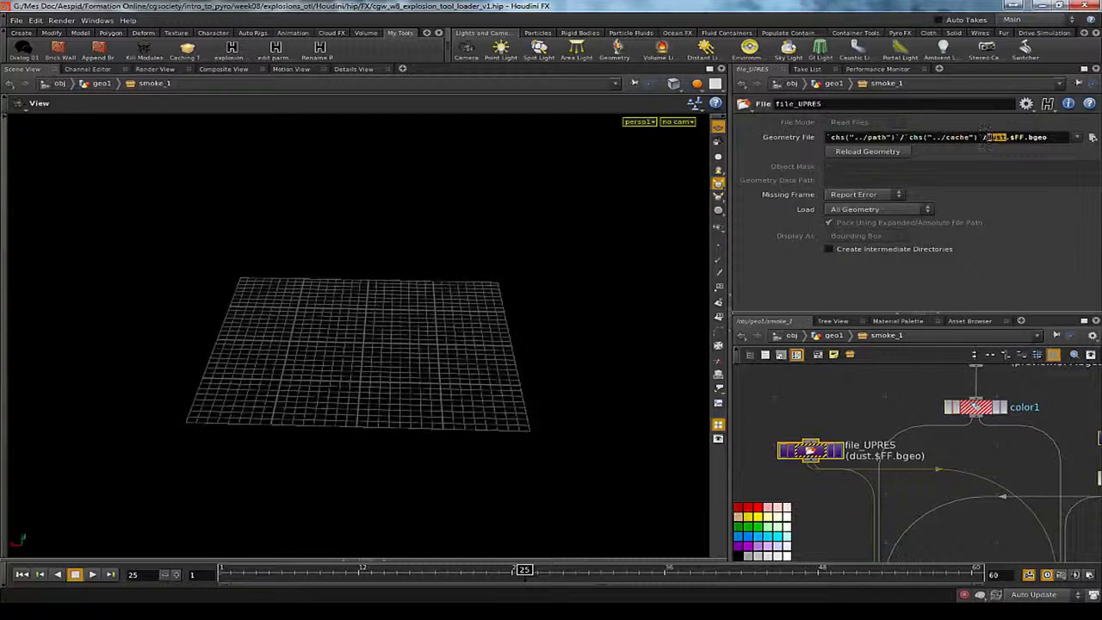
pyautogui.write('smoke')
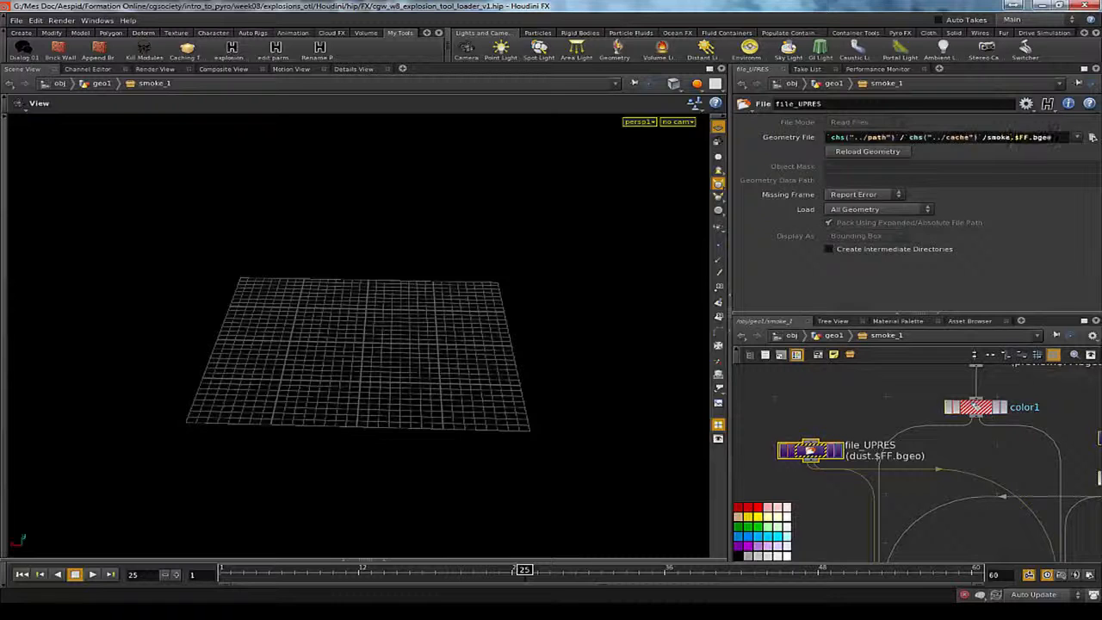
# Step: Set switch__VIEWPORT in smoke_1 to input 0 and examine the upres smoke from a lower angle
pyautogui.moveTo(865, 428); pyautogui.dragTo(852, 346, button='middle')
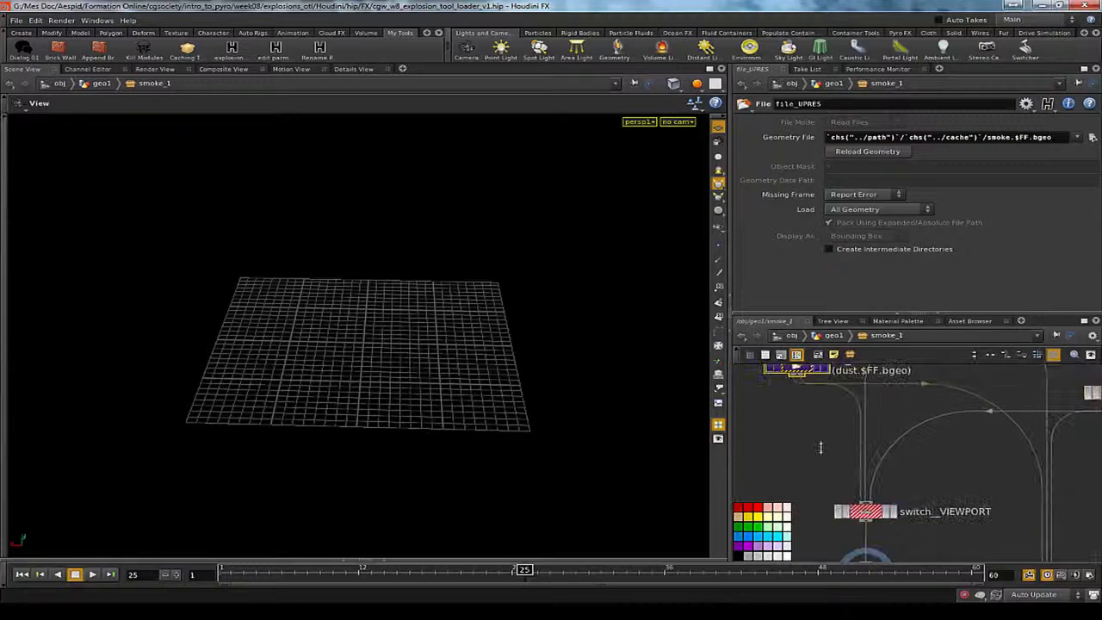
pyautogui.click(869, 513)
pyautogui.moveTo(900, 519); pyautogui.dragTo(904, 428, button='middle')
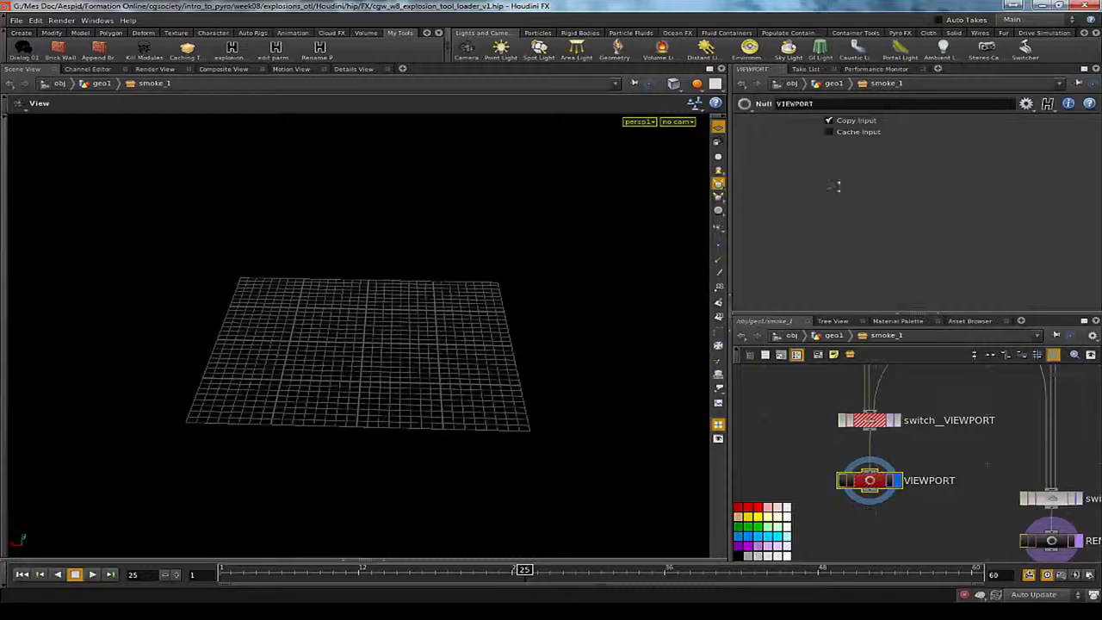
pyautogui.click(887, 123)
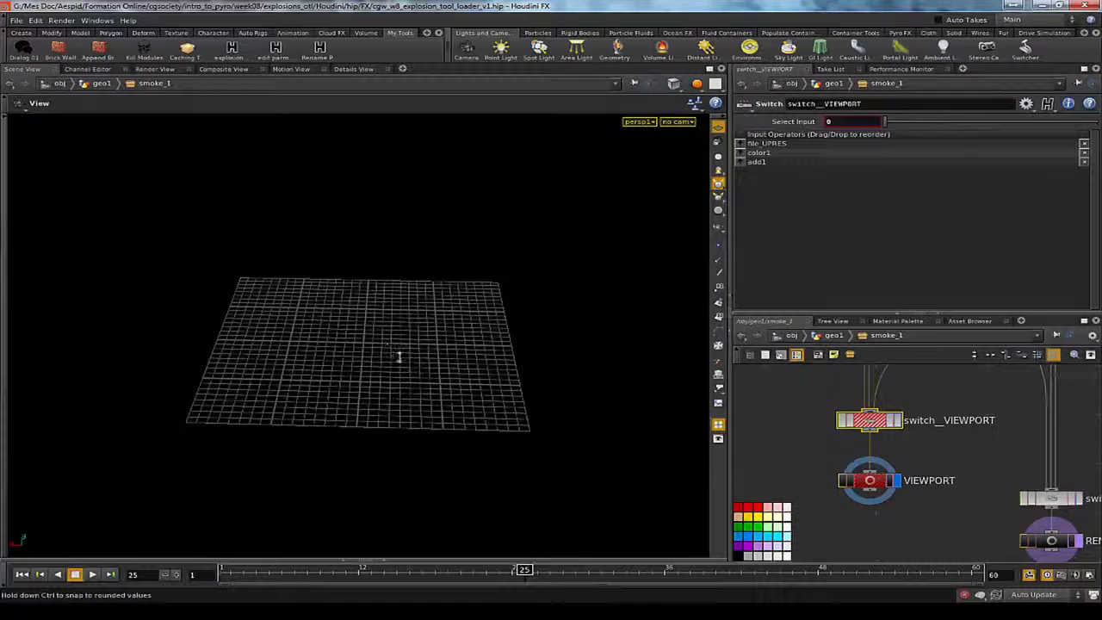
pyautogui.moveTo(401, 376); pyautogui.dragTo(365, 324)
# Step: Set switch__VIEWPORT in smoke_1 to input 2 to feed the particles to the viewport
pyautogui.moveTo(981, 387); pyautogui.dragTo(942, 500, button='middle')
pyautogui.scroll(-5, 899, 443)
pyautogui.scroll(3, 910, 433)
pyautogui.moveTo(857, 466); pyautogui.dragTo(909, 339, button='middle')
pyautogui.click(923, 123)
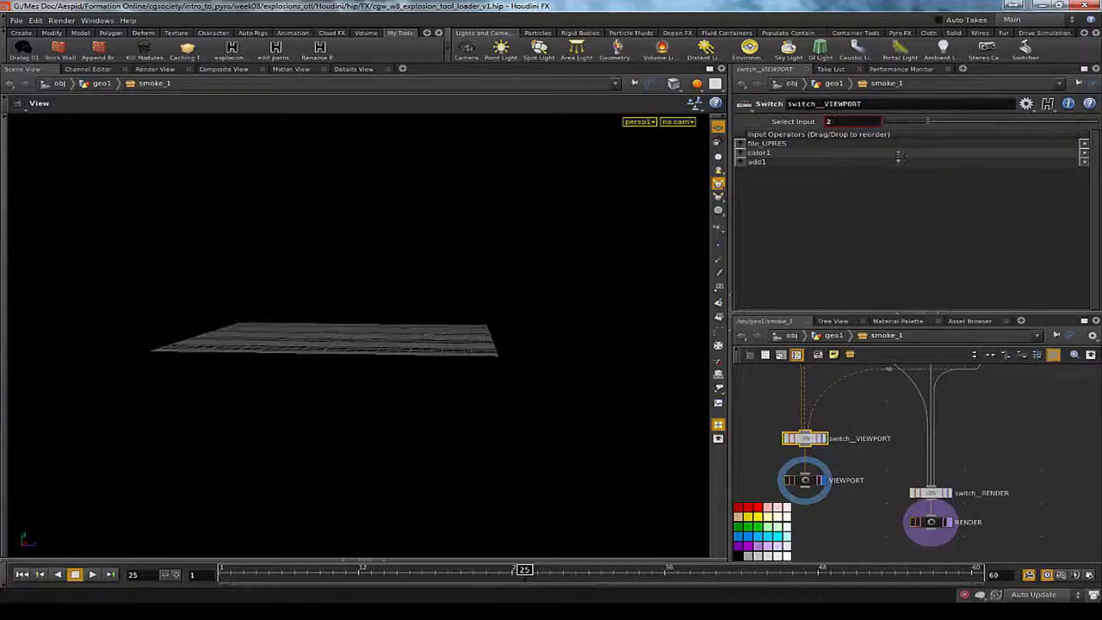
# Step: Check the particles cache sequence by browsing file_PARTICLES' geometry folder, cancel, and scrub to frame 17
pyautogui.moveTo(960, 370); pyautogui.dragTo(954, 464, button='middle')
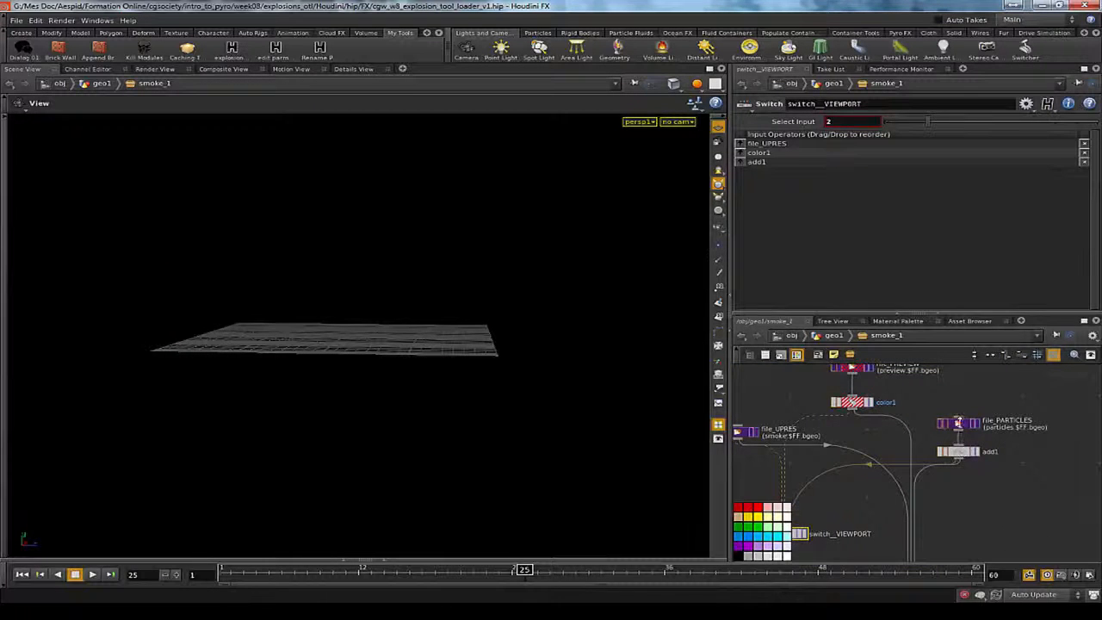
pyautogui.middleClick(957, 422)
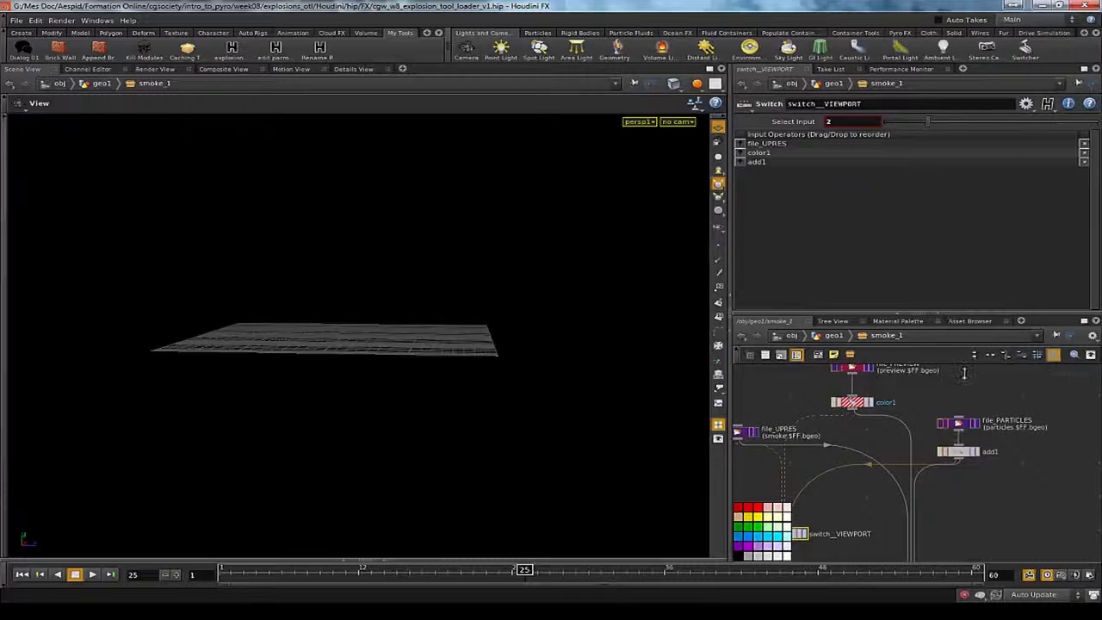
pyautogui.click(957, 422)
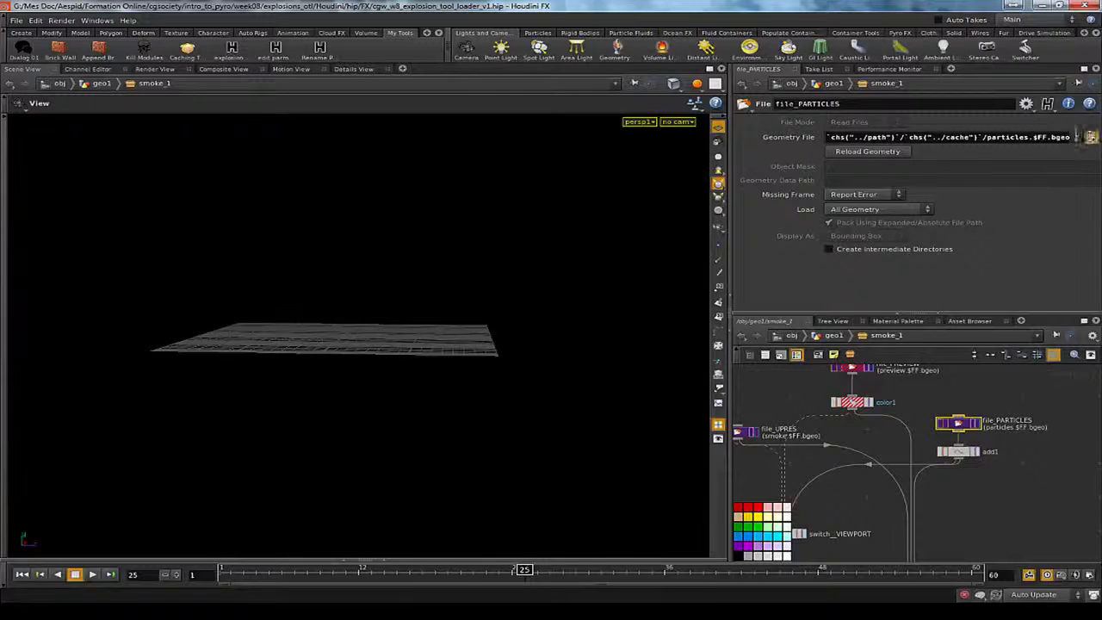
pyautogui.click(1090, 137)
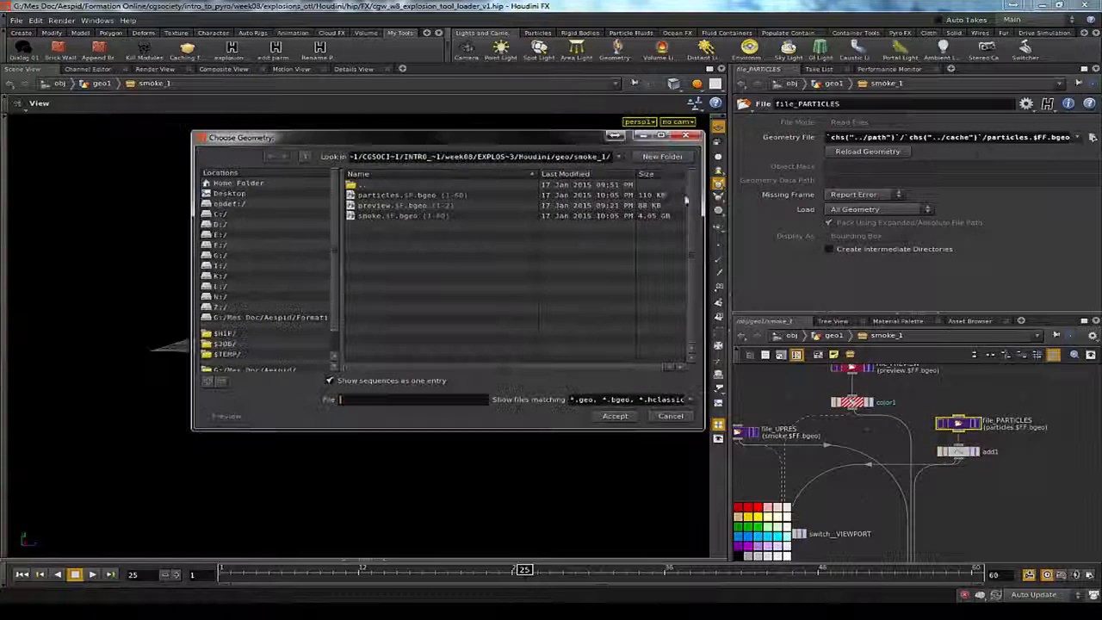
pyautogui.click(365, 196)
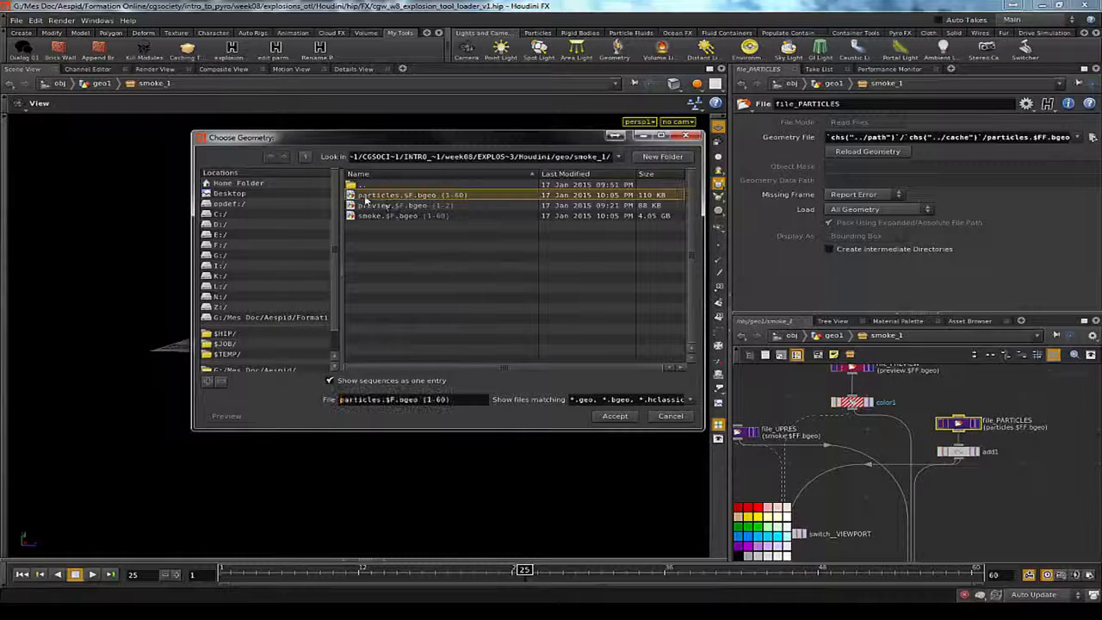
pyautogui.click(670, 416)
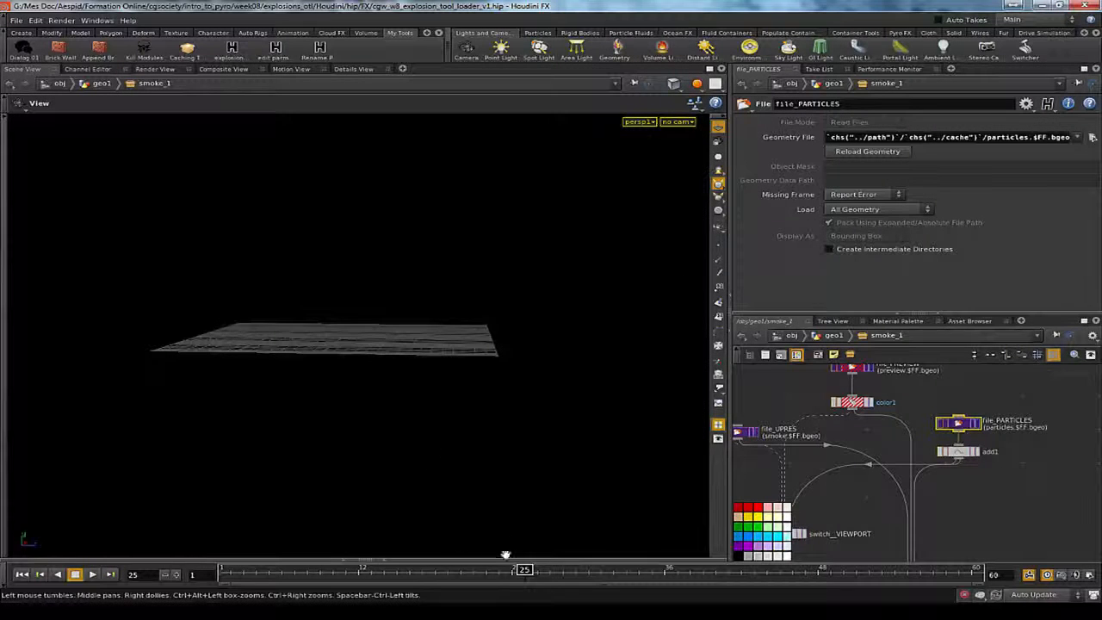
pyautogui.moveTo(496, 570); pyautogui.dragTo(421, 569)
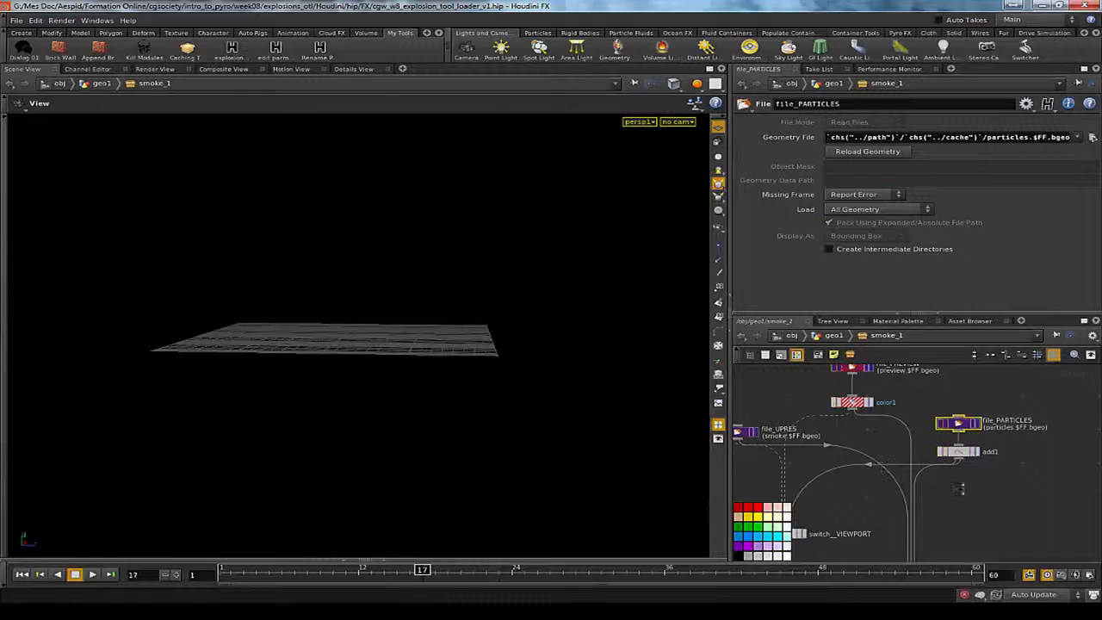
# Step: Return to geo1, duplicate the smoke_1 subnetwork, and place the copy beside it
pyautogui.scroll(-2, 972, 486)
pyautogui.press('u')
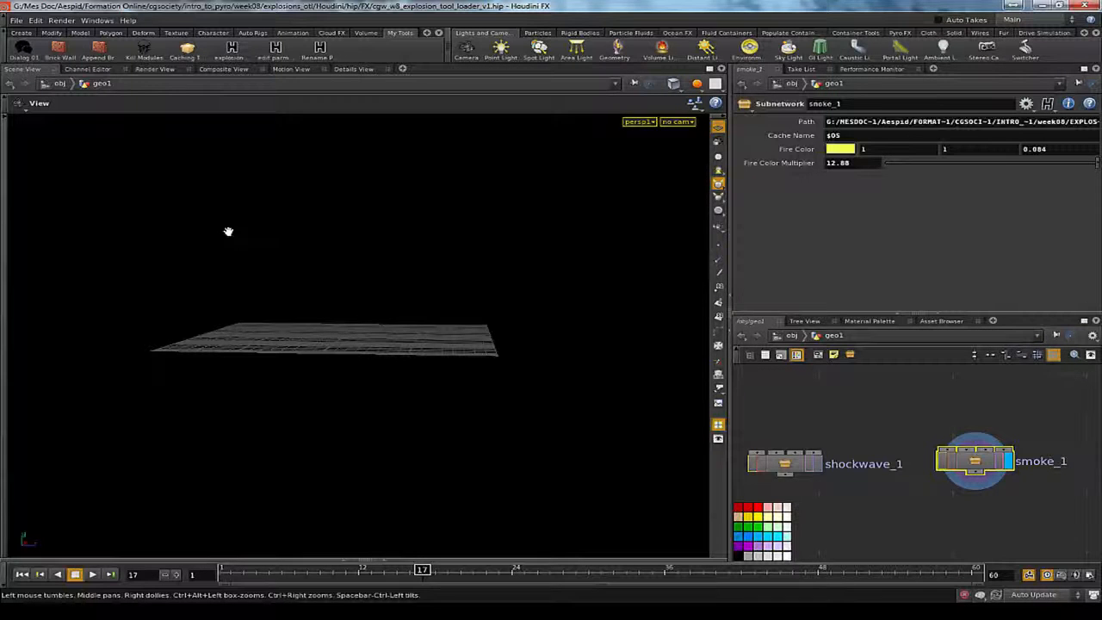
pyautogui.moveTo(930, 516); pyautogui.dragTo(887, 475, button='middle')
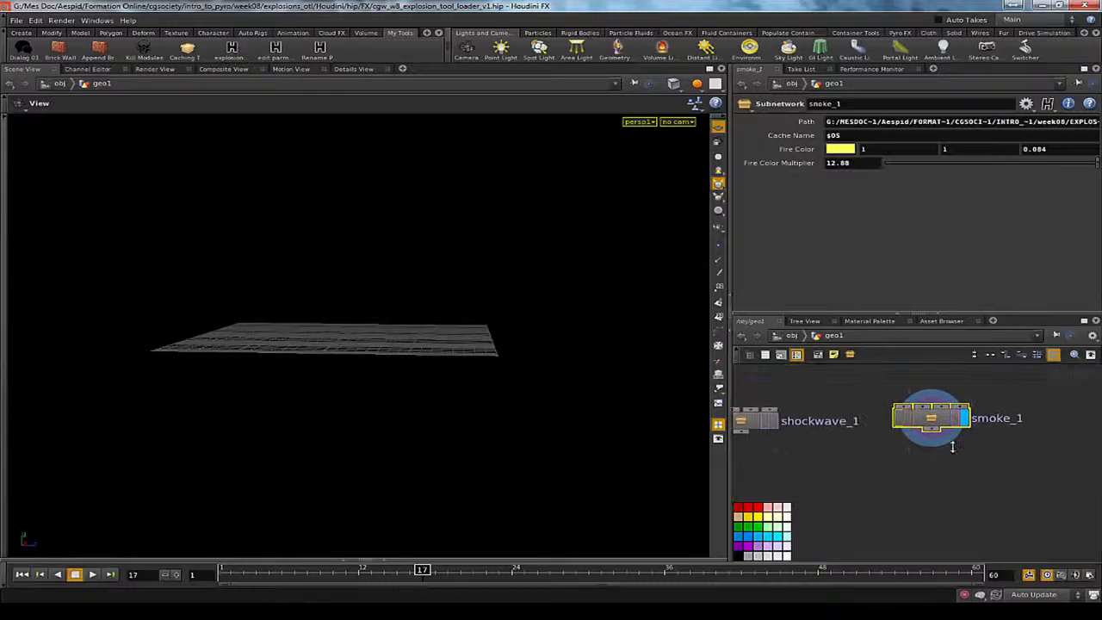
pyautogui.moveTo(989, 388); pyautogui.dragTo(833, 432, button='middle')
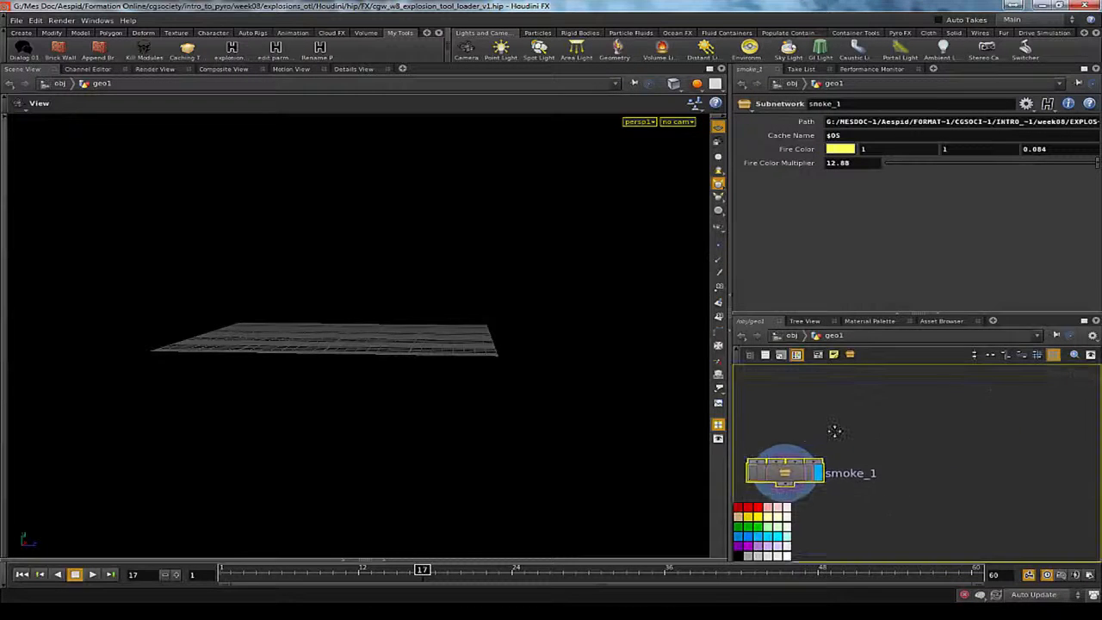
pyautogui.moveTo(844, 432); pyautogui.dragTo(864, 446, button='right')
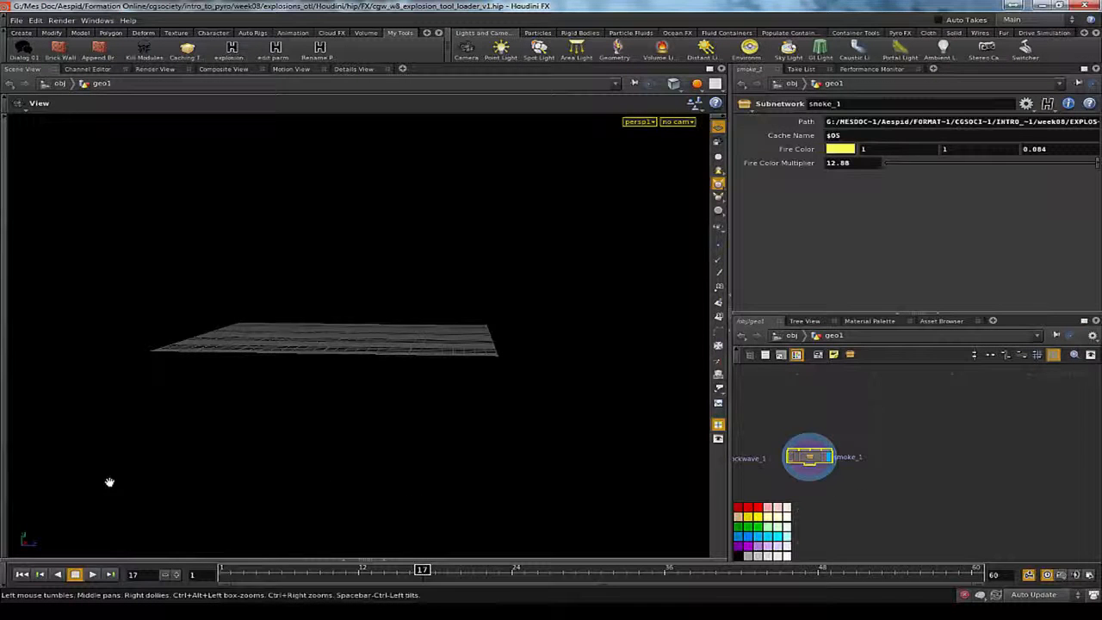
pyautogui.moveTo(852, 456); pyautogui.dragTo(884, 437, button='middle')
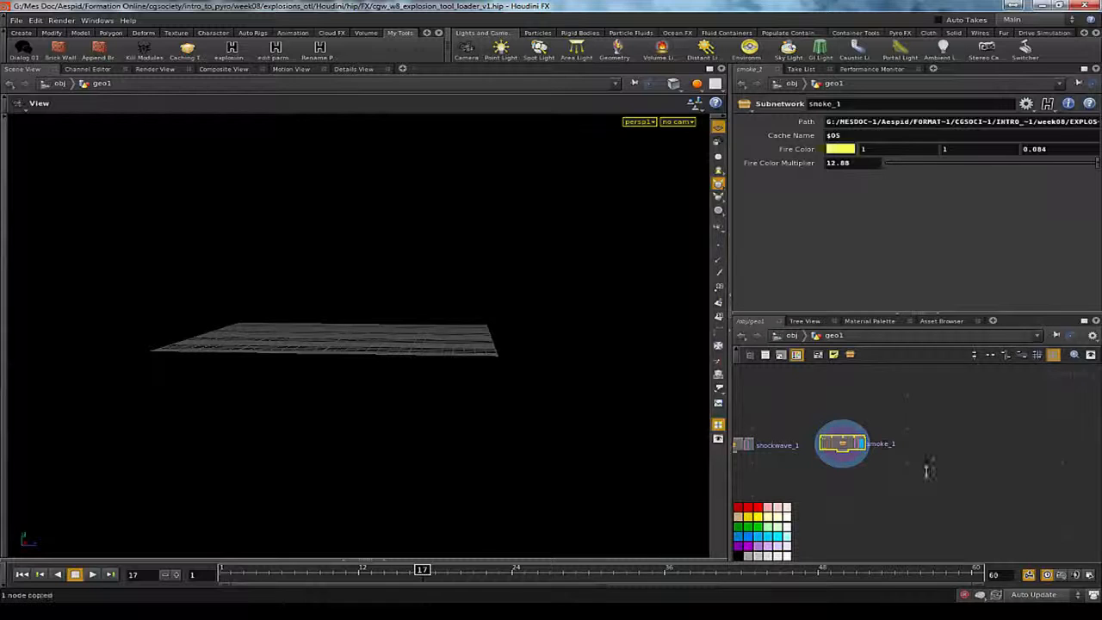
pyautogui.hotkey('ctrl', 'v')
pyautogui.moveTo(891, 467); pyautogui.dragTo(954, 440)
# Step: Rename the duplicated smoke subnetwork fireball_1
pyautogui.click(996, 441)
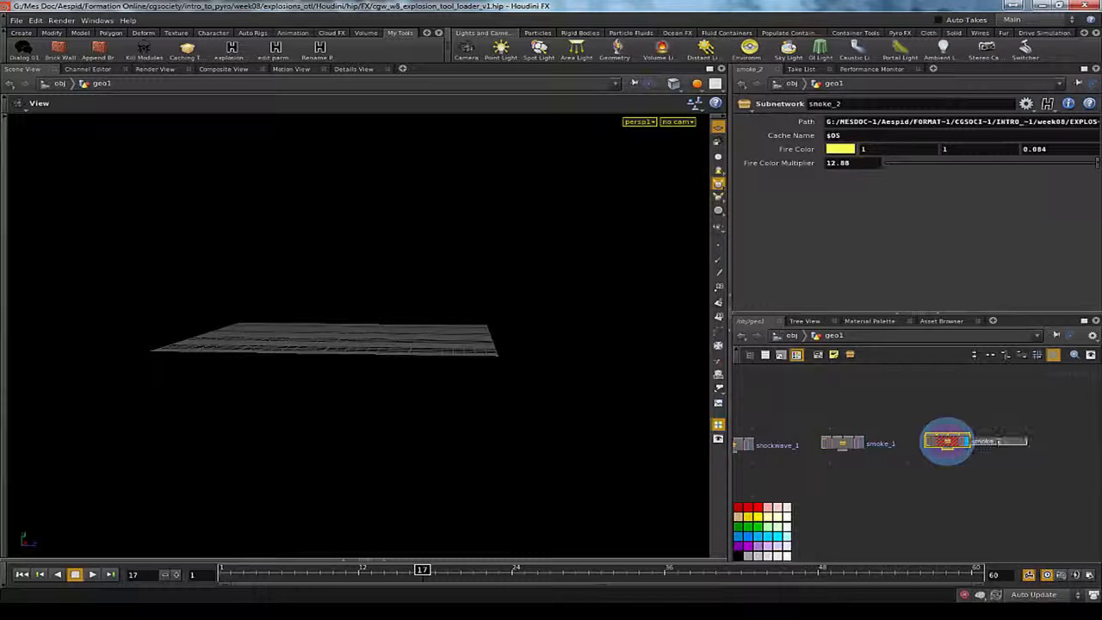
pyautogui.write('fireball')
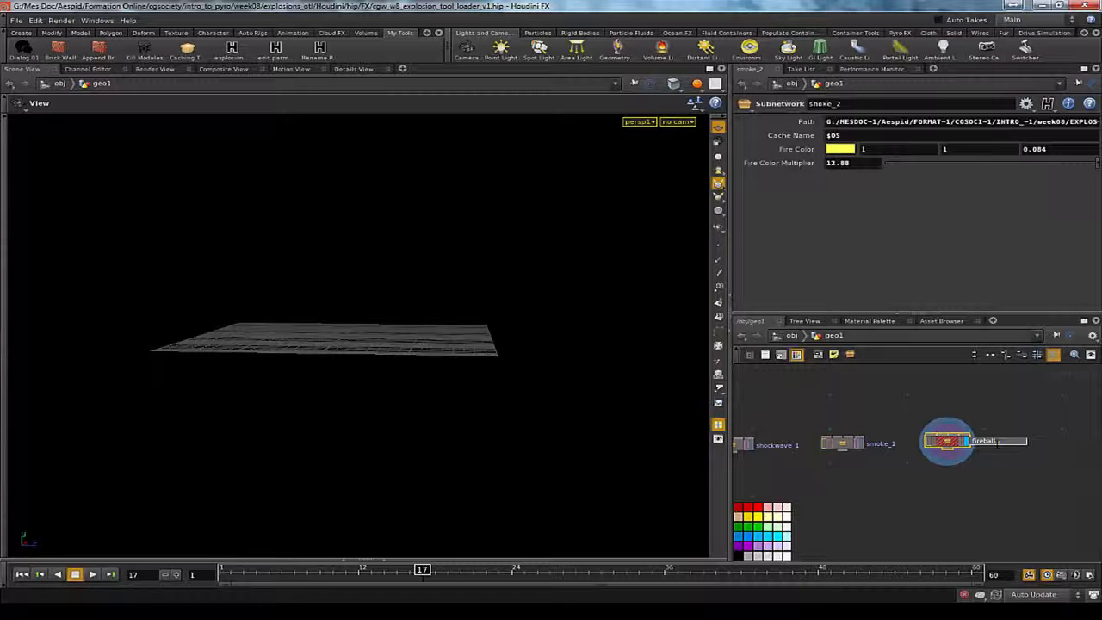
pyautogui.press('Return')
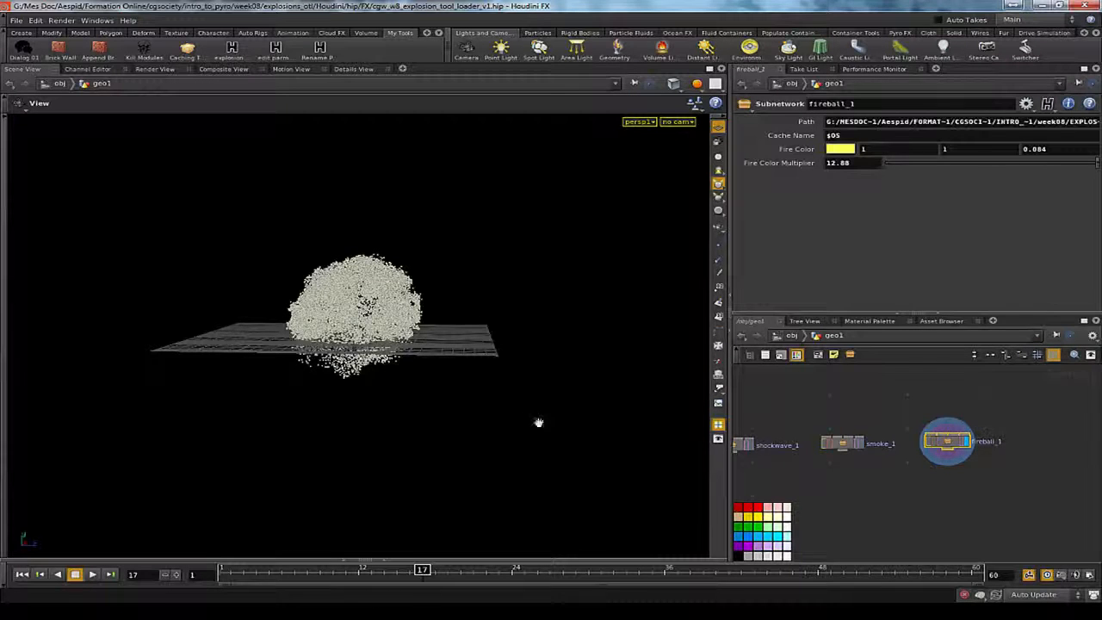
# Step: Scrub the fireball particles to frame 40 to examine their motion, then return to frame 1
pyautogui.moveTo(492, 570); pyautogui.dragTo(628, 584)
pyautogui.moveTo(704, 586); pyautogui.dragTo(721, 585)
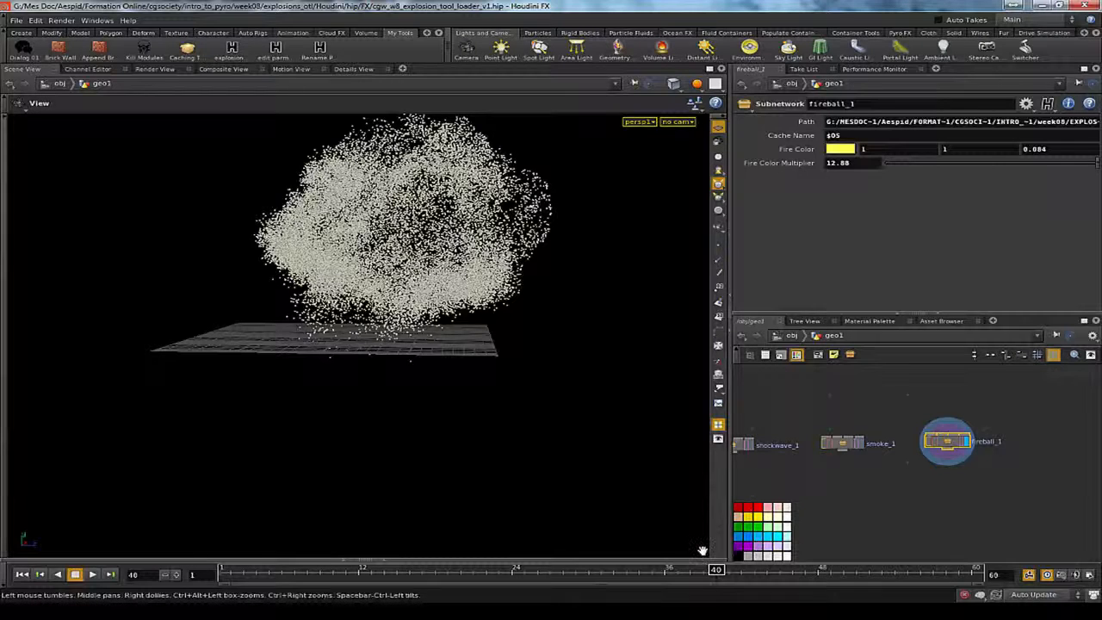
pyautogui.hotkey('ctrl', 'Up')
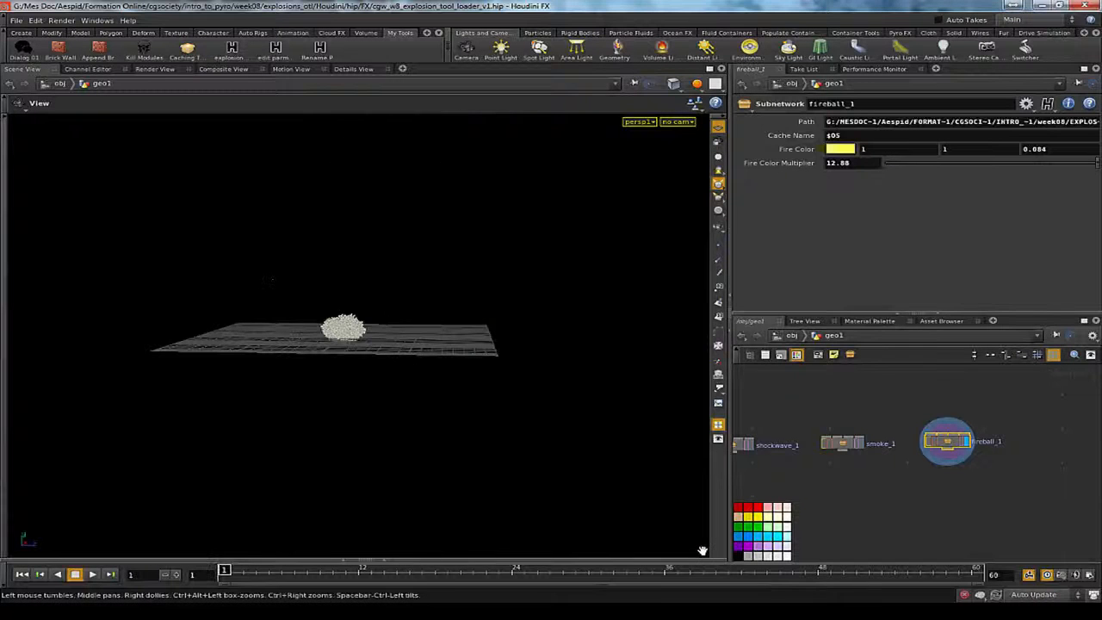
# Step: Inside fireball_1, try switch__VIEWPORT on input 1, then set it to input 0
pyautogui.doubleClick(945, 445)
pyautogui.moveTo(858, 390); pyautogui.dragTo(858, 519, button='middle')
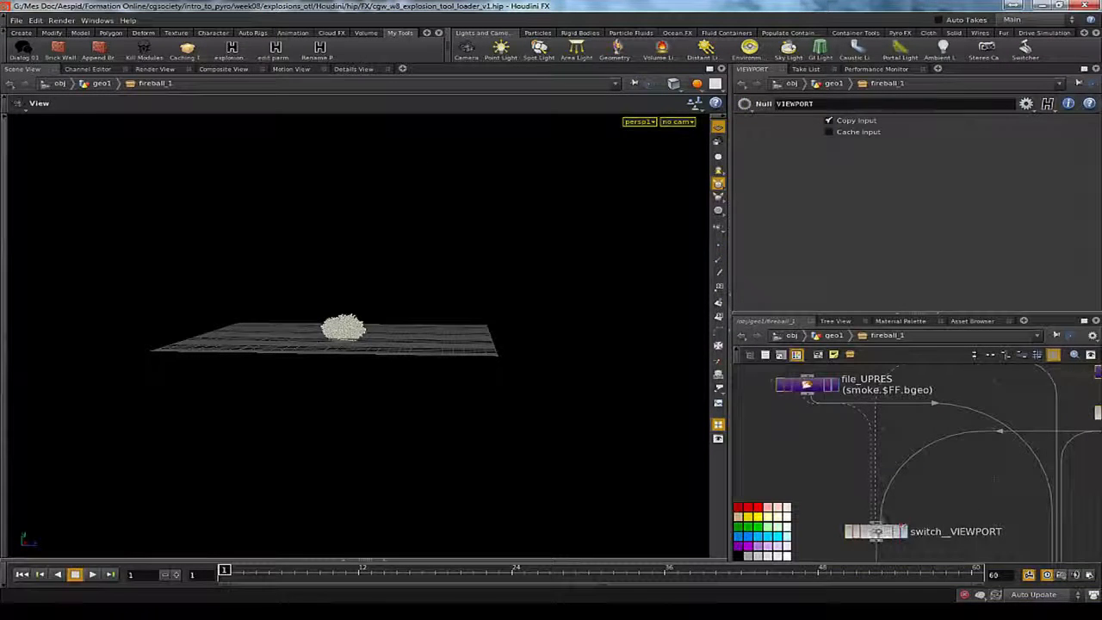
pyautogui.click(875, 529)
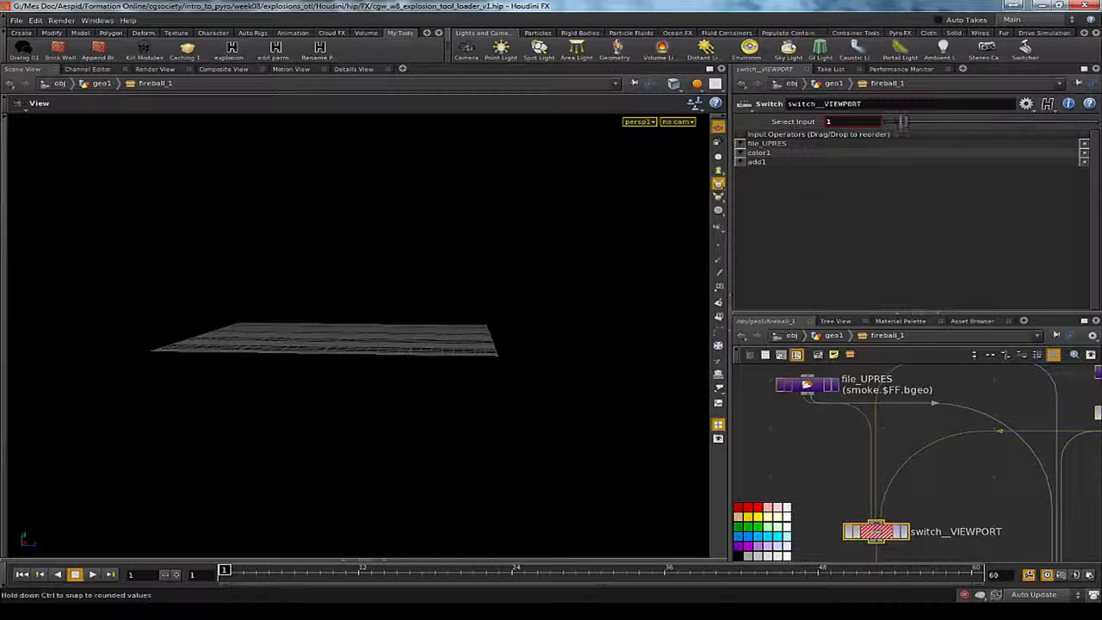
pyautogui.moveTo(939, 410)
pyautogui.mouseDown(button='middle')
pyautogui.moveTo(893, 501)
pyautogui.moveTo(932, 408)
pyautogui.mouseUp(button='middle')
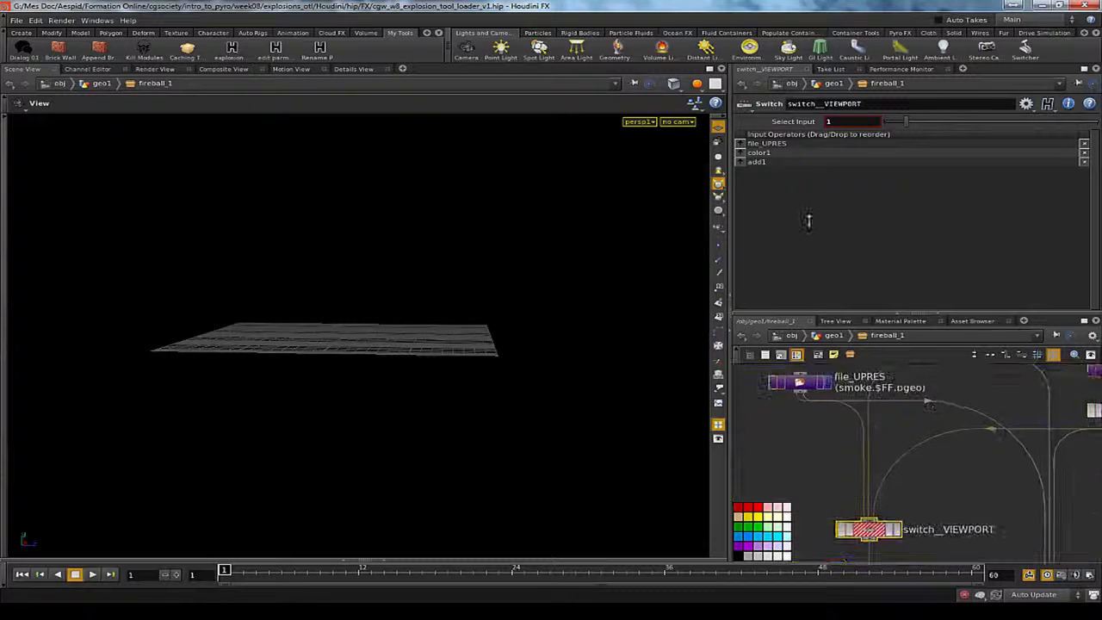
pyautogui.click(888, 120)
# Step: Point fireball_1's file_UPRES at the fireball.$FF.bgeo sequence, scrub to frame 31 to check the cache, and return to frame 1
pyautogui.middleClick(813, 384)
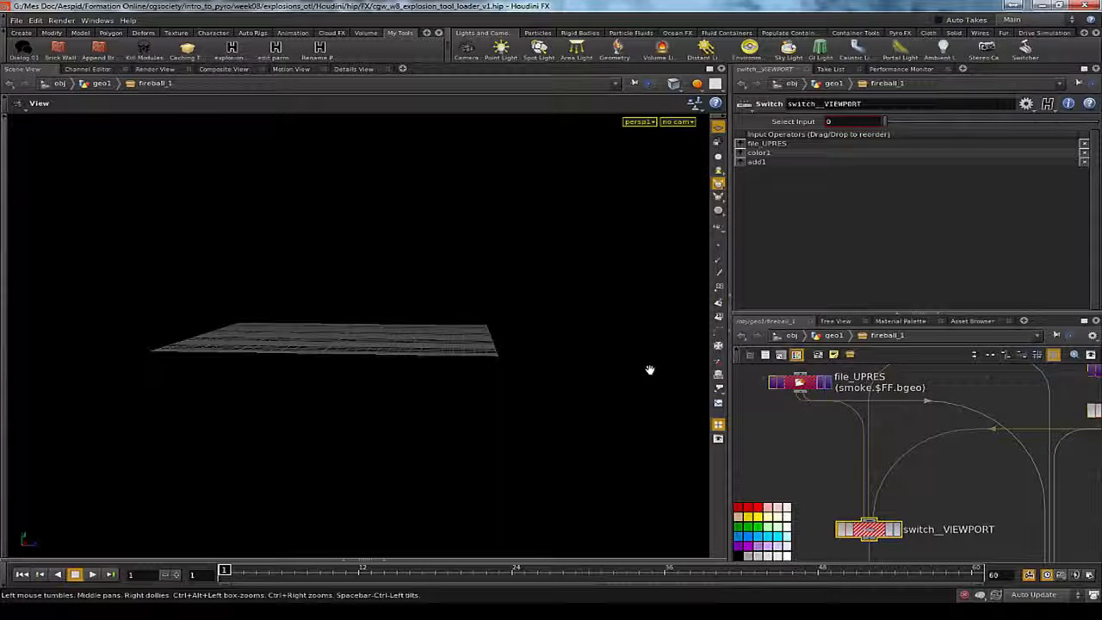
pyautogui.click(799, 382)
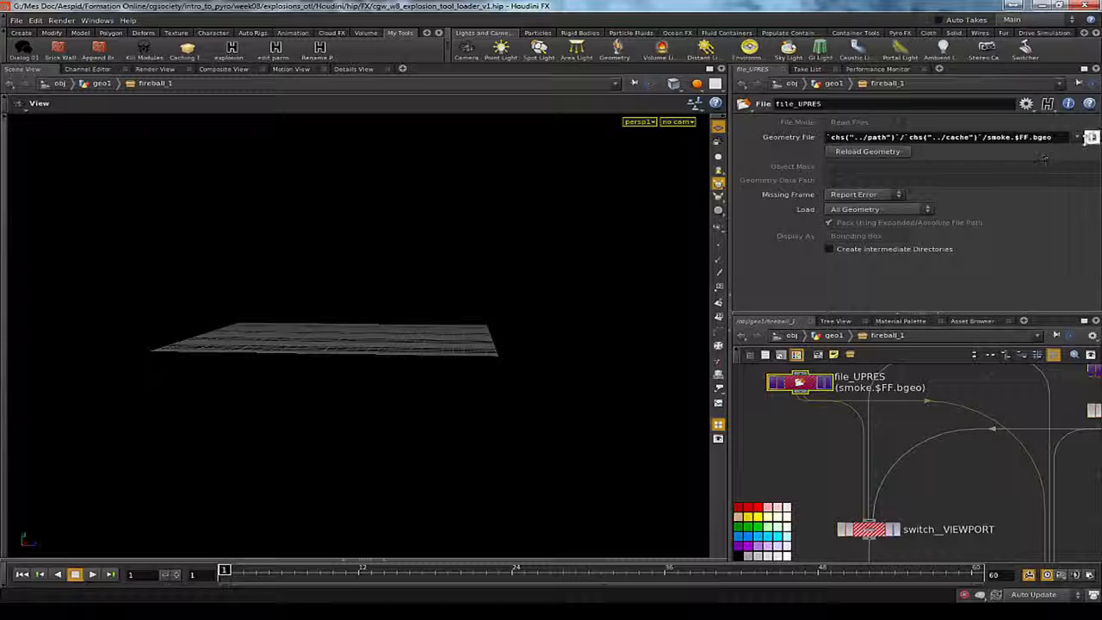
pyautogui.click(1090, 137)
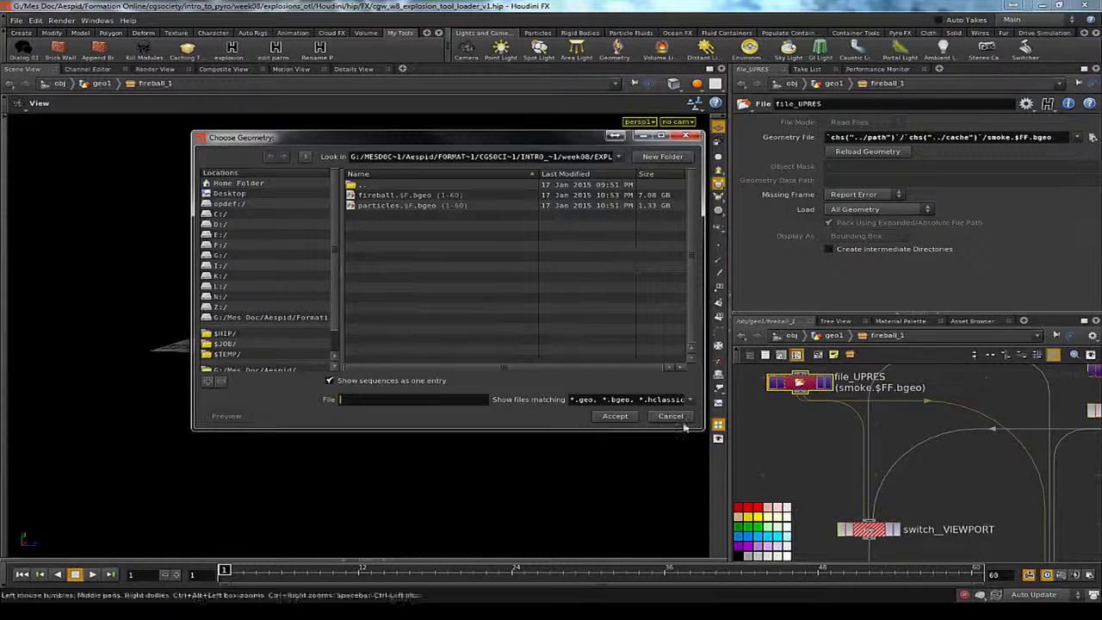
pyautogui.click(670, 415)
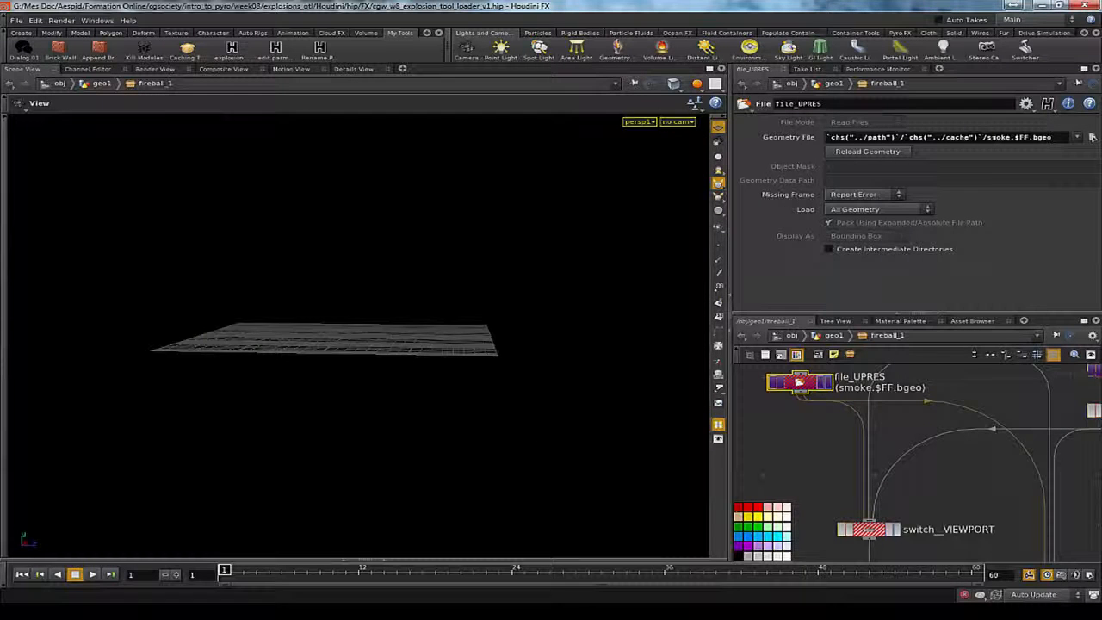
pyautogui.moveTo(987, 138); pyautogui.dragTo(1010, 137)
pyautogui.write('fireball')
pyautogui.press('Return')
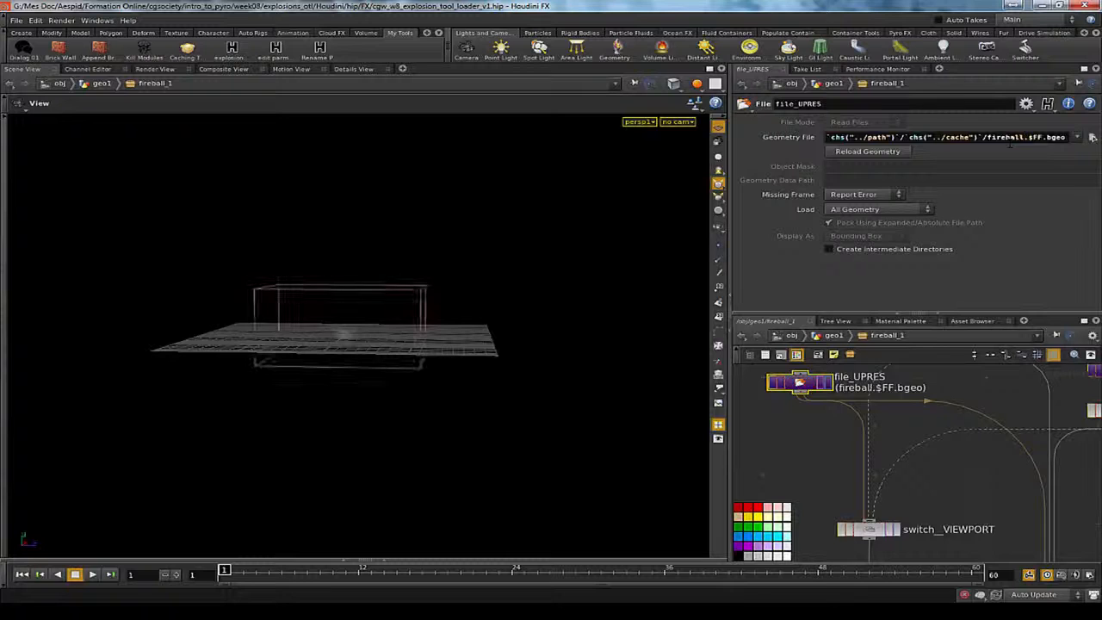
pyautogui.moveTo(241, 571); pyautogui.dragTo(600, 570)
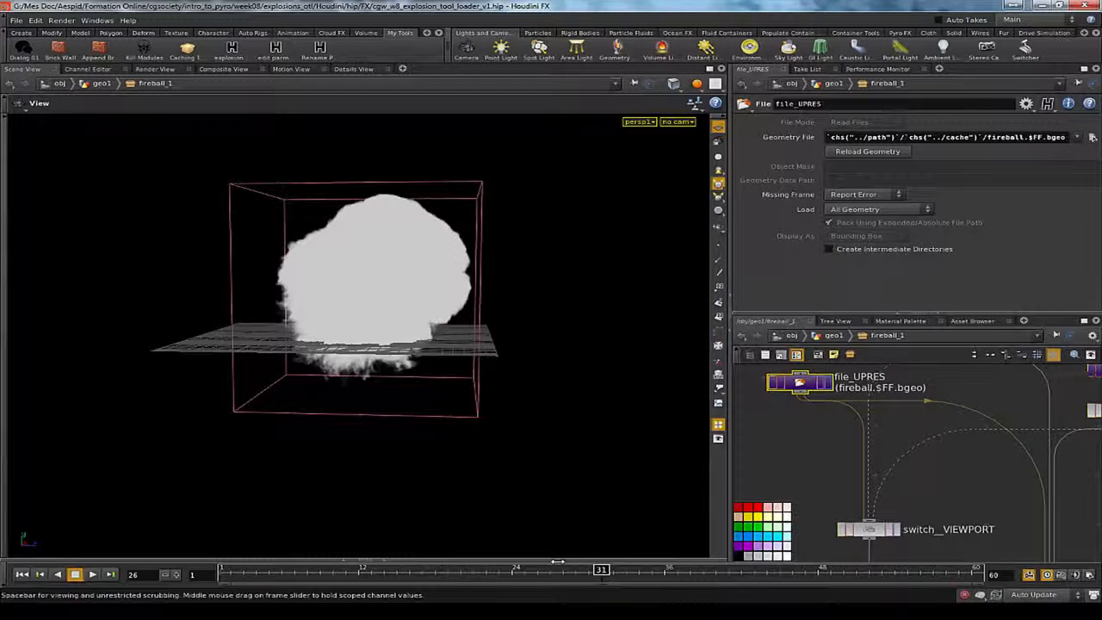
pyautogui.hotkey('ctrl', 'Up')
# Step: Return to geo1, duplicate the fireball_1 subnetwork, and place the copy beside it
pyautogui.moveTo(957, 517); pyautogui.dragTo(946, 426, button='middle')
pyautogui.moveTo(947, 426); pyautogui.dragTo(943, 460, button='right')
pyautogui.scroll(-3, 943, 459)
pyautogui.moveTo(943, 458); pyautogui.dragTo(969, 499, button='middle')
pyautogui.press('u')
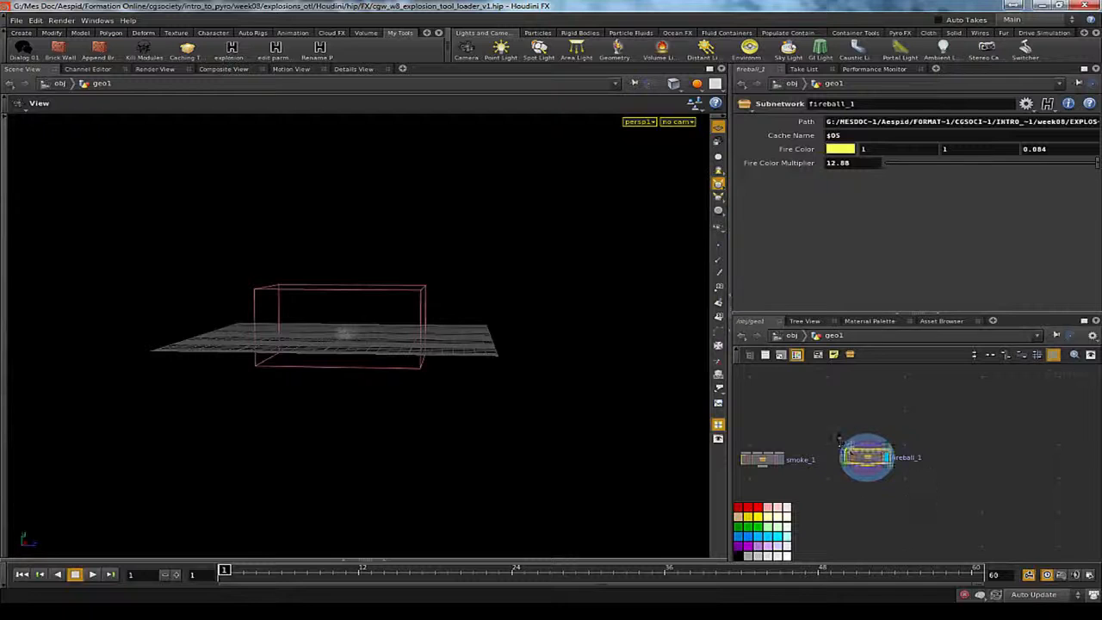
pyautogui.hotkey('ctrl', 'v')
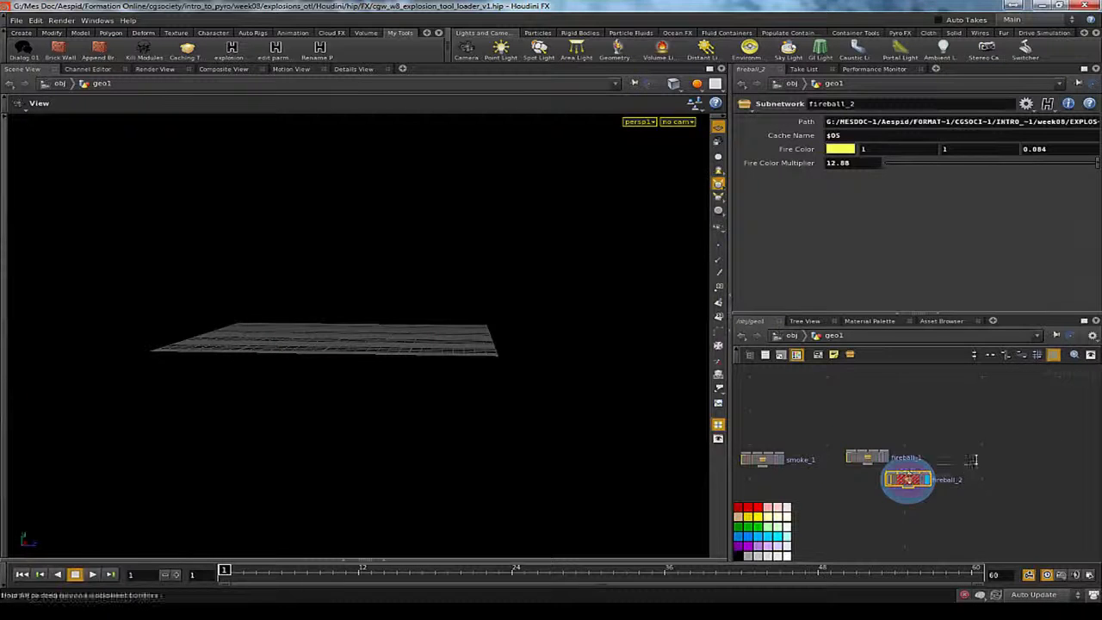
pyautogui.moveTo(907, 479); pyautogui.dragTo(982, 456)
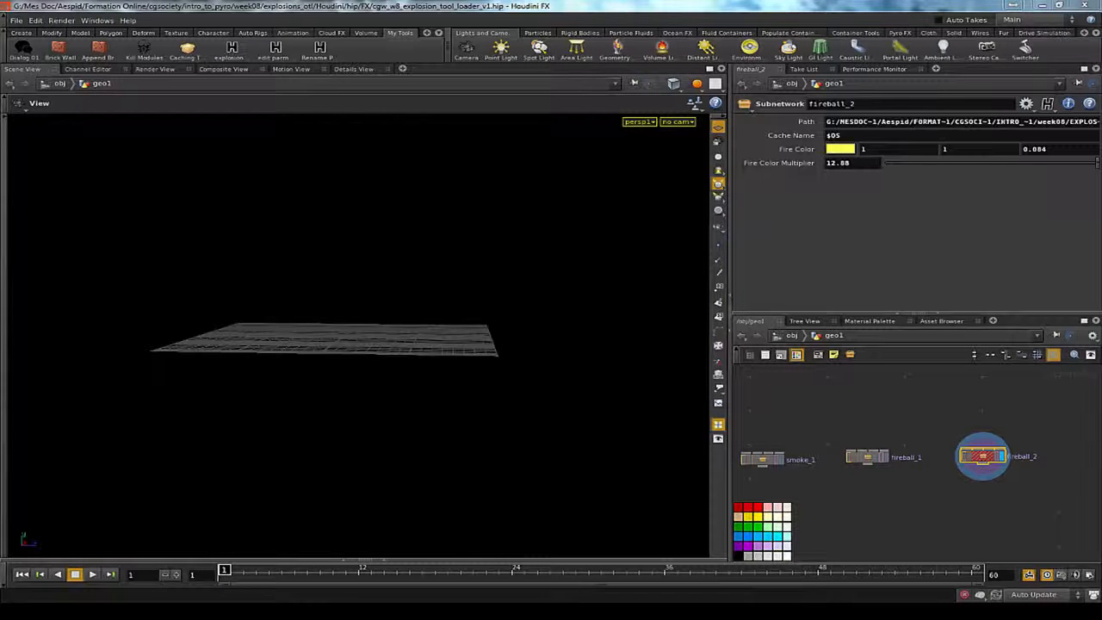
# Step: Rename the duplicated fireball subnetwork smoke_trails
pyautogui.click(1018, 456)
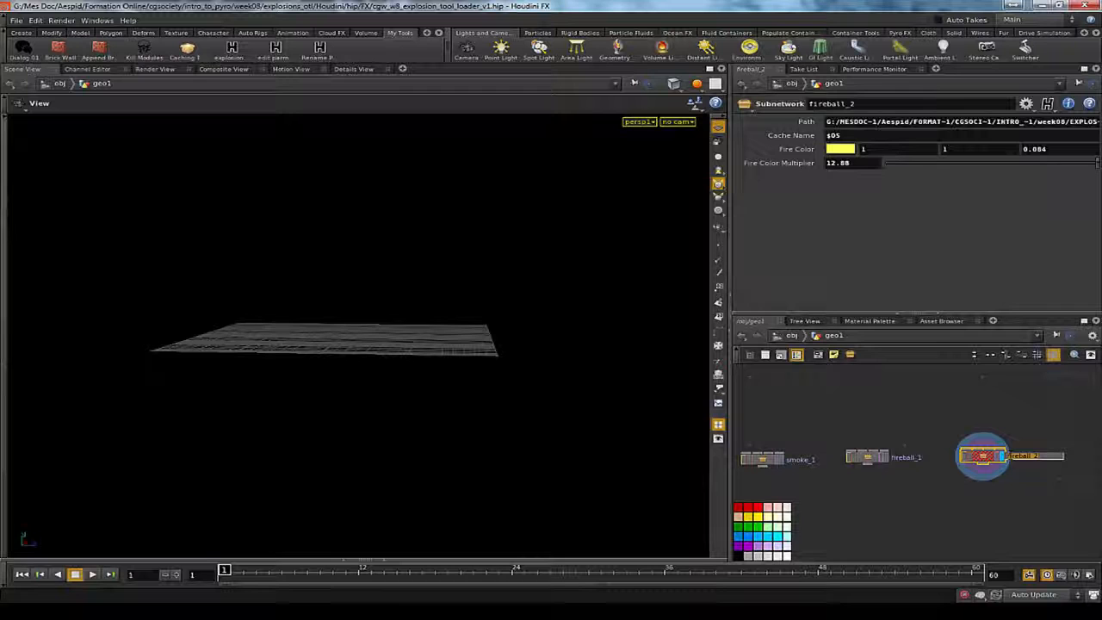
pyautogui.write('smo')
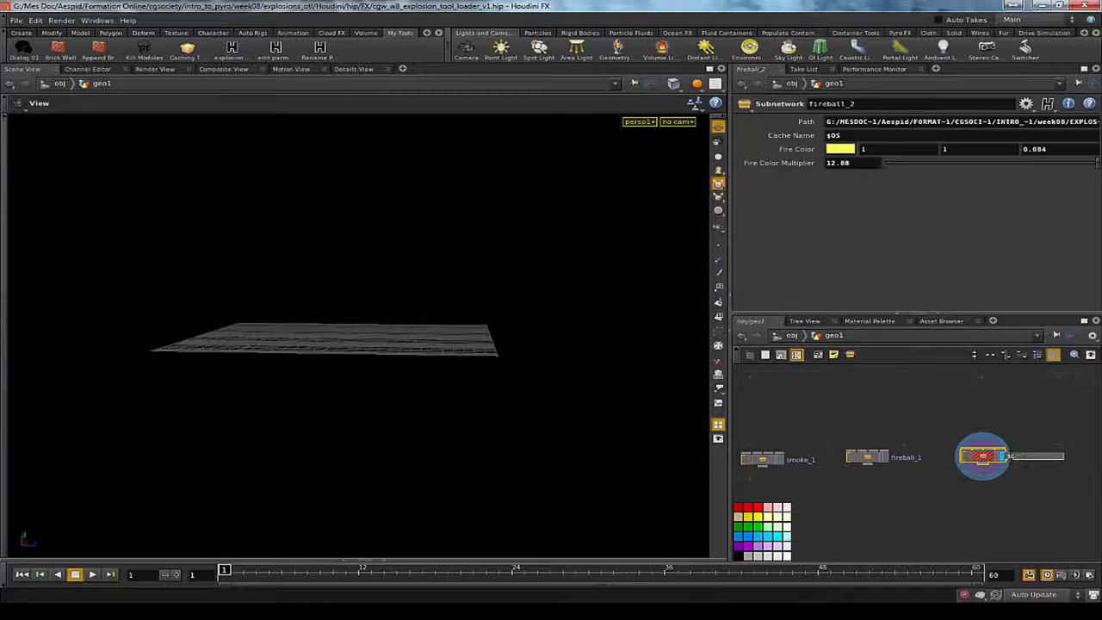
pyautogui.write('ke')
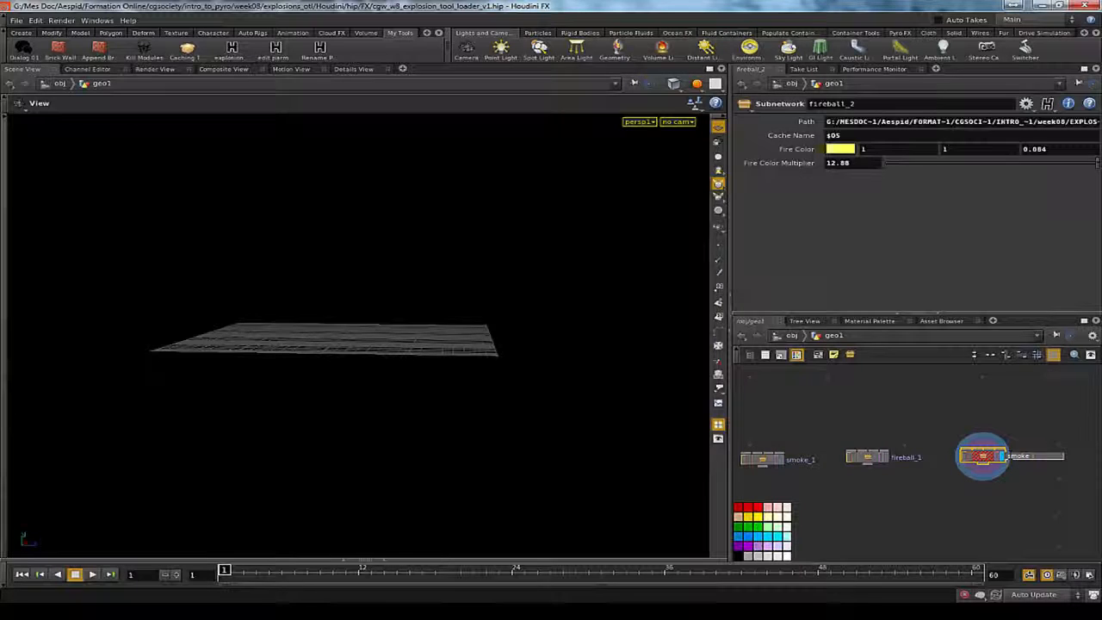
pyautogui.write('_trails')
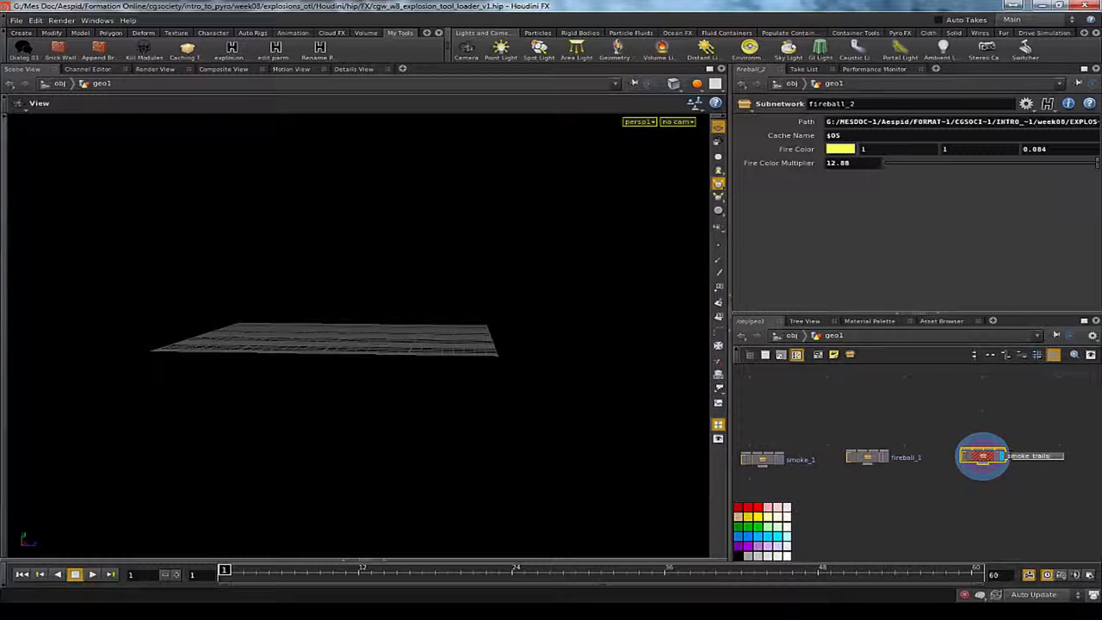
pyautogui.press('Return')
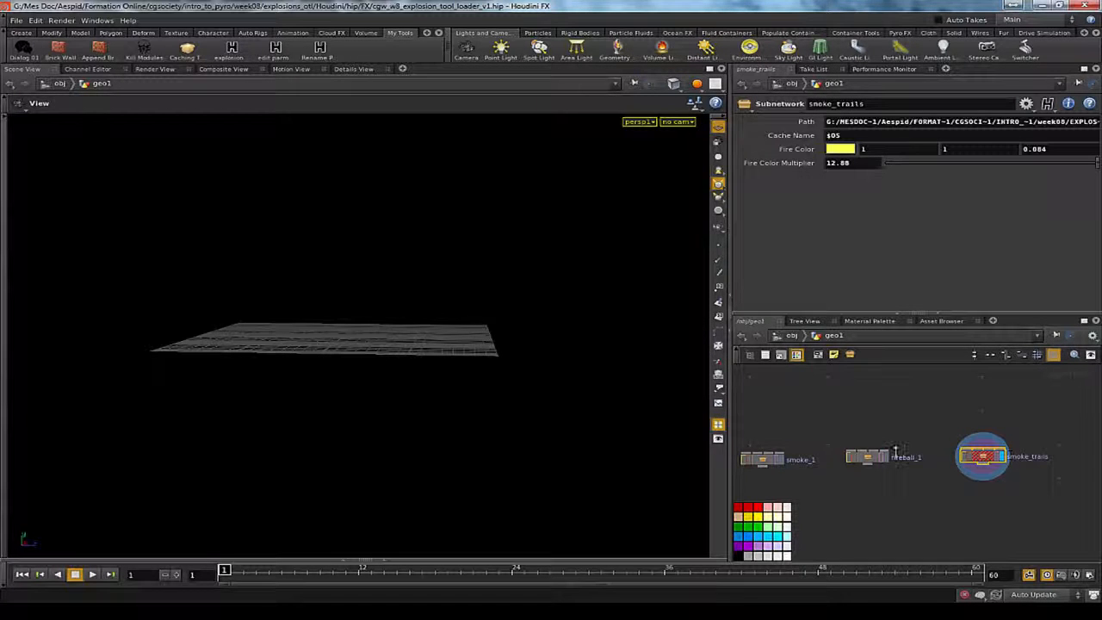
# Step: Inside smoke_trails, browse the geometry folders from file_UPRES to examine the smoke trail caches, and close without choosing a file
pyautogui.doubleClick(983, 457)
pyautogui.moveTo(854, 417); pyautogui.dragTo(841, 487, button='middle')
pyautogui.moveTo(840, 487); pyautogui.dragTo(816, 437, button='right')
pyautogui.moveTo(813, 405); pyautogui.dragTo(800, 490, button='middle')
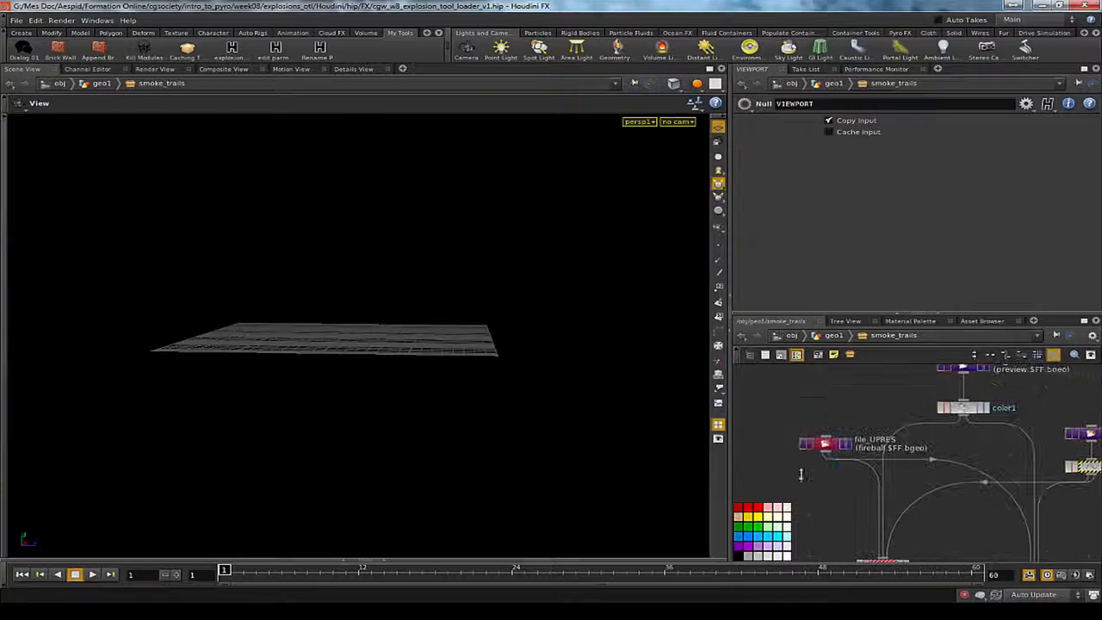
pyautogui.click(824, 444)
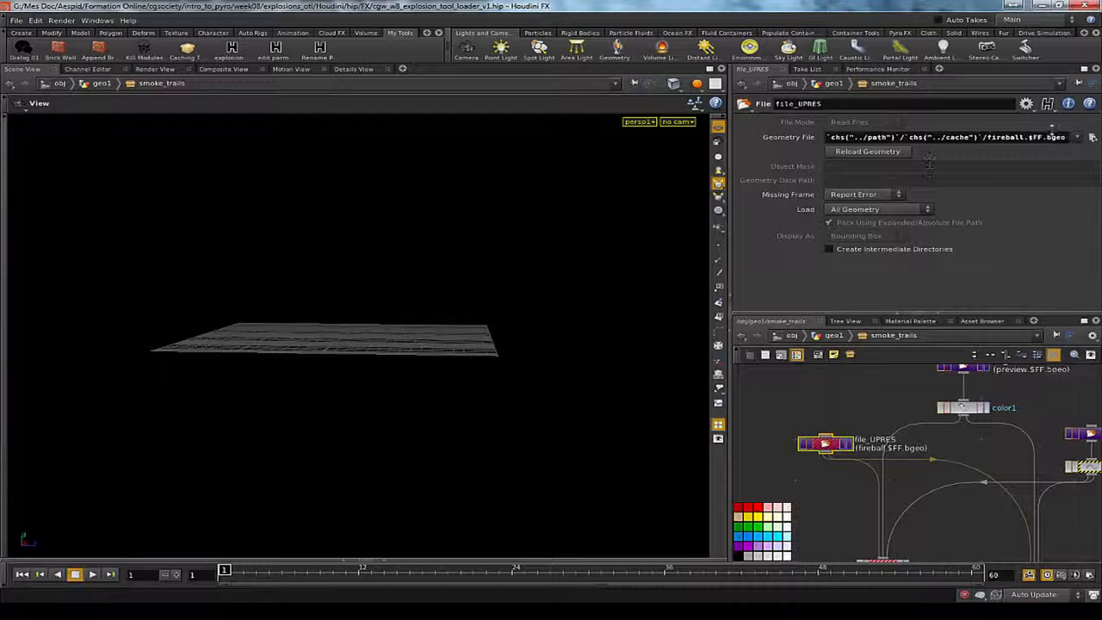
pyautogui.click(1091, 136)
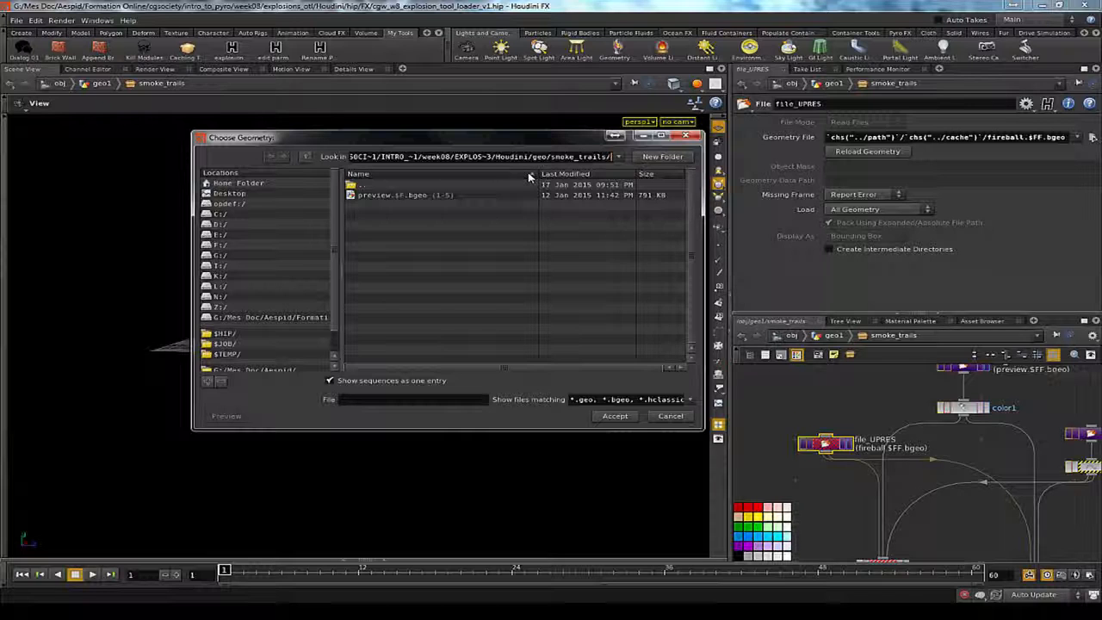
pyautogui.click(407, 380)
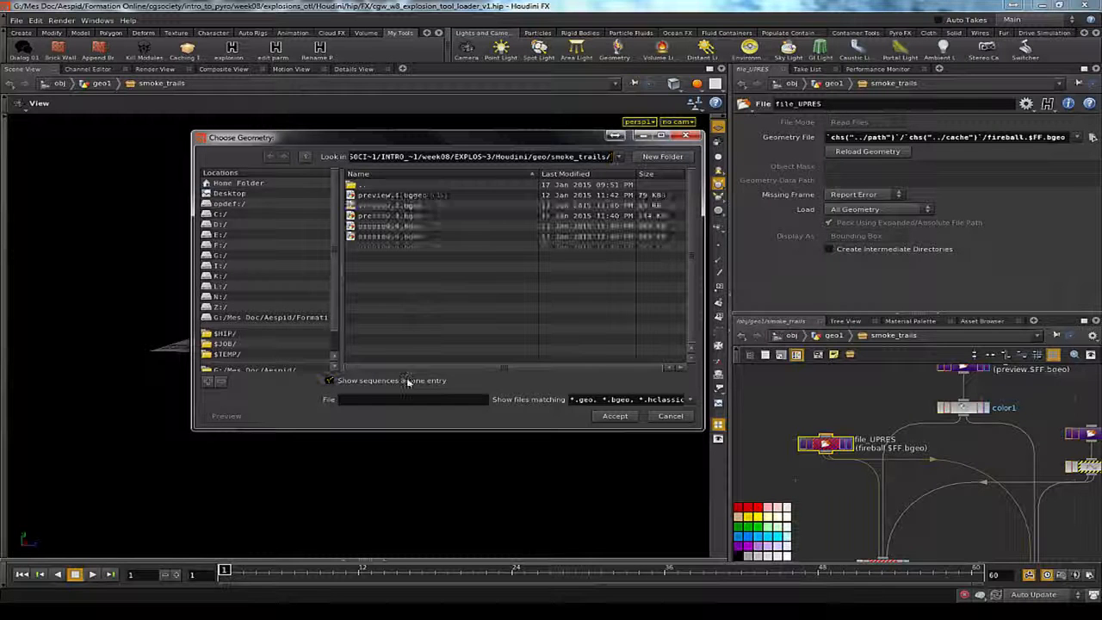
pyautogui.click(409, 379)
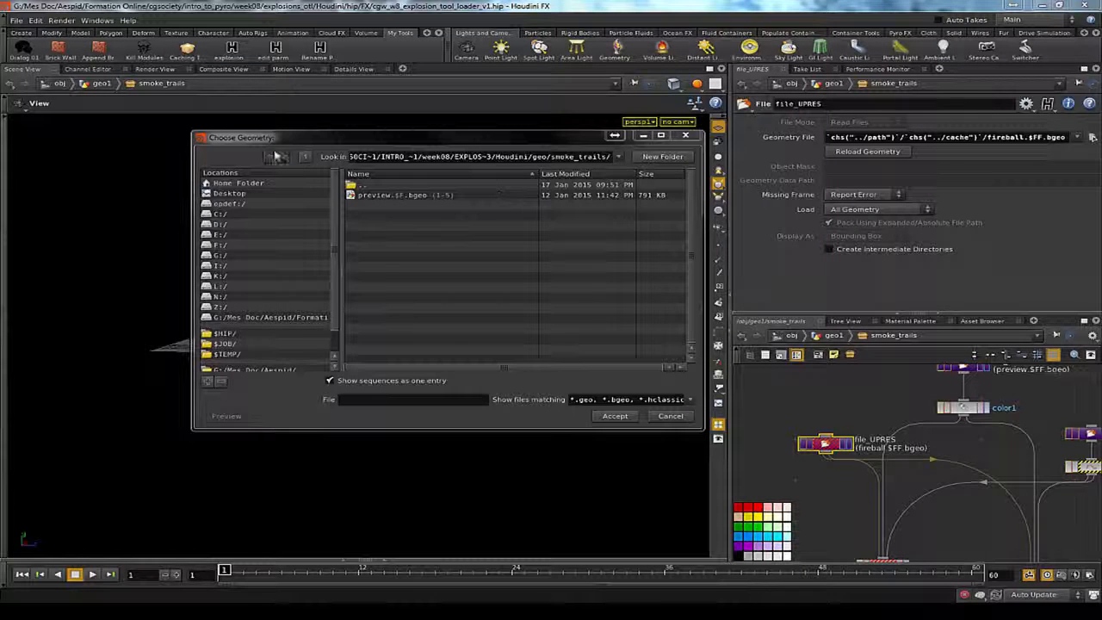
pyautogui.click(306, 157)
pyautogui.click(399, 340)
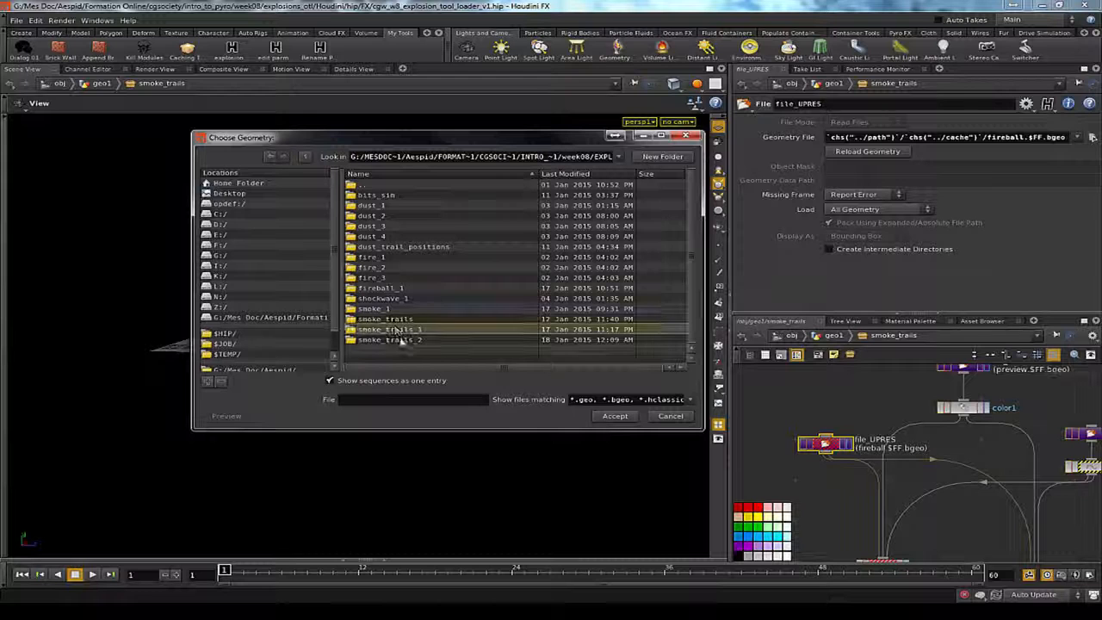
pyautogui.click(669, 416)
# Step: Maximize the smoke_trails network view and show the parameters of file_UPRES over it
pyautogui.moveTo(829, 387); pyautogui.dragTo(802, 444, button='middle')
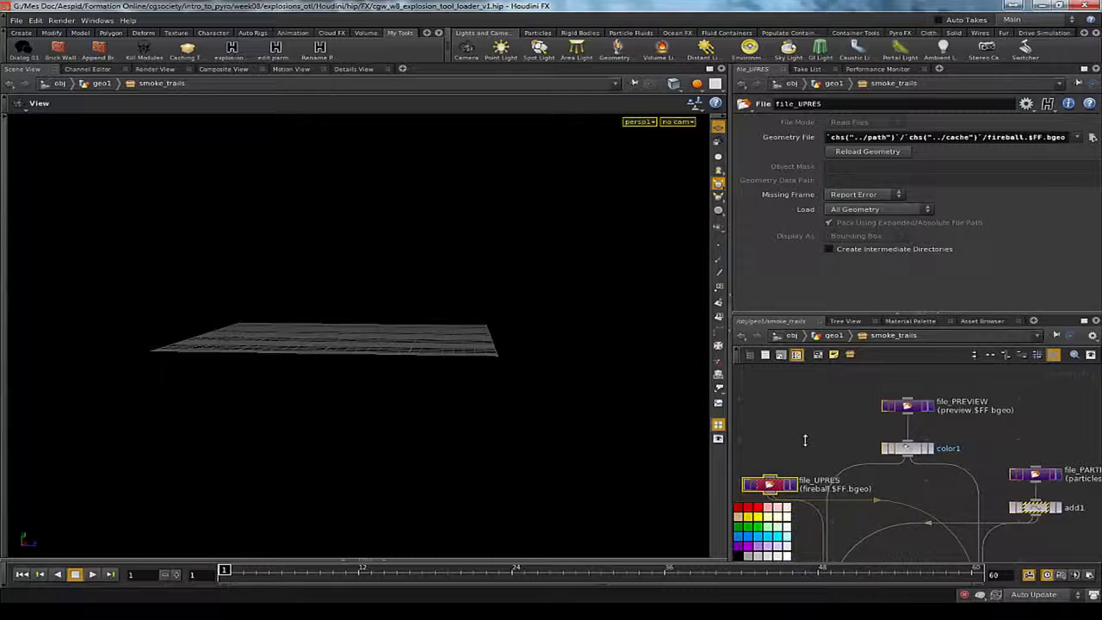
pyautogui.moveTo(850, 434); pyautogui.dragTo(879, 439, button='middle')
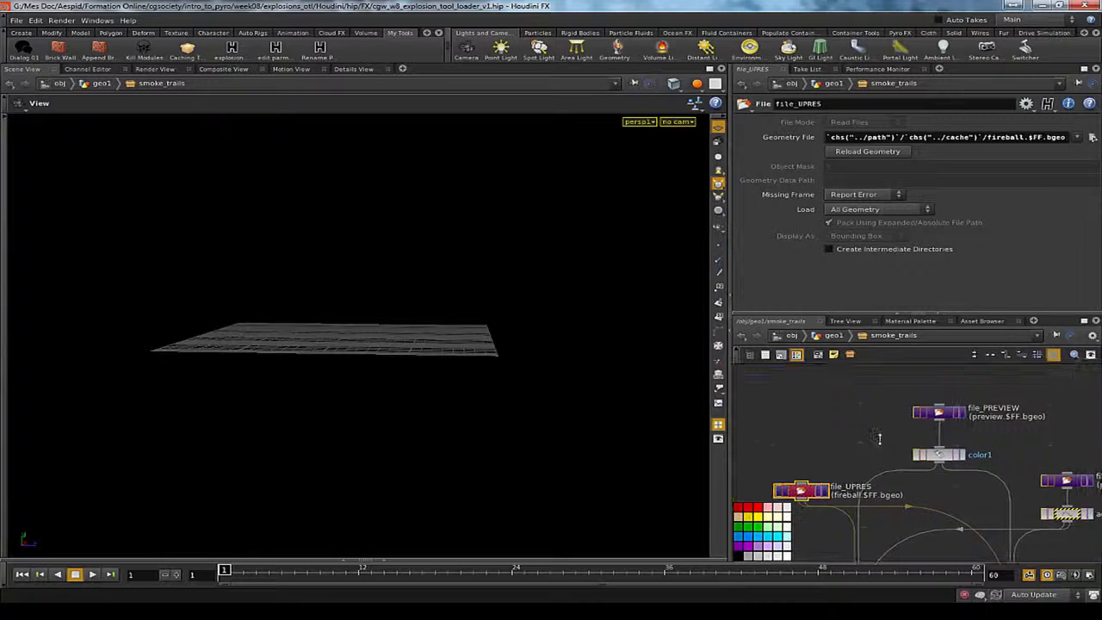
pyautogui.hotkey('ctrl', 'b')
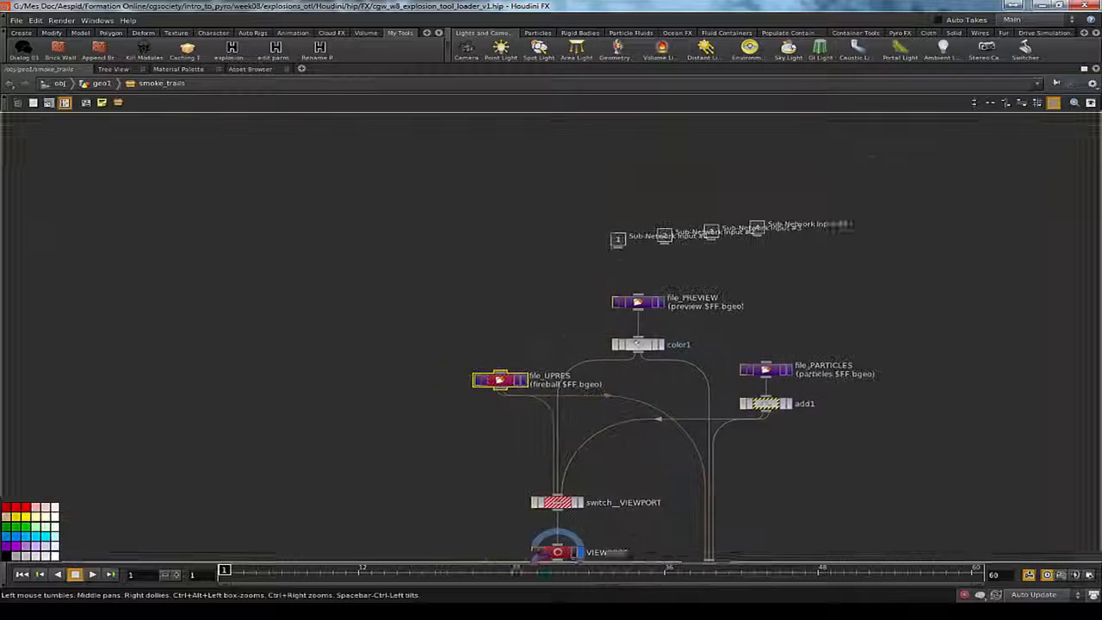
pyautogui.press('u')
pyautogui.moveTo(641, 431); pyautogui.dragTo(786, 376, button='middle')
pyautogui.moveTo(787, 376); pyautogui.dragTo(290, 376, button='right')
pyautogui.moveTo(354, 396); pyautogui.dragTo(441, 409, button='middle')
pyautogui.press('i')
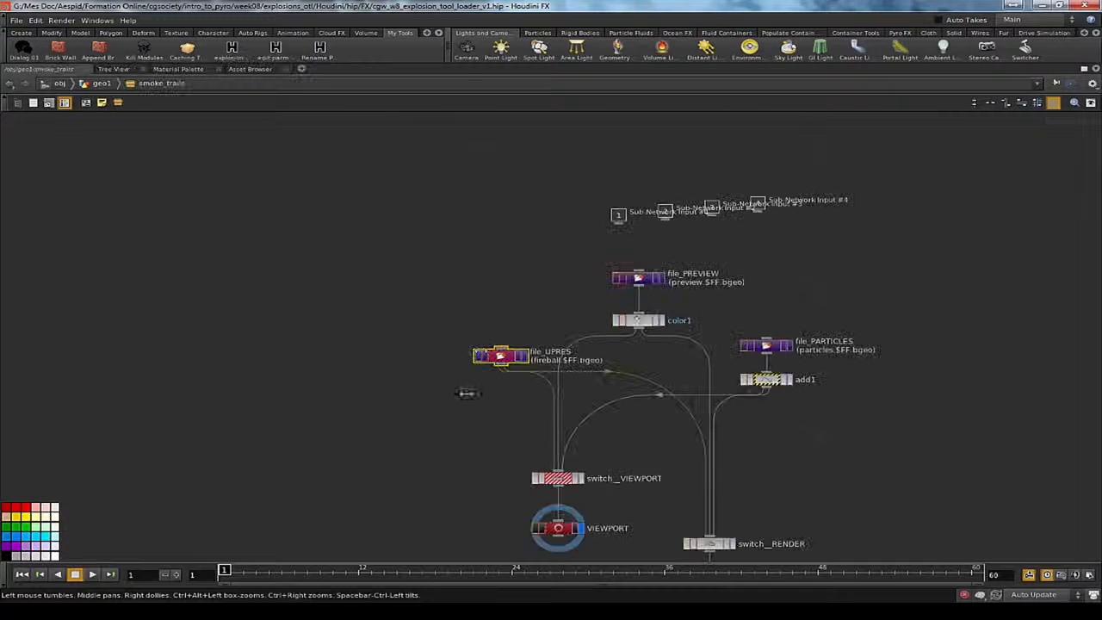
pyautogui.press('p')
# Step: Check the geometry file chooser of file_UPRES once more and cancel it without picking a file
pyautogui.click(1077, 155)
pyautogui.click(1093, 156)
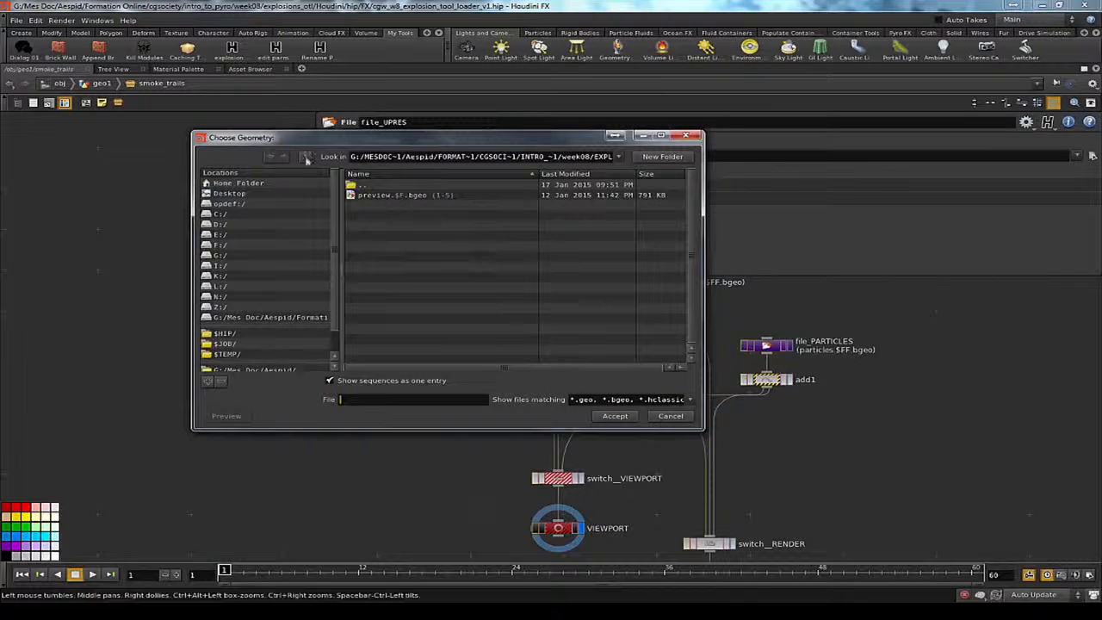
pyautogui.click(653, 418)
pyautogui.click(474, 421)
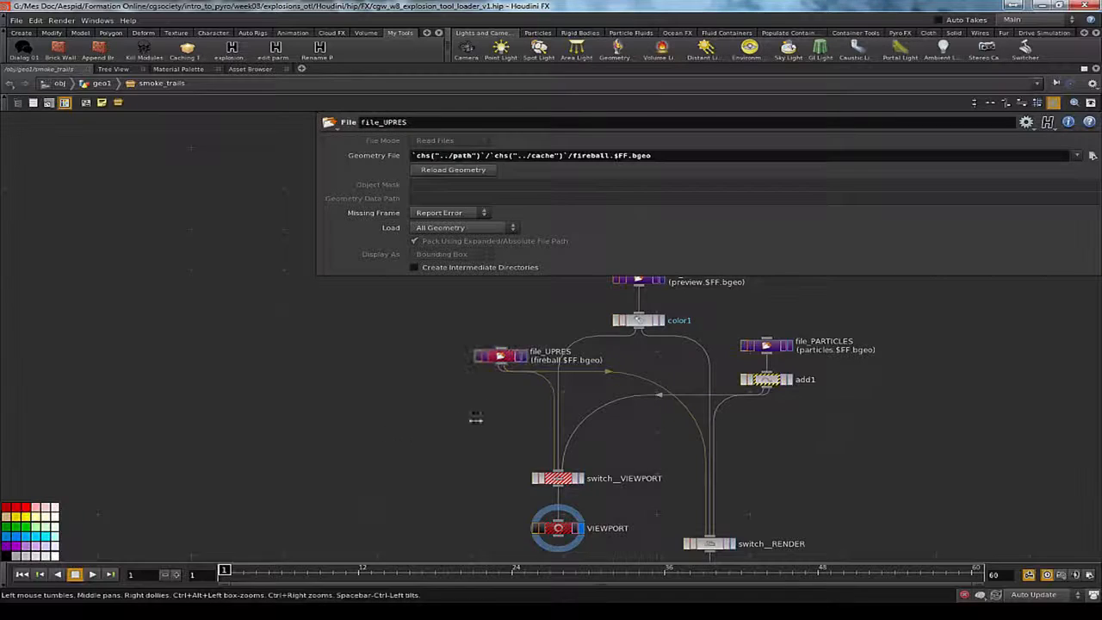
# Step: Delete the file_PARTICLES and add1 nodes from the smoke_trails network
pyautogui.moveTo(474, 421); pyautogui.dragTo(415, 461, button='middle')
pyautogui.moveTo(383, 350); pyautogui.dragTo(458, 429)
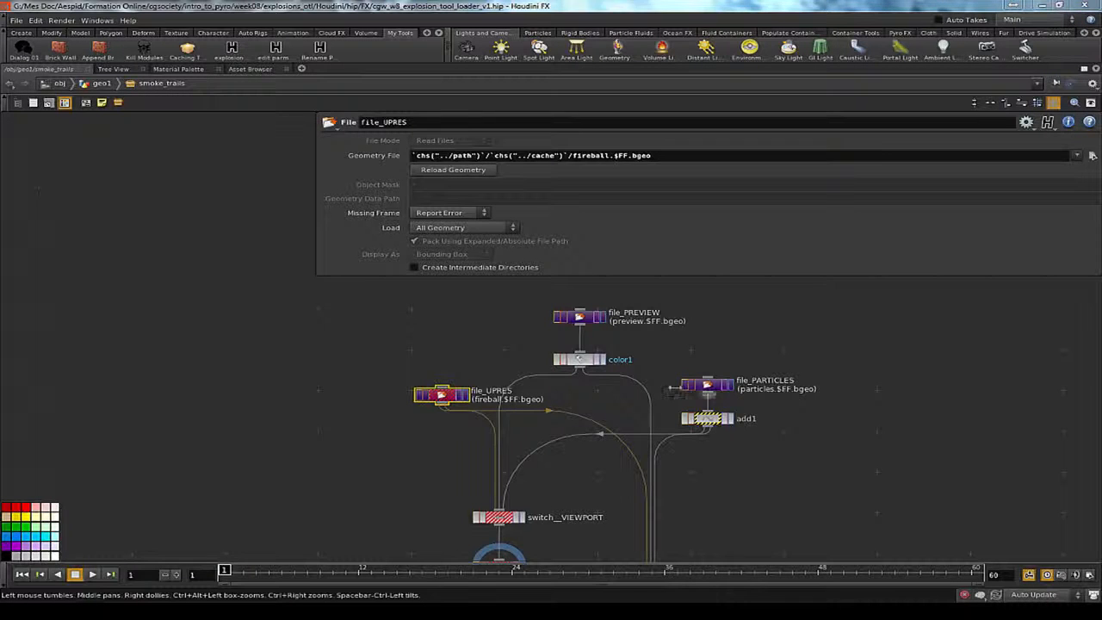
pyautogui.moveTo(661, 351); pyautogui.dragTo(727, 433)
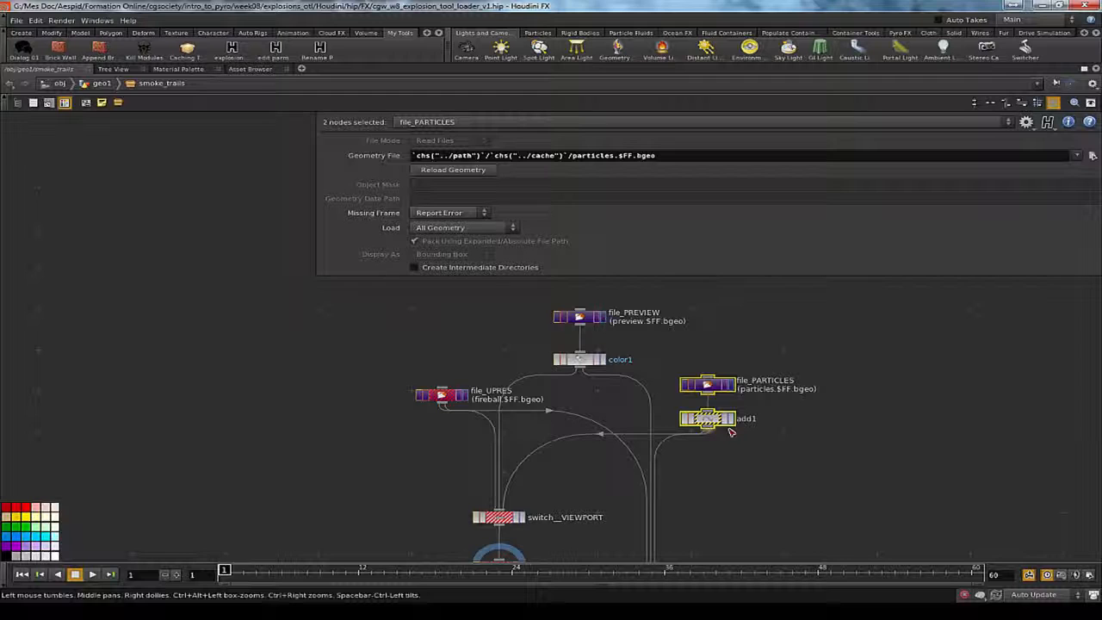
pyautogui.press('Delete')
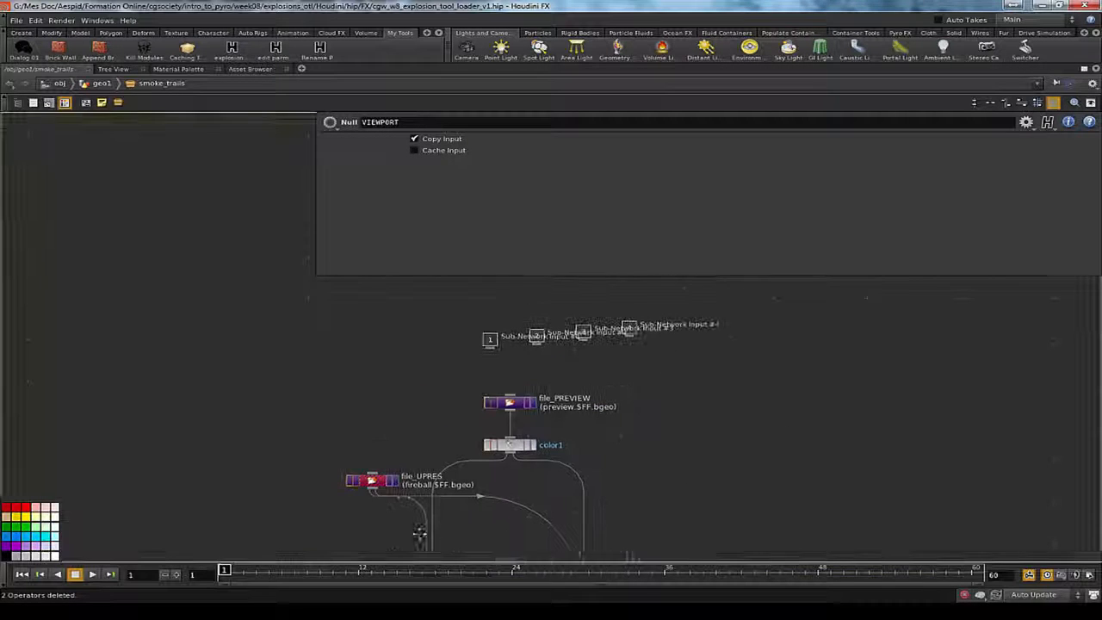
# Step: Rename file_UPRES as file_UPRES_1 and file_PREVIEW as file_PREVIEW_1
pyautogui.click(354, 482)
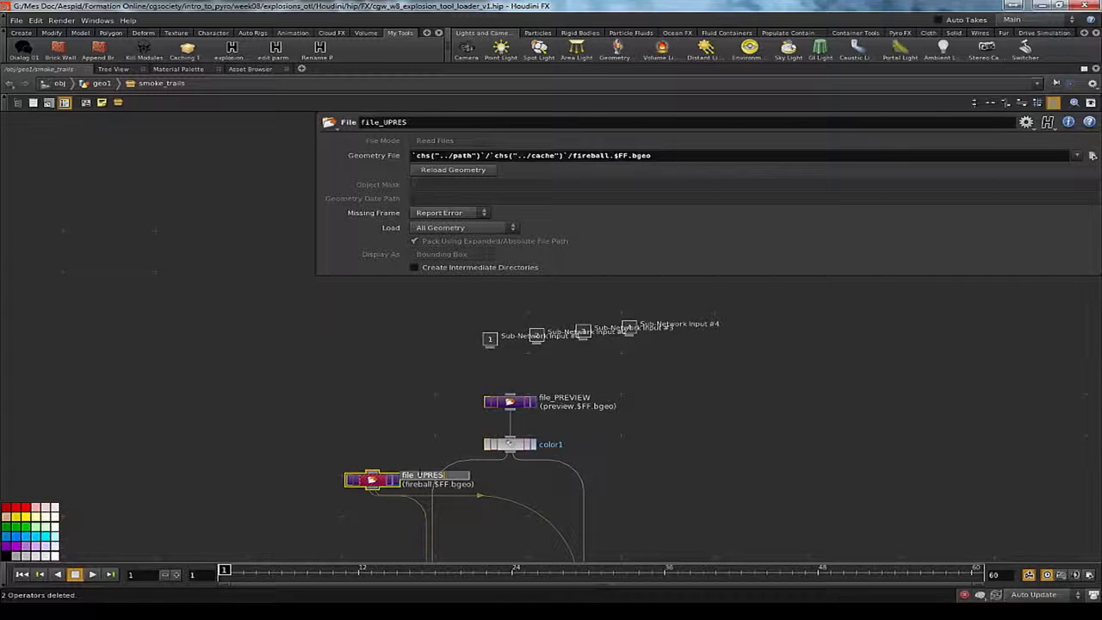
pyautogui.write('_1')
pyautogui.press('Return')
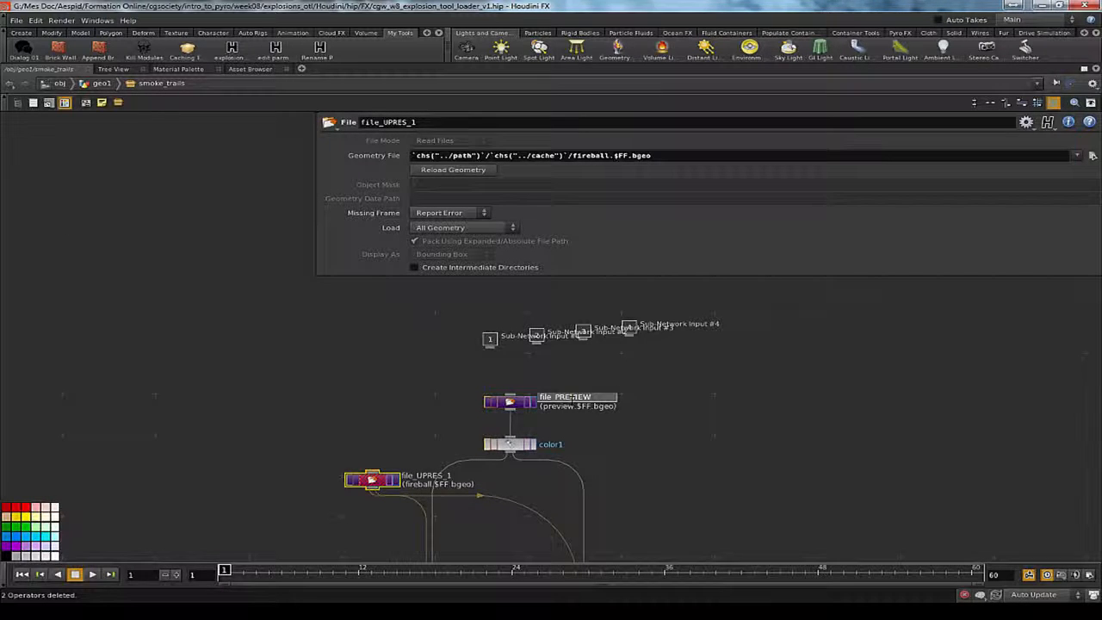
pyautogui.write('_1')
pyautogui.press('Return')
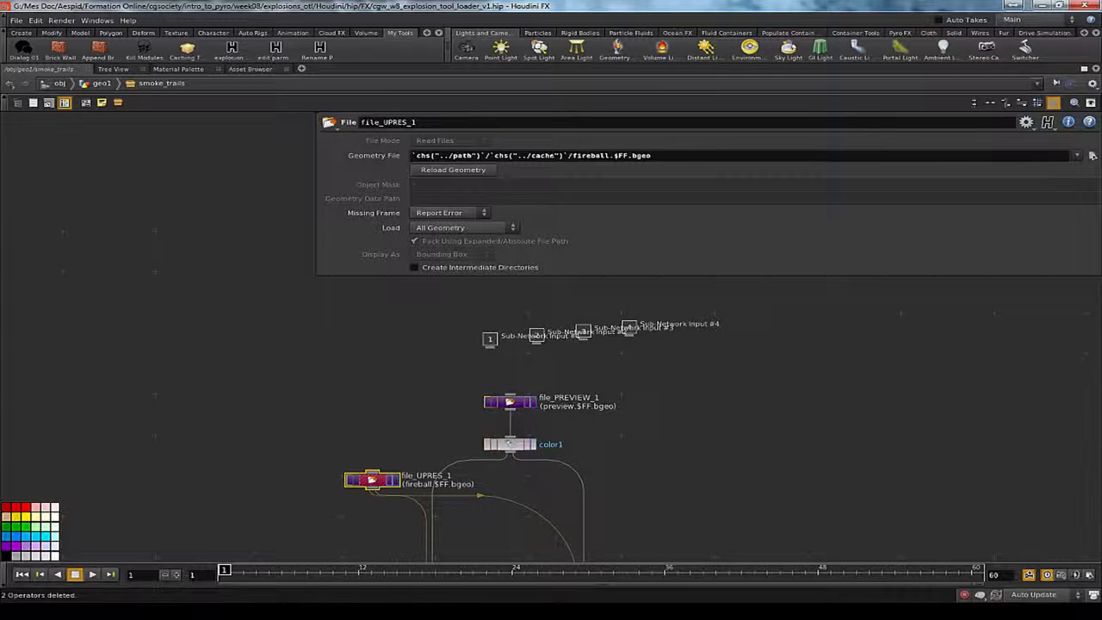
# Step: Insert _`opdigits(".")` directly after the cache reference in file_UPRES_1's geometry file path
pyautogui.click(568, 156)
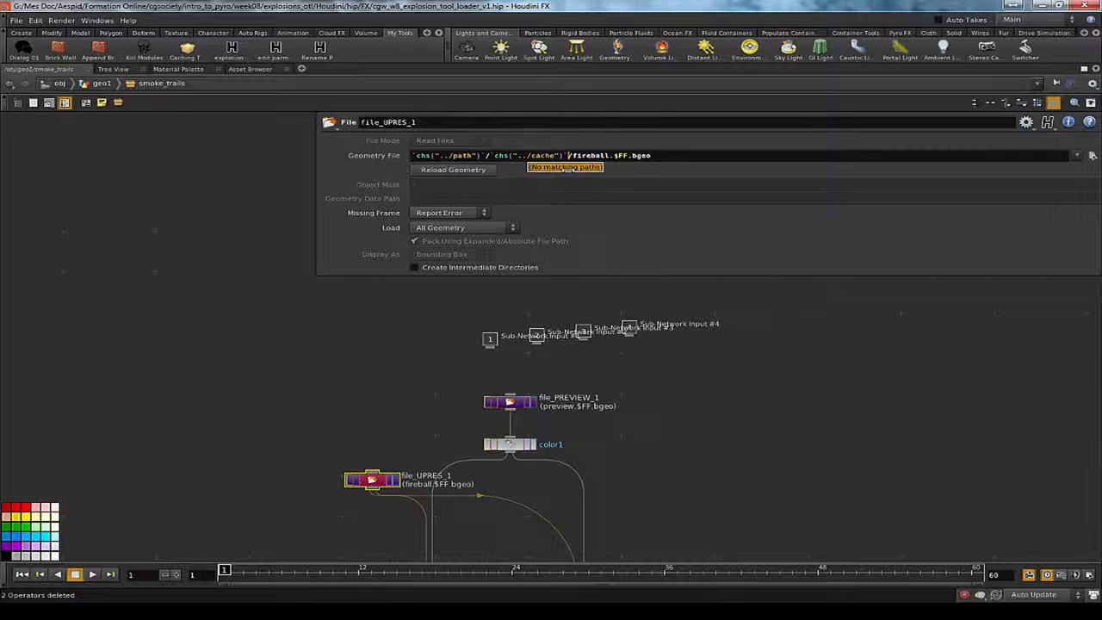
pyautogui.write('/')
pyautogui.write('``')
pyautogui.press('Left')
pyautogui.write('opdigit')
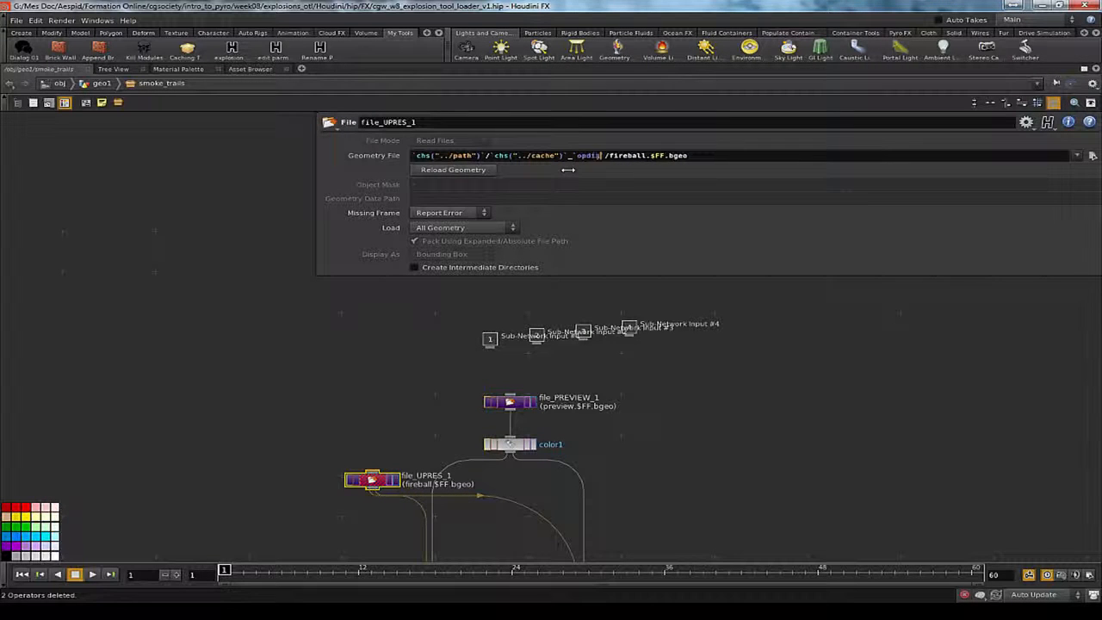
pyautogui.write('s()')
pyautogui.press('Left')
pyautogui.write('""')
pyautogui.press('Left')
pyautogui.write('.')
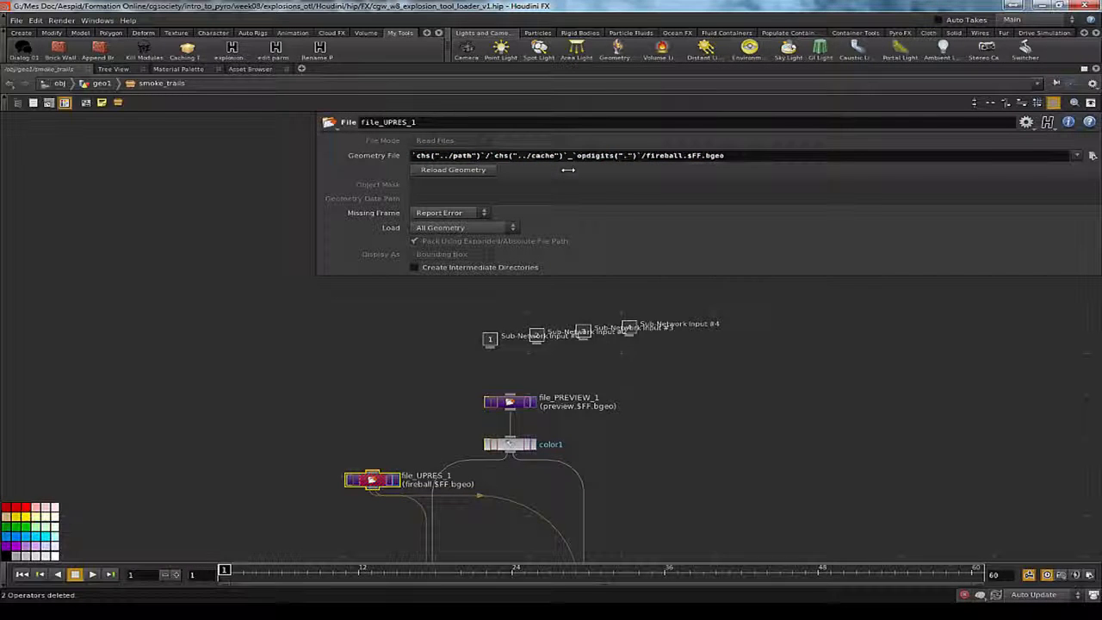
# Step: Replace fireball with smoke_trails as the cache file name in file_UPRES_1's geometry file path and check that the nodes cook
pyautogui.click(1092, 155)
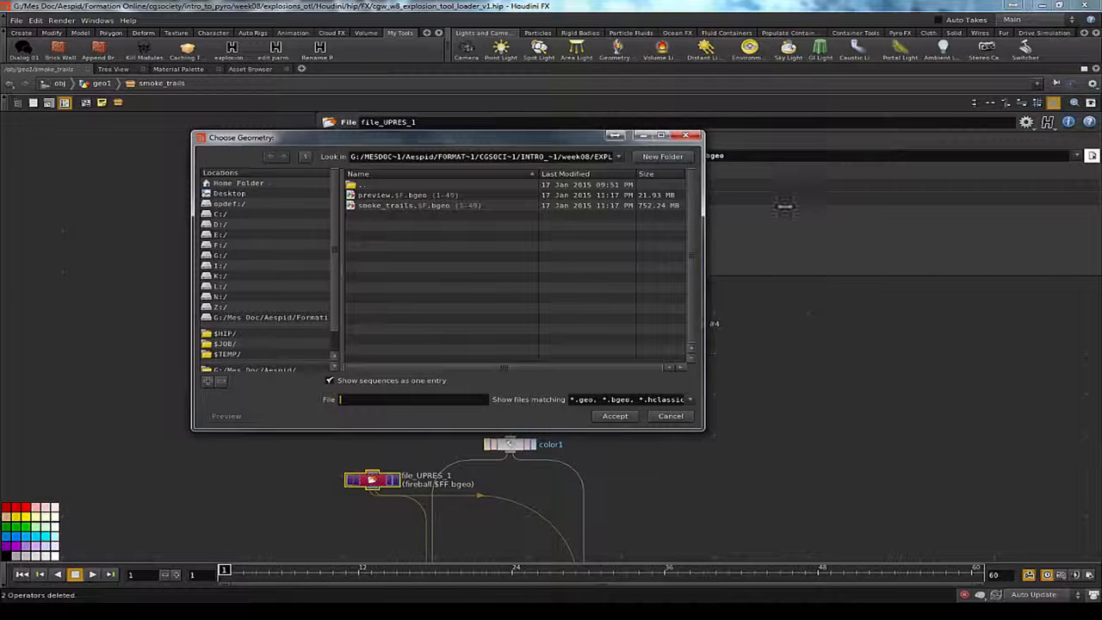
pyautogui.click(670, 415)
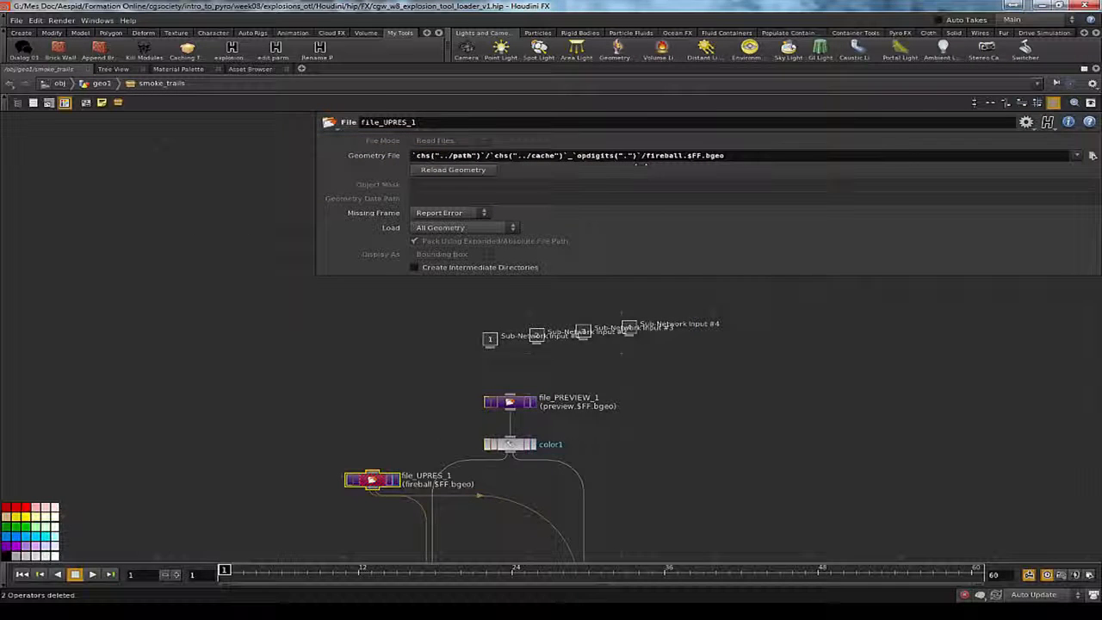
pyautogui.doubleClick(664, 155)
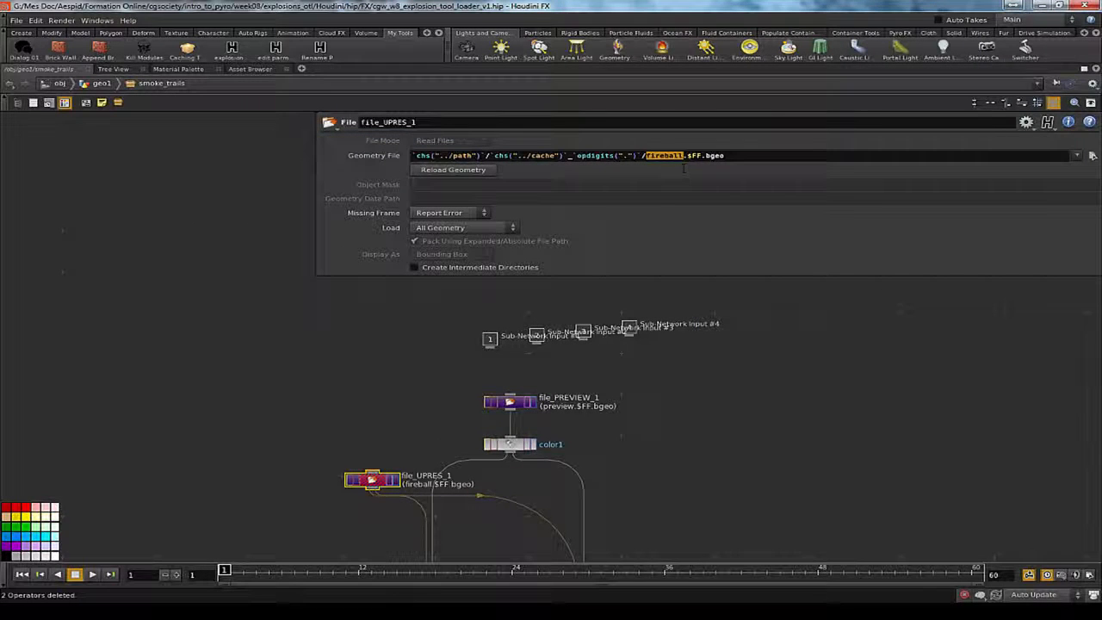
pyautogui.write('smoke_trails')
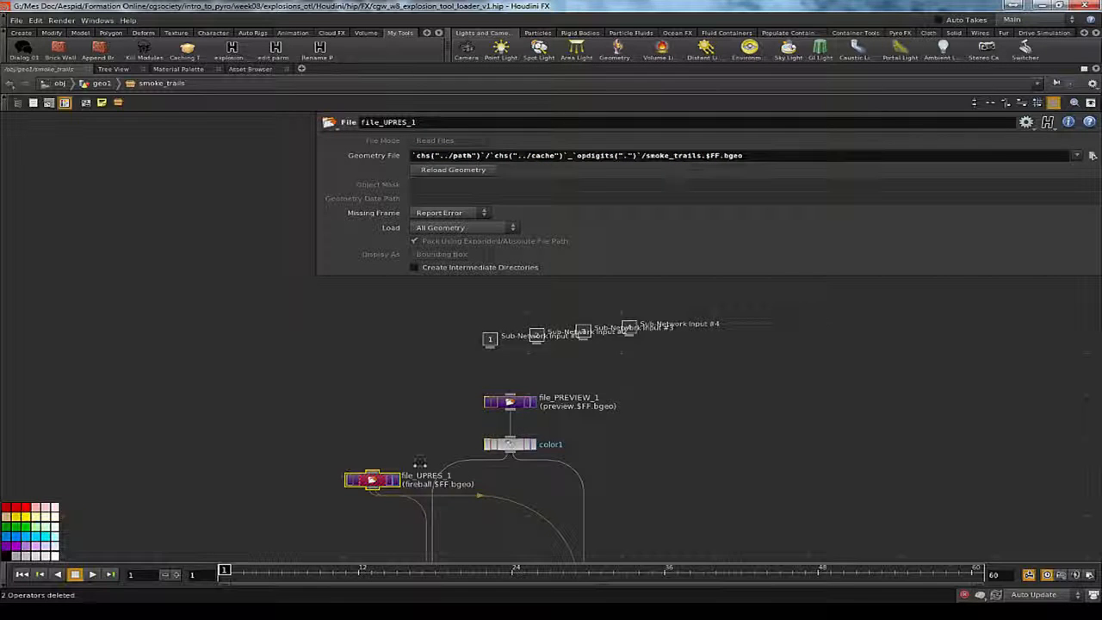
pyautogui.middleClick(371, 479)
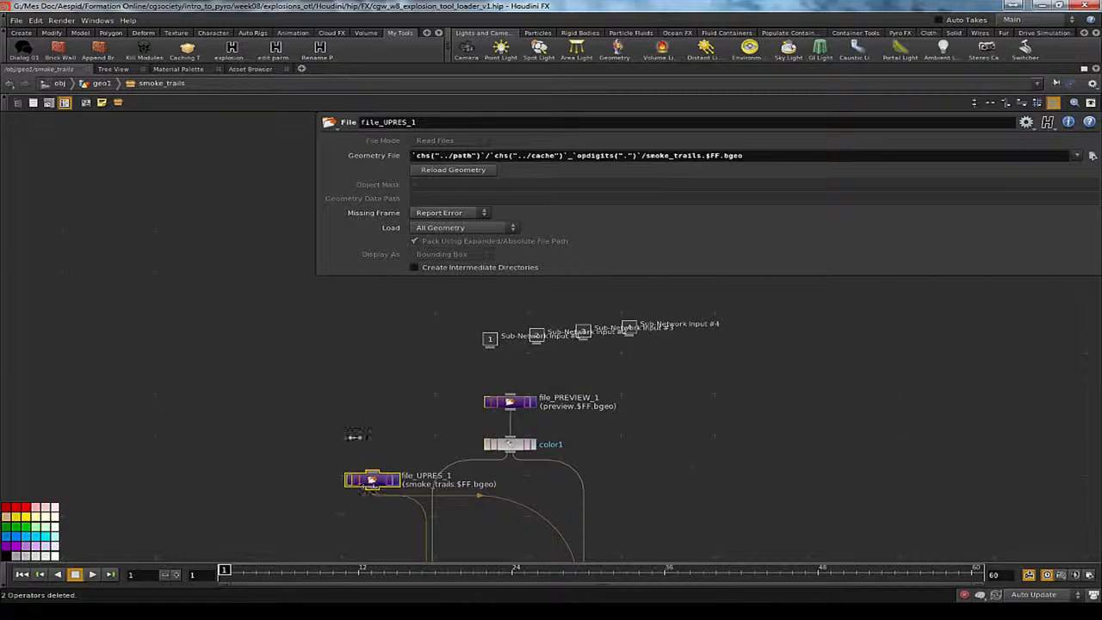
pyautogui.moveTo(361, 450); pyautogui.dragTo(337, 370, button='middle')
pyautogui.moveTo(329, 490); pyautogui.dragTo(325, 404, button='middle')
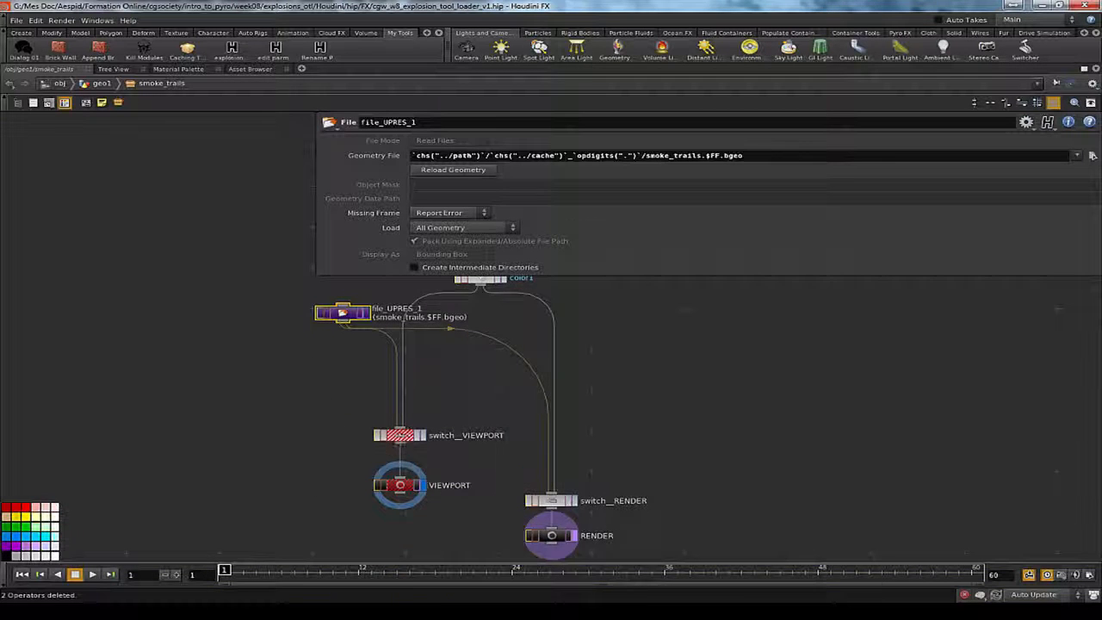
pyautogui.middleClick(367, 475)
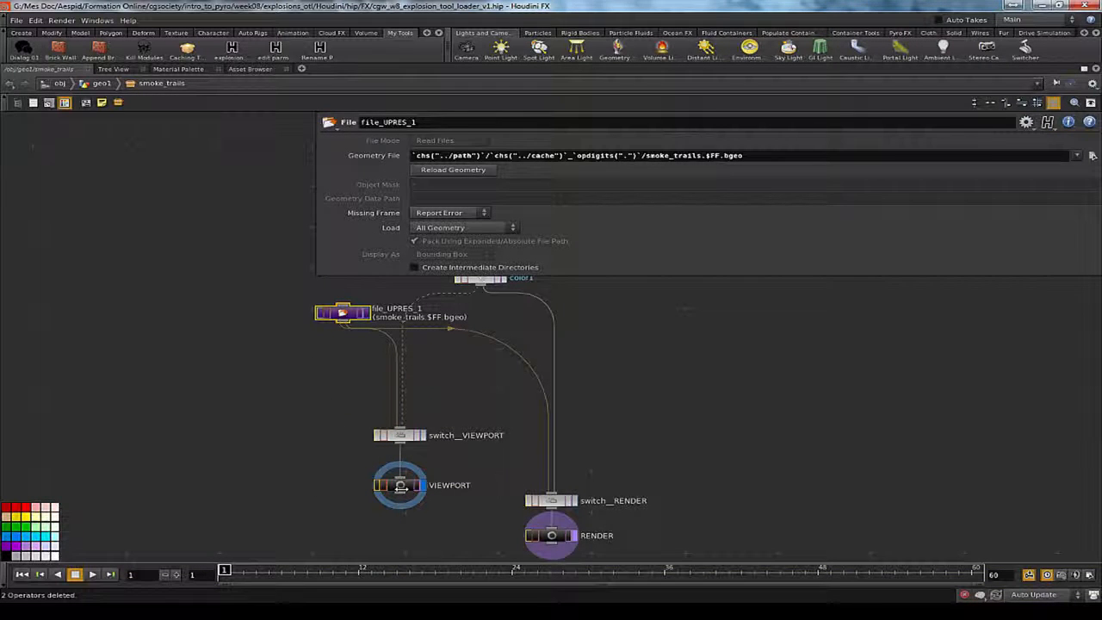
# Step: Move the timeline to frame 10 and examine the up-res smoke trail volume up close in an enlarged scene view
pyautogui.hotkey('ctrl', 'v')
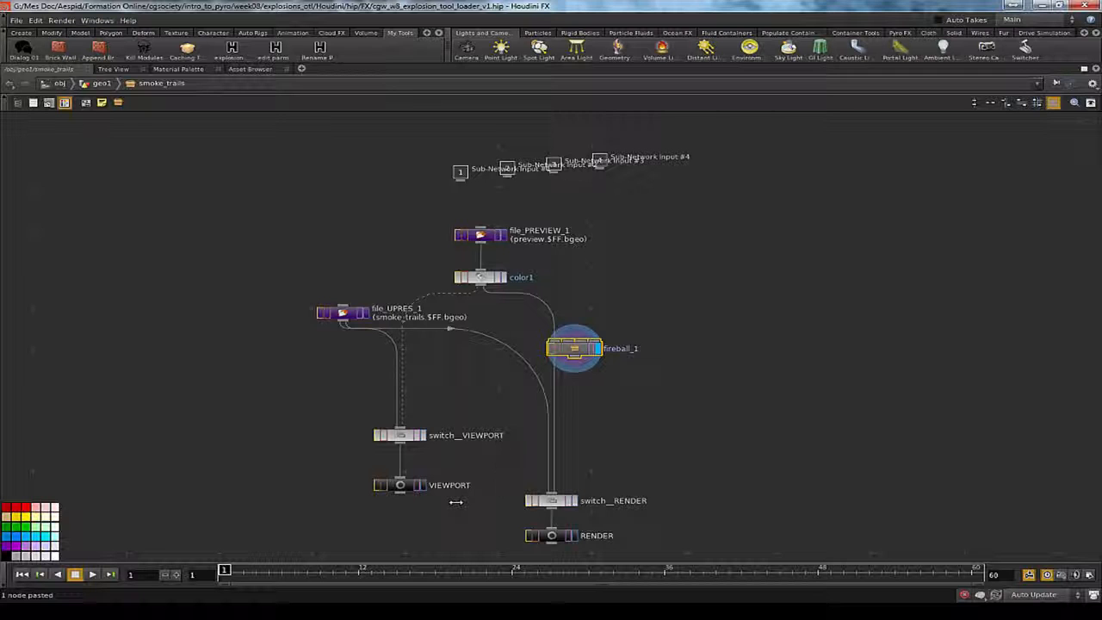
pyautogui.hotkey('ctrl', 'z')
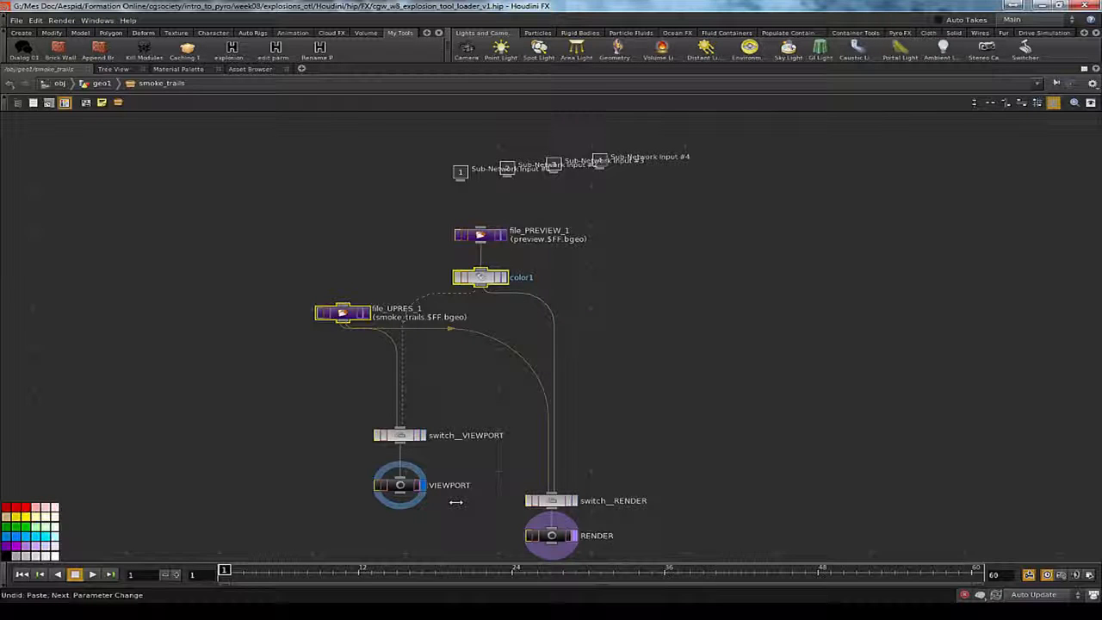
pyautogui.hotkey('ctrl', 'b')
pyautogui.hotkey('ctrl', 'b')
pyautogui.moveTo(259, 575); pyautogui.dragTo(333, 572)
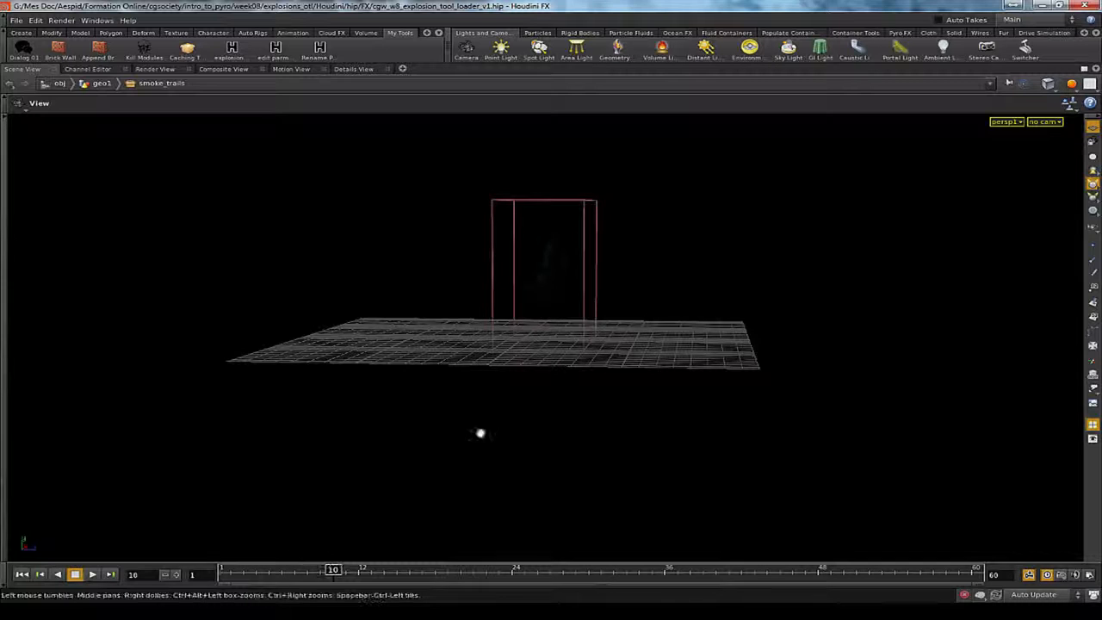
pyautogui.moveTo(603, 369); pyautogui.dragTo(384, 351)
pyautogui.moveTo(384, 352); pyautogui.dragTo(696, 246, button='right')
pyautogui.moveTo(697, 246); pyautogui.dragTo(511, 317, button='middle')
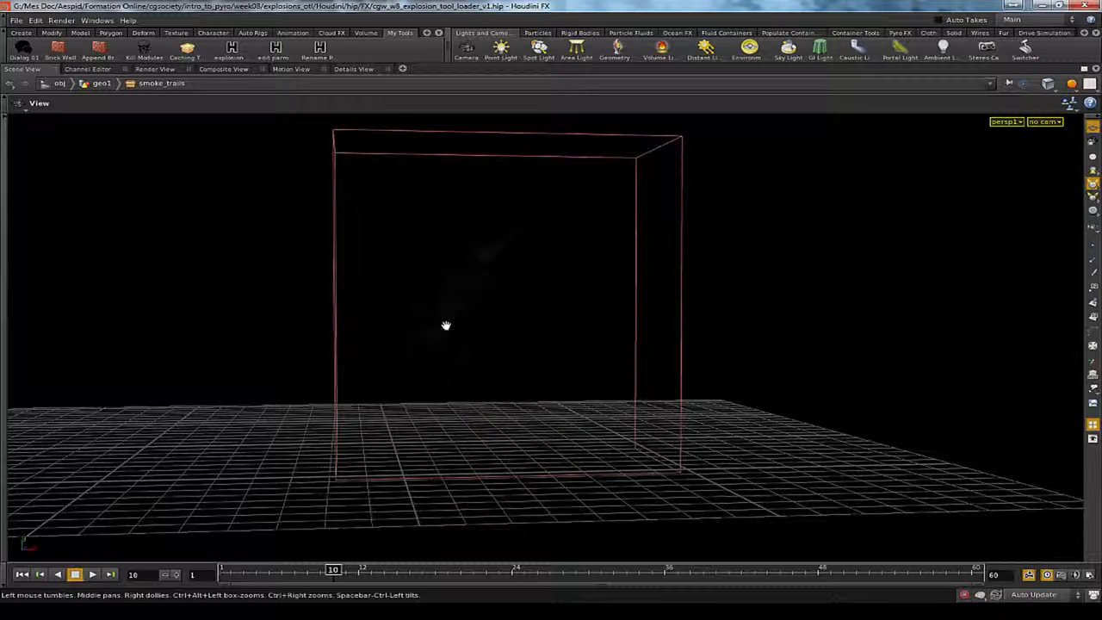
pyautogui.hotkey('ctrl', 'b')
# Step: Insert _`opdigits(".")` directly after the cache reference in file_PREVIEW_1's geometry file path and check the node
pyautogui.moveTo(871, 443); pyautogui.dragTo(898, 487, button='middle')
pyautogui.scroll(-5, 898, 487)
pyautogui.moveTo(784, 430); pyautogui.dragTo(927, 507)
pyautogui.moveTo(967, 514); pyautogui.dragTo(956, 506, button='middle')
pyautogui.click(875, 442)
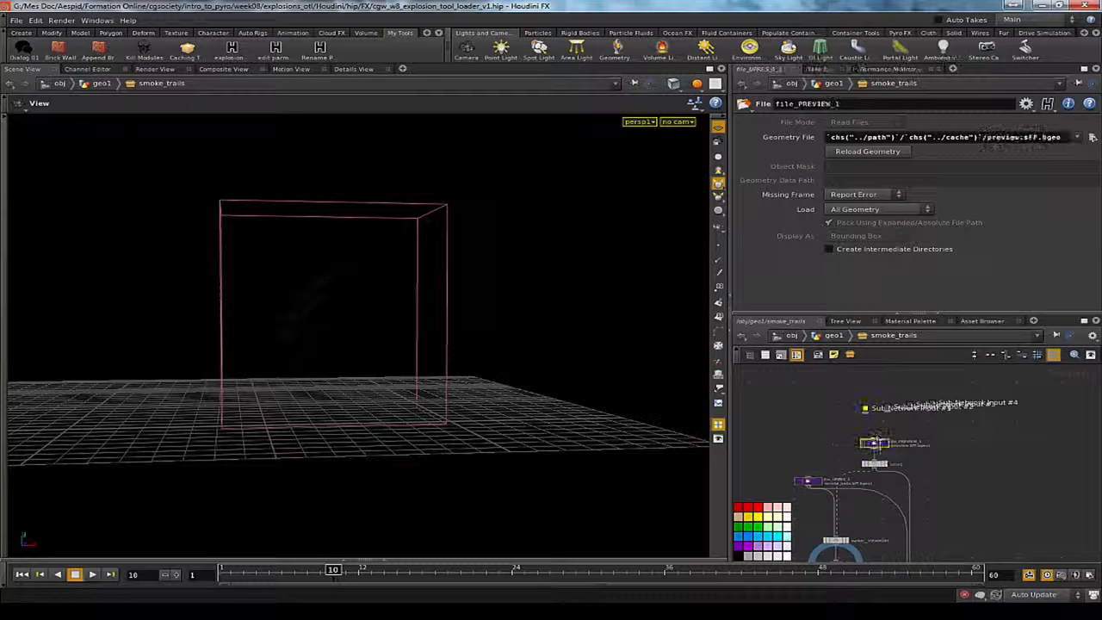
pyautogui.middleClick(876, 441)
pyautogui.scroll(5, 879, 449)
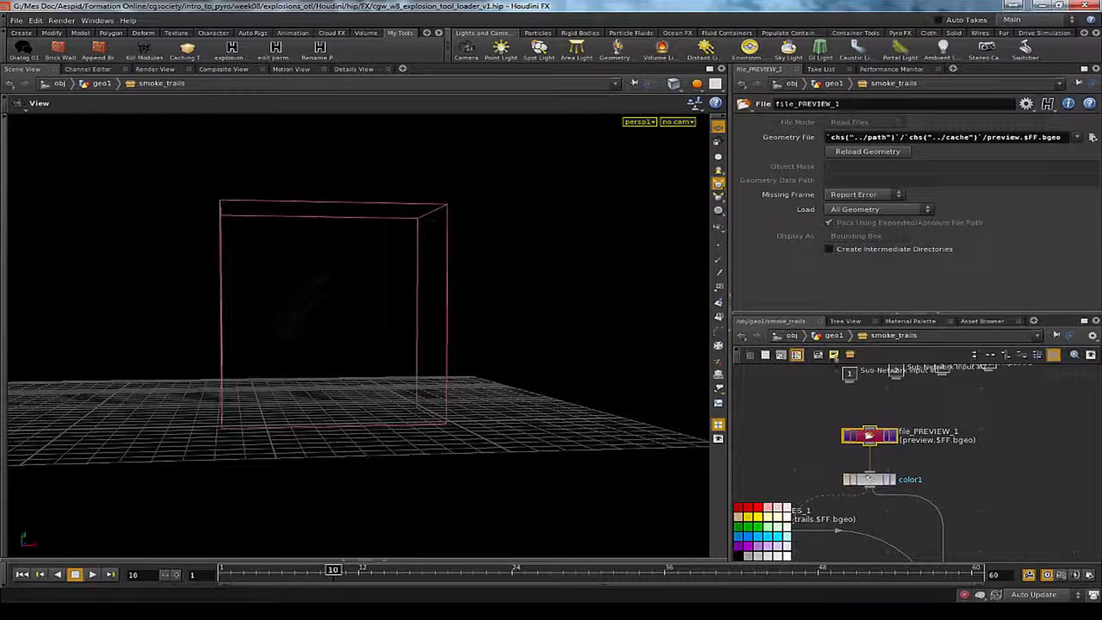
pyautogui.click(984, 138)
pyautogui.write('_op')
pyautogui.press('BackSpace')
pyautogui.press('BackSpace')
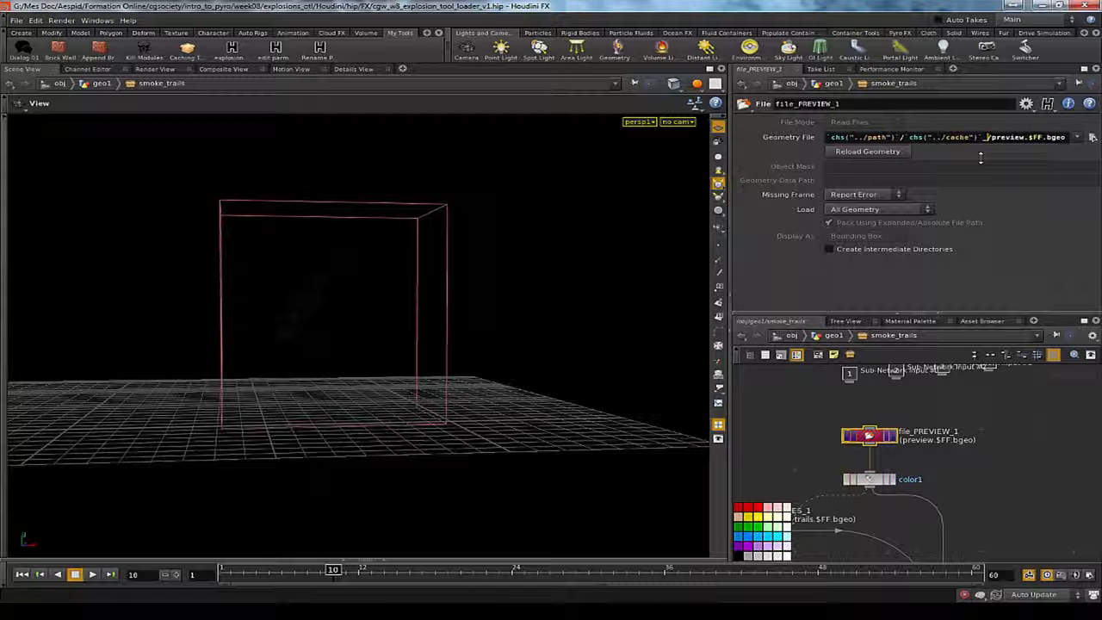
pyautogui.write('`/')
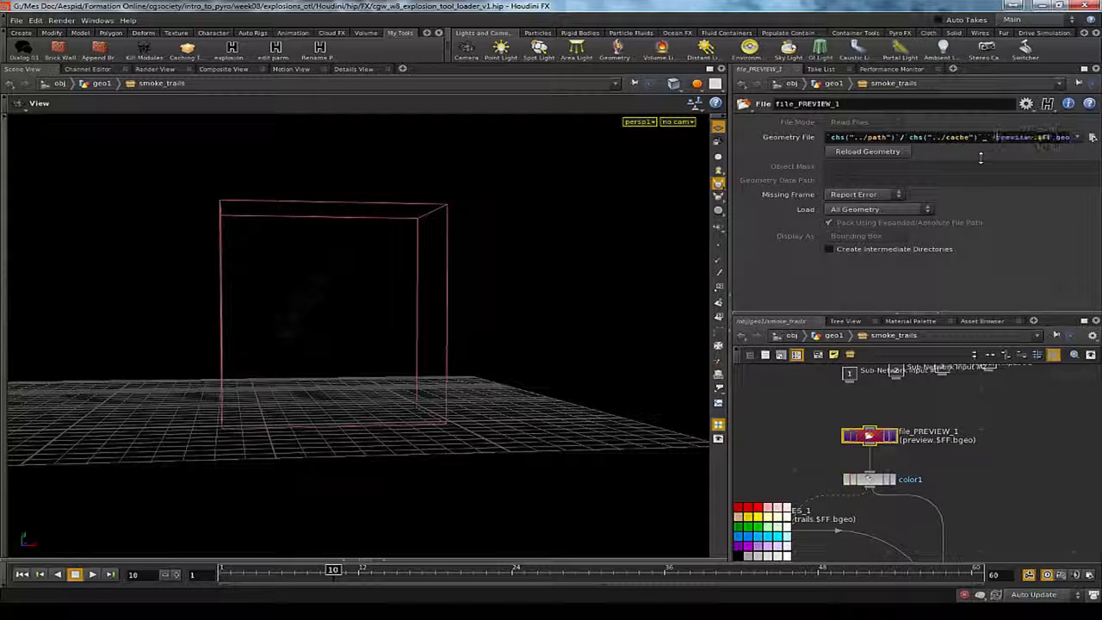
pyautogui.write('`')
pyautogui.press('Left')
pyautogui.write('opname')
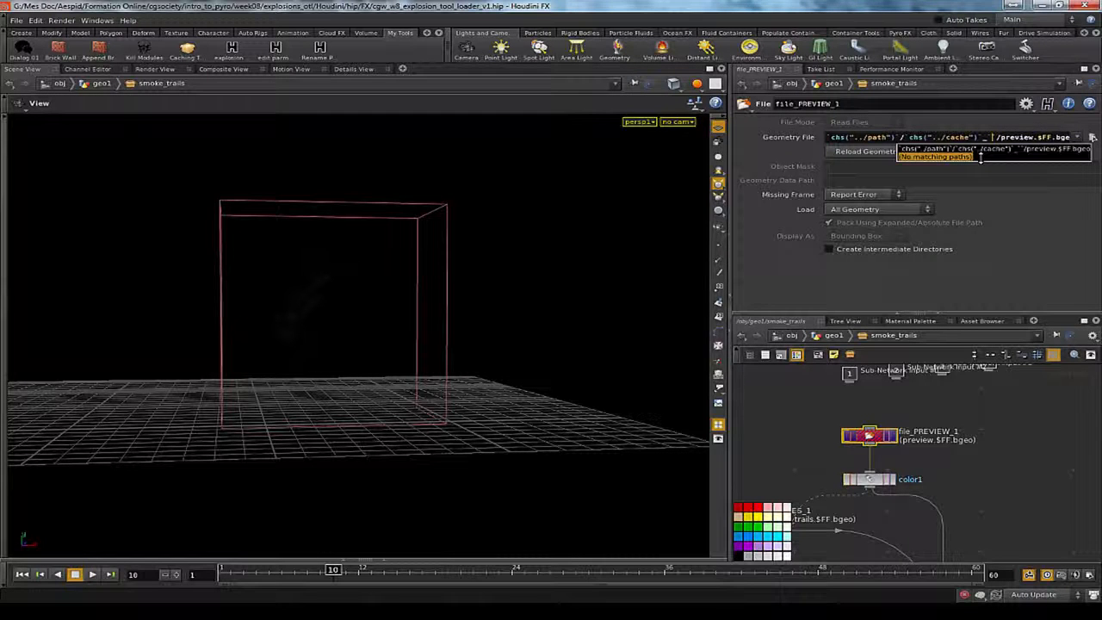
pyautogui.write('gits')
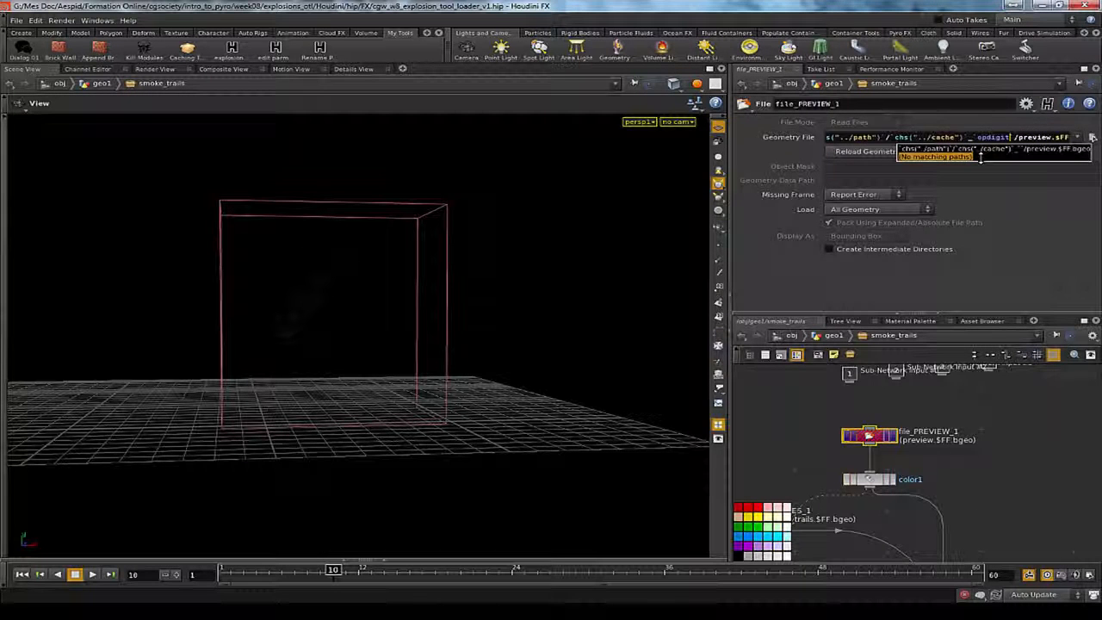
pyautogui.write('("')
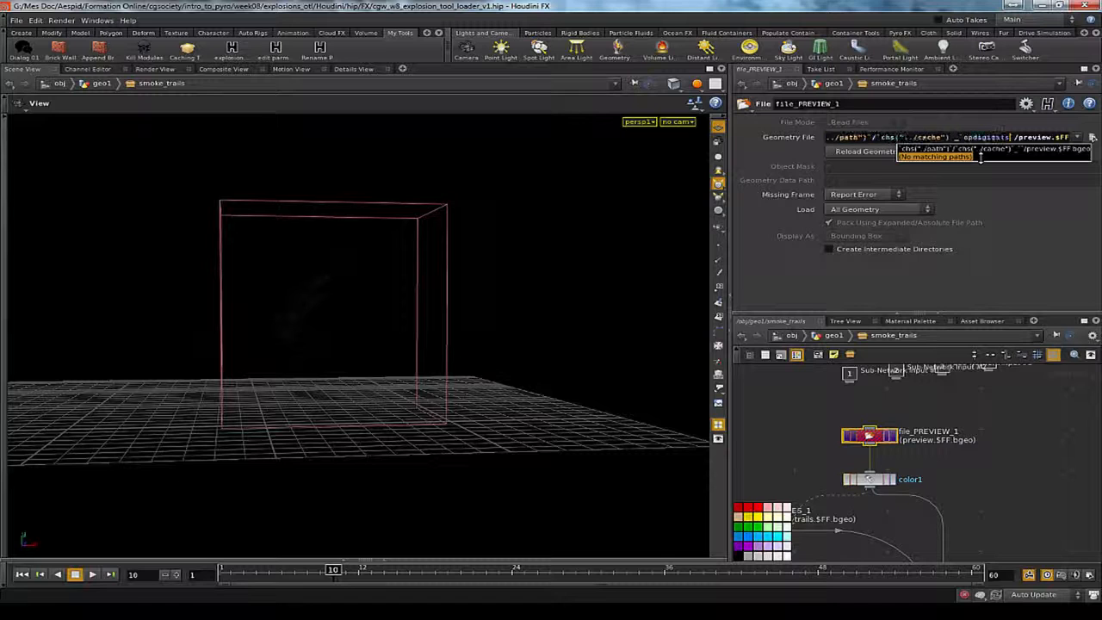
pyautogui.press('Return')
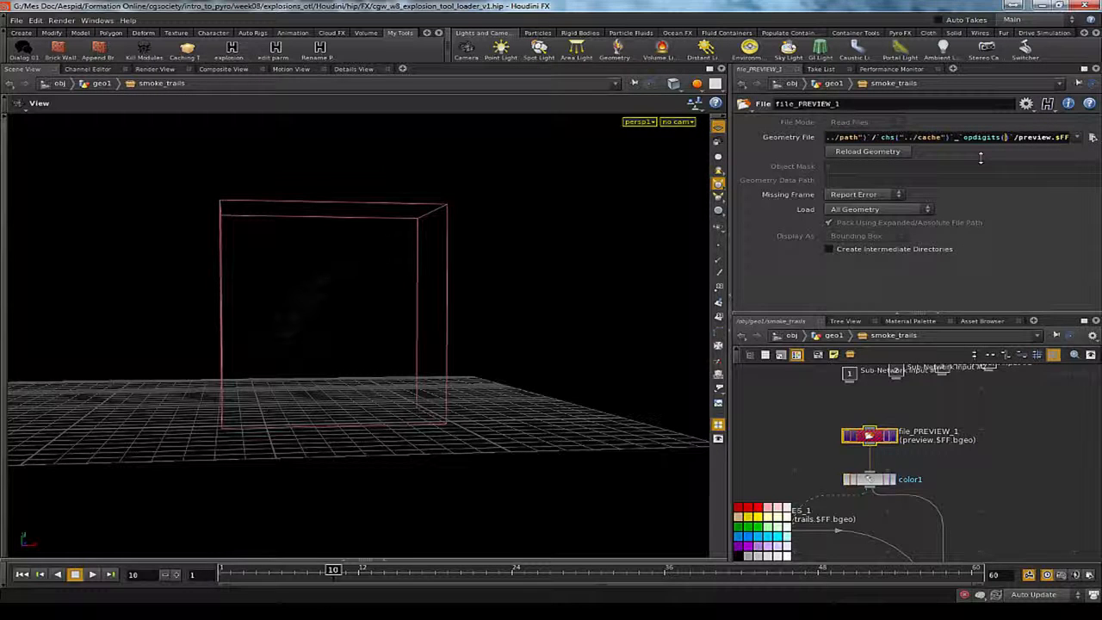
pyautogui.write('."')
pyautogui.press('Return')
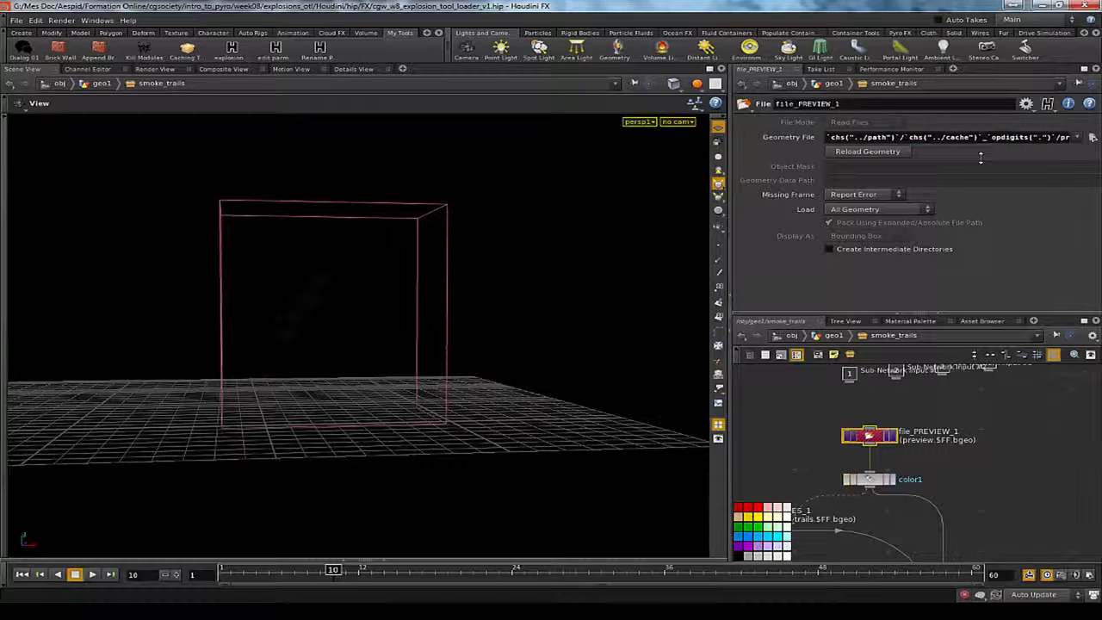
pyautogui.middleClick(869, 434)
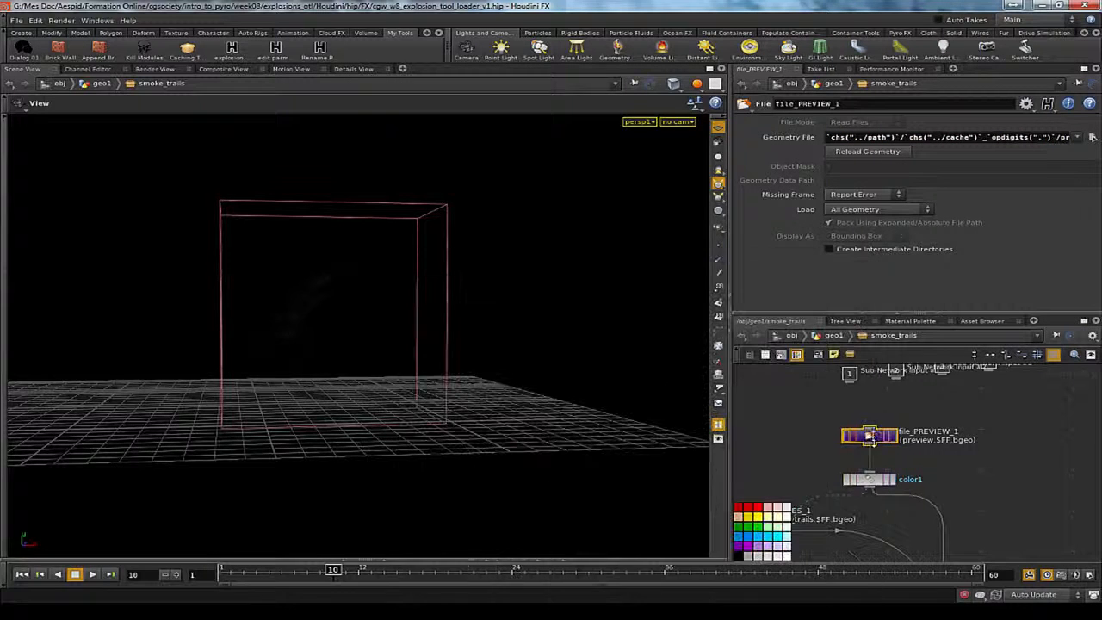
# Step: Set switch__VIEWPORT's Select Input to 1 to display the preview branch
pyautogui.moveTo(966, 482); pyautogui.dragTo(948, 421, button='middle')
pyautogui.scroll(-3, 945, 427)
pyautogui.scroll(3, 823, 549)
pyautogui.click(889, 475)
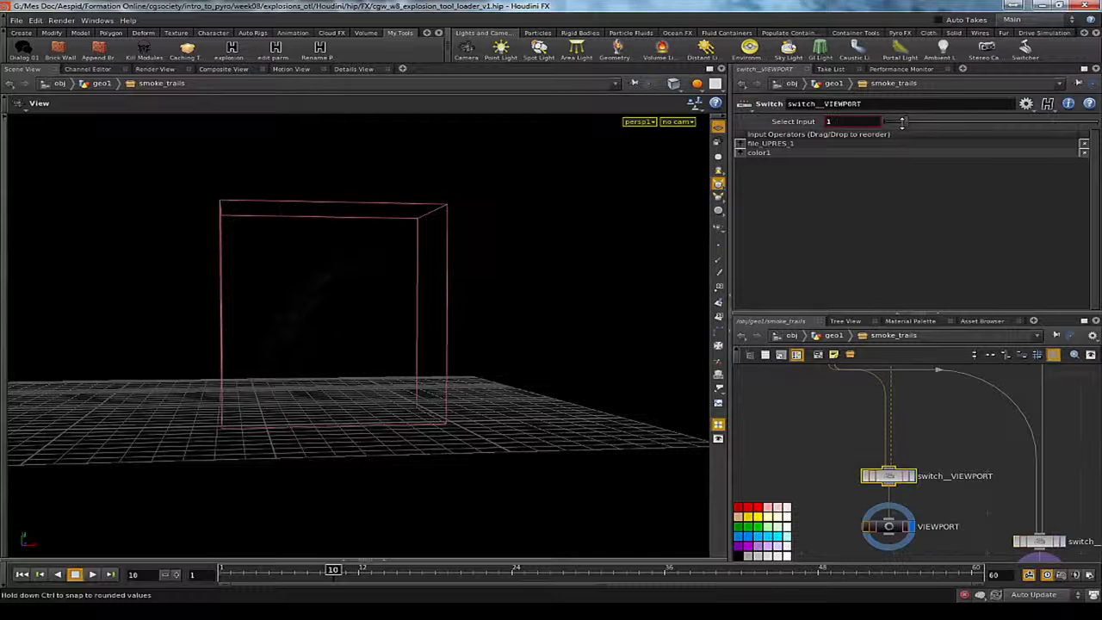
pyautogui.scroll(-3, 924, 537)
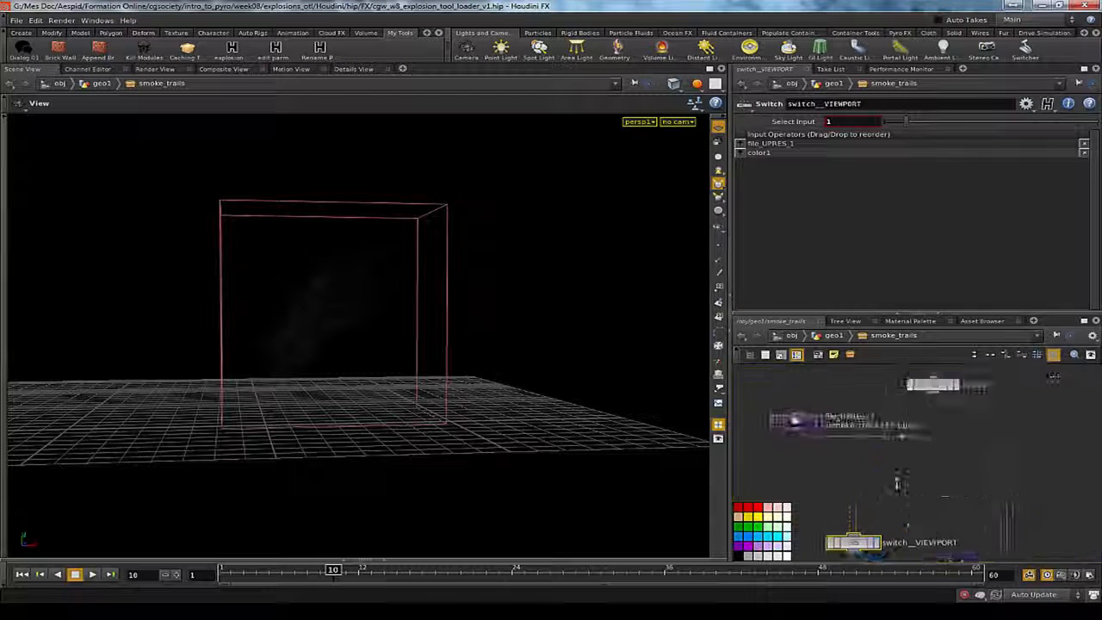
pyautogui.scroll(3, 924, 537)
# Step: Create a reference copy of switch__VIEWPORT and place it to the right of the original switch
pyautogui.moveTo(924, 522); pyautogui.dragTo(860, 422, button='middle')
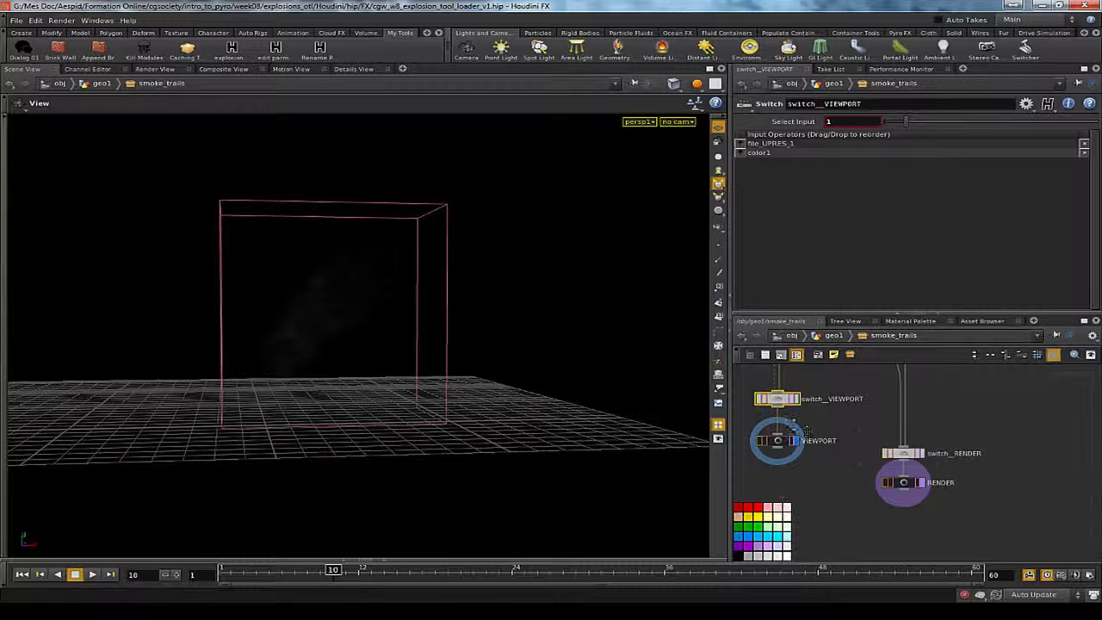
pyautogui.moveTo(822, 417); pyautogui.dragTo(840, 414, button='middle')
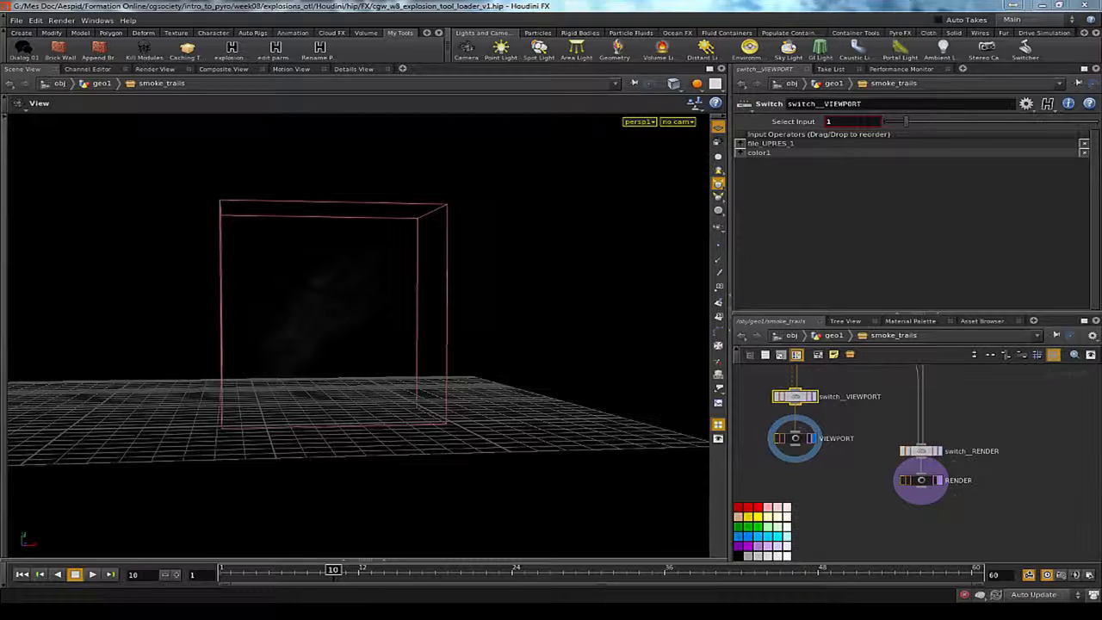
pyautogui.moveTo(843, 405); pyautogui.dragTo(882, 404, button='middle')
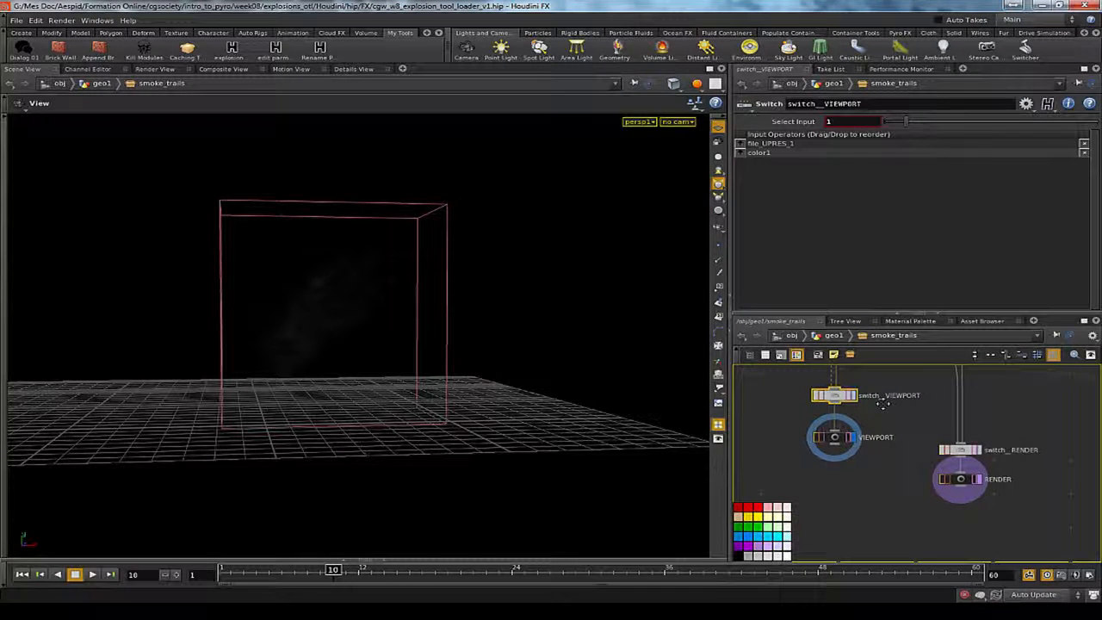
pyautogui.moveTo(882, 404); pyautogui.dragTo(861, 447, button='middle')
pyautogui.rightClick(861, 446)
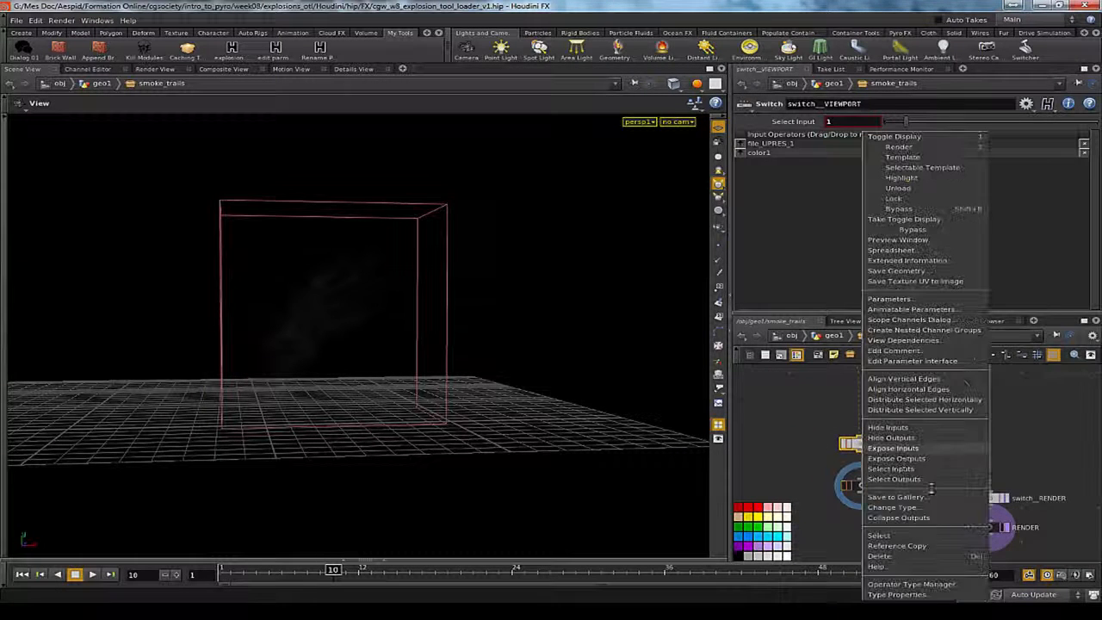
pyautogui.click(900, 546)
pyautogui.moveTo(925, 434); pyautogui.dragTo(889, 496, button='middle')
pyautogui.moveTo(845, 516); pyautogui.dragTo(989, 513)
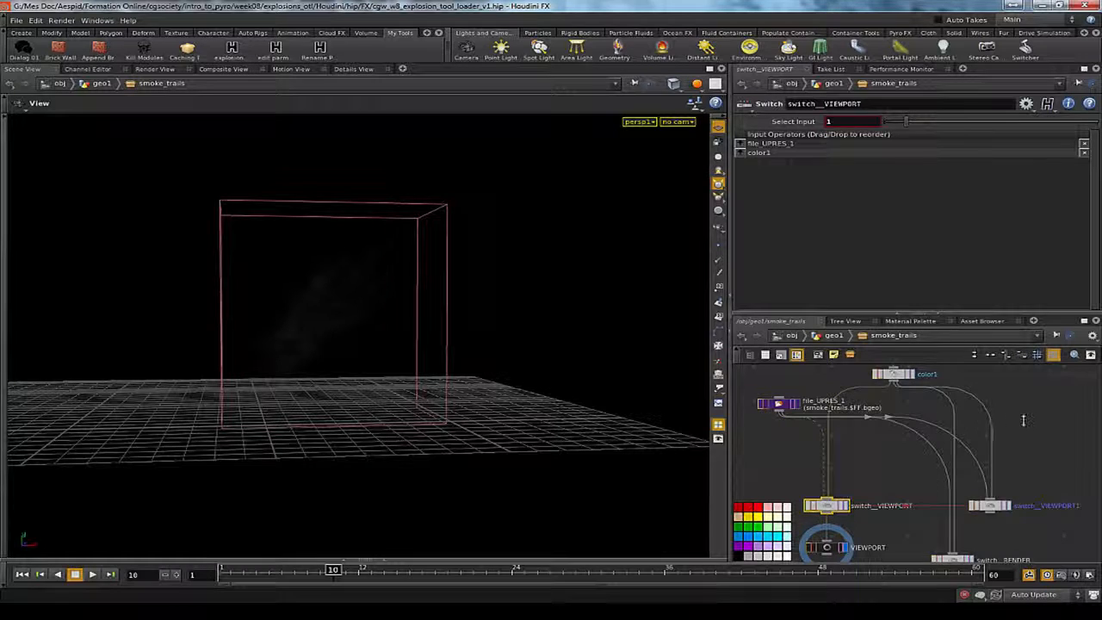
# Step: Create a reference copy of color1 and place it in free space to the right of the existing branch
pyautogui.moveTo(763, 386); pyautogui.dragTo(762, 384)
pyautogui.moveTo(762, 385); pyautogui.dragTo(798, 475, button='middle')
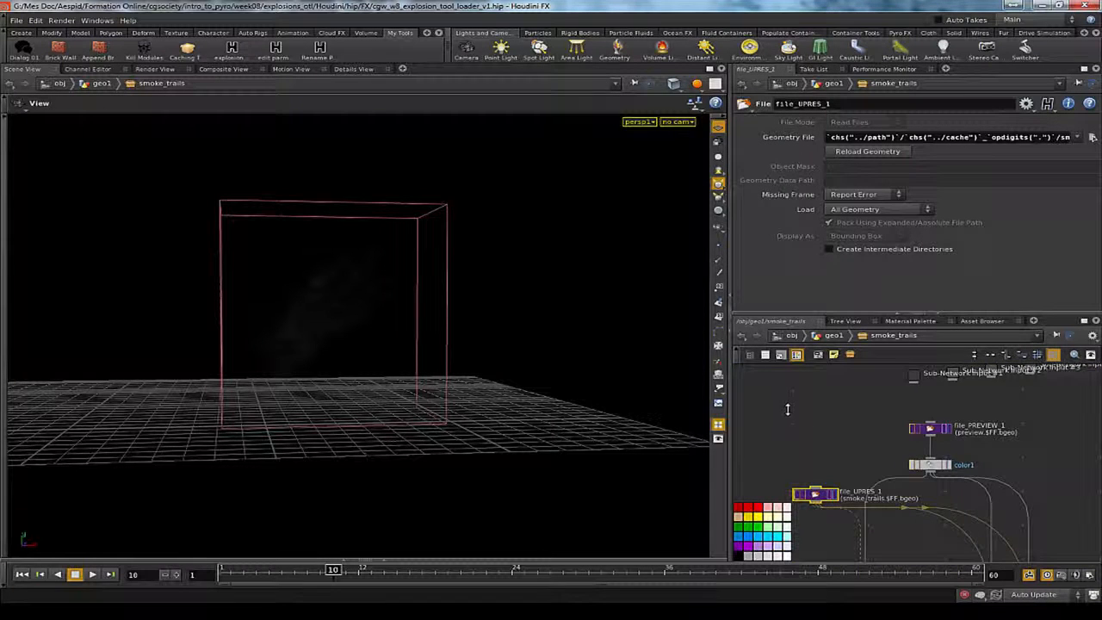
pyautogui.moveTo(864, 425)
pyautogui.mouseDown(button='middle')
pyautogui.moveTo(885, 411)
pyautogui.moveTo(856, 351)
pyautogui.moveTo(815, 339)
pyautogui.moveTo(859, 385)
pyautogui.moveTo(854, 433)
pyautogui.mouseUp(button='middle')
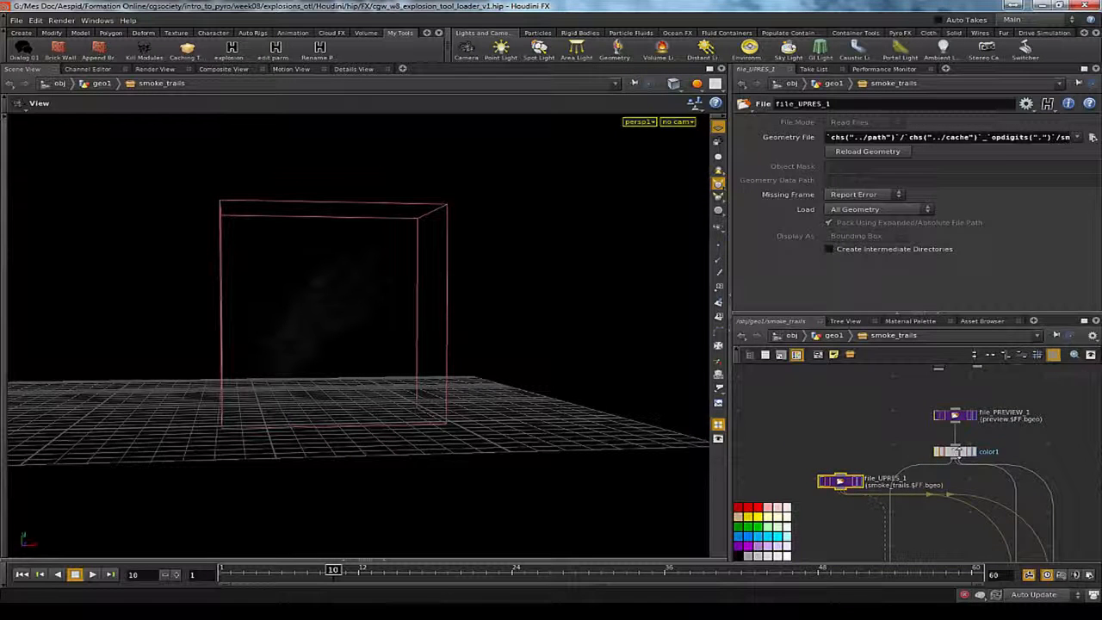
pyautogui.rightClick(957, 451)
pyautogui.click(982, 533)
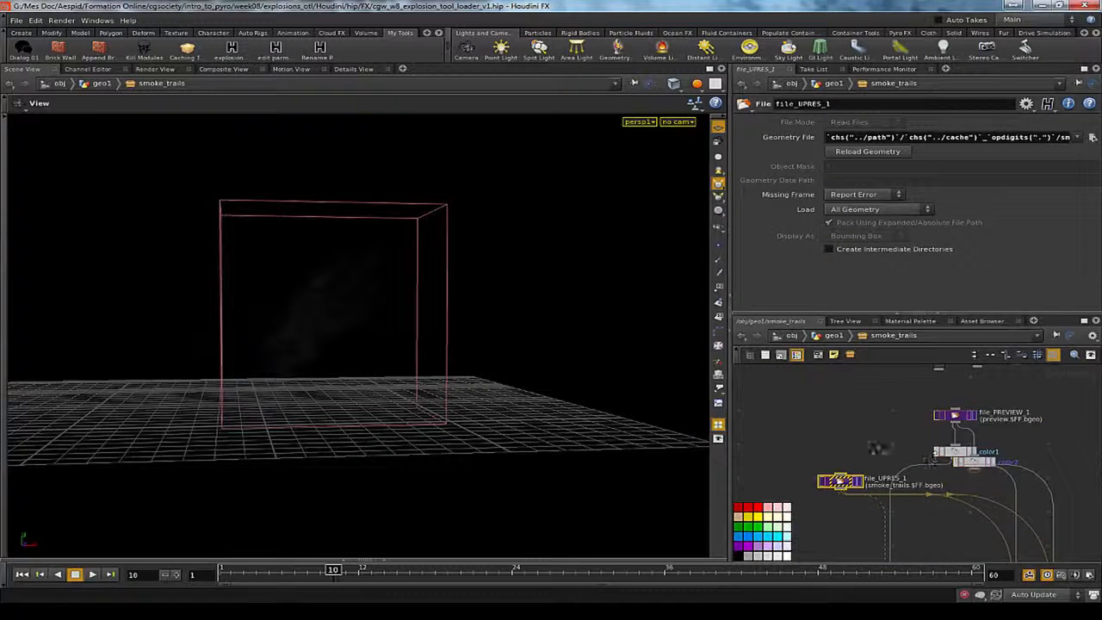
pyautogui.moveTo(934, 456); pyautogui.dragTo(794, 443, button='middle')
pyautogui.moveTo(837, 451); pyautogui.dragTo(1005, 475)
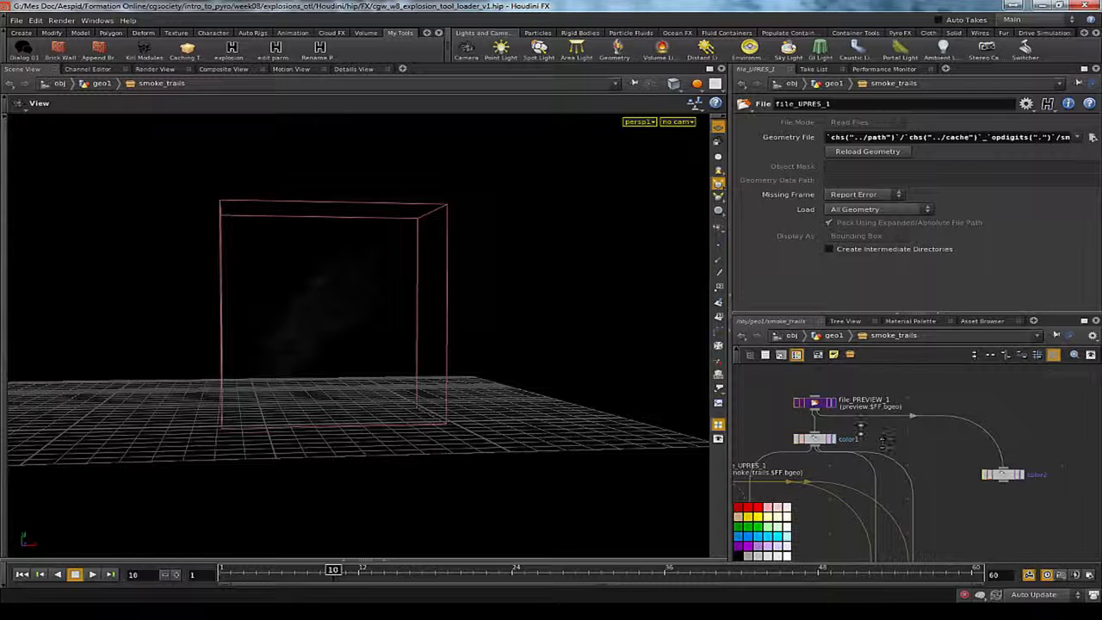
# Step: Duplicate file_PREVIEW_1 and insert the copy directly above the reference-copied color node
pyautogui.click(819, 401)
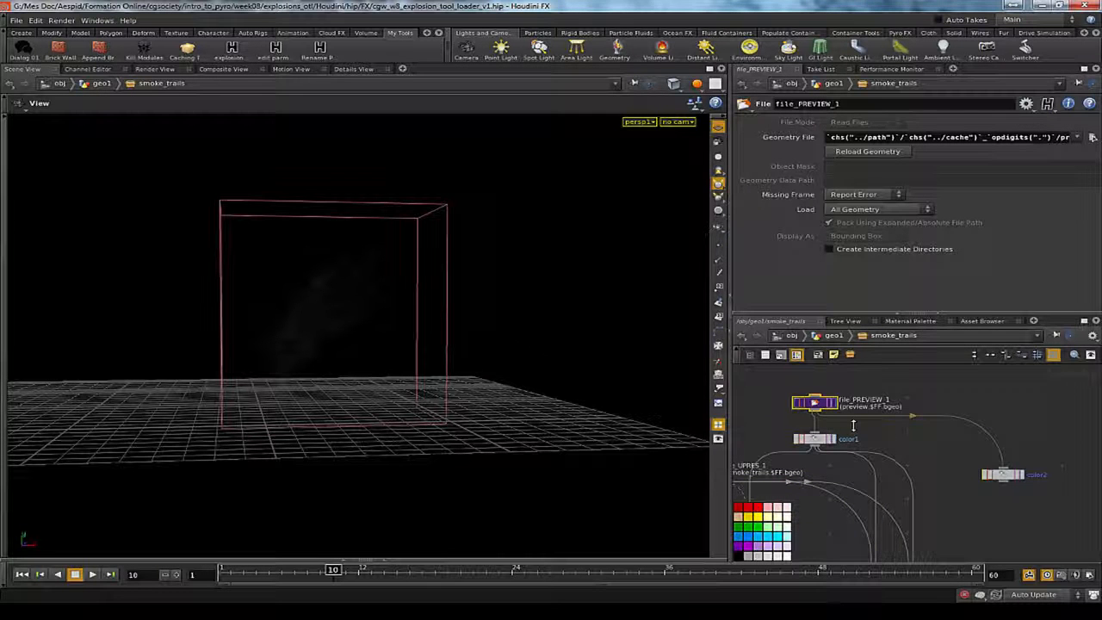
pyautogui.hotkey('ctrl', 'c')
pyautogui.hotkey('ctrl', 'v')
pyautogui.moveTo(861, 428); pyautogui.dragTo(1008, 409)
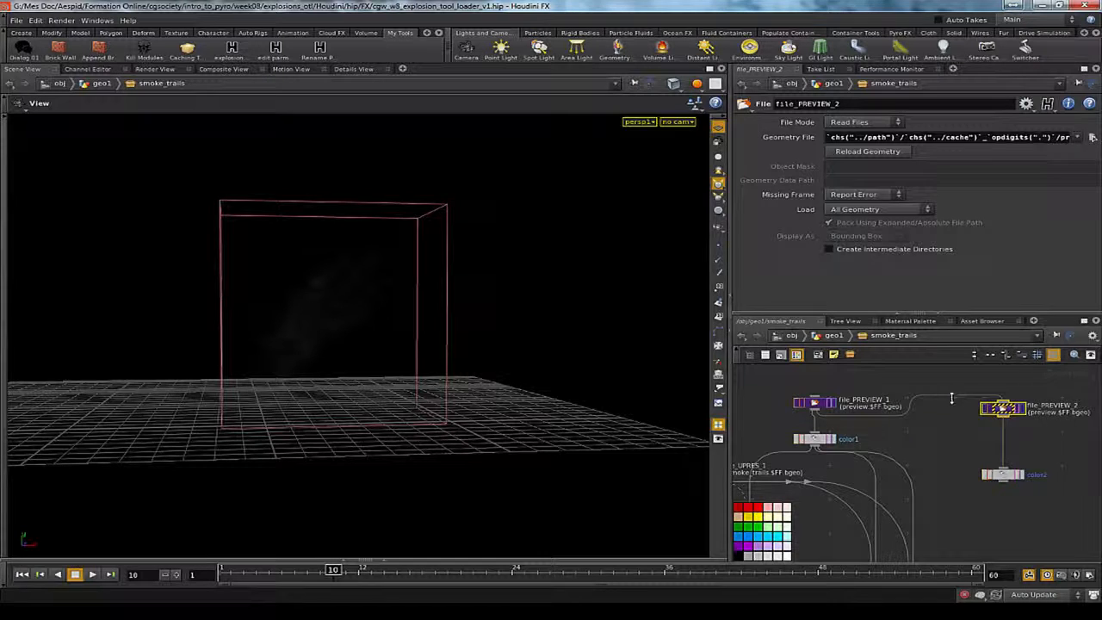
# Step: Delete the wire running from file_PREVIEW_1 into its duplicate
pyautogui.rightClick(950, 395)
pyautogui.click(958, 411)
pyautogui.moveTo(944, 426); pyautogui.dragTo(952, 394, button='middle')
pyautogui.moveTo(951, 395); pyautogui.dragTo(901, 443, button='right')
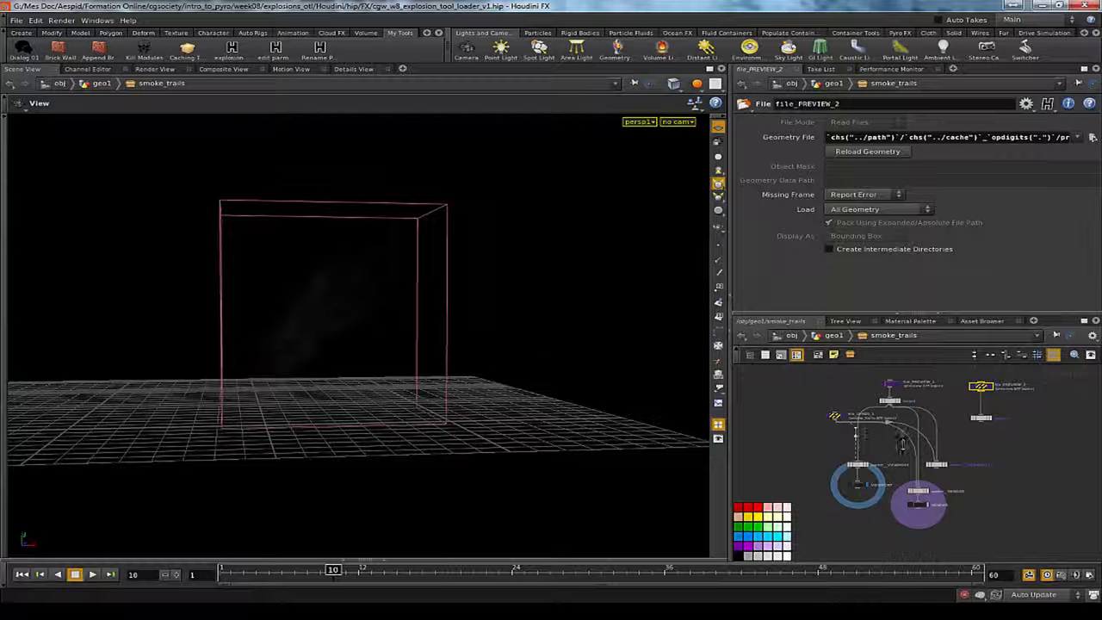
# Step: Duplicate file_UPRES_1 and place the copy in free space between the color1 branch and file_PREVIEW_2
pyautogui.scroll(3, 839, 413)
pyautogui.click(844, 418)
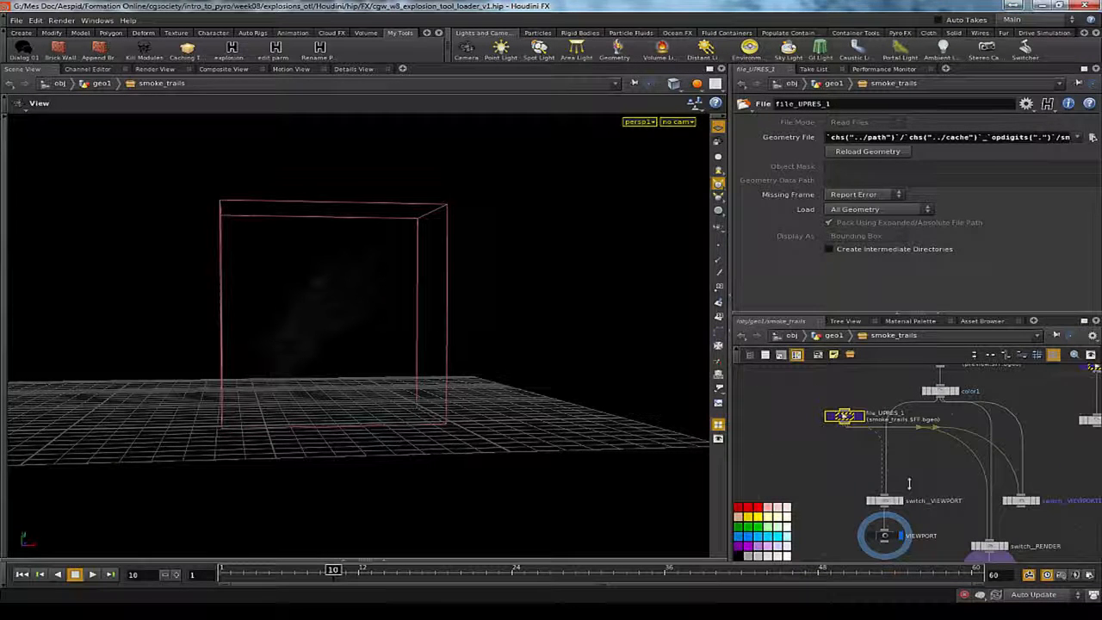
pyautogui.scroll(-2, 911, 471)
pyautogui.hotkey('ctrl', 'v')
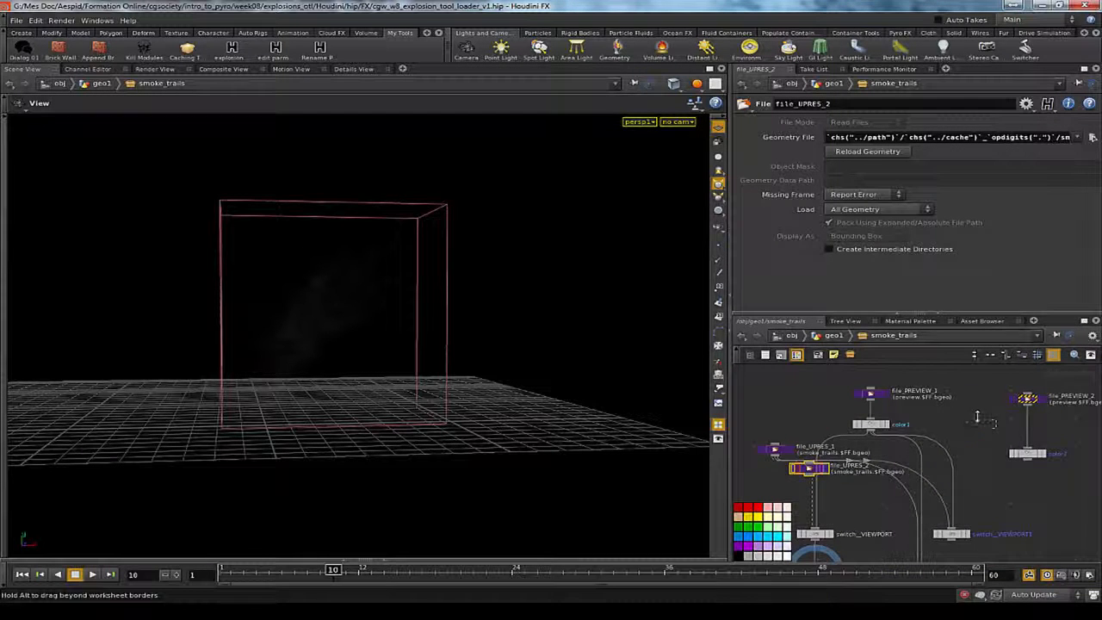
pyautogui.moveTo(977, 417); pyautogui.dragTo(977, 413)
pyautogui.moveTo(1059, 476); pyautogui.dragTo(1003, 489, button='middle')
pyautogui.moveTo(1005, 492); pyautogui.dragTo(1085, 396)
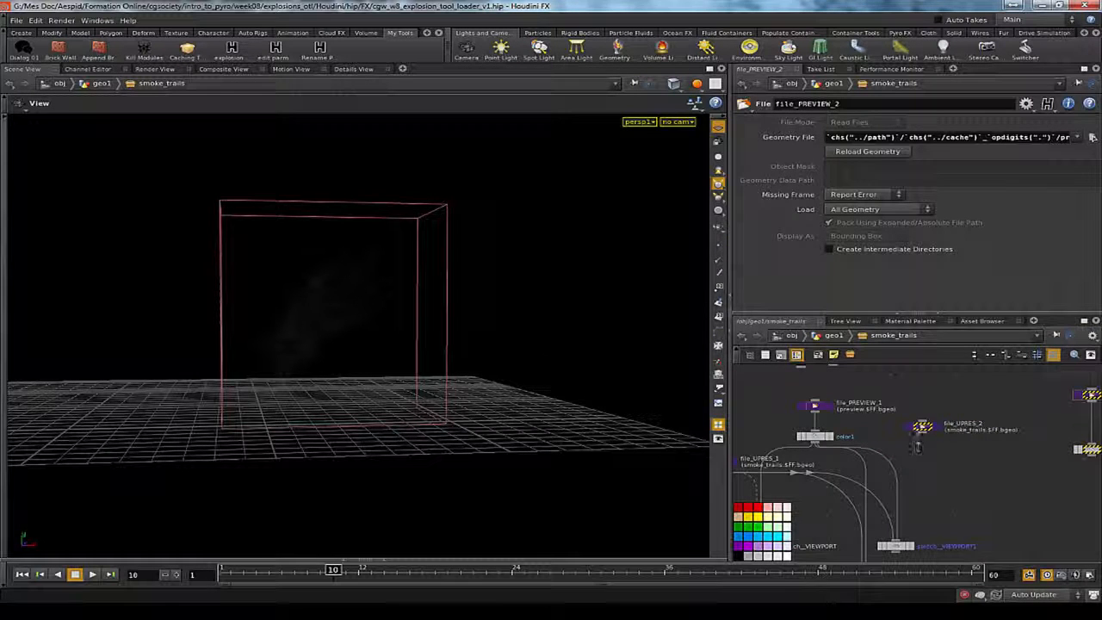
pyautogui.moveTo(928, 426); pyautogui.dragTo(953, 425)
pyautogui.middleClick(953, 425)
pyautogui.middleClick(1087, 396)
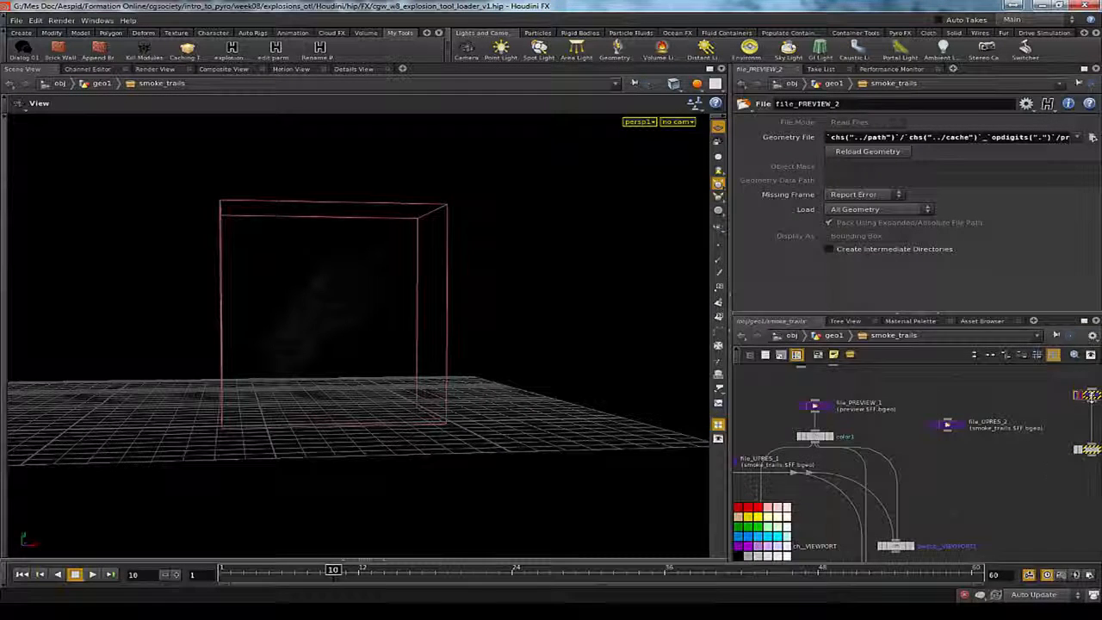
# Step: Maximize the network editor and insert a Merge node into the wire between file_UPRES_1 and switch__VIEWPORT
pyautogui.hotkey('ctrl', 'b')
pyautogui.scroll(3, 577, 418)
pyautogui.moveTo(525, 370); pyautogui.dragTo(553, 371, button='middle')
pyautogui.press('Tab')
pyautogui.write('merge')
pyautogui.press('Return')
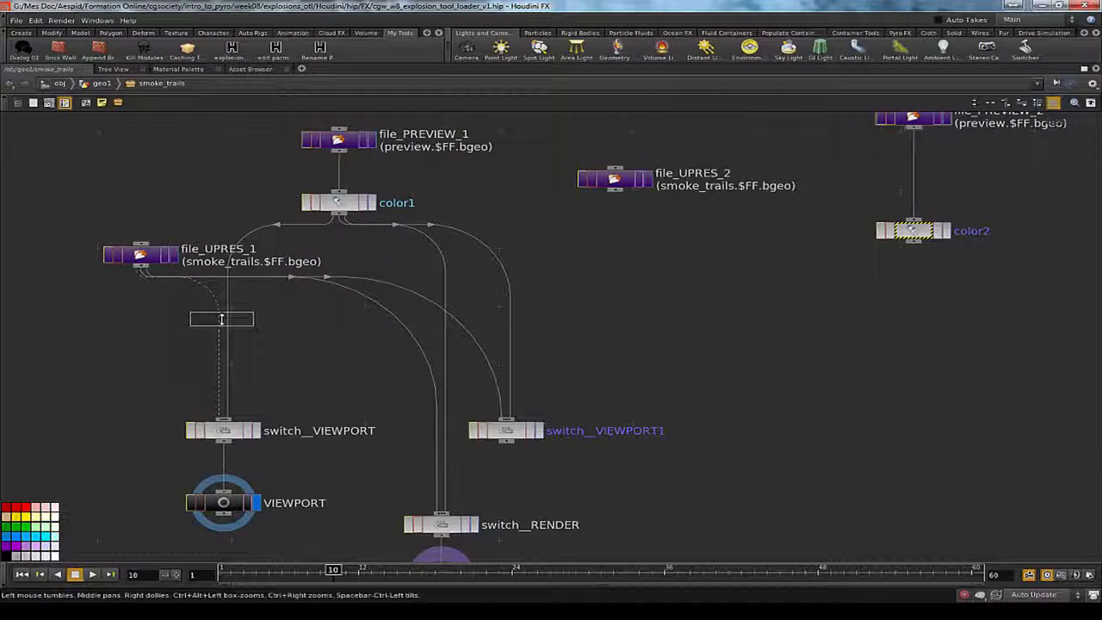
pyautogui.click(210, 322)
pyautogui.moveTo(209, 324); pyautogui.dragTo(169, 364)
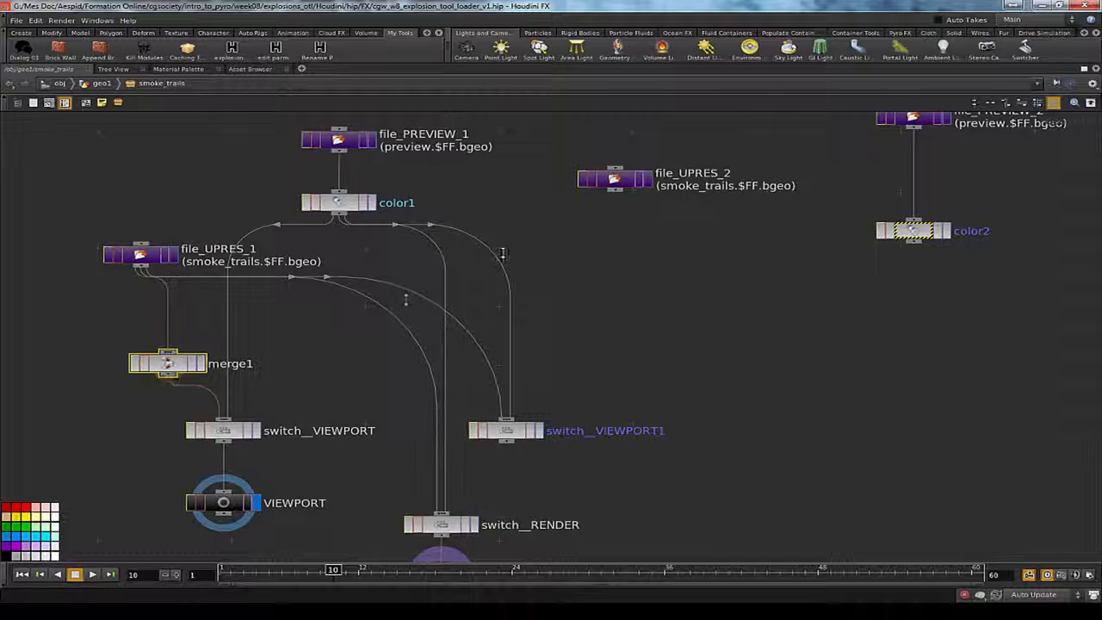
# Step: Wire file_UPRES_2 into merge1 and arrange both up-res file nodes and the merge to the left of the preview branch
pyautogui.moveTo(348, 337); pyautogui.dragTo(578, 405, button='middle')
pyautogui.click(336, 322)
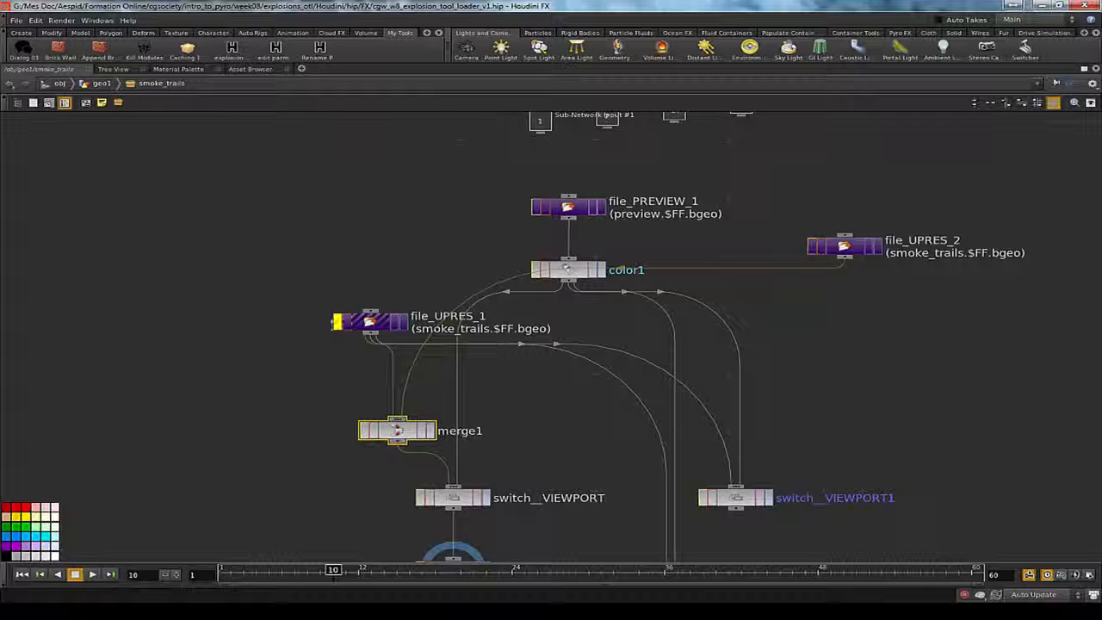
pyautogui.click(337, 322)
pyautogui.moveTo(377, 322); pyautogui.dragTo(199, 256)
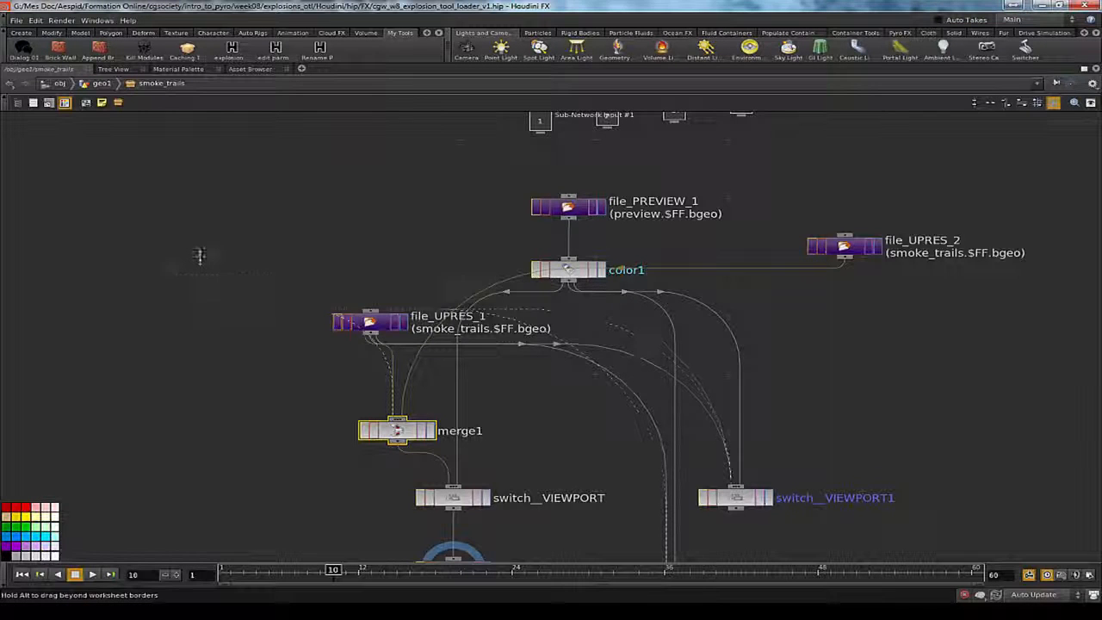
pyautogui.moveTo(839, 247); pyautogui.dragTo(350, 225)
pyautogui.moveTo(398, 430); pyautogui.dragTo(302, 427)
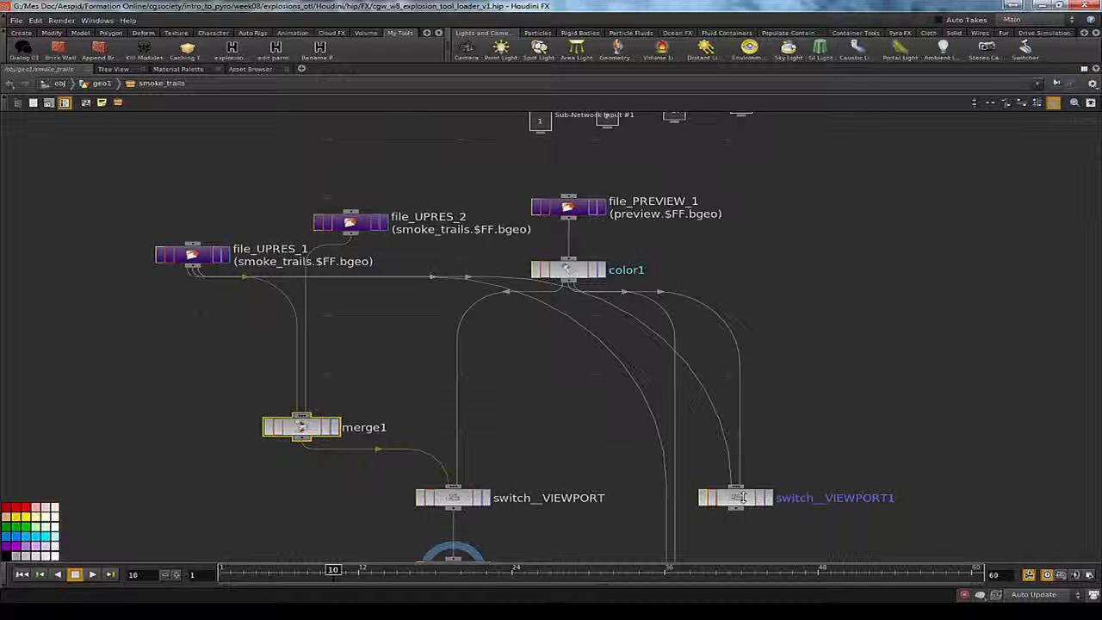
# Step: Delete the reference copies switch__VIEWPORT1 and color2
pyautogui.click(739, 497)
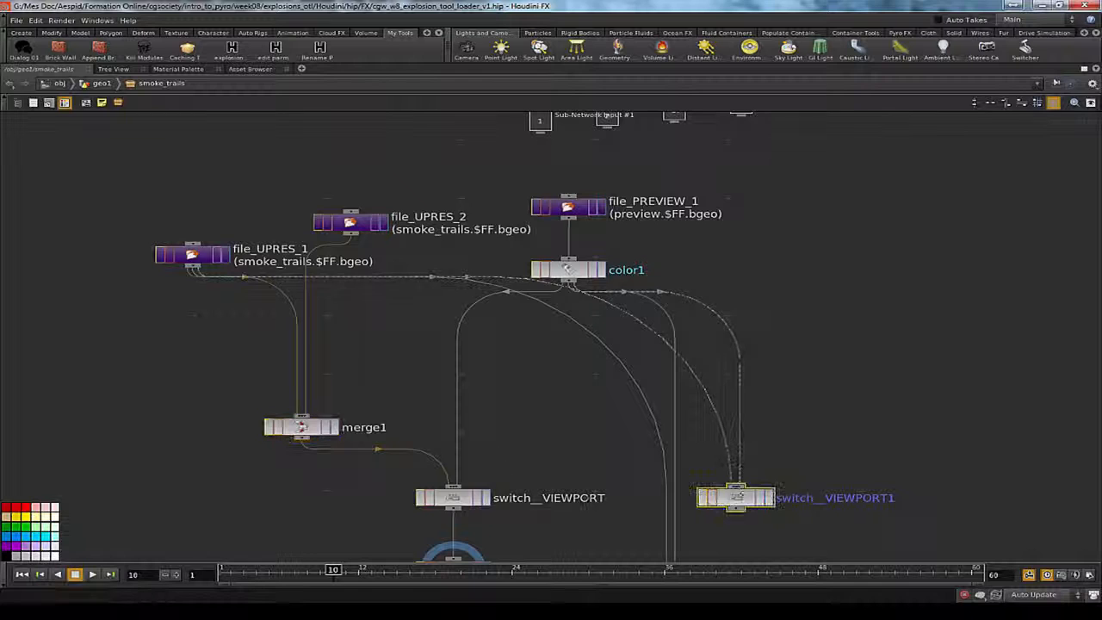
pyautogui.press('Delete')
pyautogui.press('h')
pyautogui.click(818, 406)
pyautogui.press('Delete')
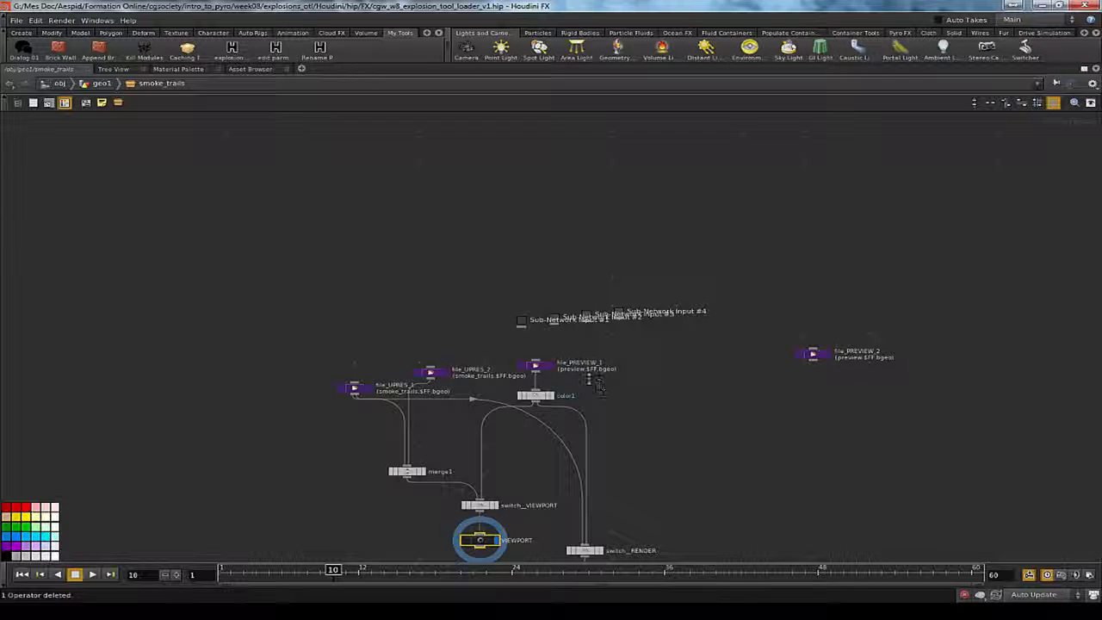
pyautogui.click(703, 437)
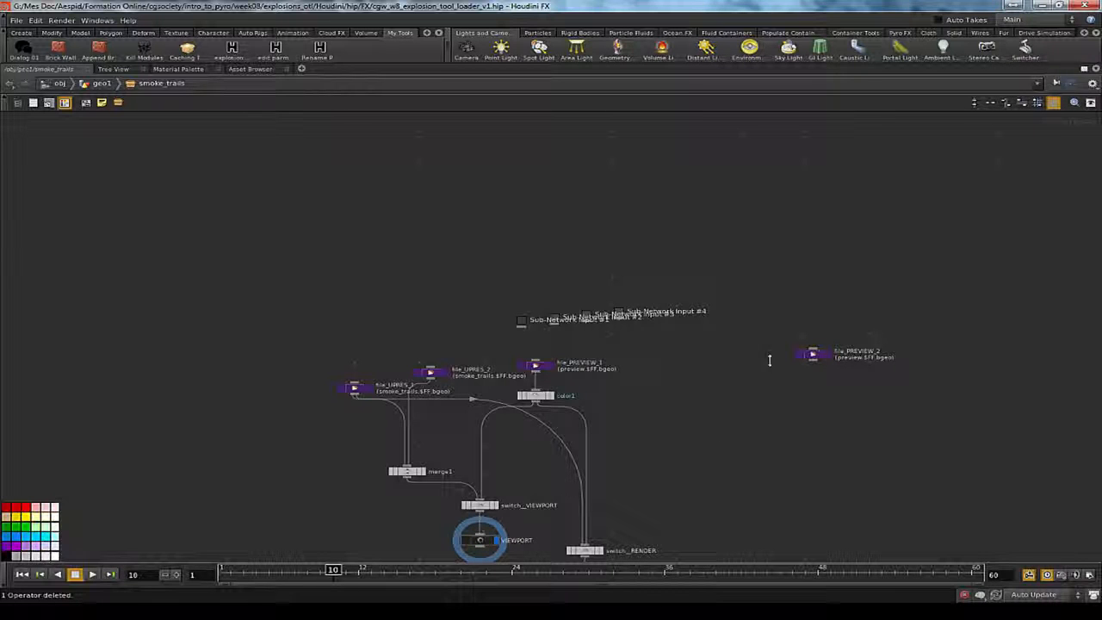
# Step: Place file_PREVIEW_2 beside file_PREVIEW_1 and move the four sub-network inputs away to the upper right
pyautogui.moveTo(818, 355); pyautogui.dragTo(643, 367)
pyautogui.scroll(2, 633, 377)
pyautogui.scroll(2, 634, 377)
pyautogui.moveTo(633, 392); pyautogui.dragTo(725, 371, button='middle')
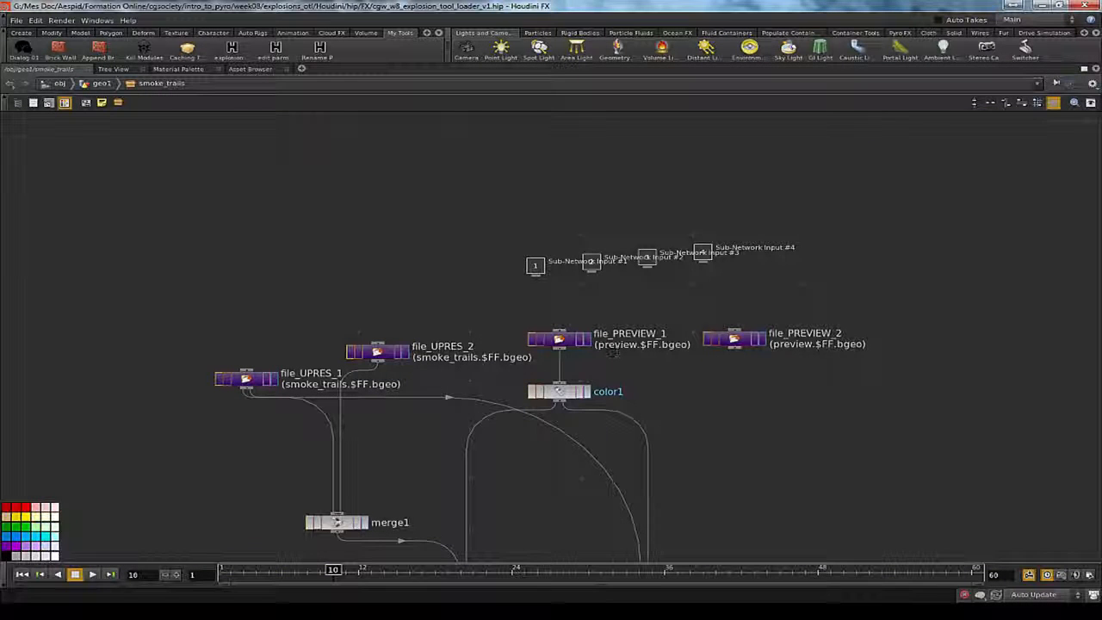
pyautogui.moveTo(447, 230); pyautogui.dragTo(1037, 148)
# Step: Raise both preview file nodes and merge them with a Merge node inserted directly above color1
pyautogui.moveTo(508, 301); pyautogui.dragTo(641, 273)
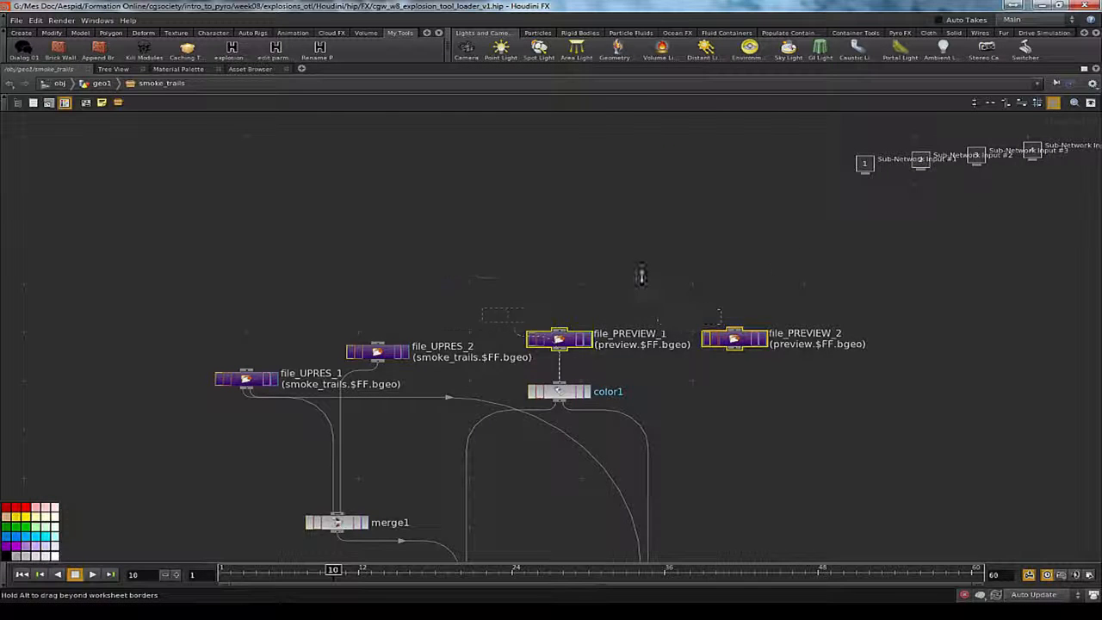
pyautogui.click(651, 342)
pyautogui.press('Tab')
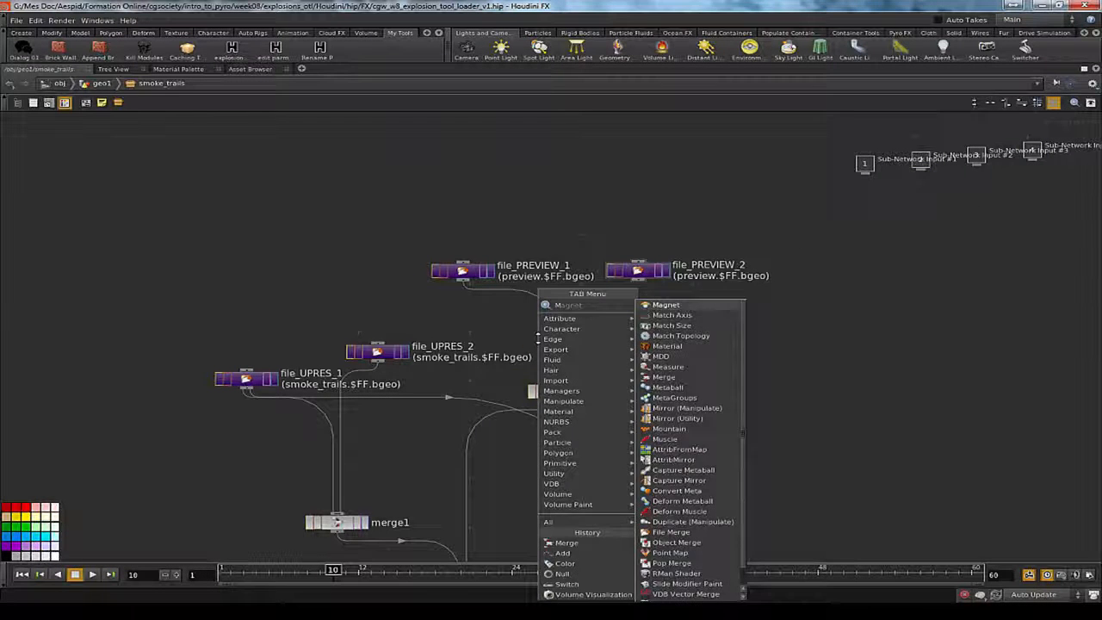
pyautogui.press('Return')
pyautogui.scroll(1, 540, 339)
pyautogui.click(564, 333)
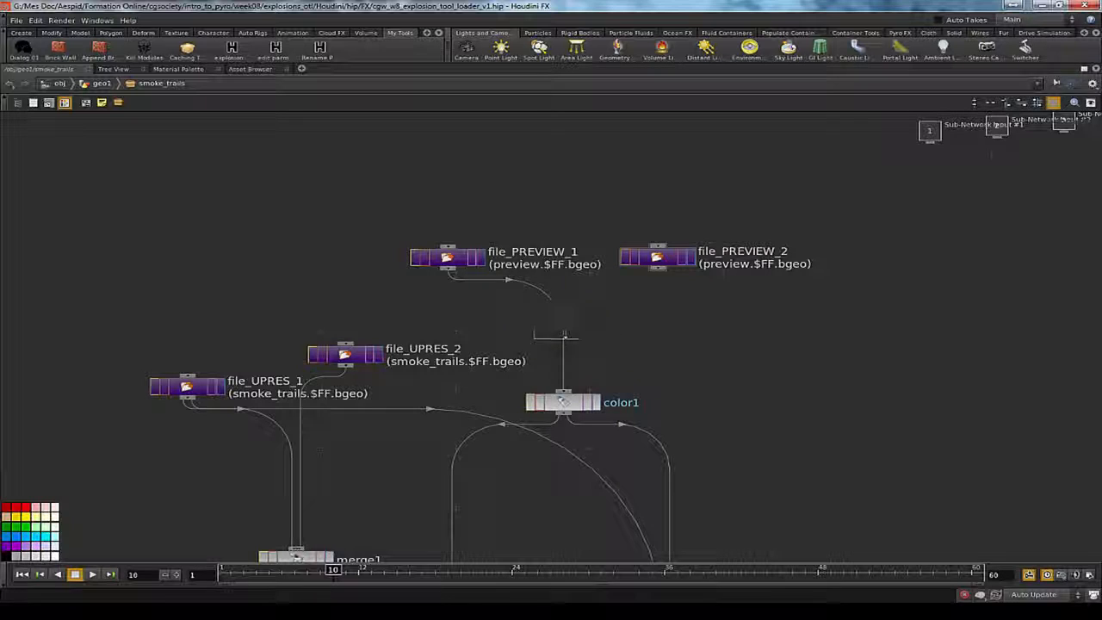
pyautogui.moveTo(564, 331); pyautogui.dragTo(562, 356)
pyautogui.moveTo(658, 270); pyautogui.dragTo(564, 347)
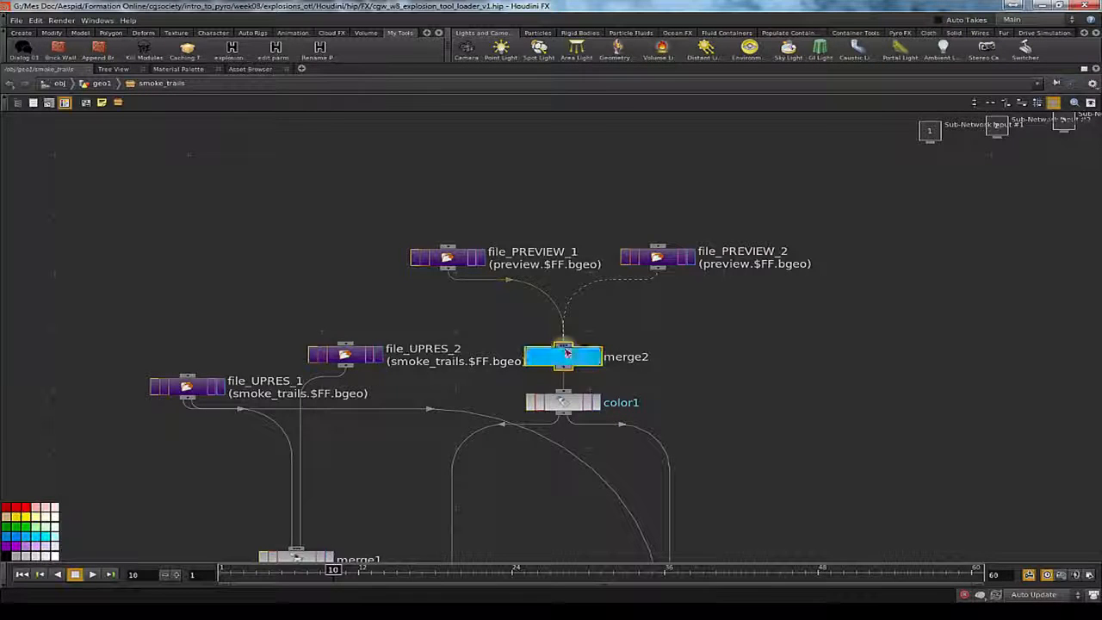
# Step: Add a Null node in the free space to the right of the wires leading to switch__RENDER
pyautogui.scroll(-4, 636, 284)
pyautogui.scroll(4, 539, 437)
pyautogui.moveTo(450, 447); pyautogui.dragTo(570, 493)
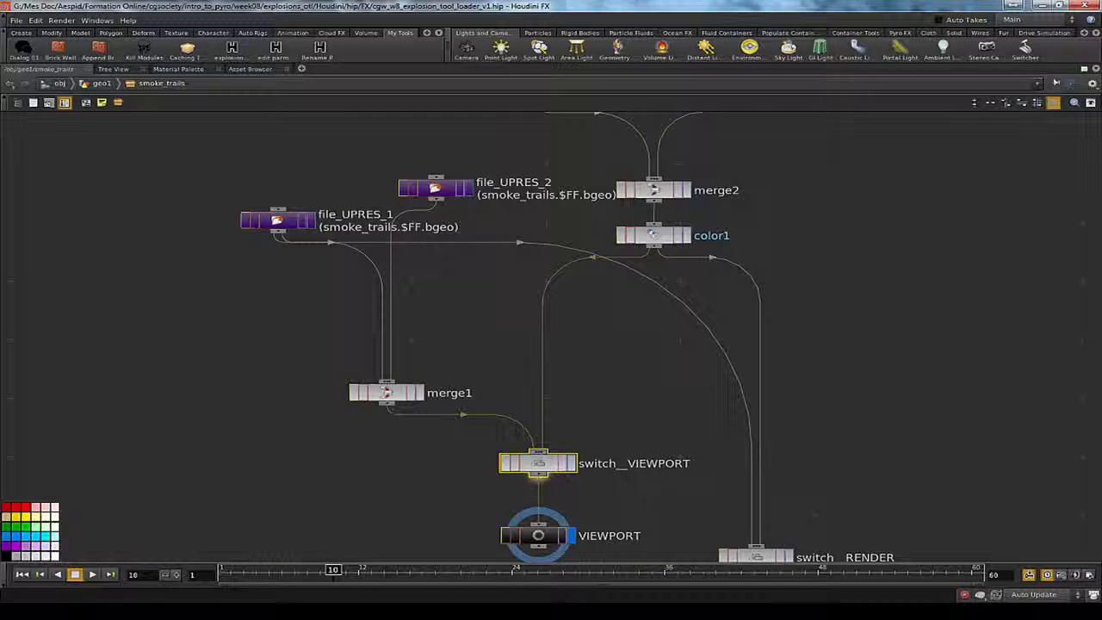
pyautogui.moveTo(852, 362); pyautogui.dragTo(691, 393, button='middle')
pyautogui.press('Tab')
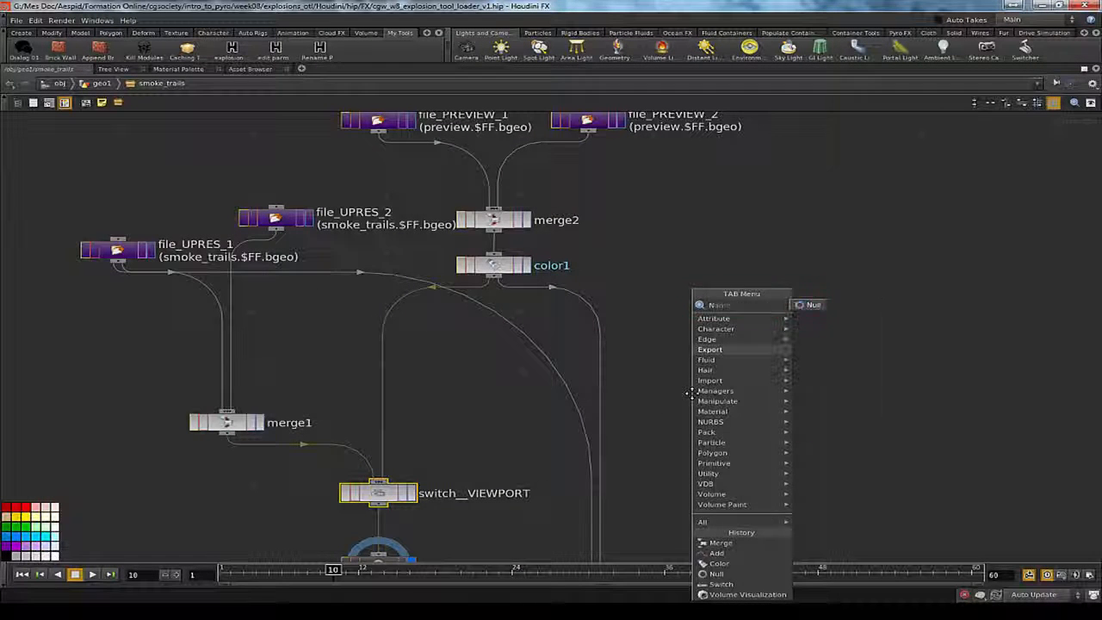
pyautogui.press('Return')
pyautogui.click(692, 392)
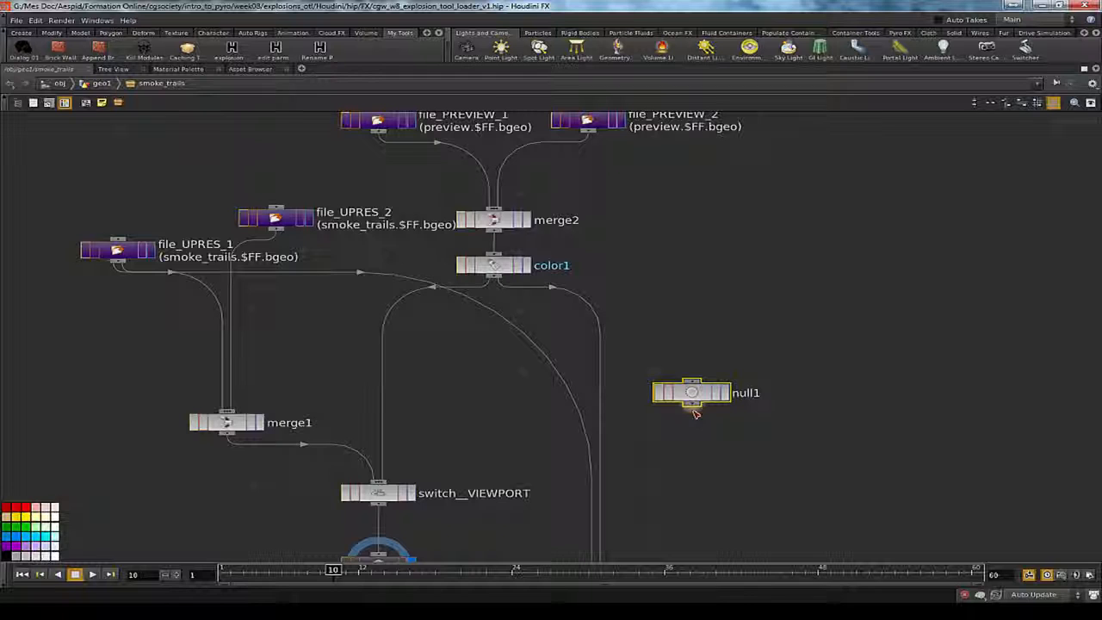